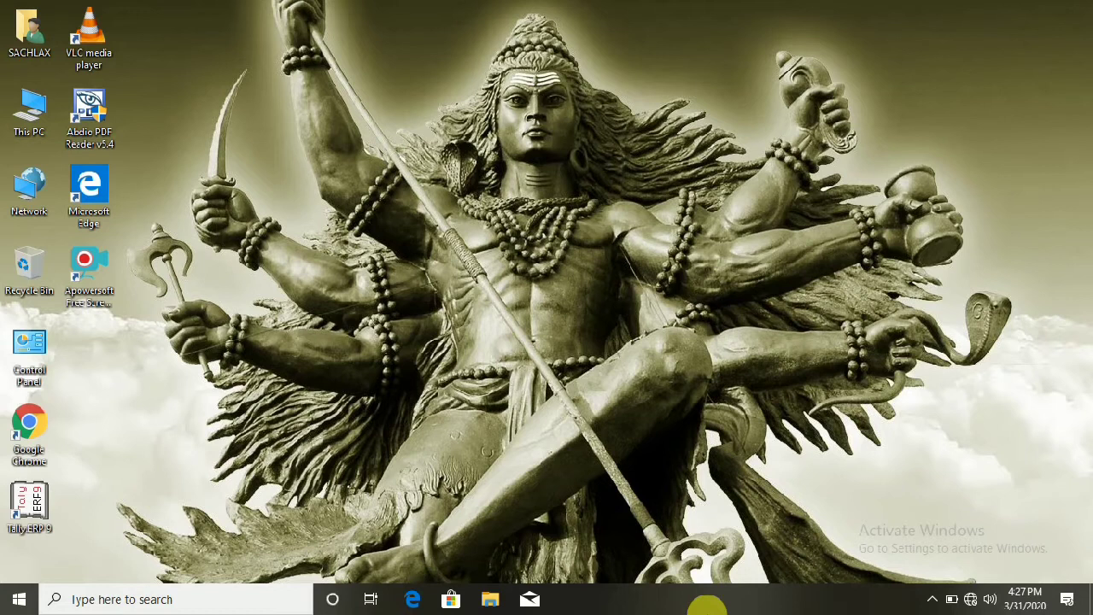
Step: Launch Microsoft Excel 2007 by entering 'Excel' in the Run dialog
{"action": "key", "text": "super+r"}
{"action": "type", "text": "E"}
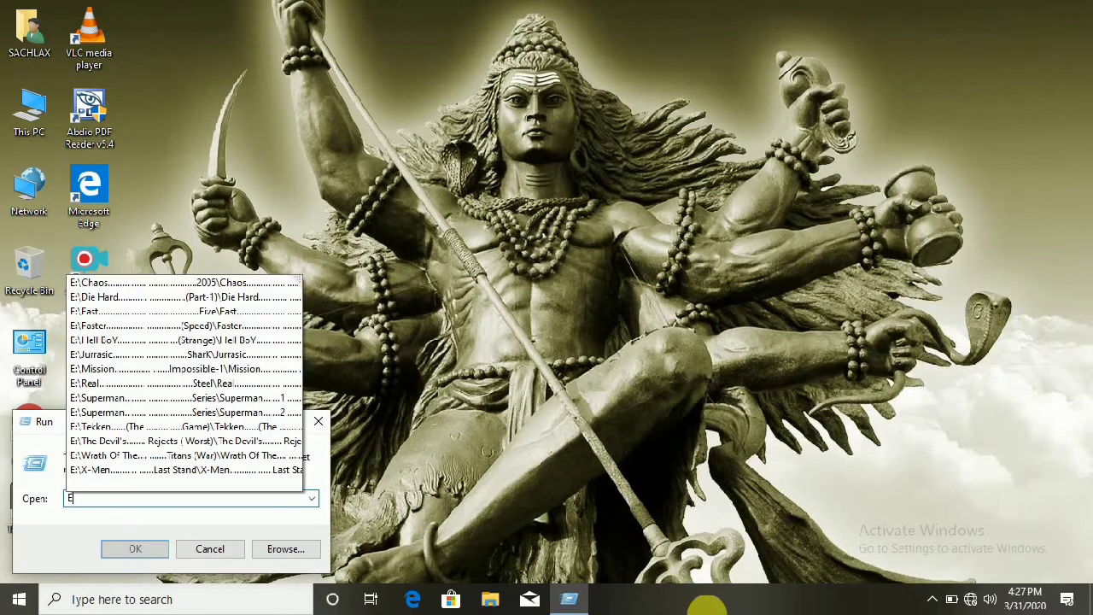
{"action": "type", "text": "xcel"}
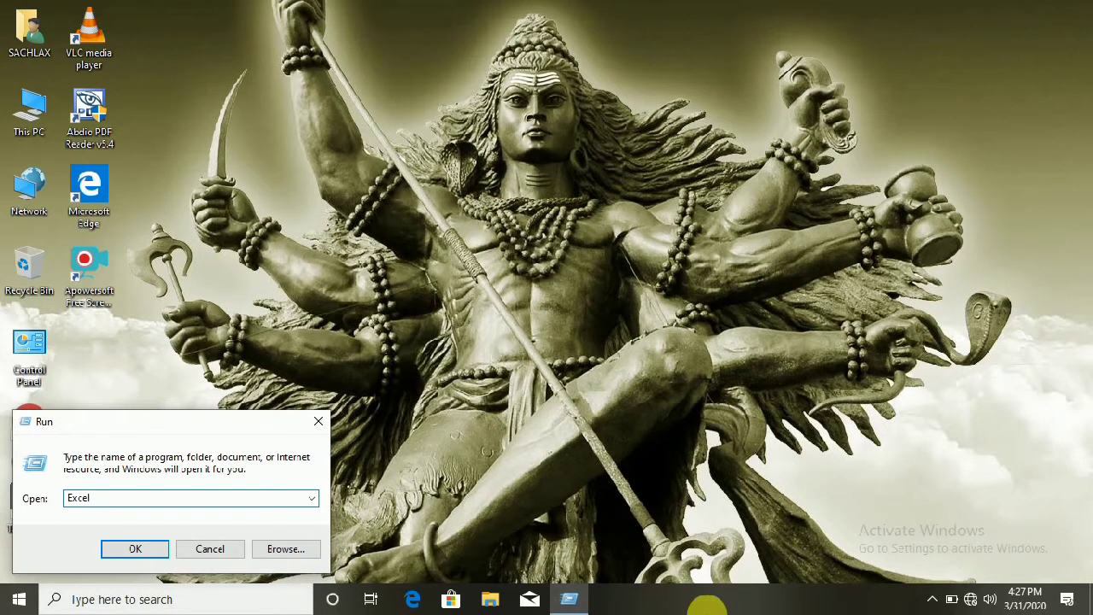
{"action": "left_click", "coordinate": [135, 550]}
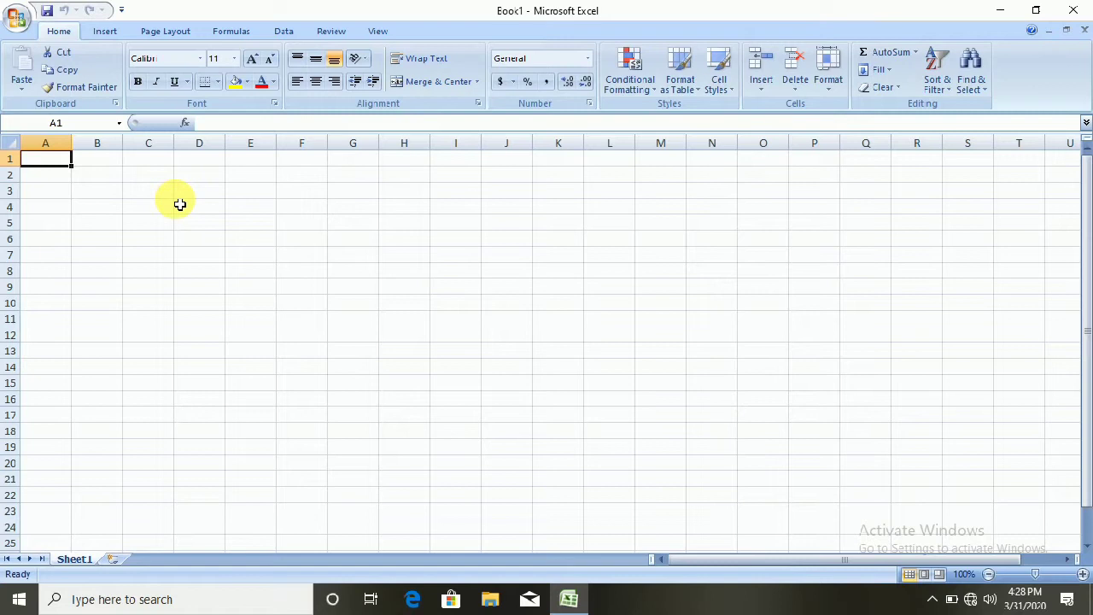
Step: View the Page Layout ribbon options for Book1, then return to the Home tab
{"action": "left_click", "coordinate": [164, 29]}
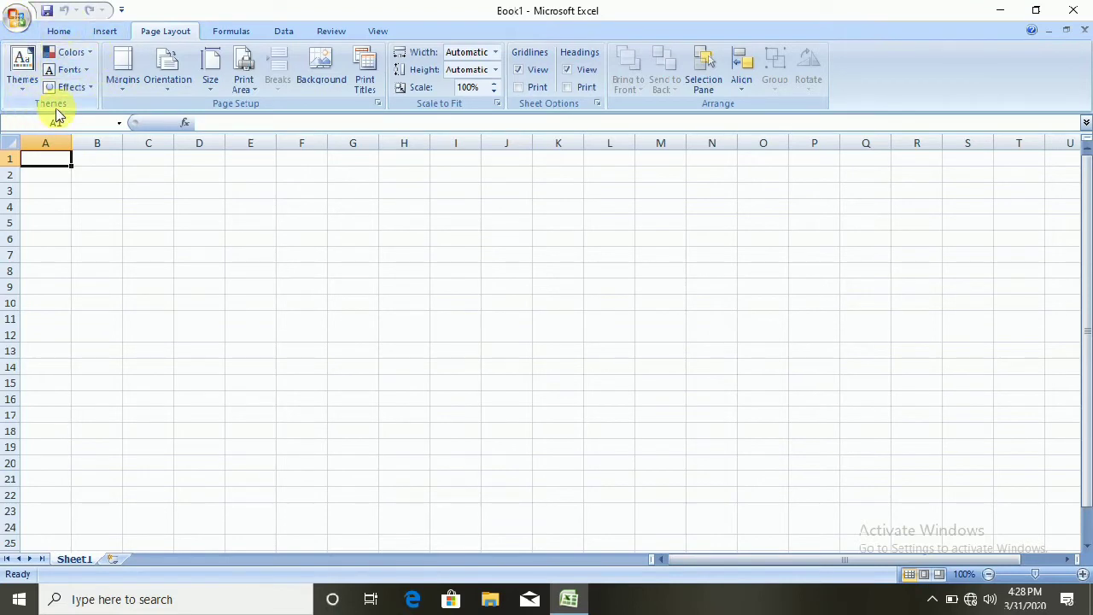
{"action": "left_click", "coordinate": [58, 31]}
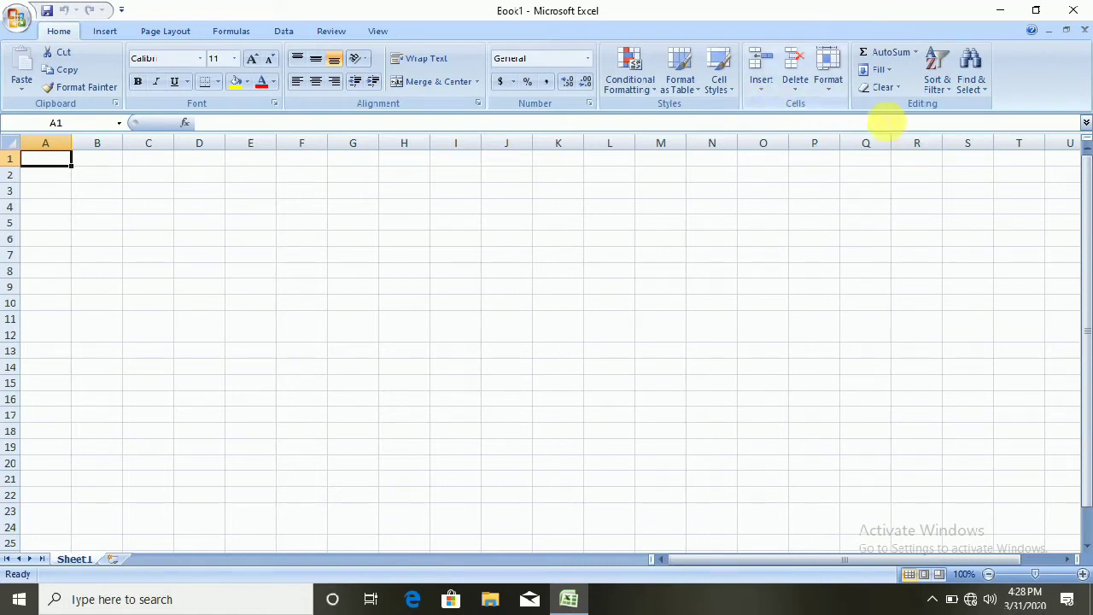
{"action": "left_click", "coordinate": [166, 30]}
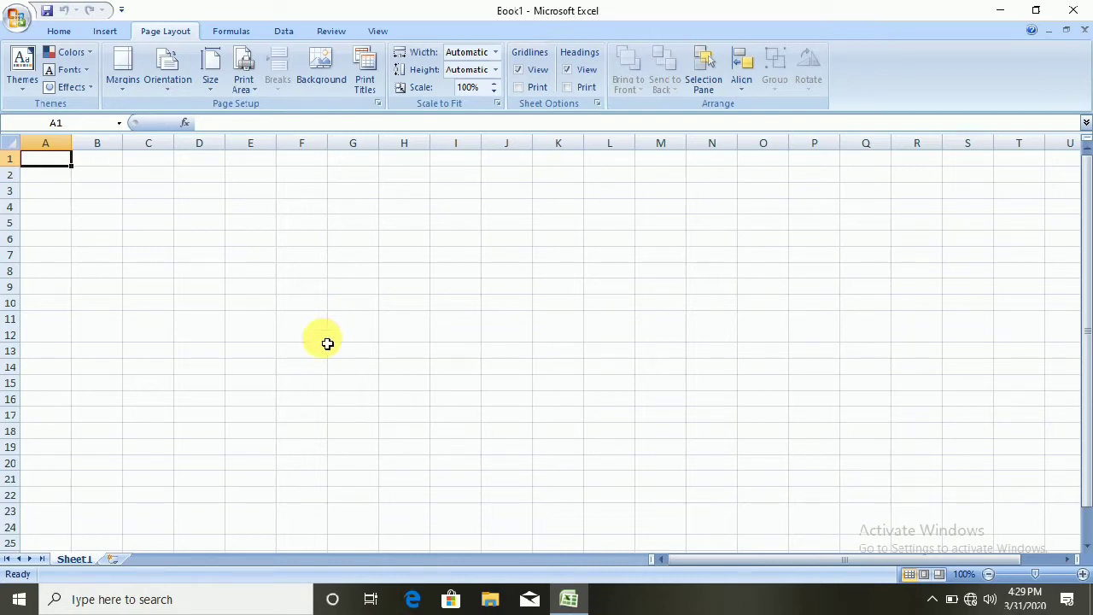
{"action": "left_click", "coordinate": [126, 91]}
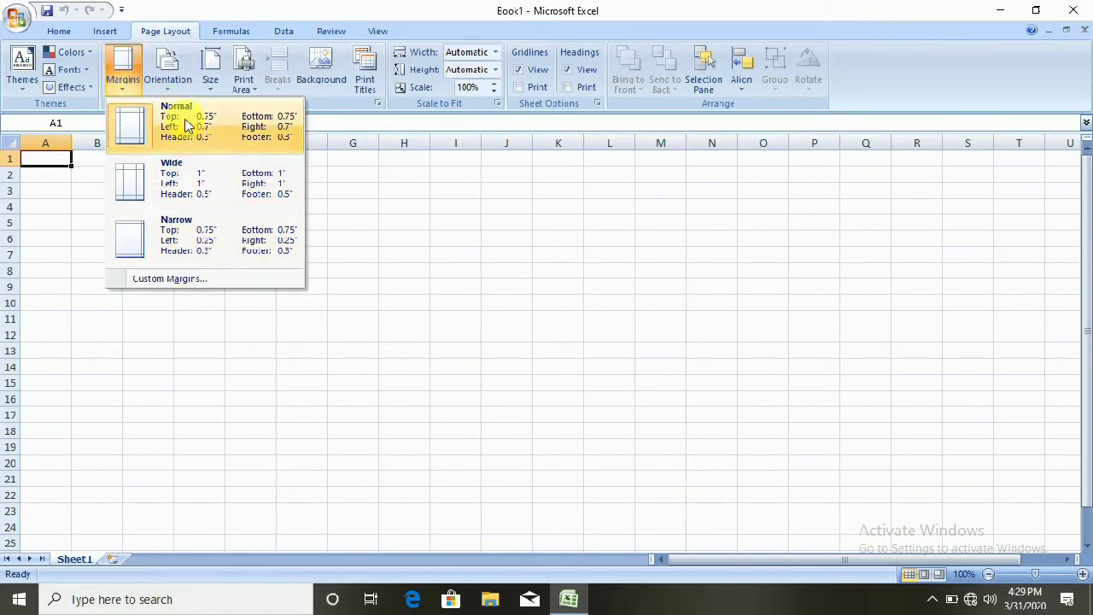
Step: Set a custom left page margin of 5 in the Page Setup margin settings
{"action": "left_click", "coordinate": [181, 278]}
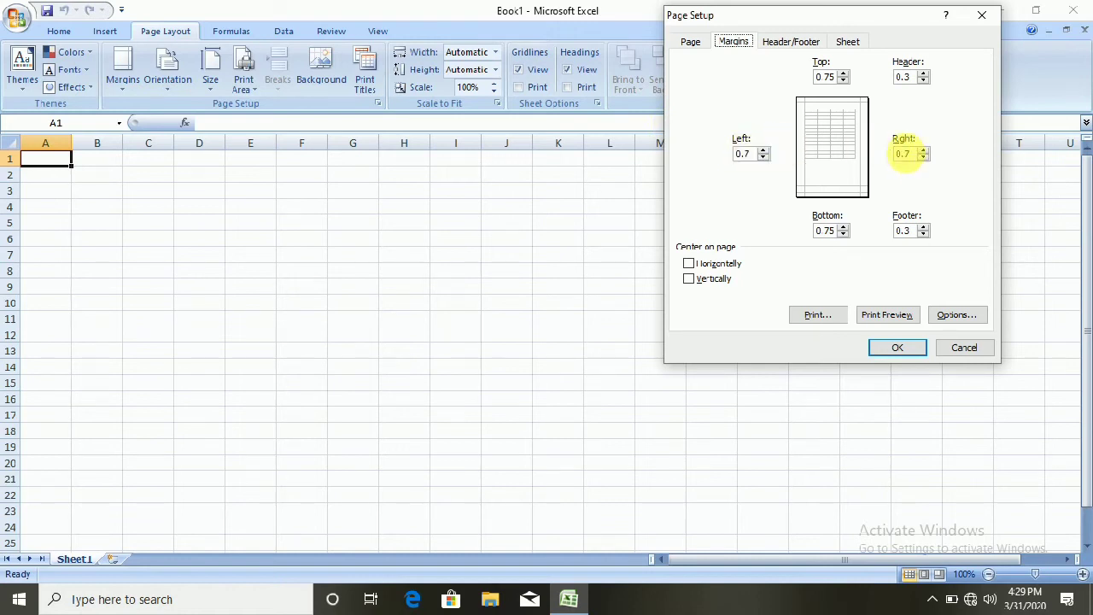
{"action": "left_click", "coordinate": [764, 151]}
{"action": "left_click", "coordinate": [764, 151]}
{"action": "left_click", "coordinate": [764, 152]}
{"action": "left_click", "coordinate": [764, 151]}
{"action": "left_click", "coordinate": [765, 151]}
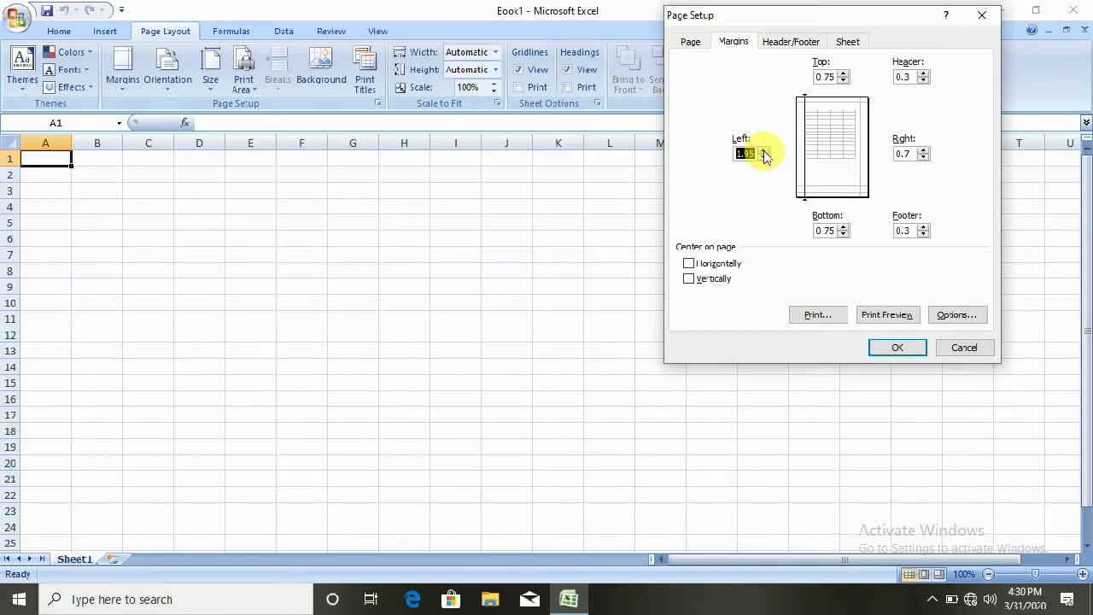
{"action": "left_click", "coordinate": [764, 151]}
{"action": "left_click", "coordinate": [764, 152]}
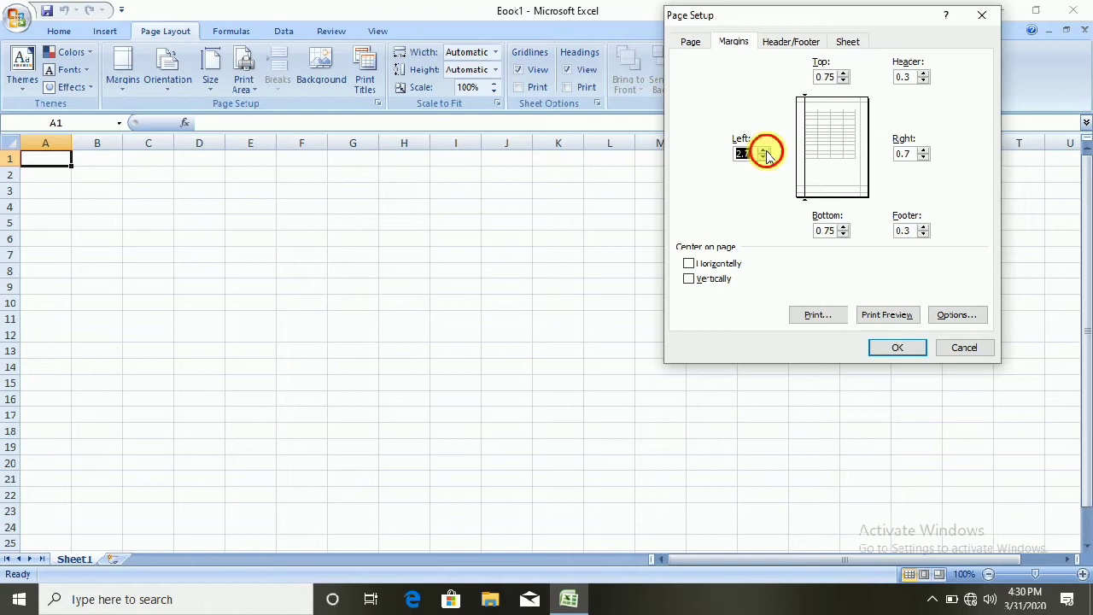
{"action": "left_click", "coordinate": [764, 152]}
{"action": "left_click", "coordinate": [764, 151]}
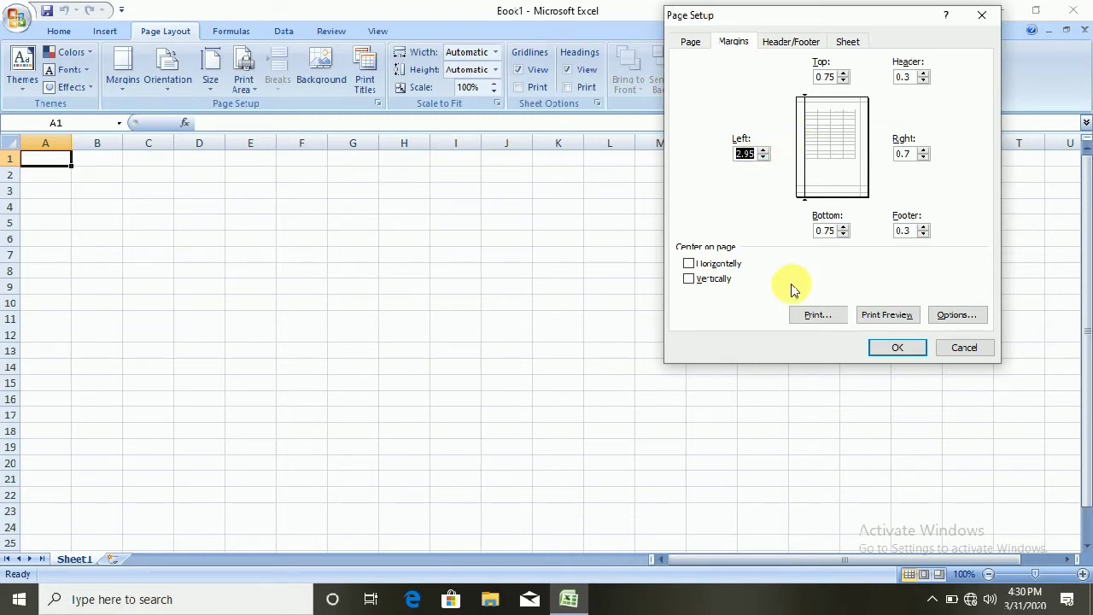
{"action": "type", "text": "5"}
{"action": "key", "text": "Return"}
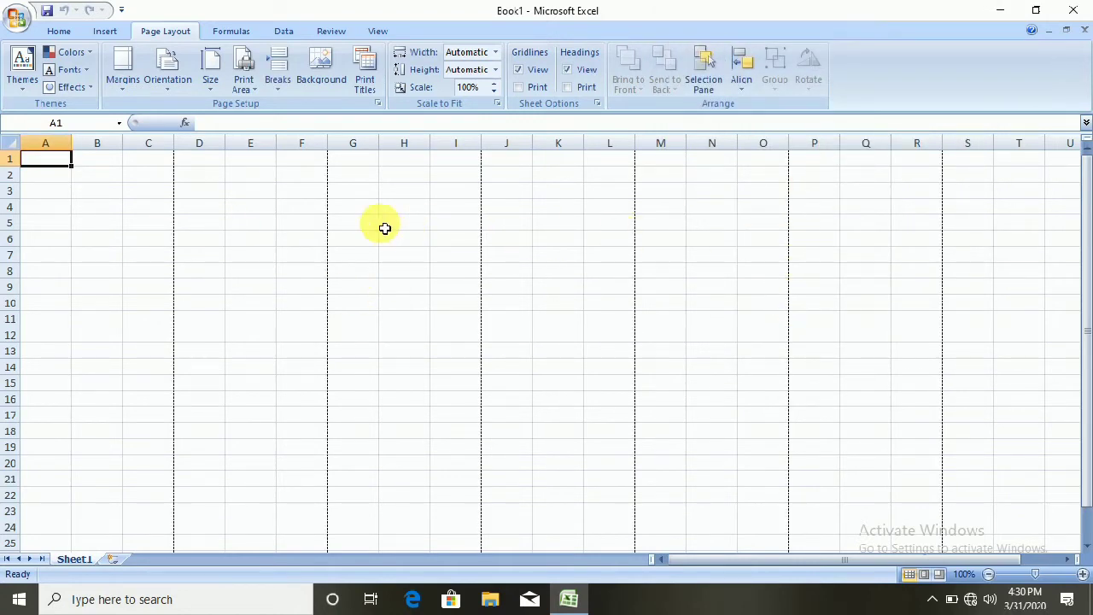
Step: Reset the left margin to 0.7, centre the page horizontally and vertically, and preview it
{"action": "left_click", "coordinate": [117, 92]}
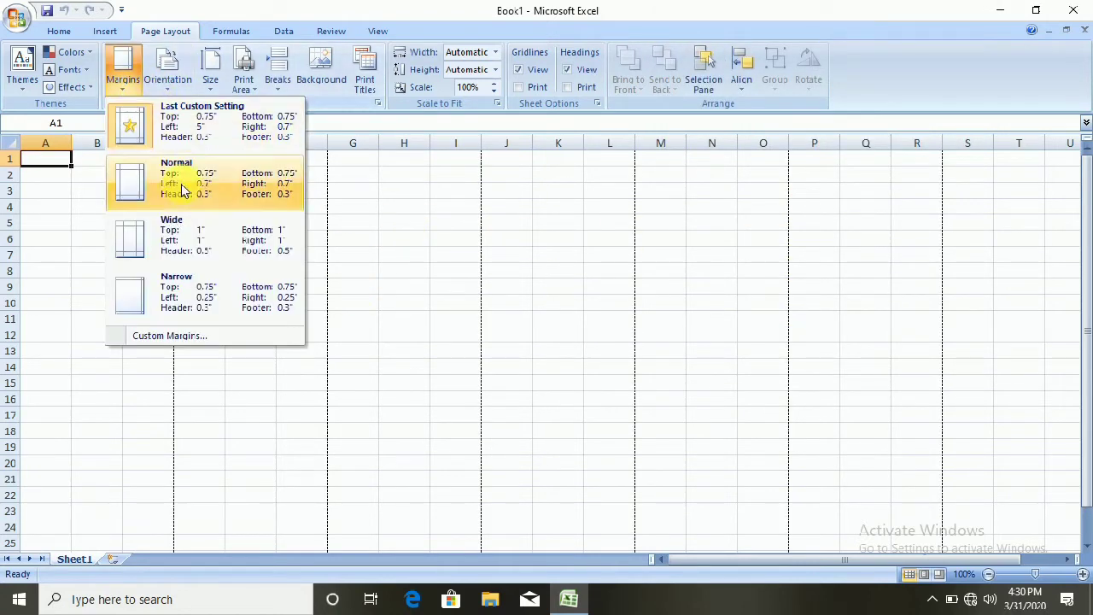
{"action": "left_click", "coordinate": [171, 336]}
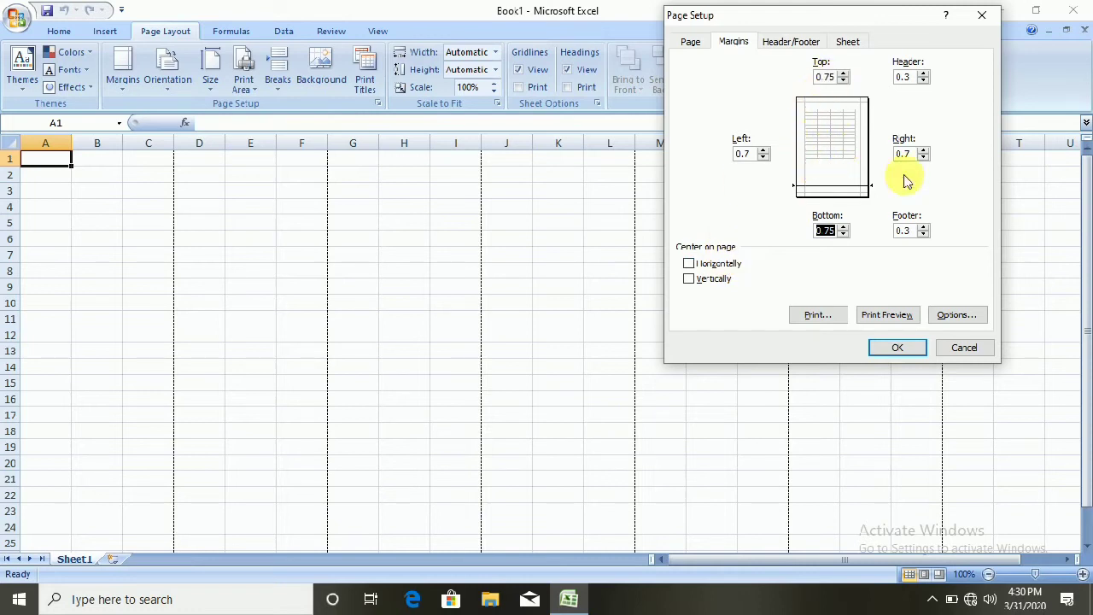
{"action": "left_click", "coordinate": [717, 266]}
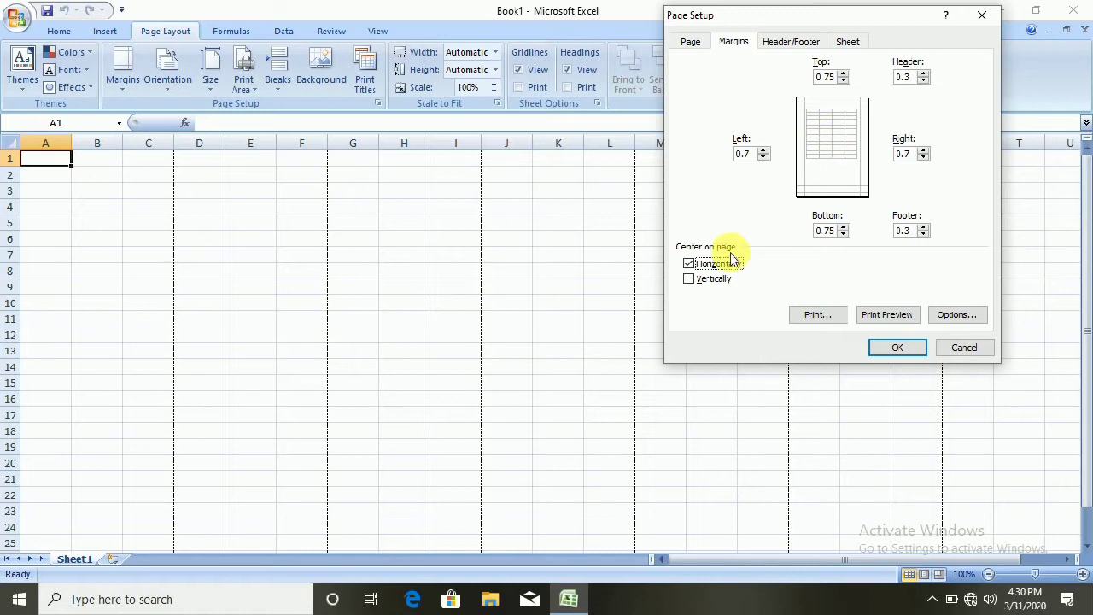
{"action": "left_click", "coordinate": [714, 280]}
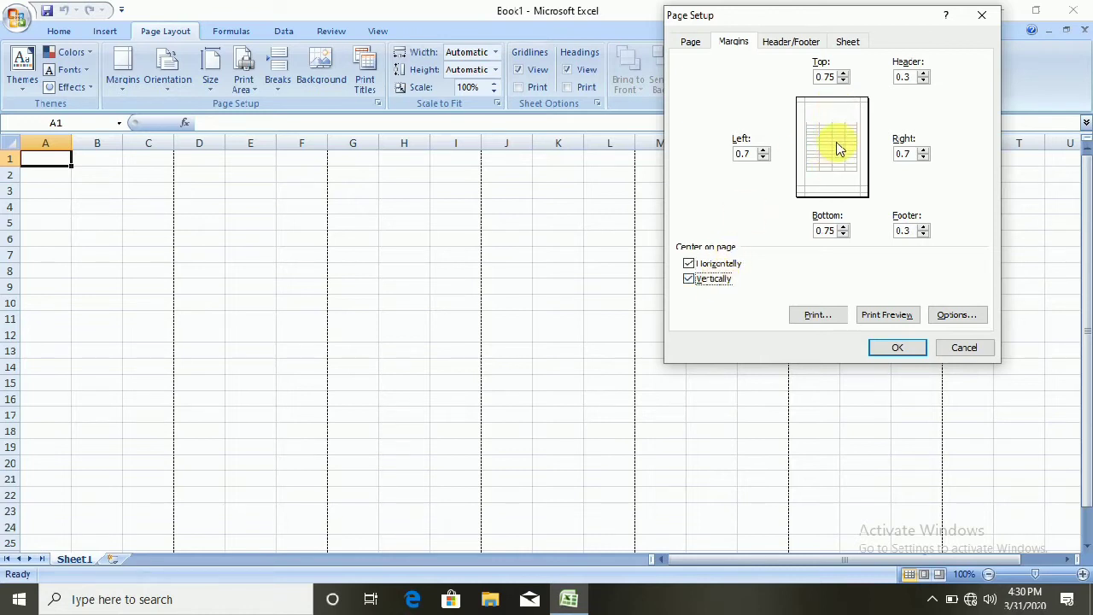
{"action": "left_click", "coordinate": [726, 266]}
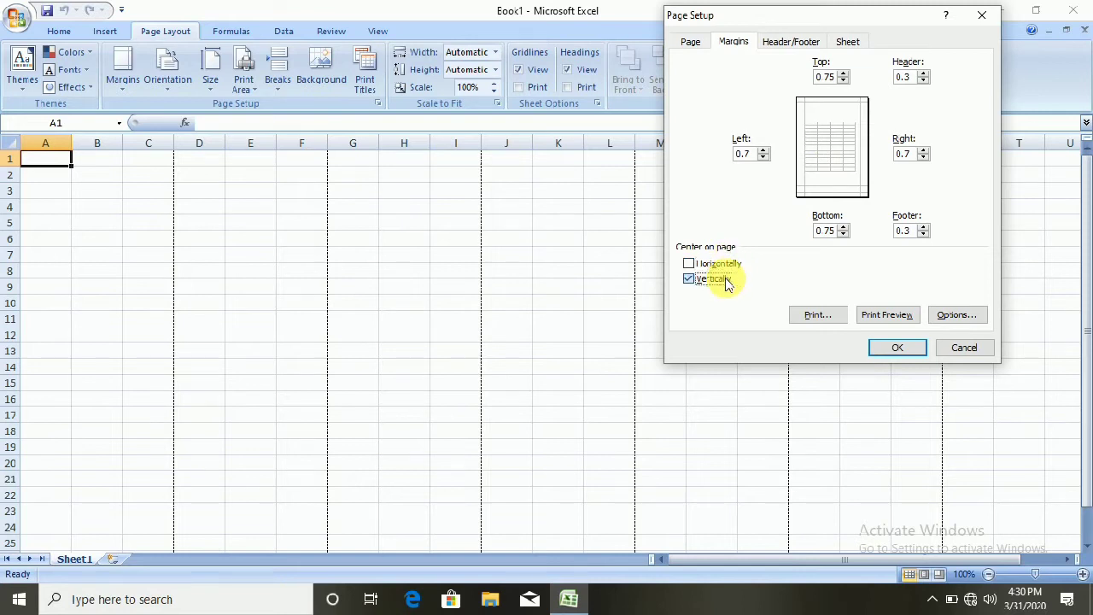
{"action": "left_click", "coordinate": [728, 284]}
{"action": "left_click", "coordinate": [725, 266]}
{"action": "left_click", "coordinate": [727, 284]}
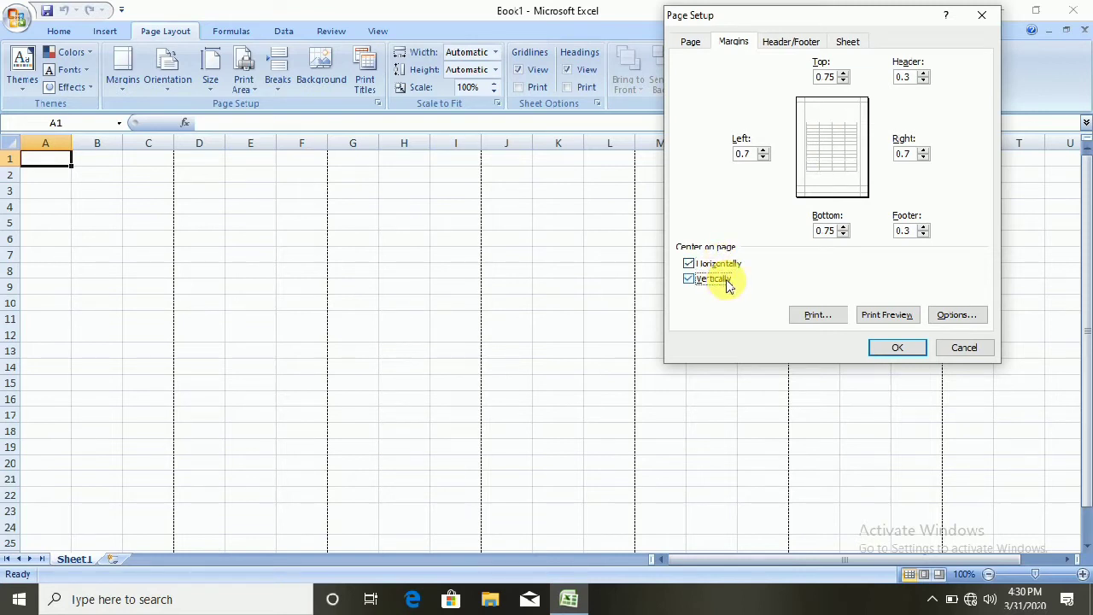
{"action": "left_click", "coordinate": [891, 316]}
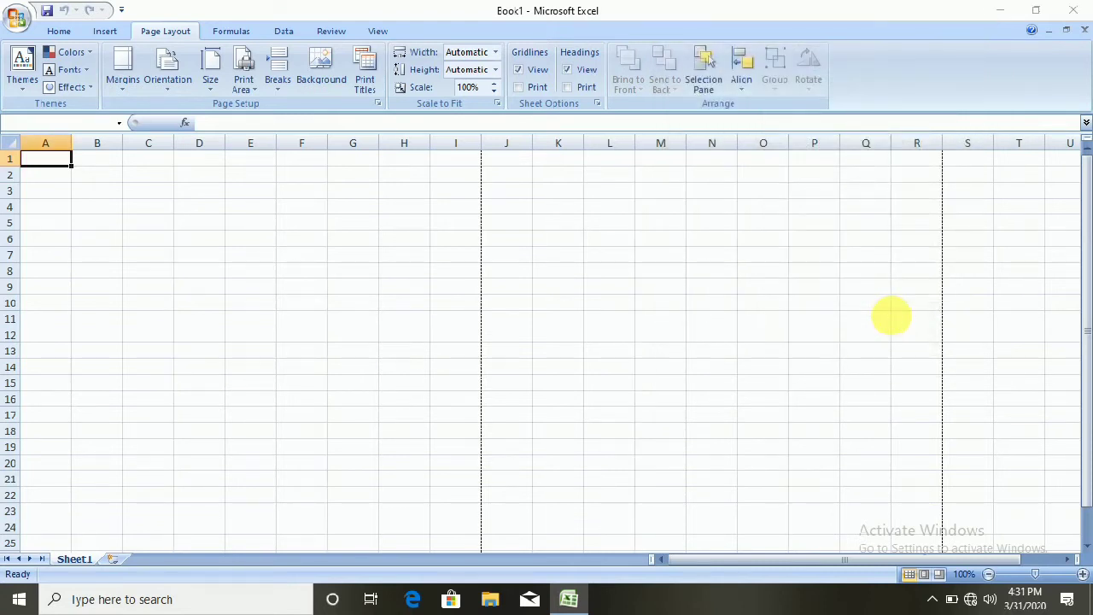
Step: Dismiss the nothing-to-print message and reopen the Custom Margins settings
{"action": "left_click", "coordinate": [550, 339]}
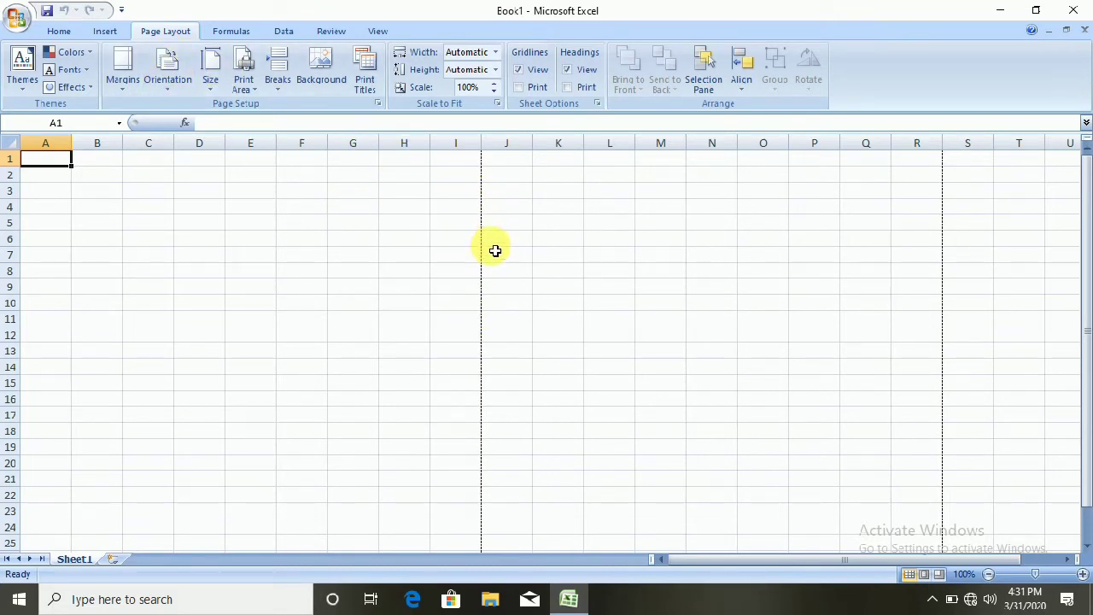
{"action": "scroll", "coordinate": [494, 247], "scroll_direction": "down", "scroll_amount": 8}
{"action": "scroll", "coordinate": [494, 247], "scroll_direction": "down", "scroll_amount": 10}
{"action": "scroll", "coordinate": [478, 239], "scroll_direction": "up", "scroll_amount": 4}
{"action": "scroll", "coordinate": [444, 264], "scroll_direction": "up", "scroll_amount": 1}
{"action": "scroll", "coordinate": [401, 248], "scroll_direction": "up", "scroll_amount": 7}
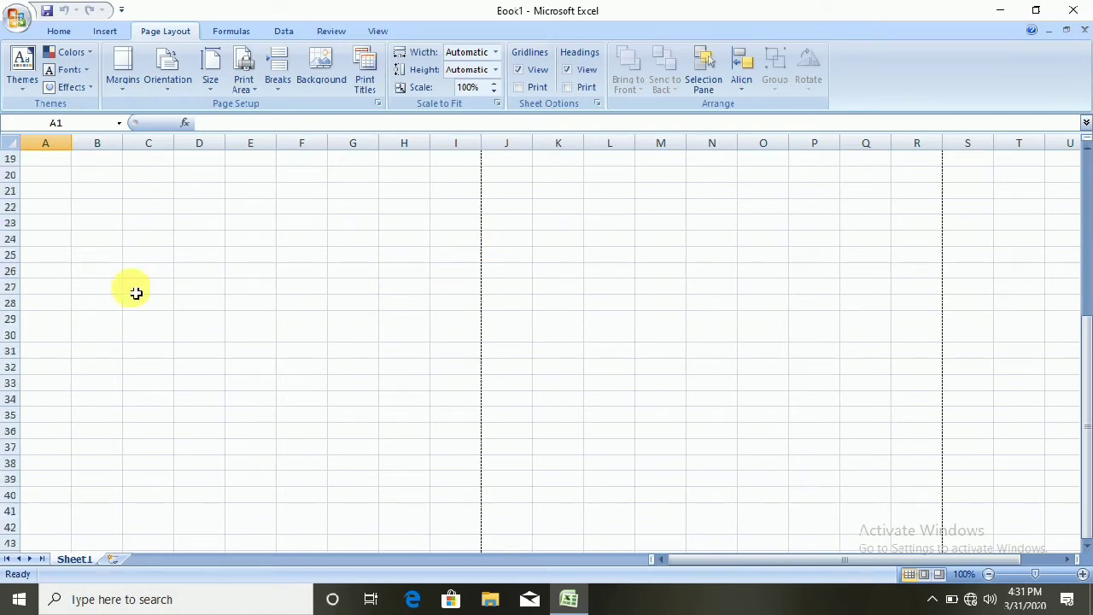
{"action": "scroll", "coordinate": [262, 301], "scroll_direction": "down", "scroll_amount": 3}
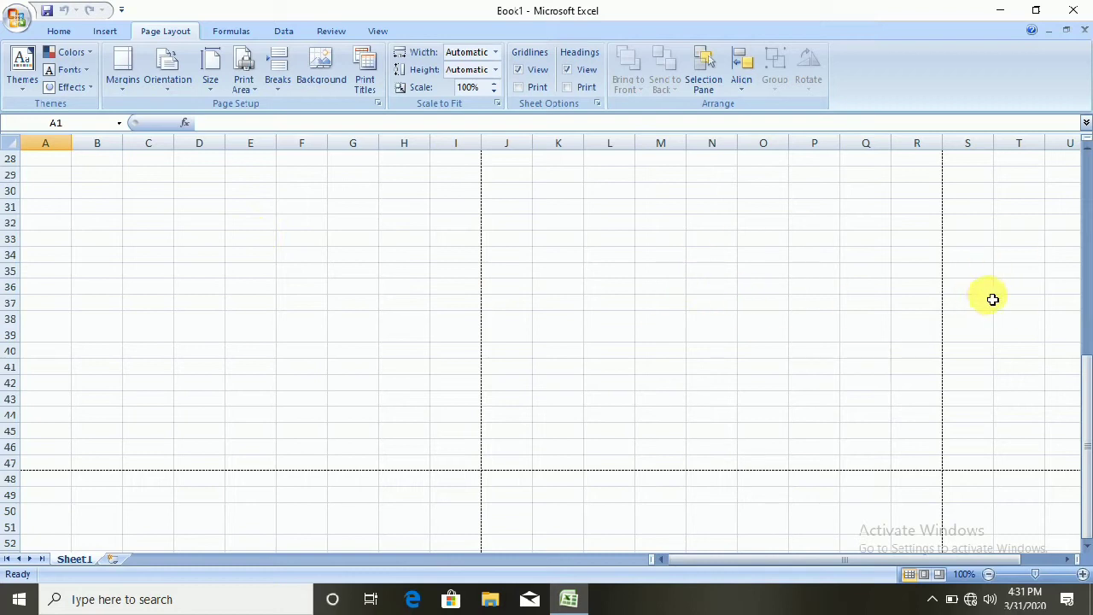
{"action": "left_click", "coordinate": [122, 93]}
{"action": "left_click", "coordinate": [199, 338]}
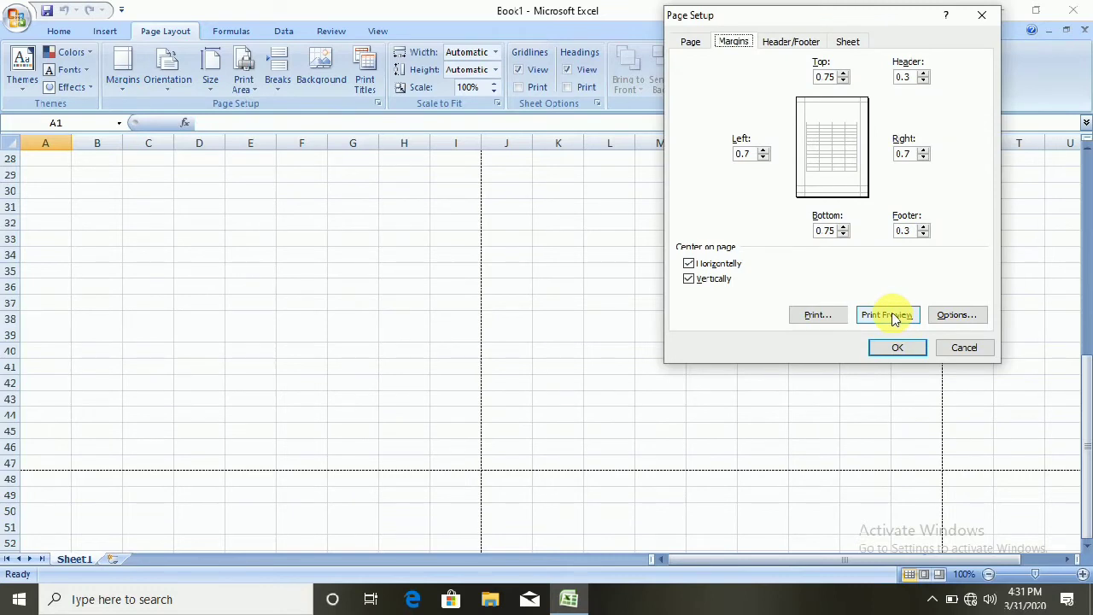
Step: Try printing pages 5 to 9 of the entire workbook, ignoring print areas, then dismiss the warning
{"action": "left_click", "coordinate": [817, 316]}
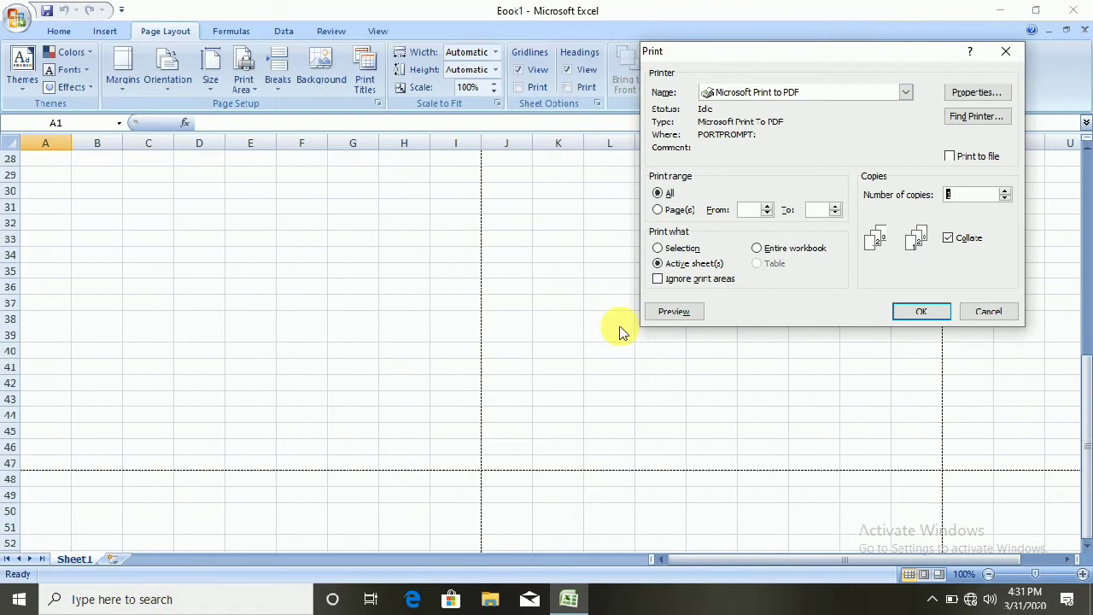
{"action": "left_click", "coordinate": [670, 212]}
{"action": "type", "text": "5"}
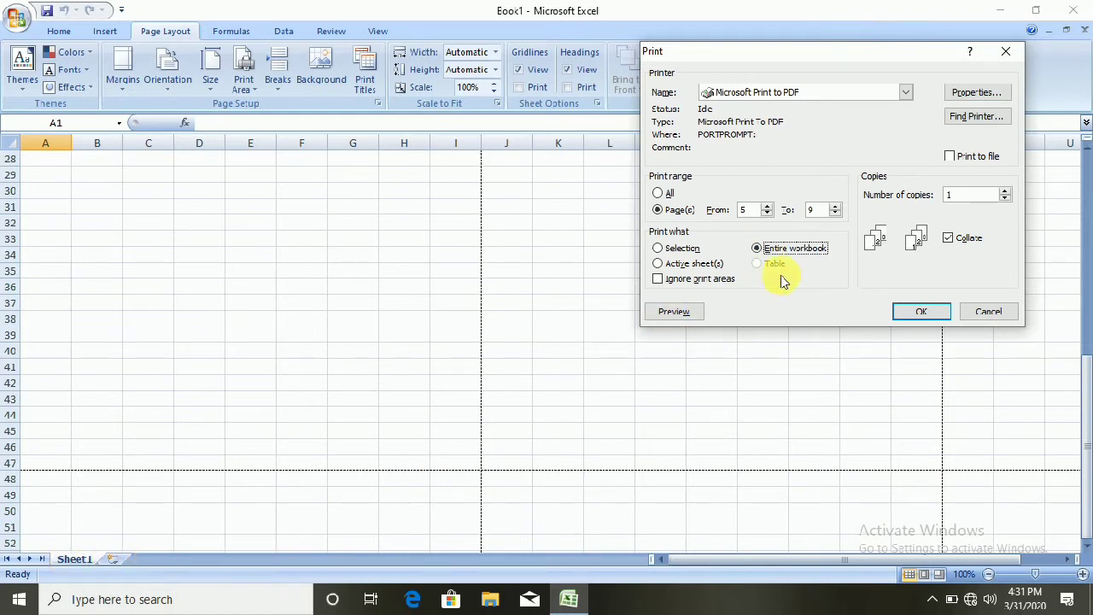
{"action": "left_click", "coordinate": [687, 282]}
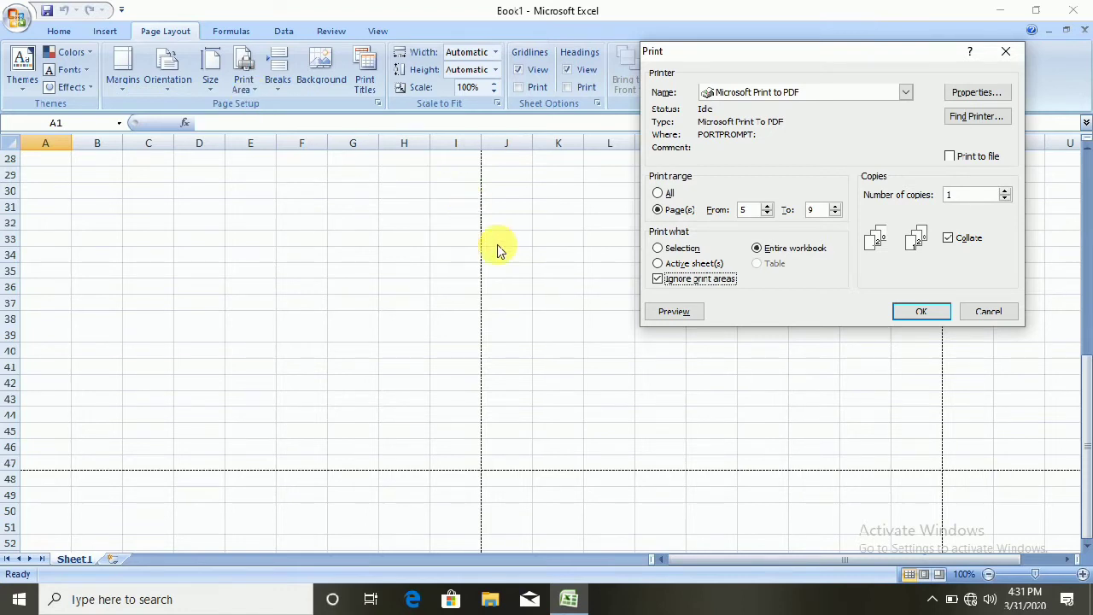
{"action": "left_click", "coordinate": [665, 288]}
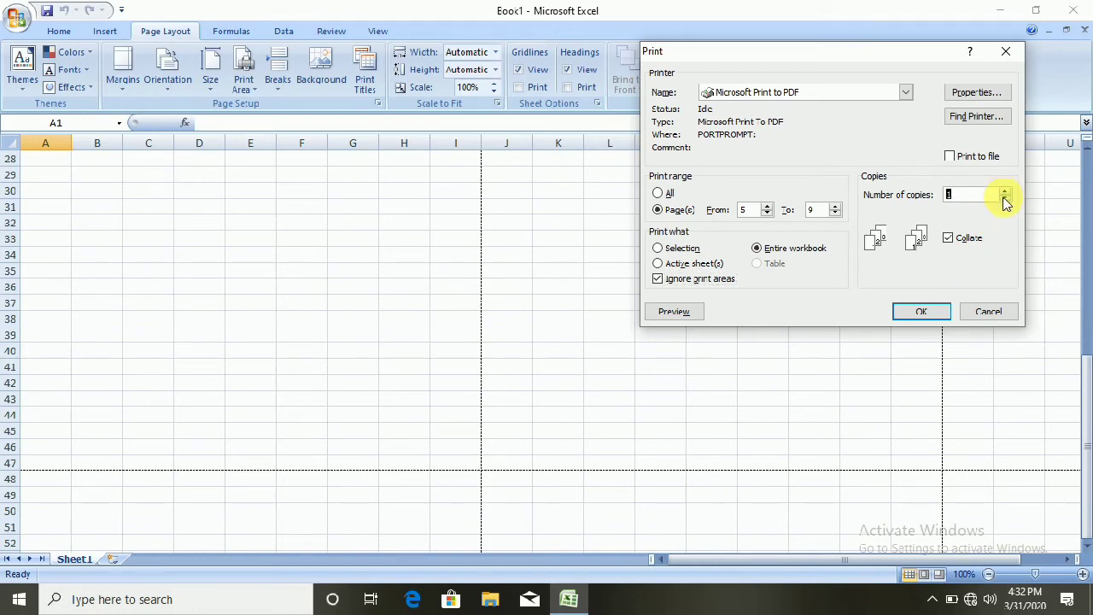
{"action": "left_click", "coordinate": [922, 311]}
{"action": "left_click", "coordinate": [548, 341]}
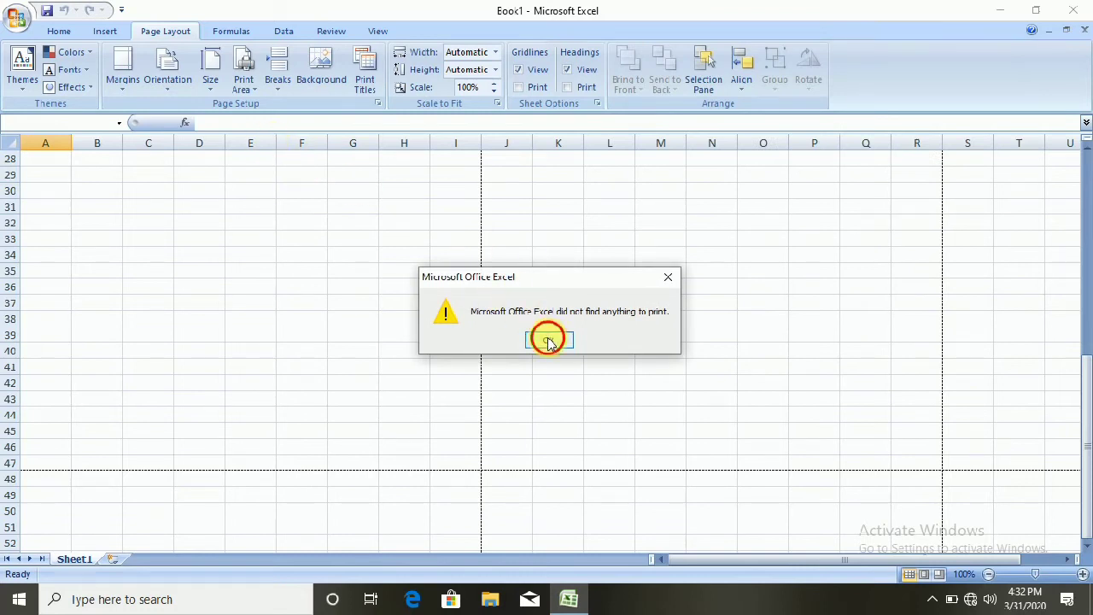
{"action": "left_click", "coordinate": [121, 85]}
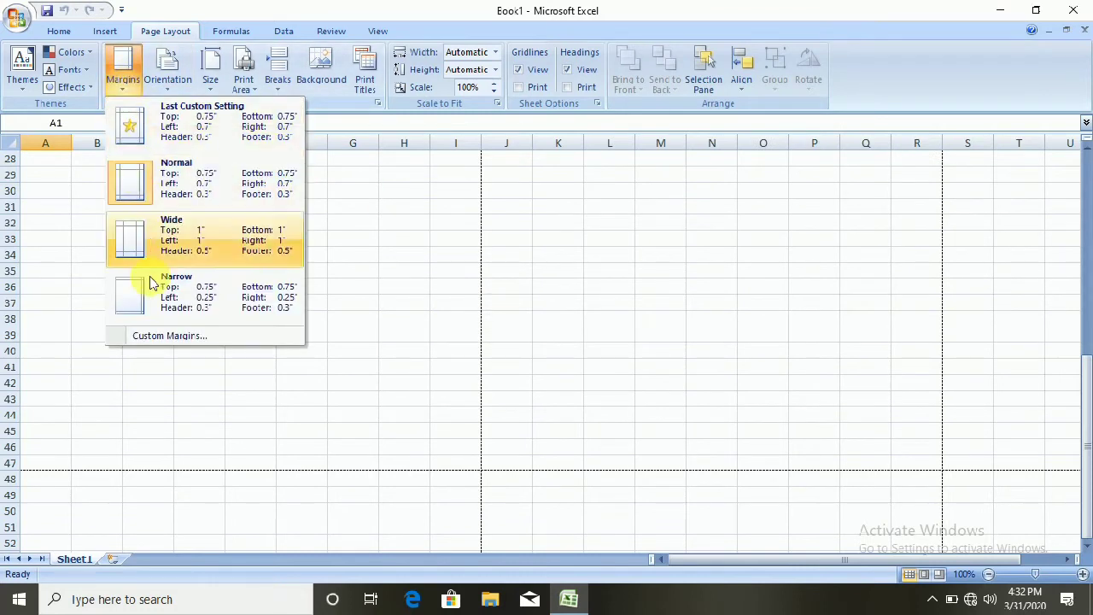
Step: Cancel out of the Print dialog and reopen the Custom Margins settings
{"action": "left_click", "coordinate": [152, 335]}
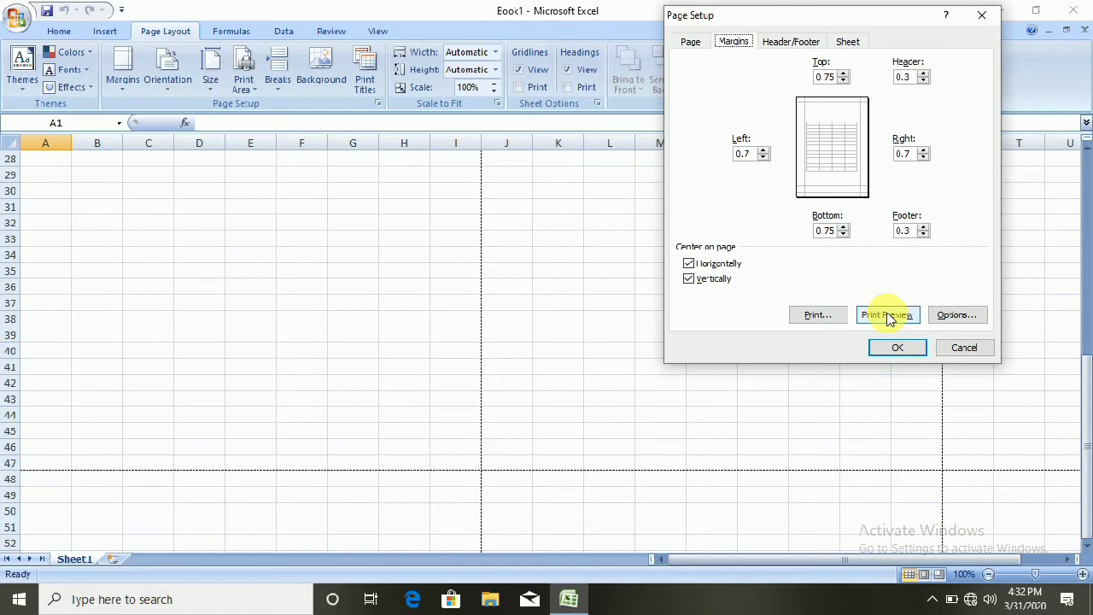
{"action": "left_click", "coordinate": [824, 314]}
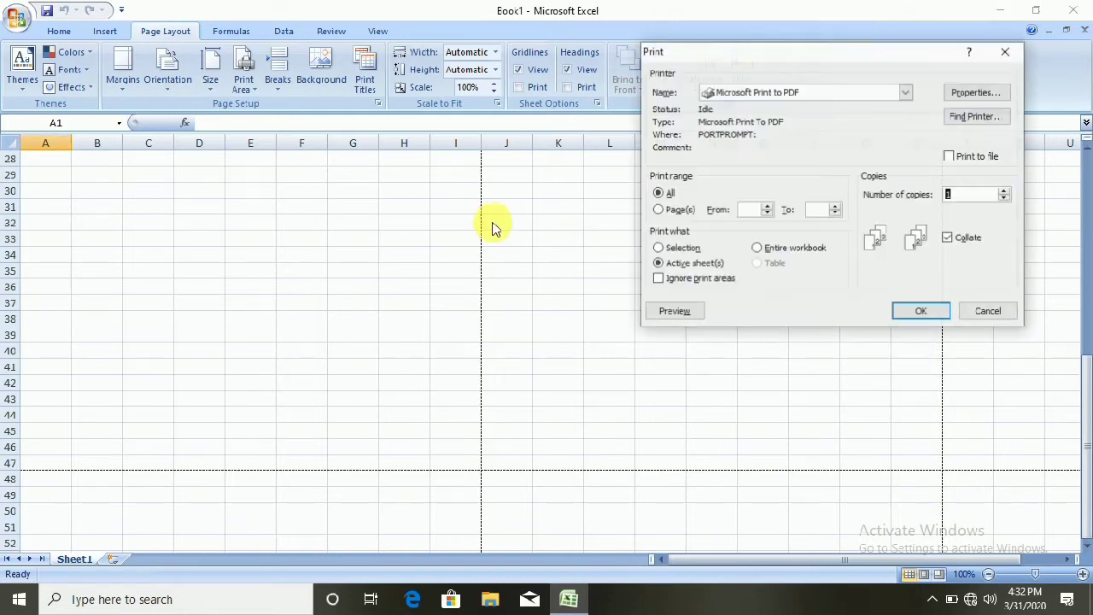
{"action": "left_click", "coordinate": [984, 311]}
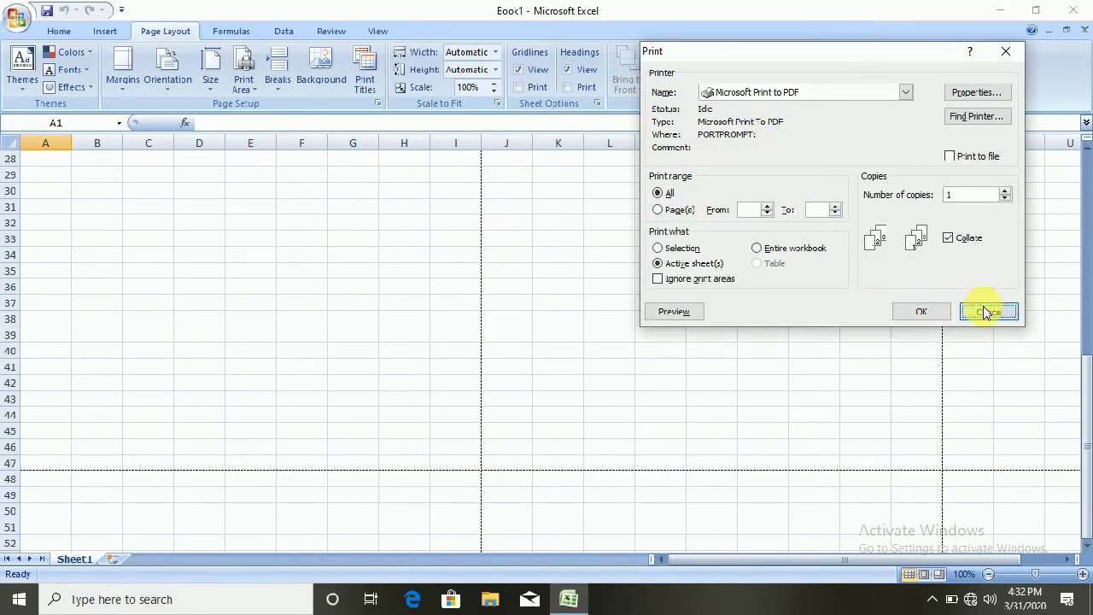
{"action": "left_click", "coordinate": [124, 72]}
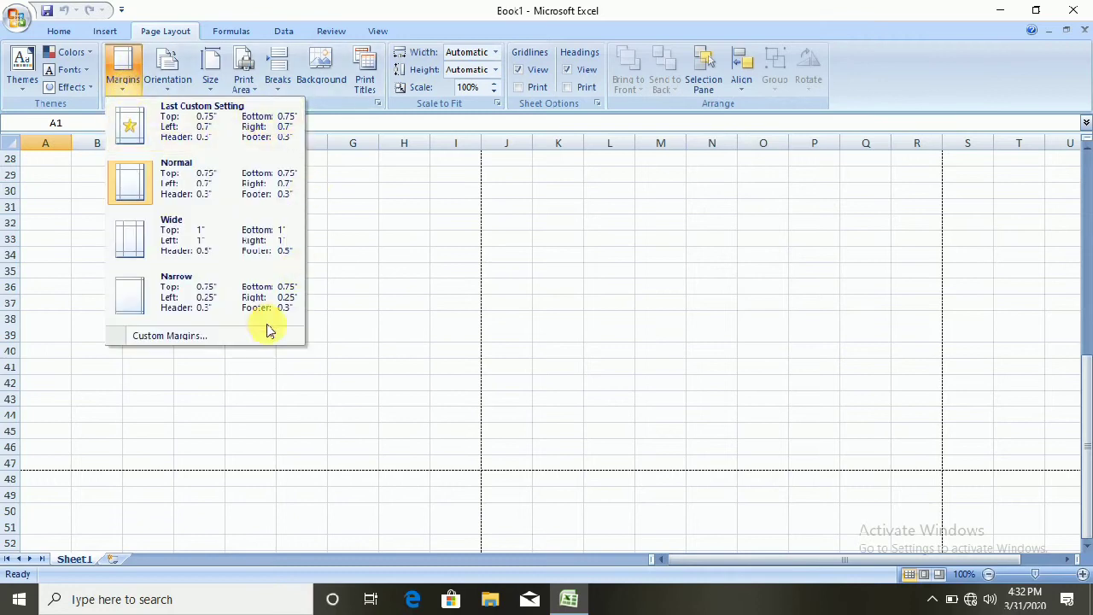
{"action": "left_click", "coordinate": [198, 336]}
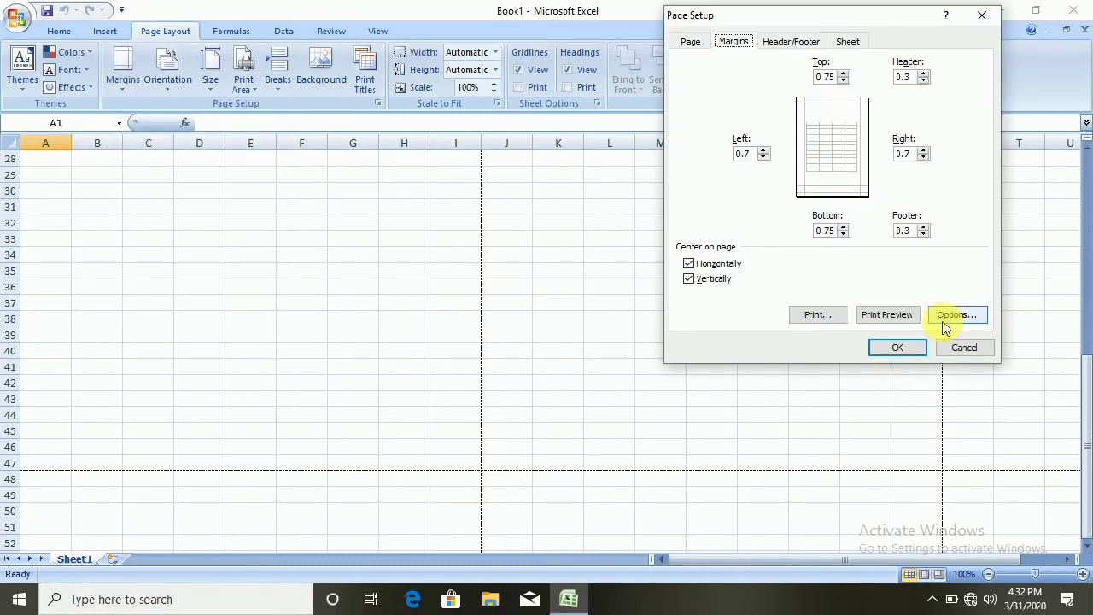
Step: In the printer's document options, try Landscape orientation, then revert to Portrait
{"action": "left_click", "coordinate": [939, 318]}
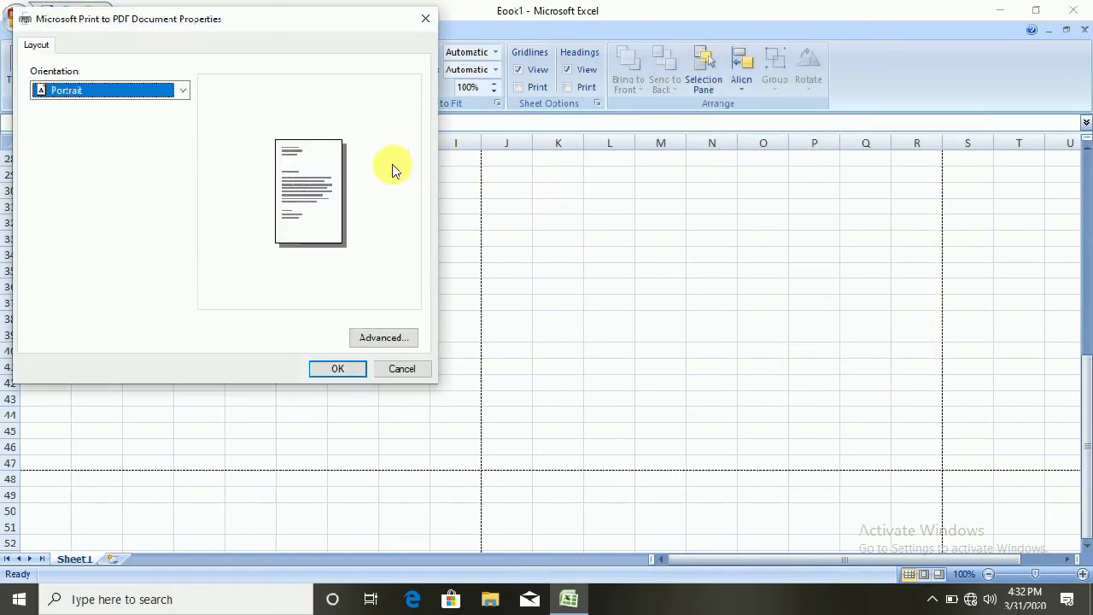
{"action": "left_click", "coordinate": [180, 92]}
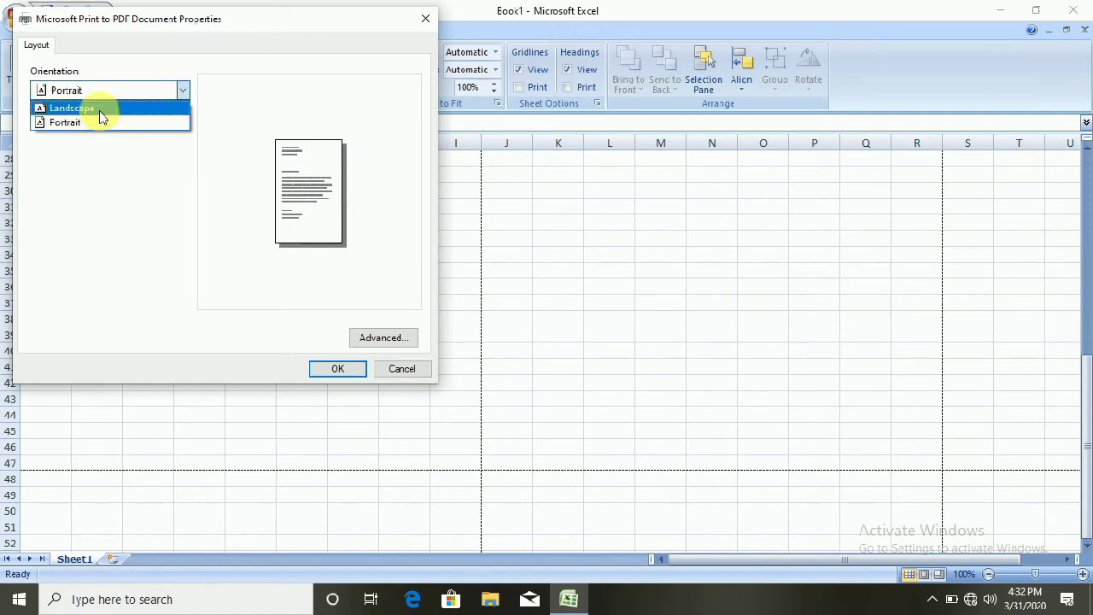
{"action": "left_click", "coordinate": [101, 107]}
{"action": "left_click", "coordinate": [182, 91]}
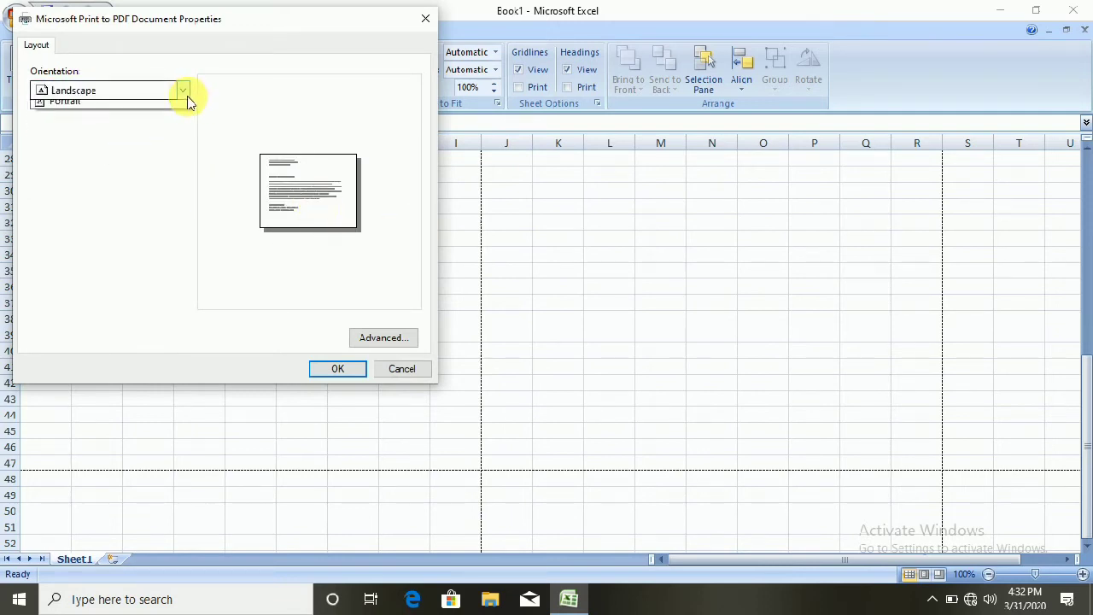
{"action": "left_click", "coordinate": [101, 128]}
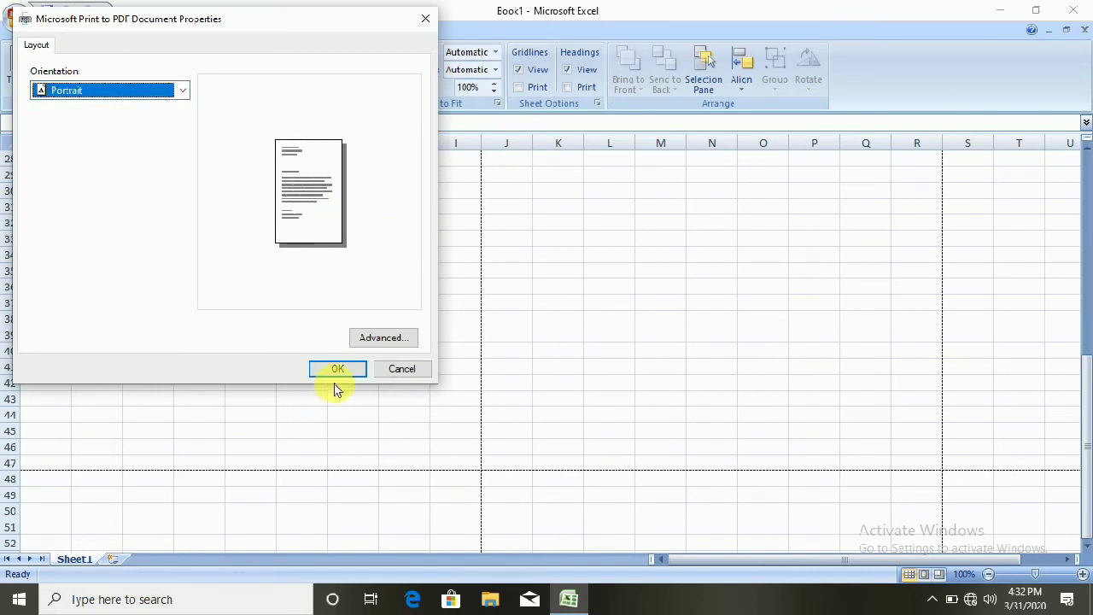
Step: Try A4 paper in the advanced printer settings, then cancel back to Page Setup
{"action": "left_click", "coordinate": [378, 335]}
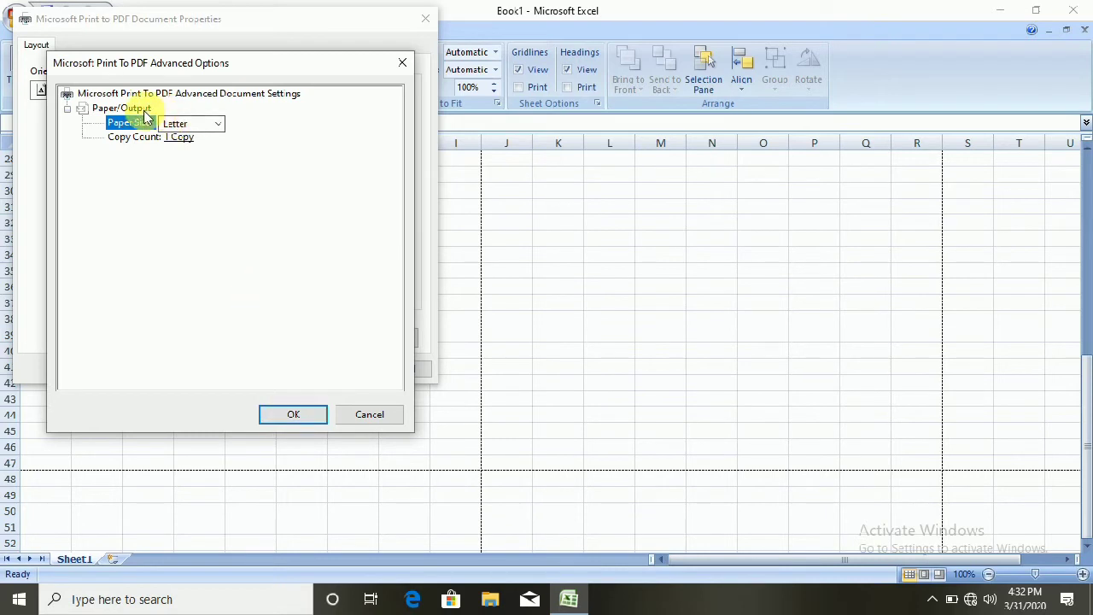
{"action": "left_click", "coordinate": [212, 126]}
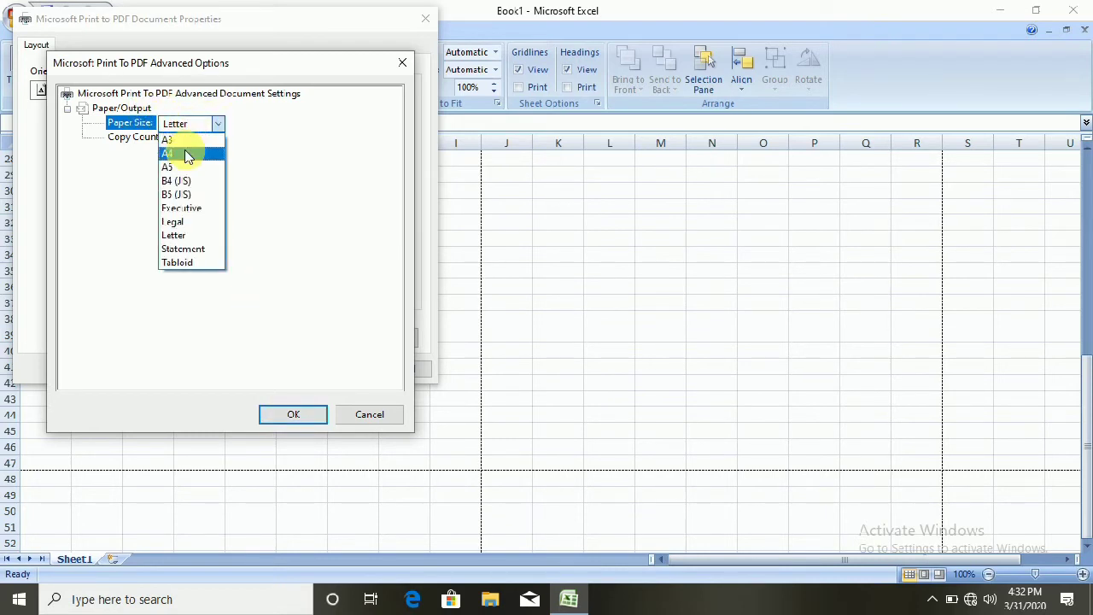
{"action": "left_click", "coordinate": [183, 151]}
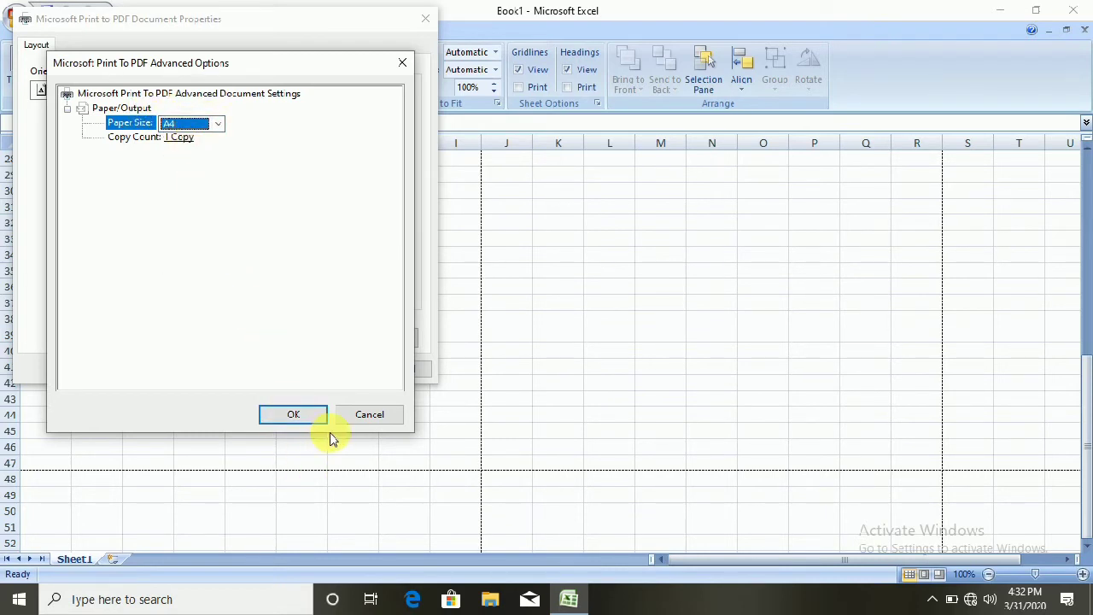
{"action": "left_click", "coordinate": [369, 415]}
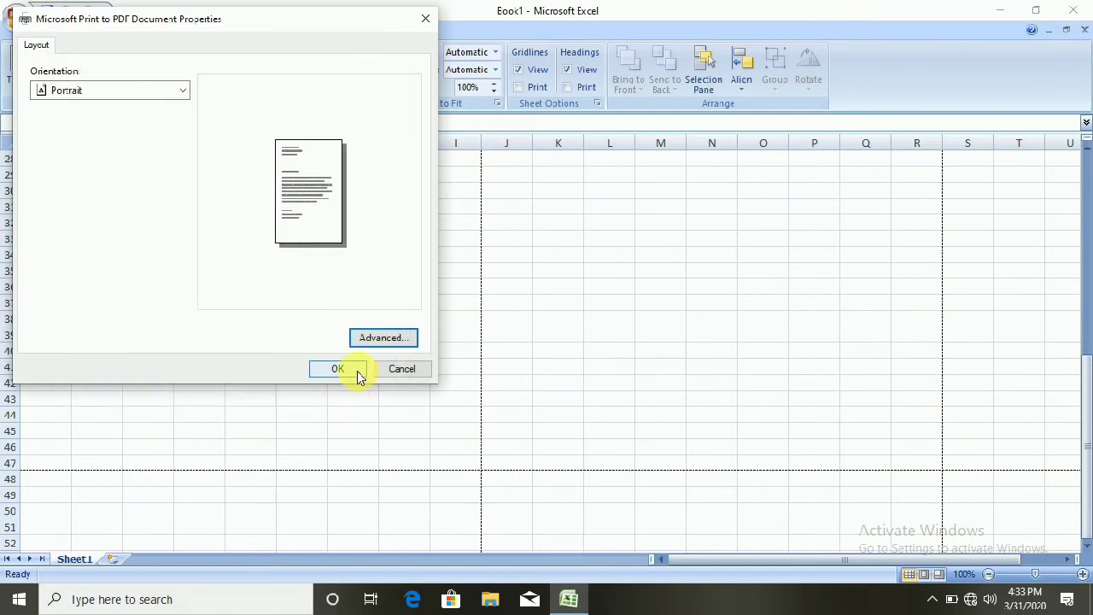
{"action": "left_click", "coordinate": [392, 369]}
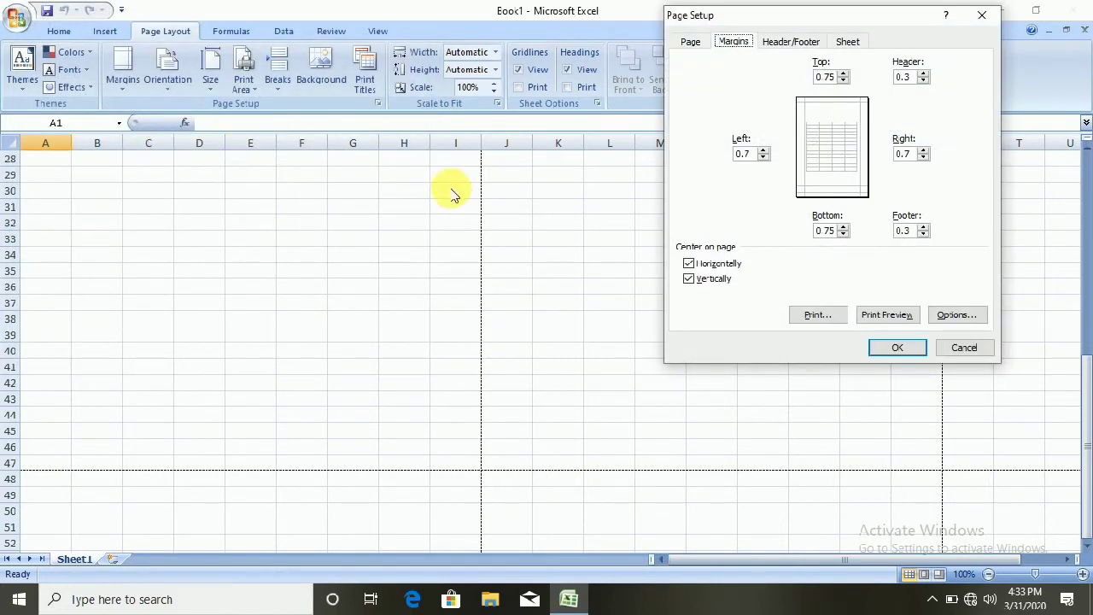
Step: Close Page Setup and try A4 paper size twice, returning to Letter each time
{"action": "left_click", "coordinate": [963, 346]}
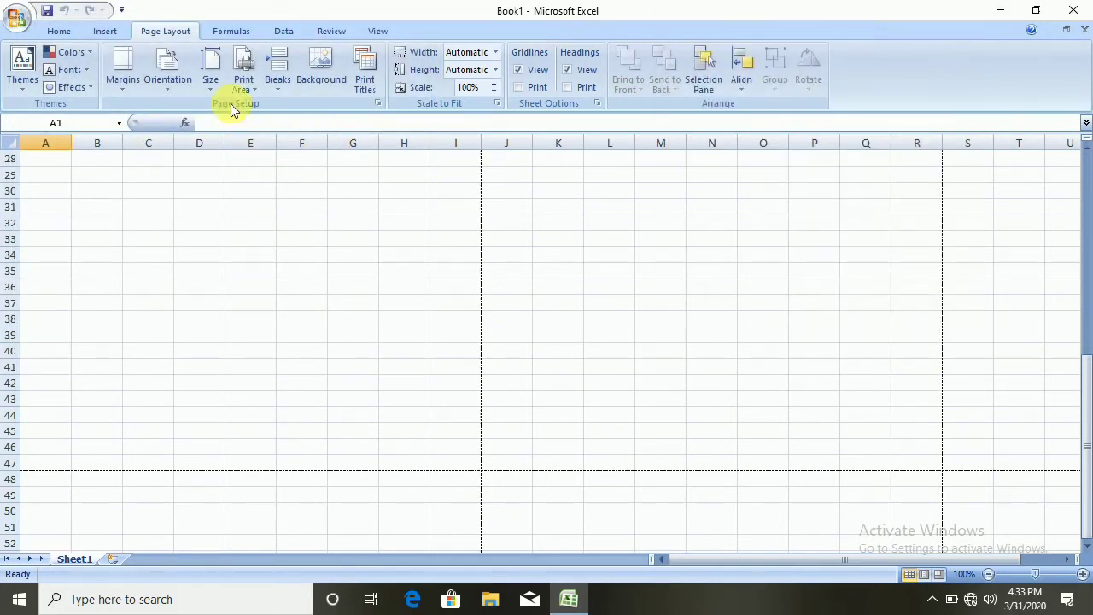
{"action": "left_click", "coordinate": [214, 86]}
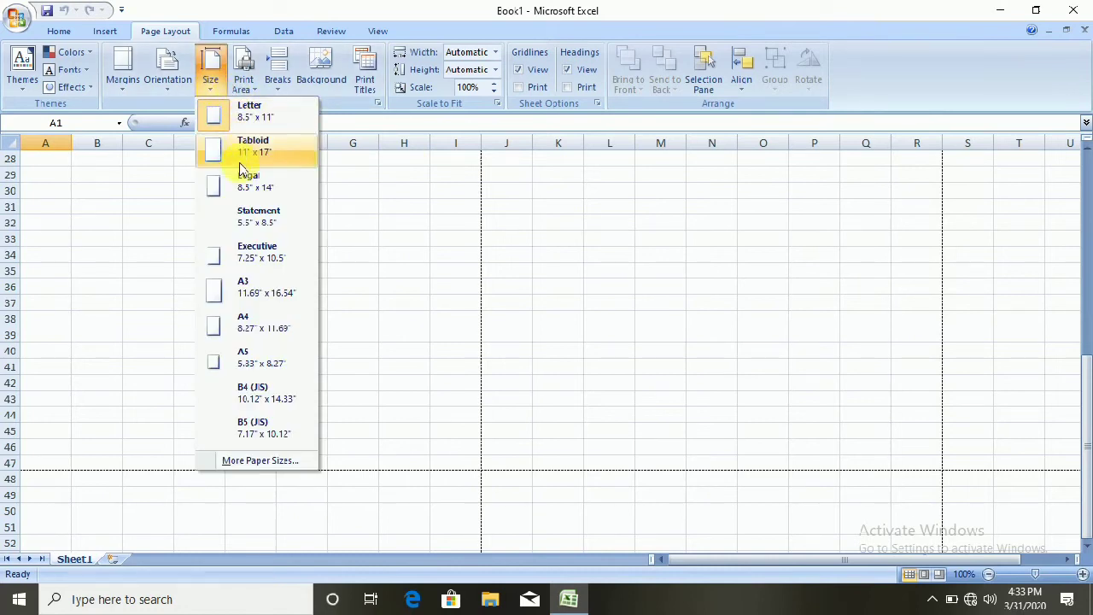
{"action": "left_click", "coordinate": [244, 328]}
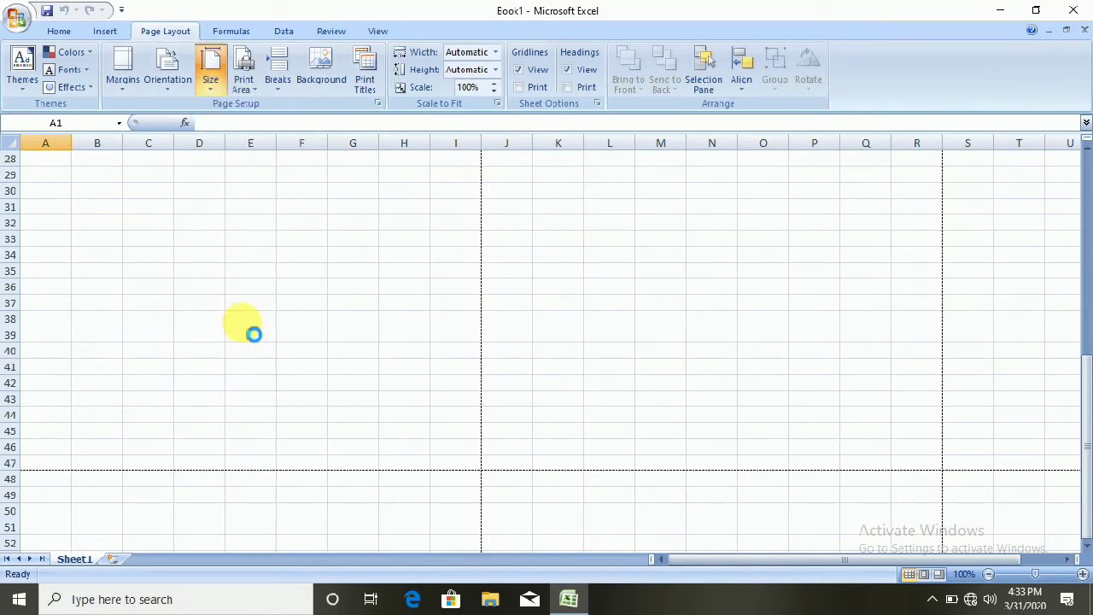
{"action": "left_click", "coordinate": [211, 93]}
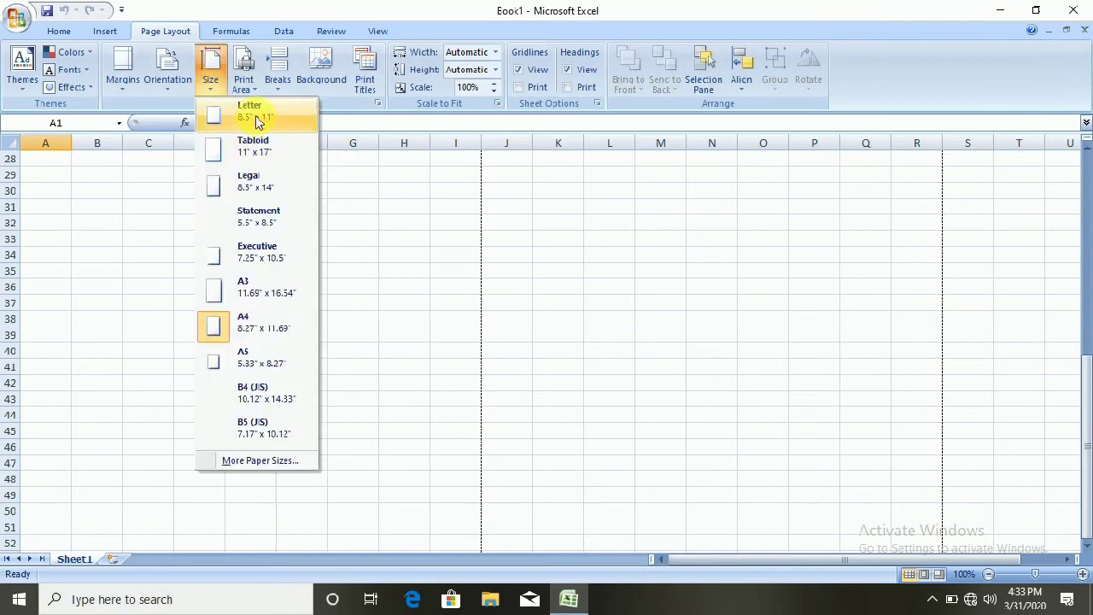
{"action": "left_click", "coordinate": [255, 115]}
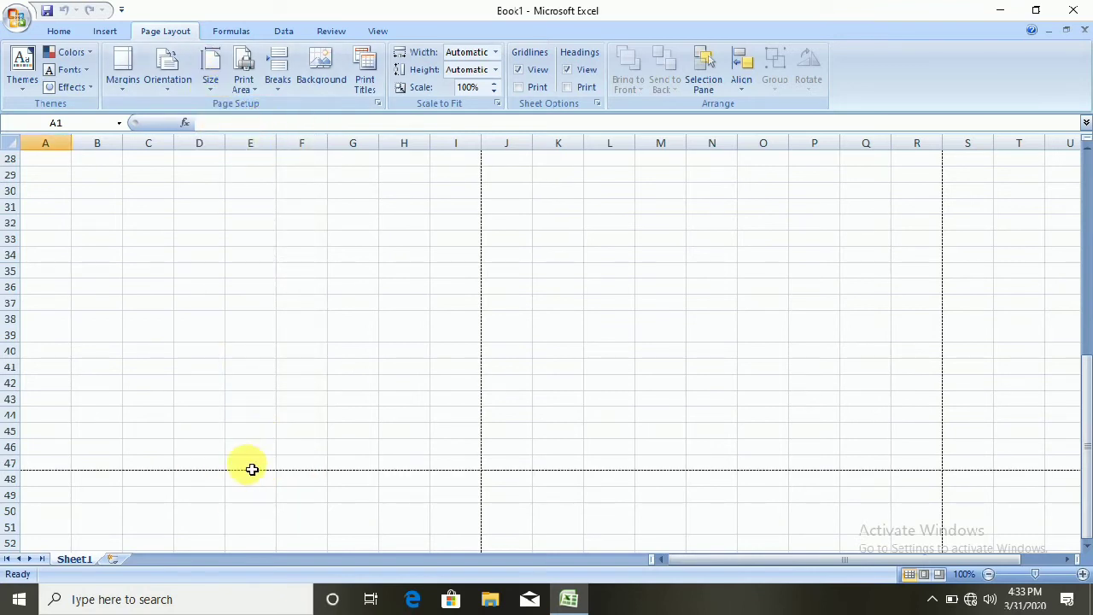
{"action": "left_click", "coordinate": [210, 81]}
{"action": "left_click", "coordinate": [244, 321]}
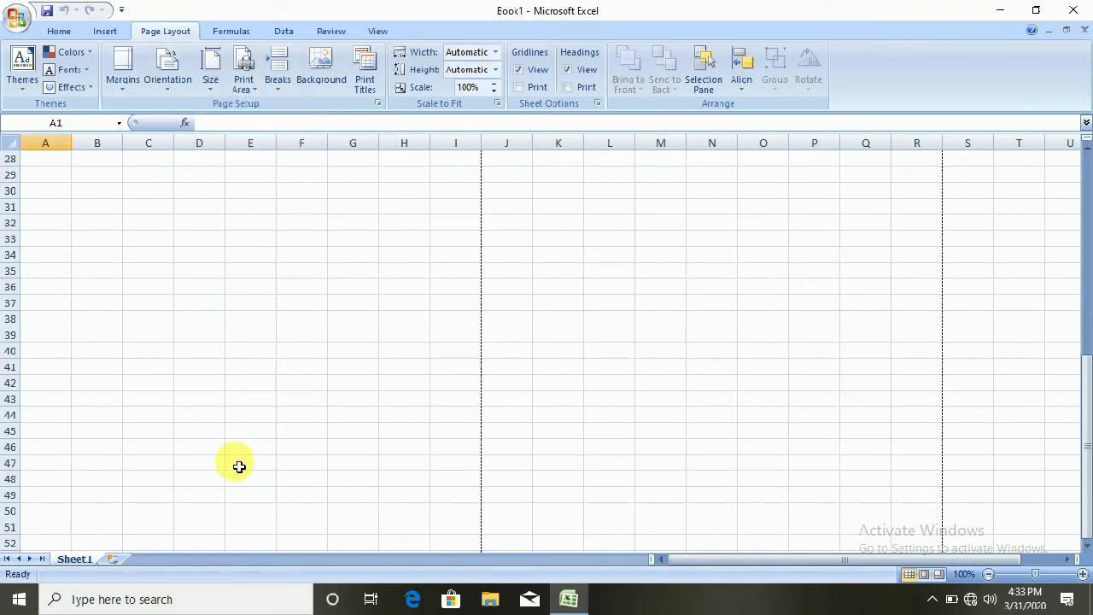
{"action": "left_click", "coordinate": [210, 84]}
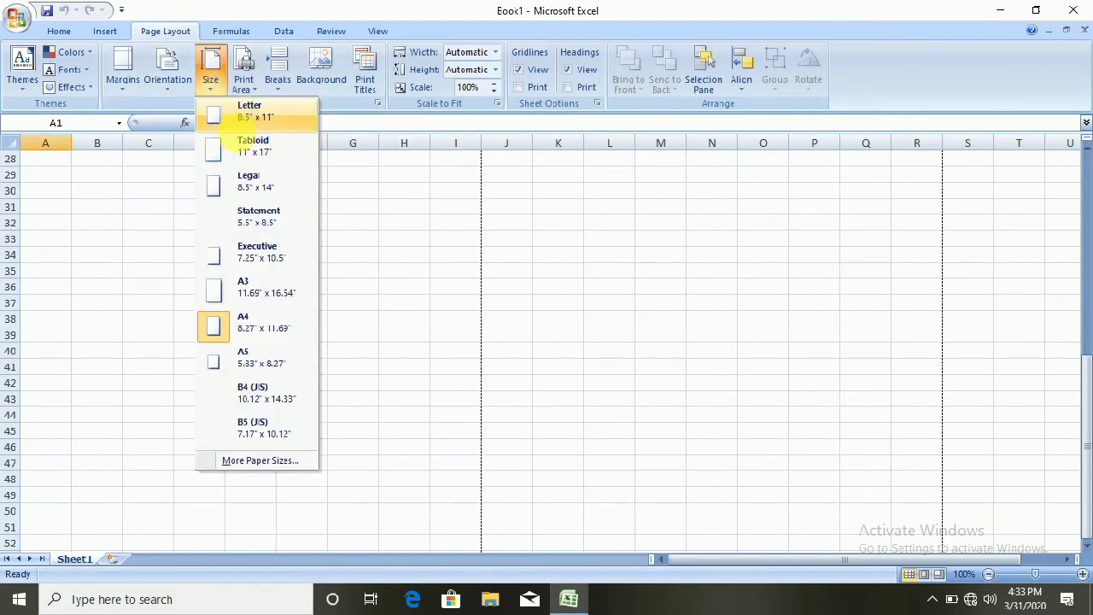
{"action": "left_click", "coordinate": [248, 110]}
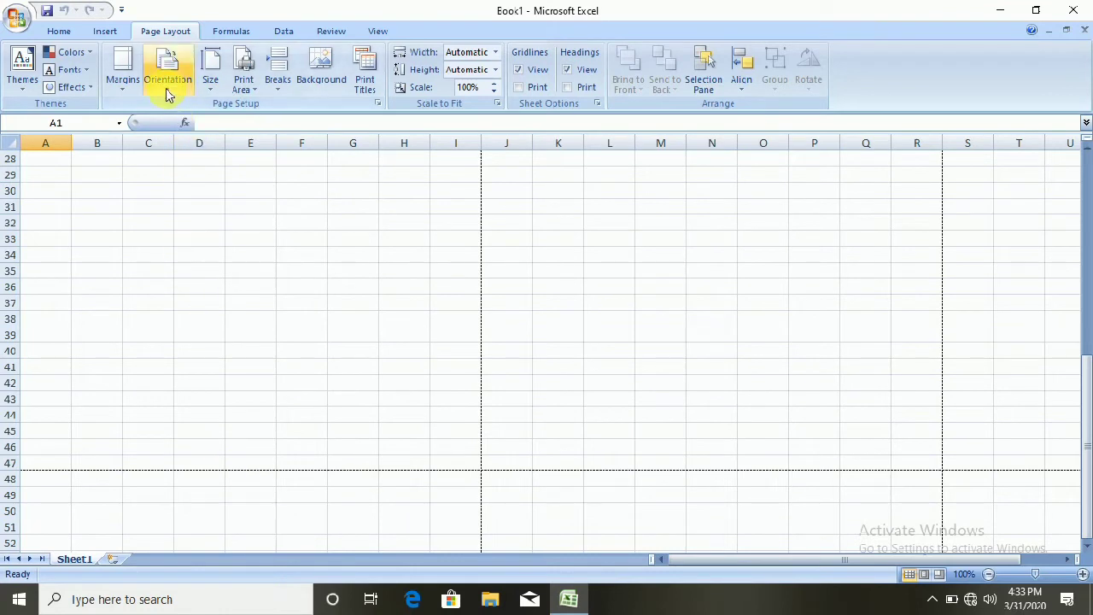
Step: Try landscape orientation, then set the page back to portrait
{"action": "left_click", "coordinate": [167, 86]}
{"action": "left_click", "coordinate": [199, 116]}
{"action": "left_click", "coordinate": [188, 79]}
{"action": "left_click", "coordinate": [203, 154]}
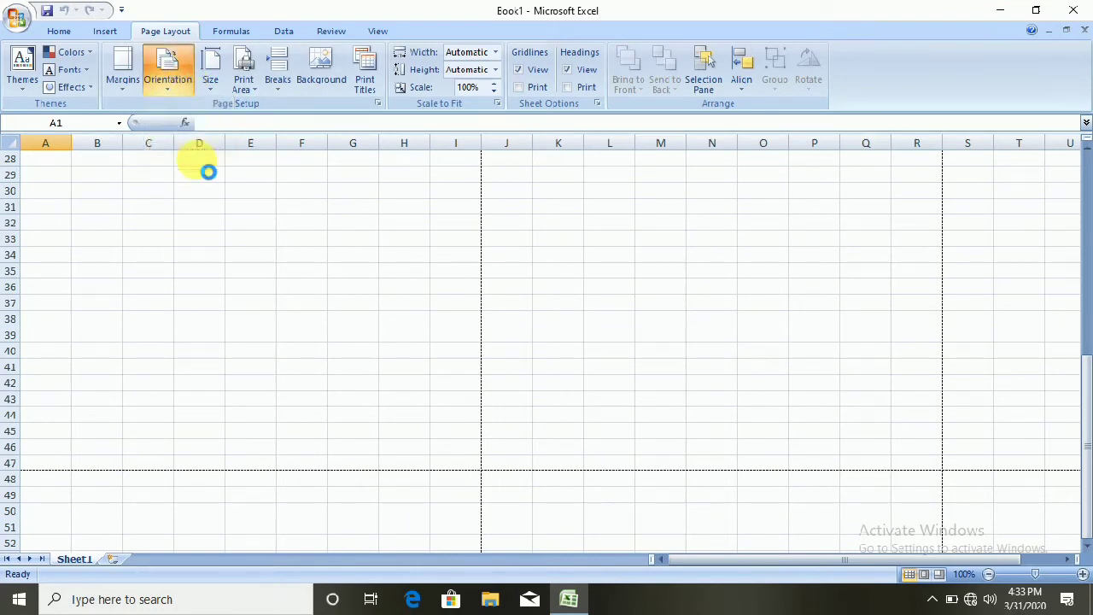
{"action": "left_click", "coordinate": [168, 96]}
{"action": "left_click", "coordinate": [192, 113]}
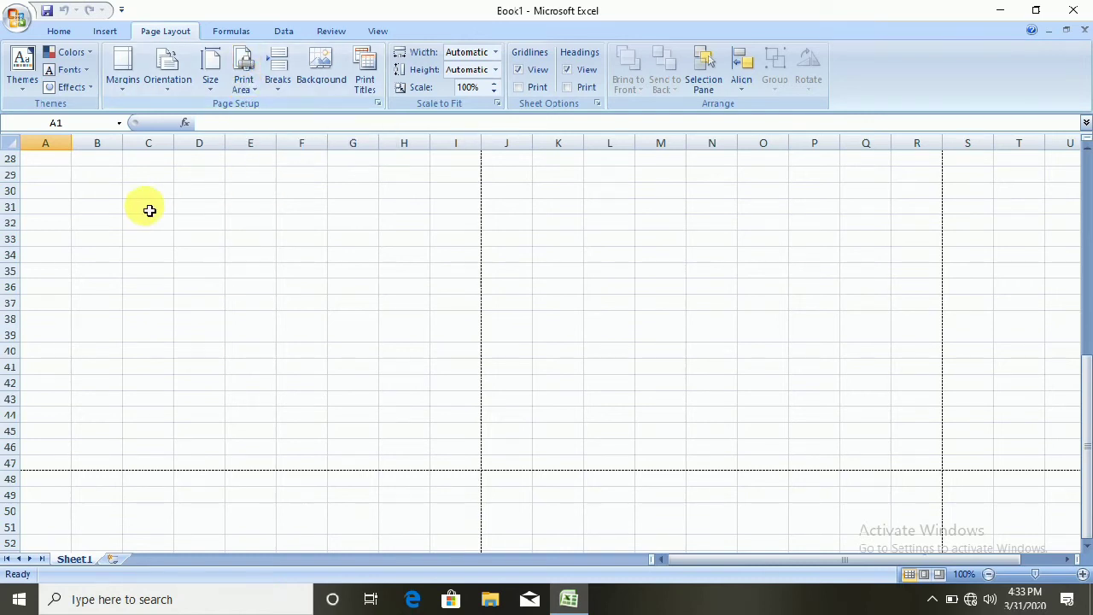
{"action": "scroll", "coordinate": [132, 209], "scroll_direction": "up", "scroll_amount": 9}
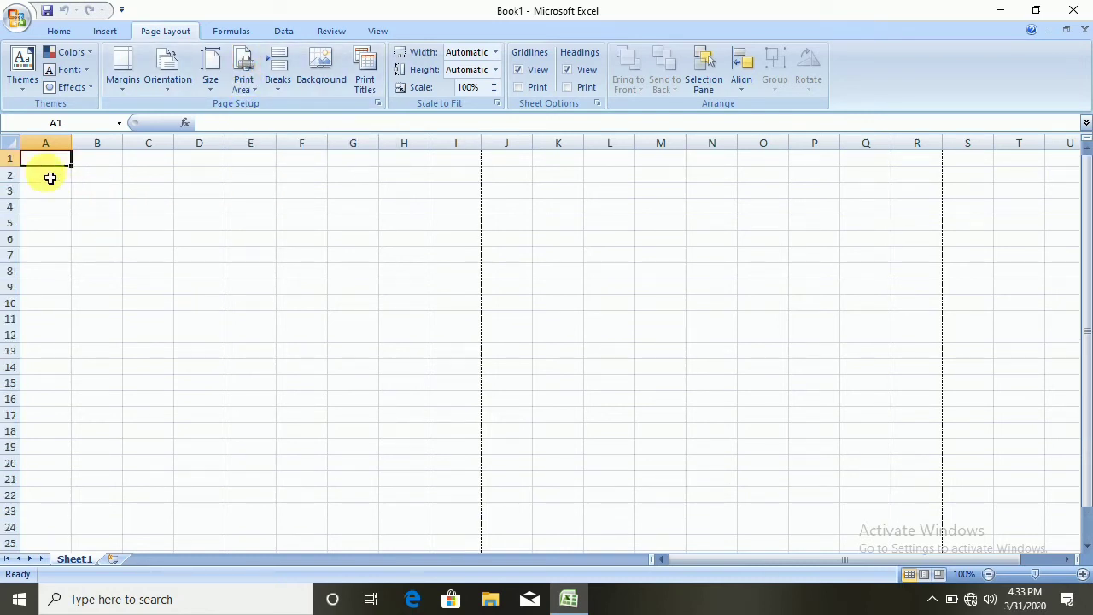
Step: Set cells A1:E5 as the print area
{"action": "left_click_drag", "start_coordinate": [50, 161], "coordinate": [180, 230]}
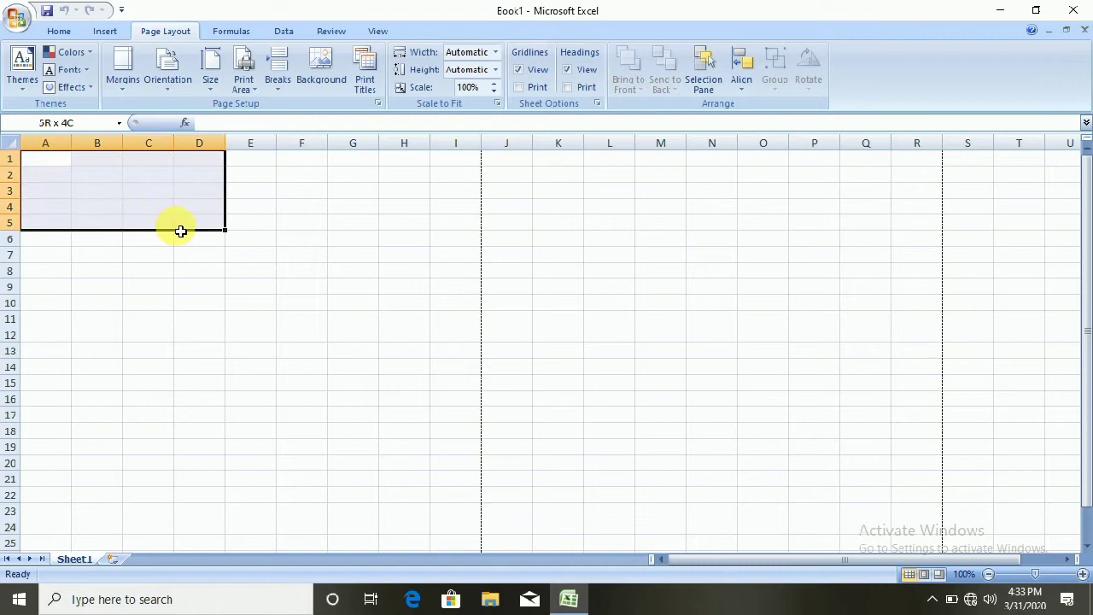
{"action": "left_click_drag", "start_coordinate": [181, 230], "coordinate": [245, 233]}
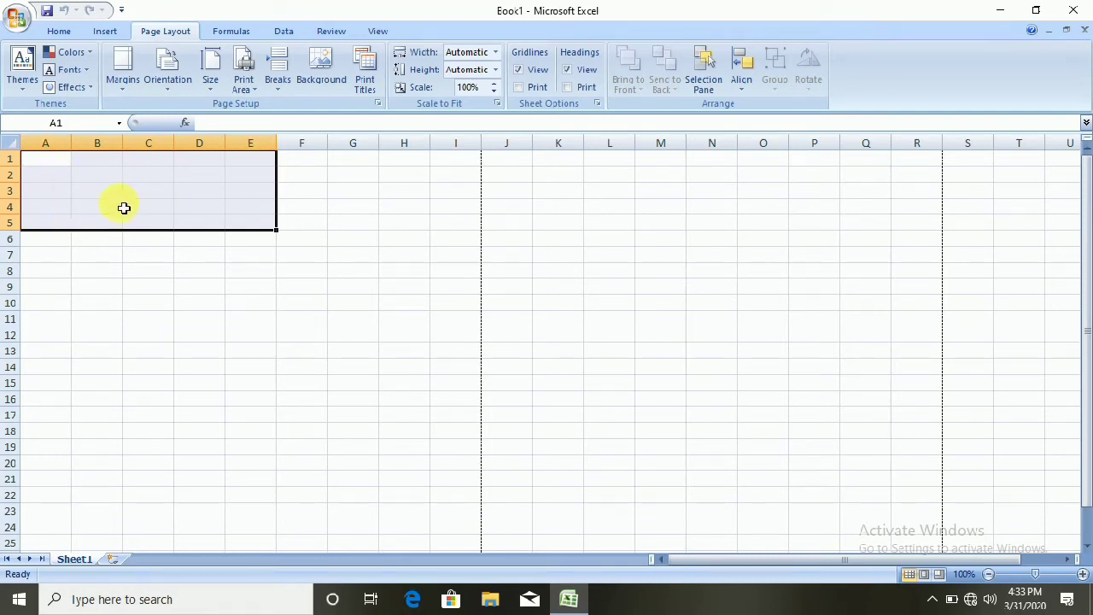
{"action": "left_click", "coordinate": [242, 85]}
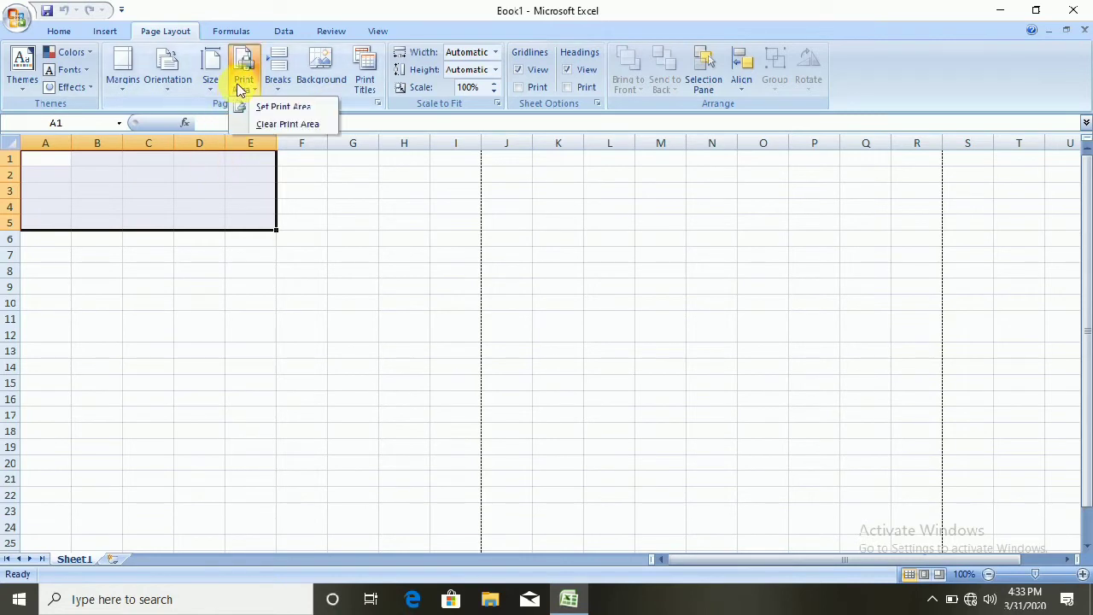
{"action": "left_click", "coordinate": [267, 107]}
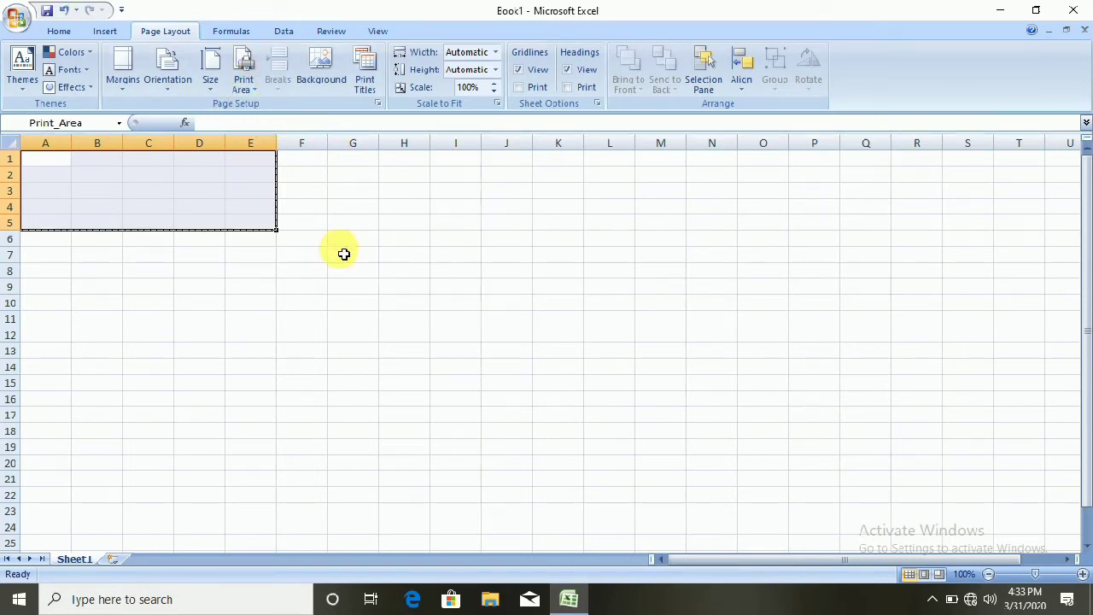
{"action": "left_click", "coordinate": [194, 269]}
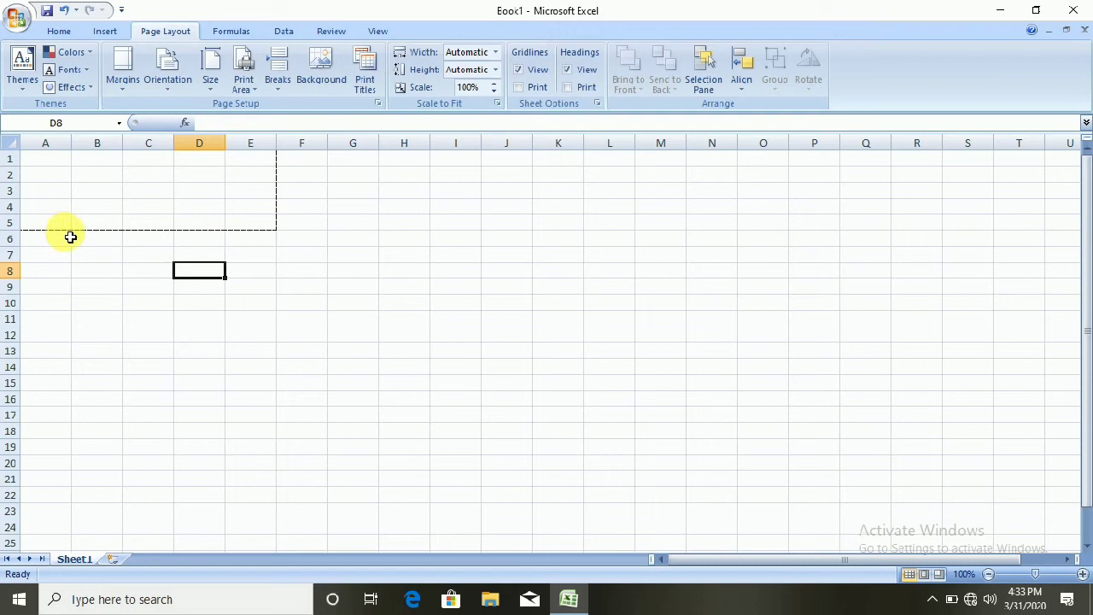
Step: Enter a short text list in F9:F17, widen column F, and open Print Preview
{"action": "left_click", "coordinate": [317, 289]}
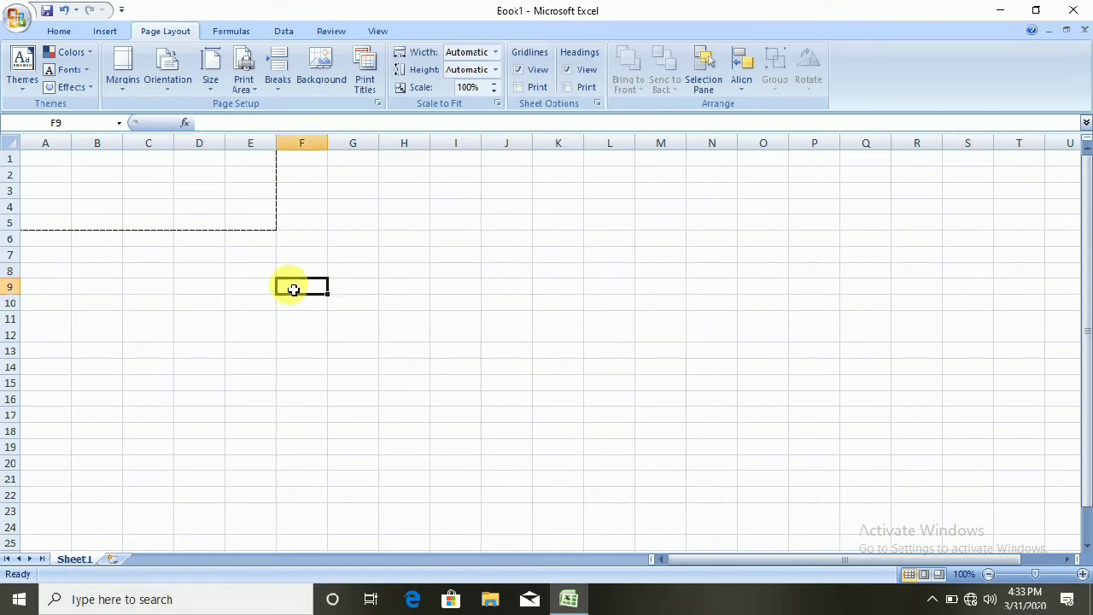
{"action": "type", "text": "kjxkgsjglkd' sdg fsa sfa afs aa sfa saf afs"}
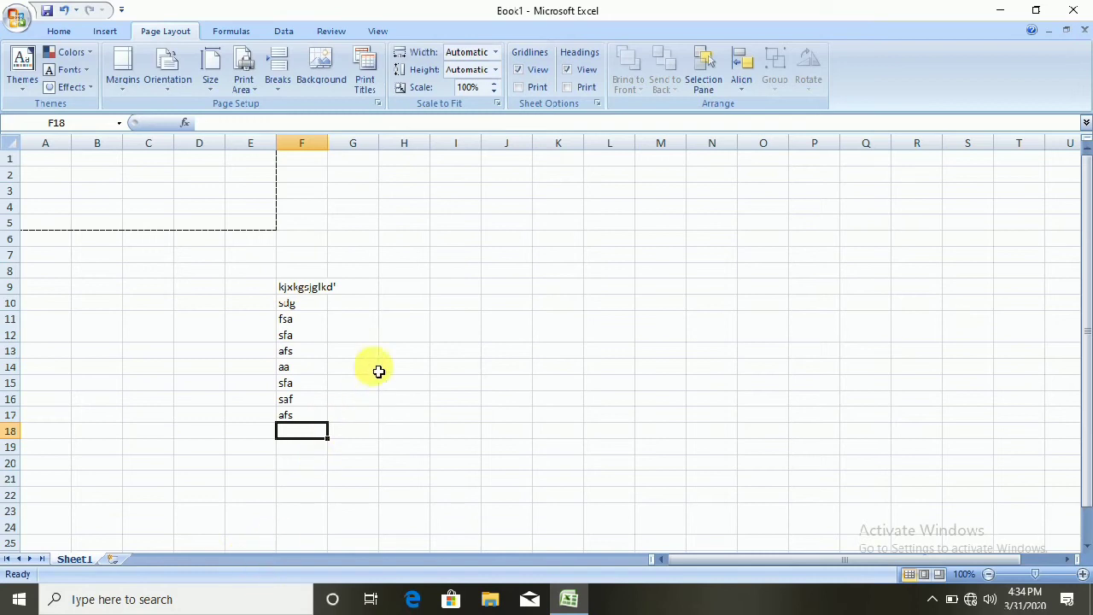
{"action": "left_click", "coordinate": [362, 352]}
{"action": "left_click_drag", "start_coordinate": [328, 143], "coordinate": [377, 196]}
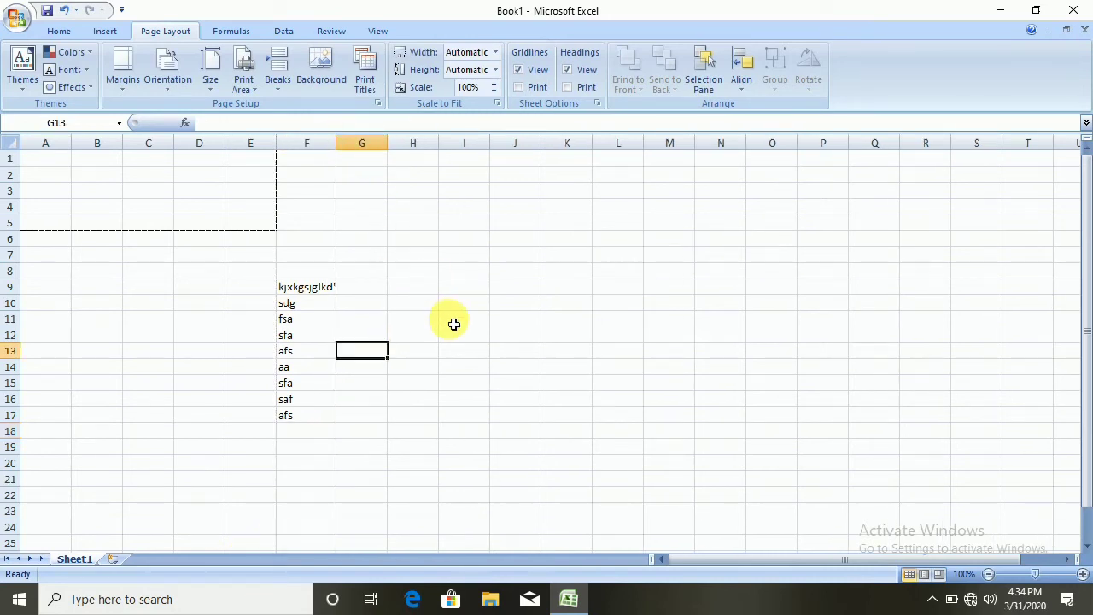
{"action": "key", "text": "ctrl+F2"}
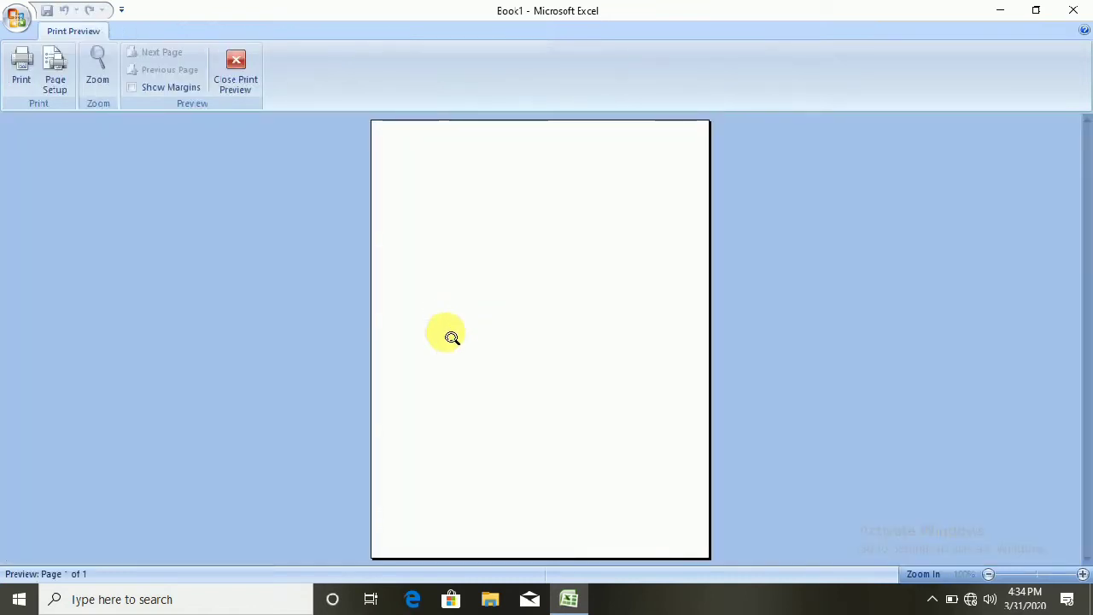
Step: Close Print Preview and enter the title SACHLAX in cell C2
{"action": "left_click", "coordinate": [235, 68]}
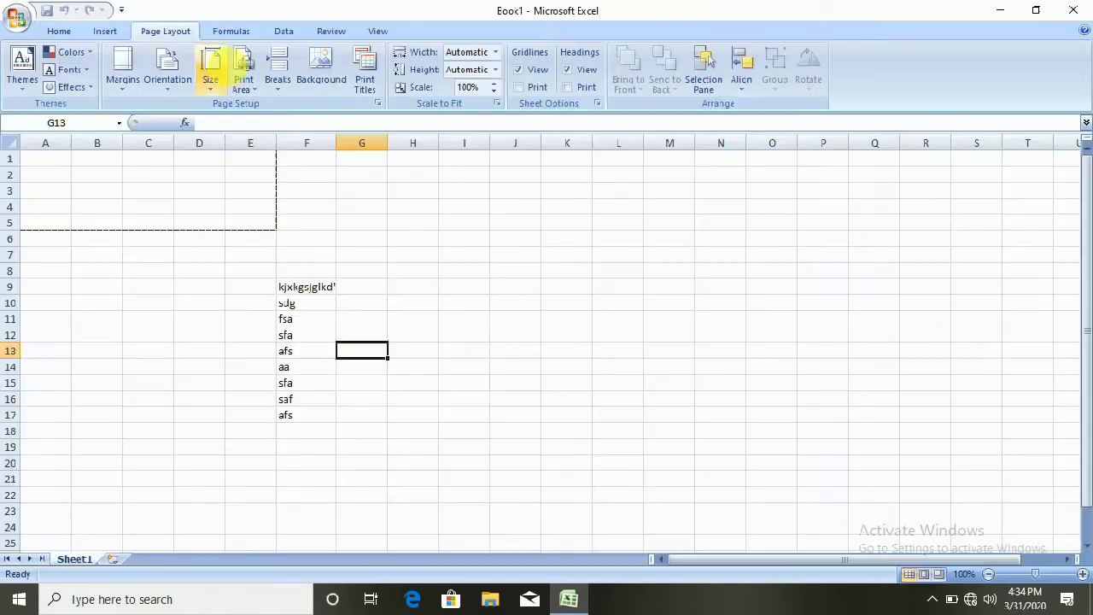
{"action": "left_click", "coordinate": [149, 173]}
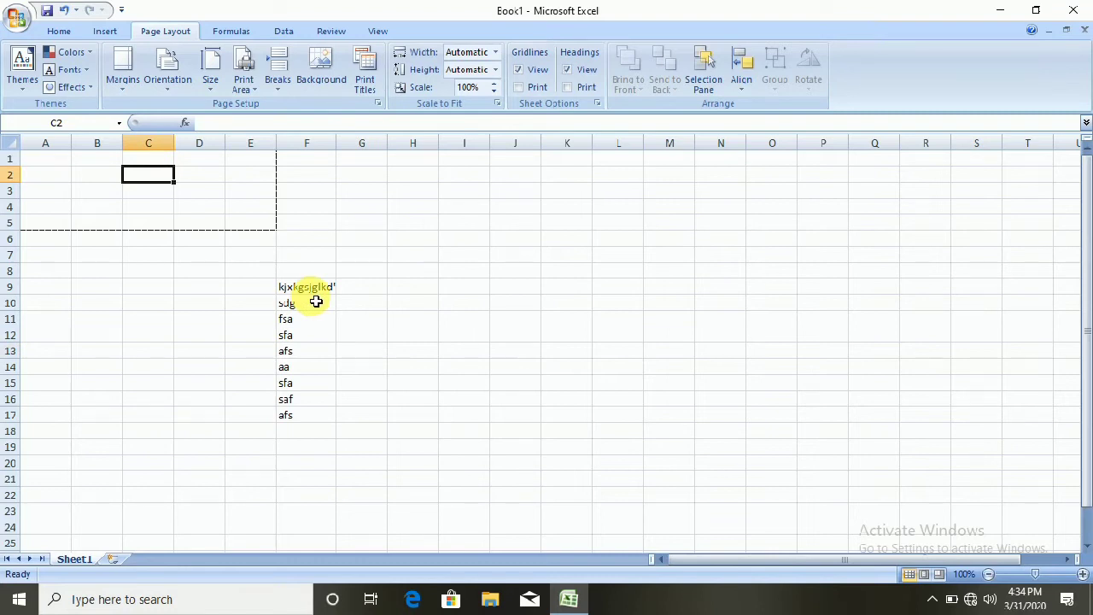
{"action": "type", "text": "SAchl"}
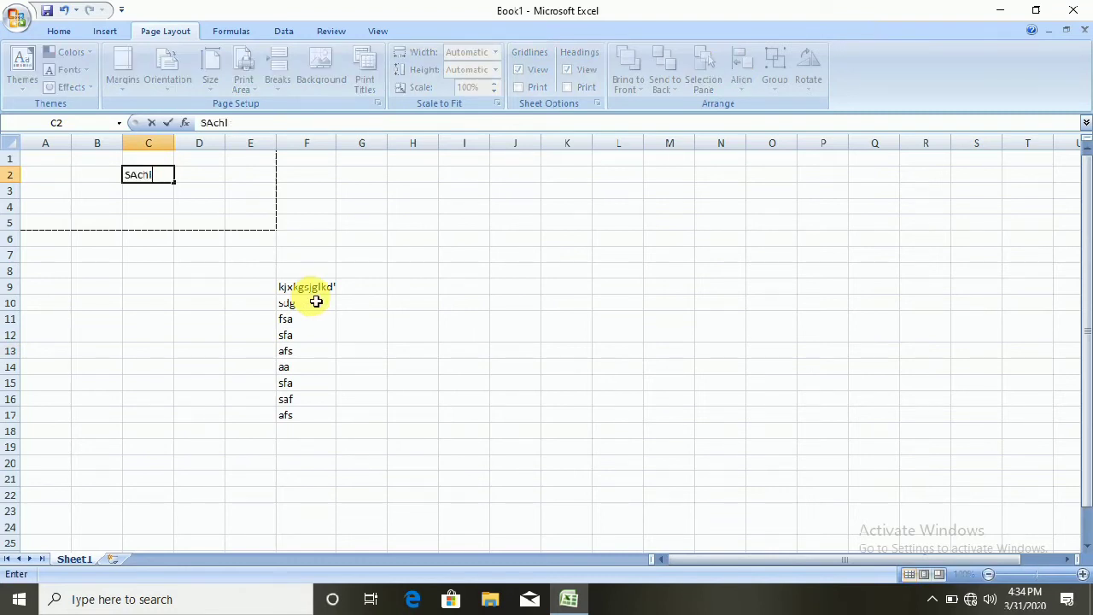
{"action": "type", "text": "CH"}
{"action": "key", "text": "BackSpace"}
{"action": "key", "text": "BackSpace"}
{"action": "type", "text": "CHLAX"}
{"action": "key", "text": "Return"}
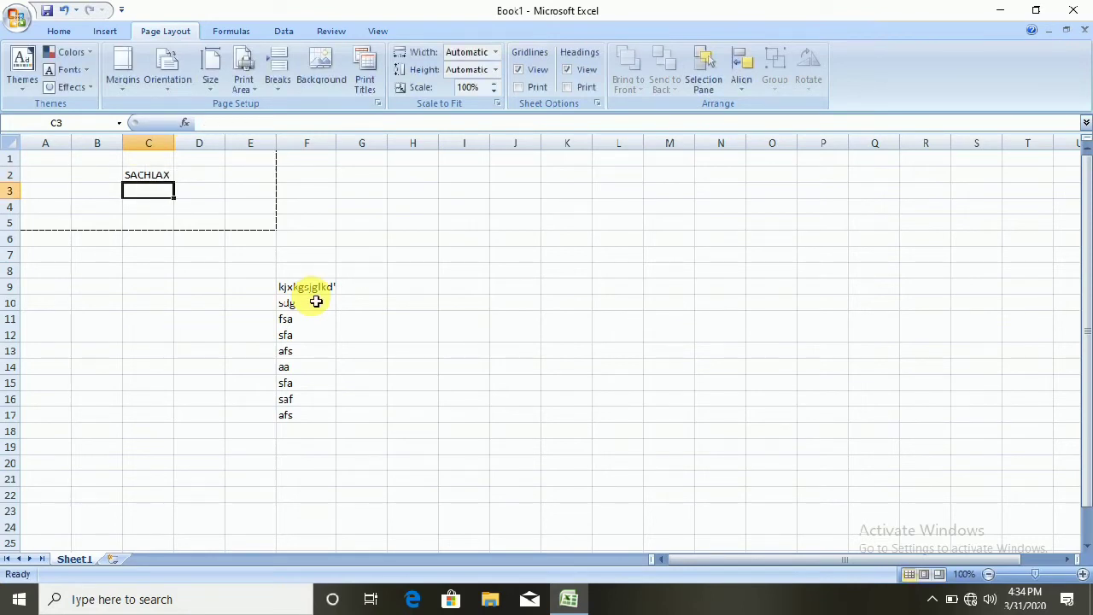
{"action": "left_click", "coordinate": [307, 223]}
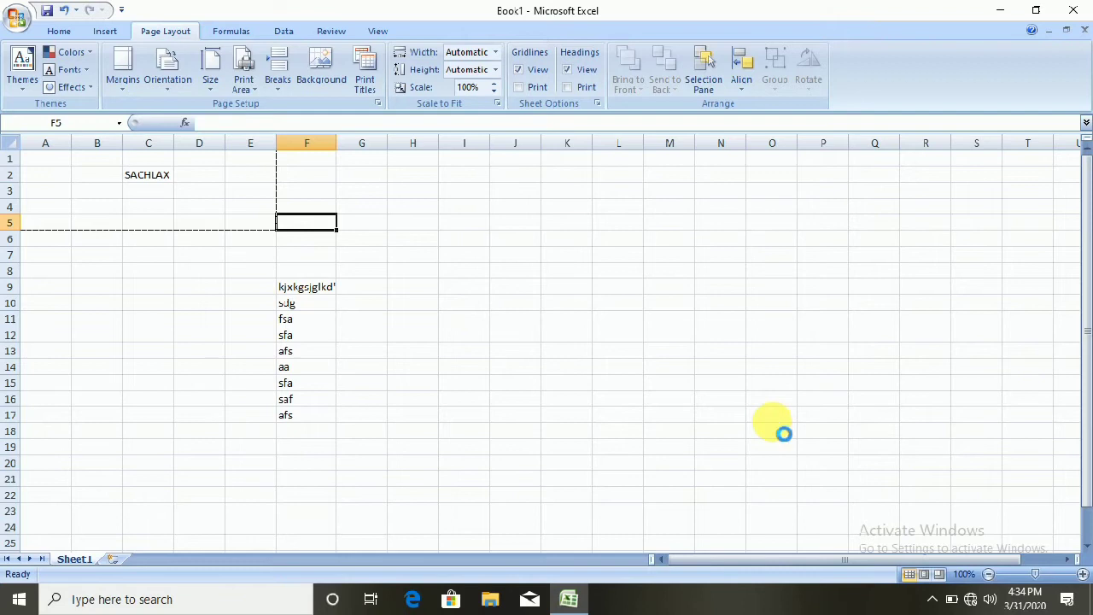
Step: Preview the printout, zooming in to confirm SACHLAX appears, then close the preview
{"action": "key", "text": "ctrl+F2"}
{"action": "left_click", "coordinate": [548, 313]}
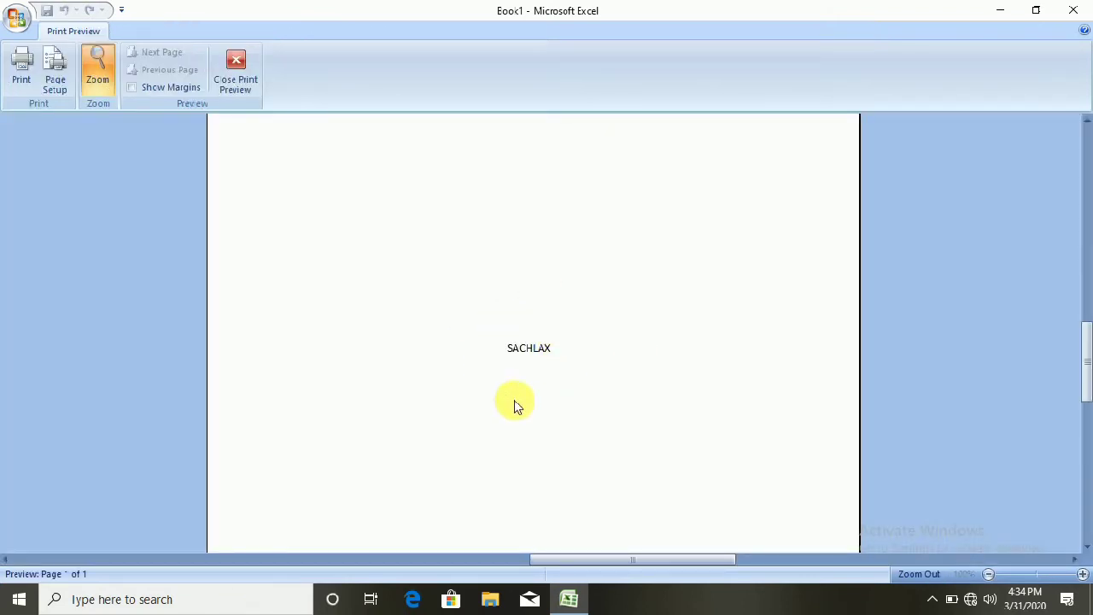
{"action": "left_click", "coordinate": [241, 64]}
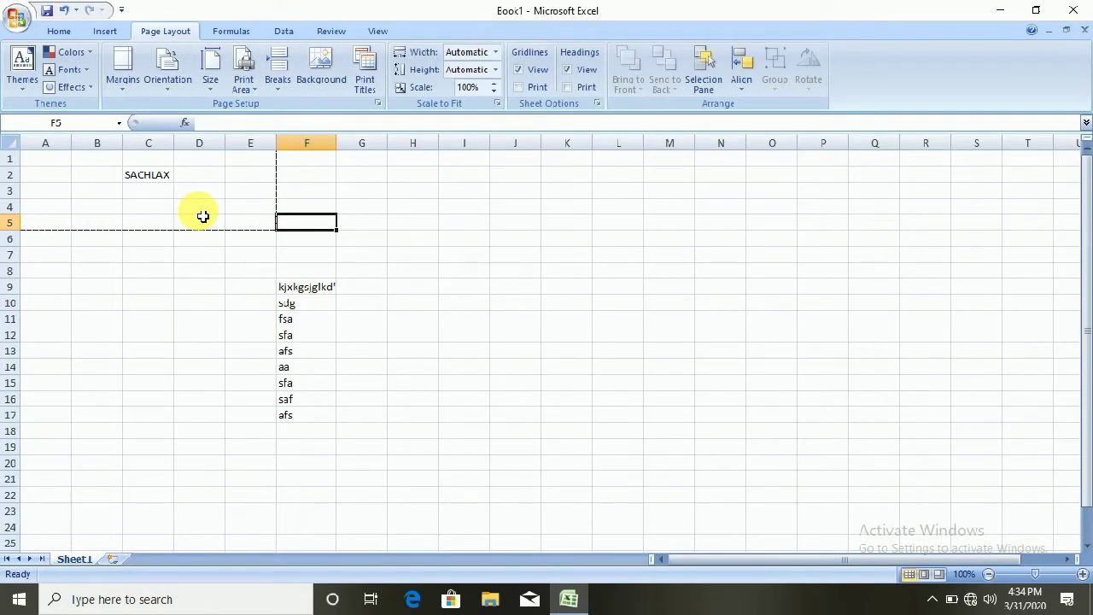
{"action": "left_click", "coordinate": [431, 304]}
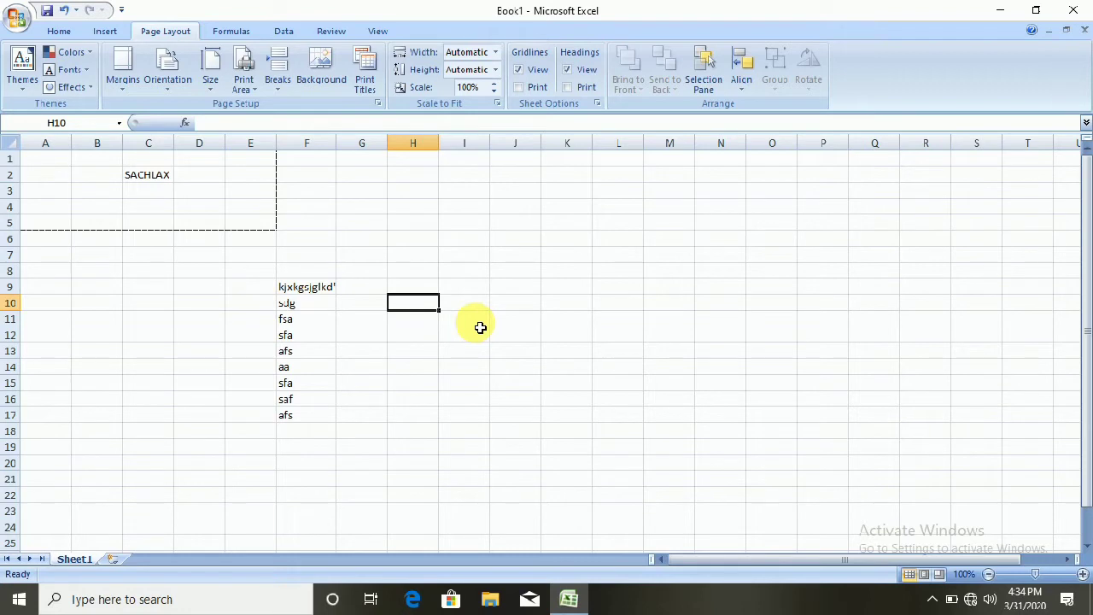
Step: Add the A6:F17 list block to the existing print area
{"action": "mouse_move", "coordinate": [60, 161]}
{"action": "left_mouse_down"}
{"action": "mouse_move", "coordinate": [103, 163]}
{"action": "mouse_move", "coordinate": [252, 224]}
{"action": "left_mouse_up"}
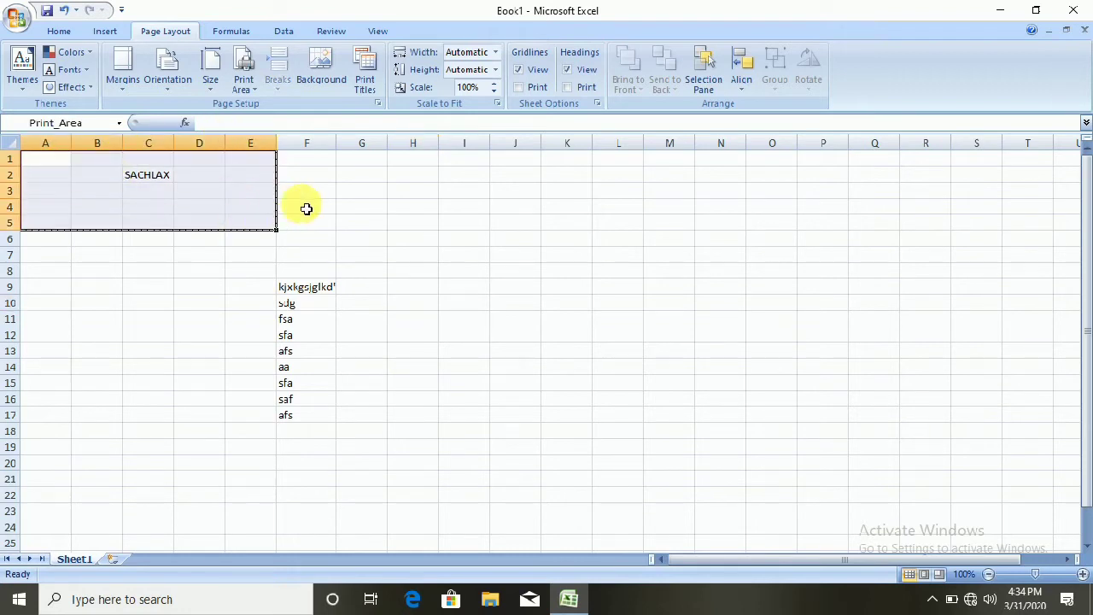
{"action": "left_click", "coordinate": [360, 256]}
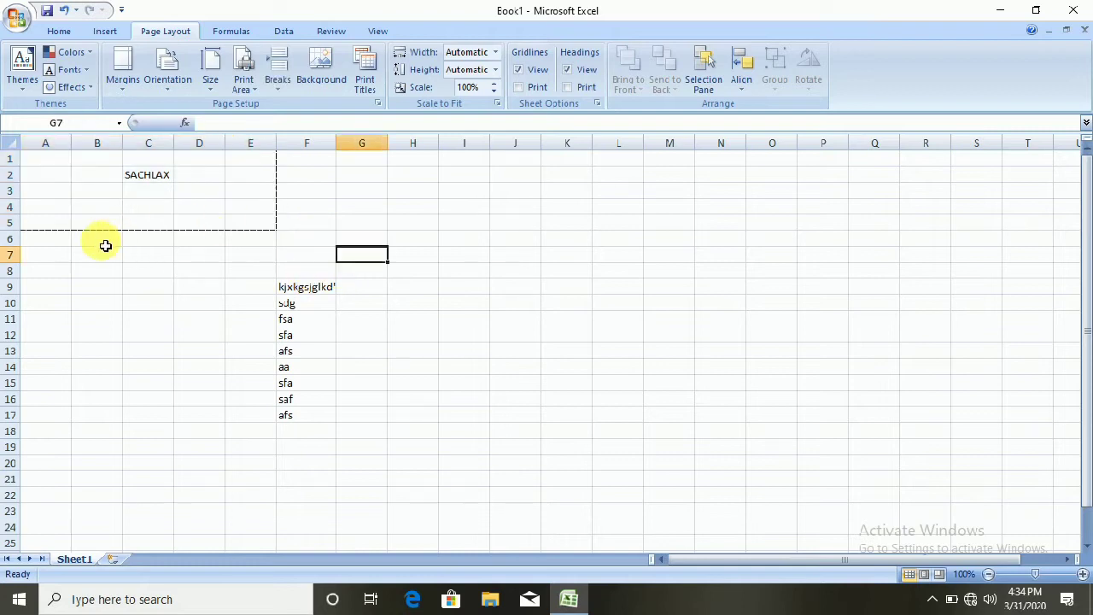
{"action": "left_click_drag", "start_coordinate": [52, 243], "coordinate": [294, 419]}
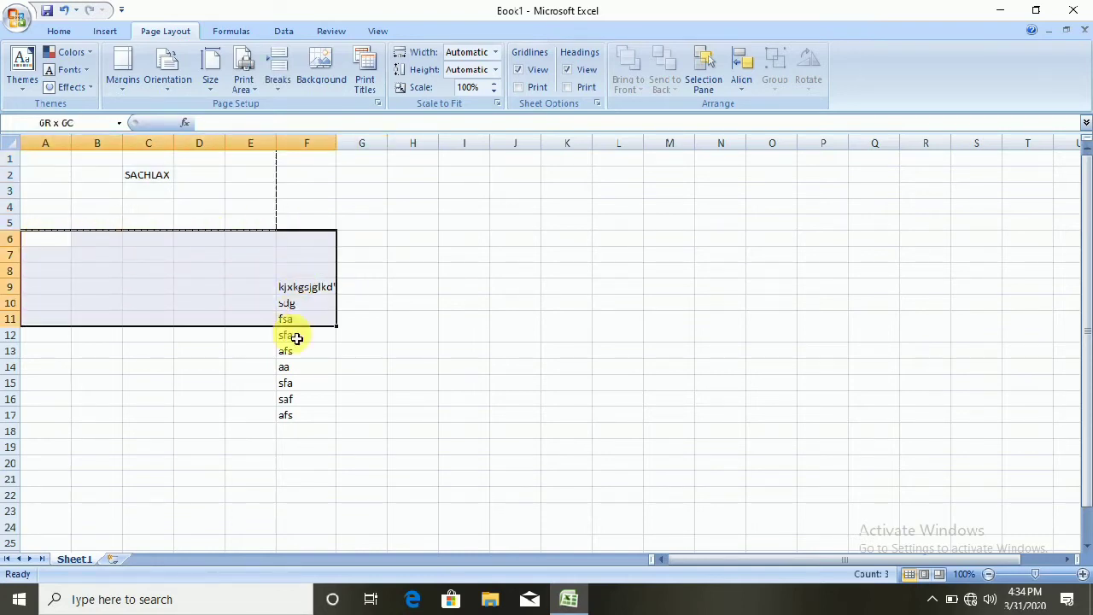
{"action": "left_click_drag", "start_coordinate": [294, 419], "coordinate": [299, 424]}
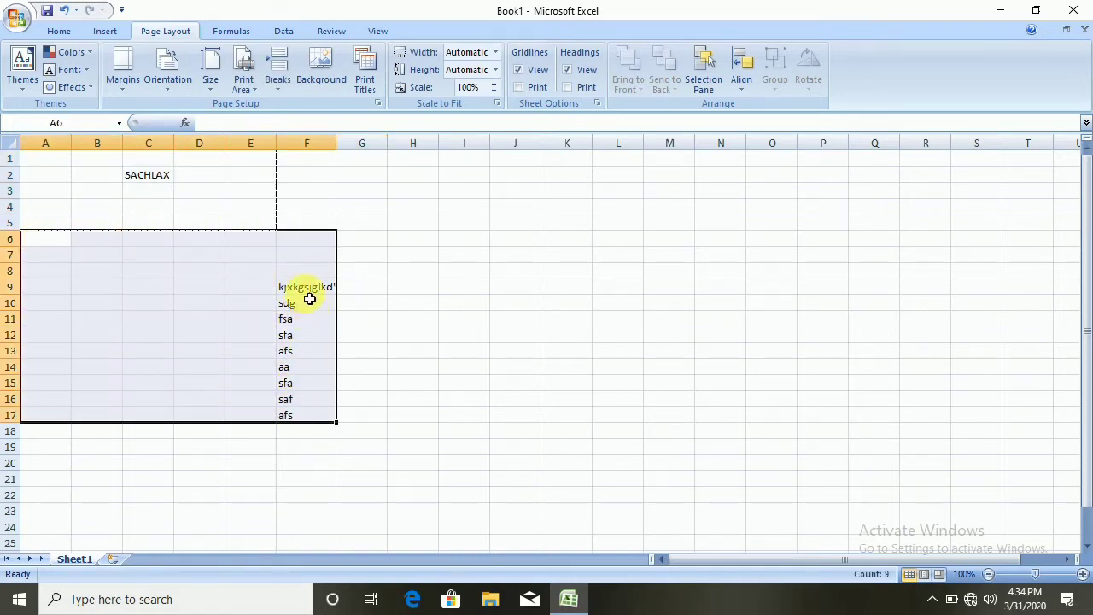
{"action": "left_click", "coordinate": [244, 80]}
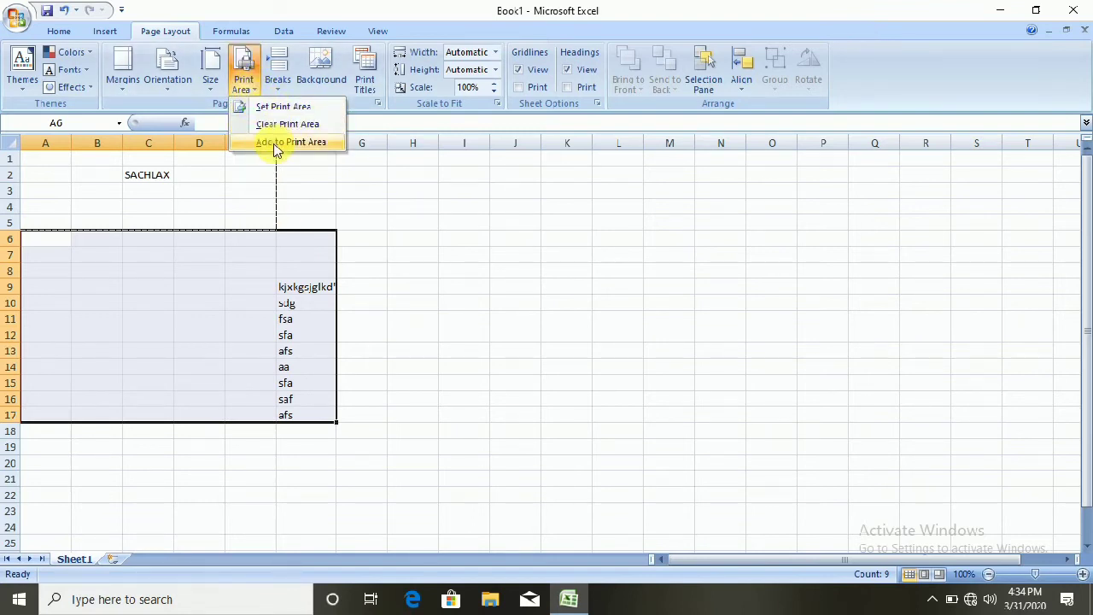
{"action": "left_click", "coordinate": [276, 143]}
Step: Print-preview both print-area pages through Custom Margins in Page Setup
{"action": "left_click_drag", "start_coordinate": [426, 255], "coordinate": [422, 270]}
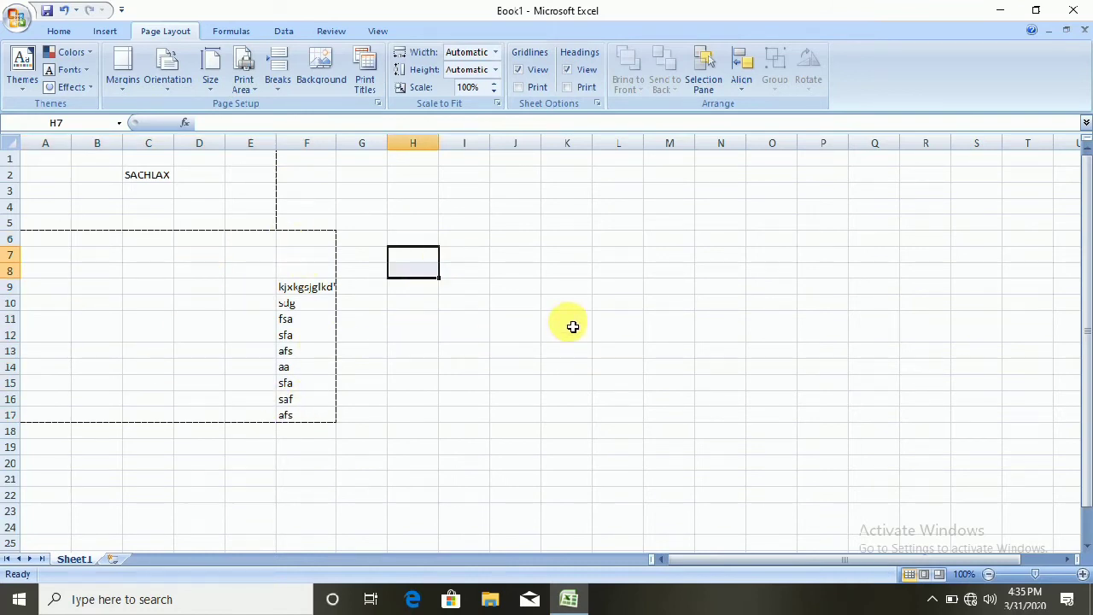
{"action": "left_click", "coordinate": [130, 86]}
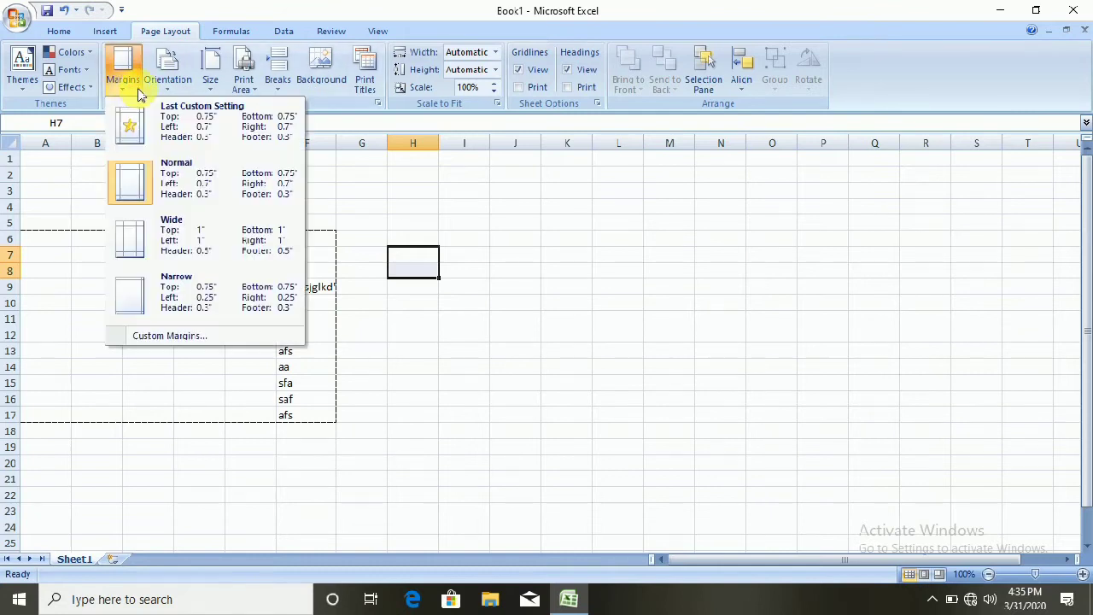
{"action": "left_click", "coordinate": [203, 334]}
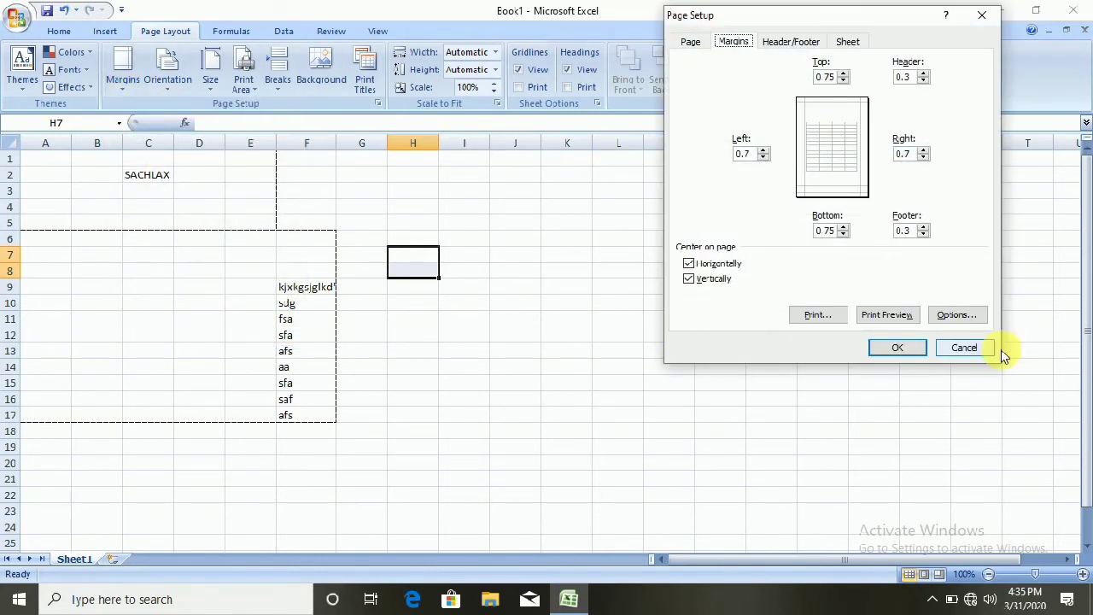
{"action": "left_click", "coordinate": [885, 315]}
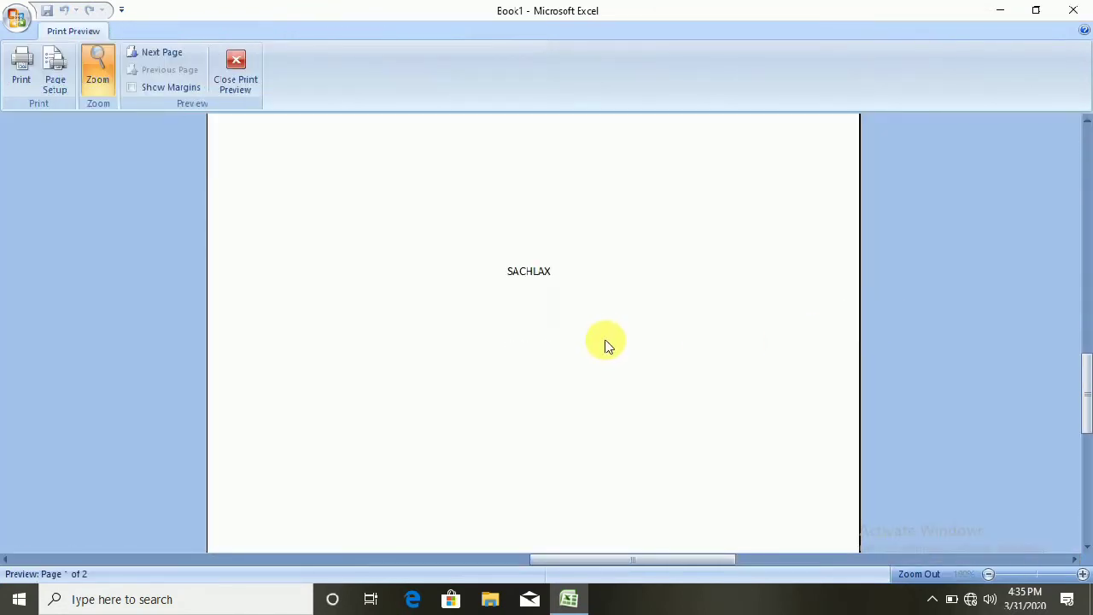
{"action": "scroll", "coordinate": [605, 346], "scroll_direction": "down", "scroll_amount": 1}
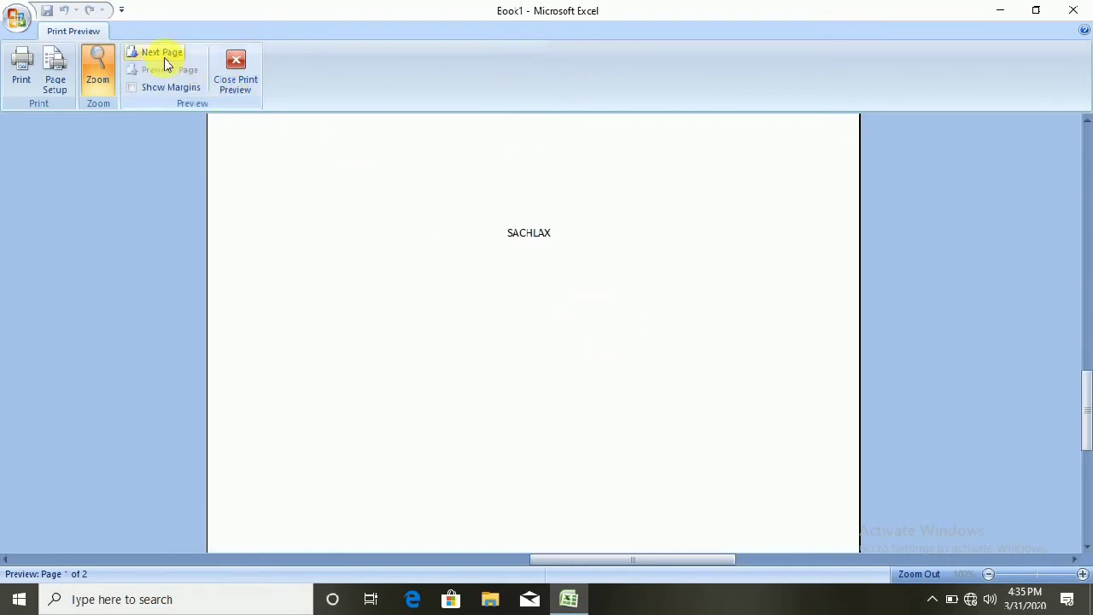
{"action": "left_click", "coordinate": [165, 60]}
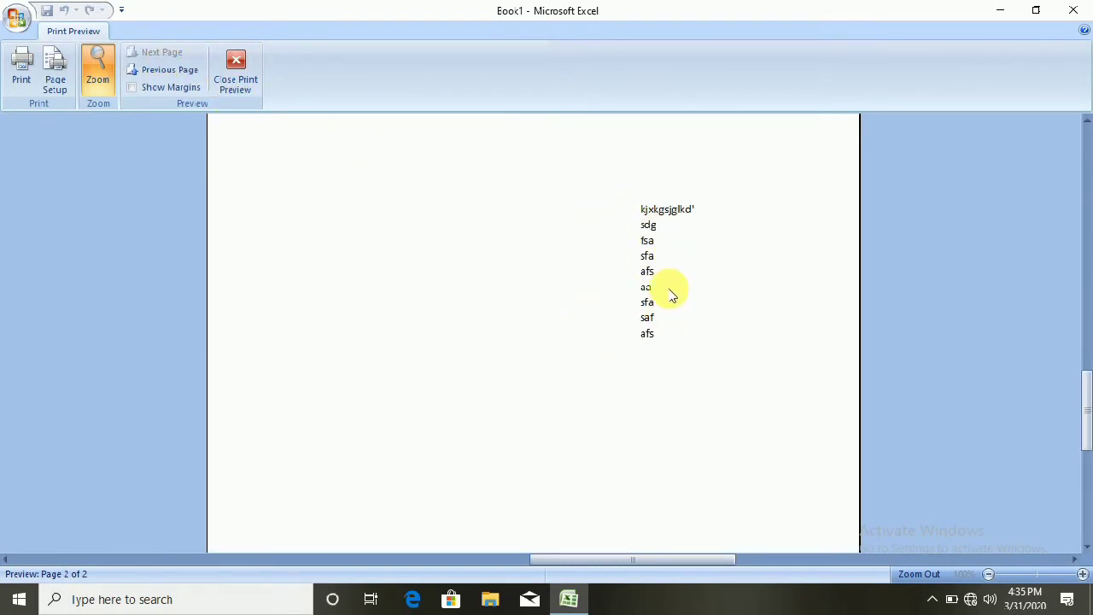
{"action": "left_click", "coordinate": [237, 62]}
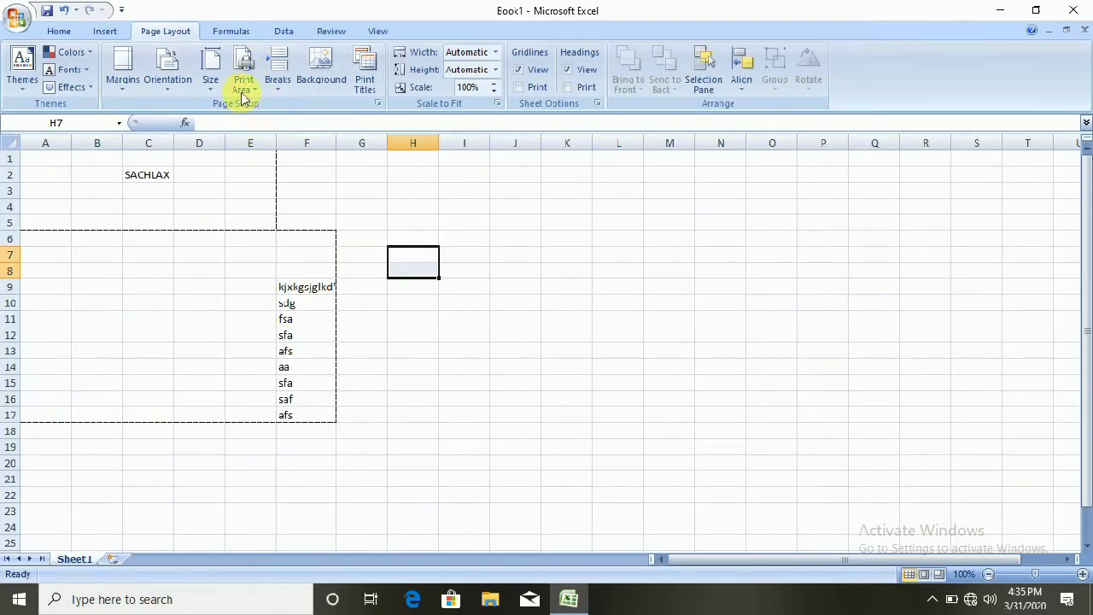
Step: Clear the print area and preview the sheet printing on a single page
{"action": "left_click", "coordinate": [243, 91]}
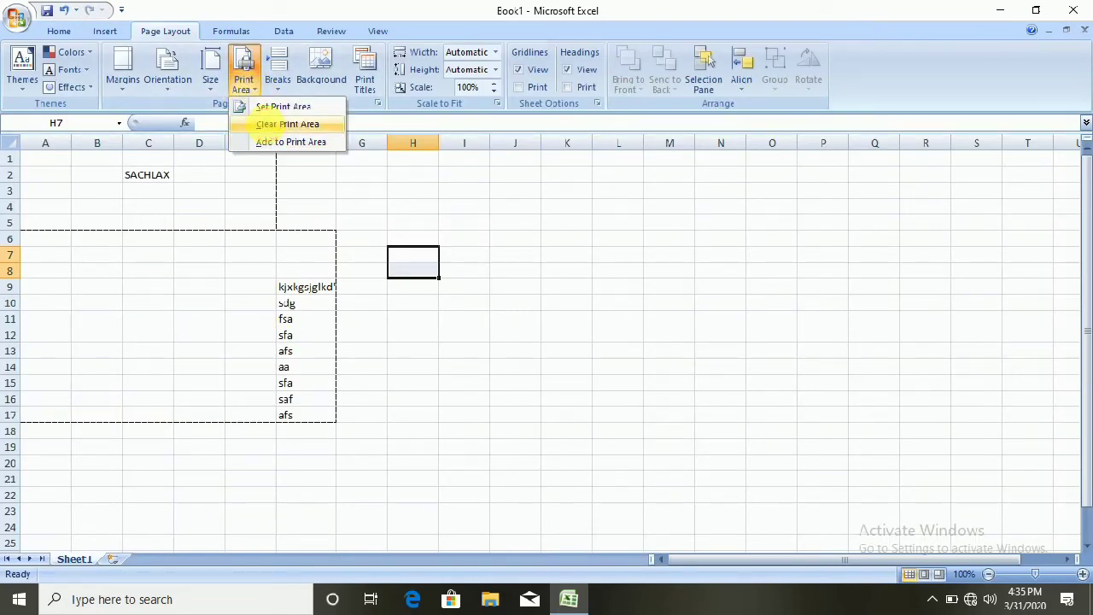
{"action": "left_click", "coordinate": [287, 123]}
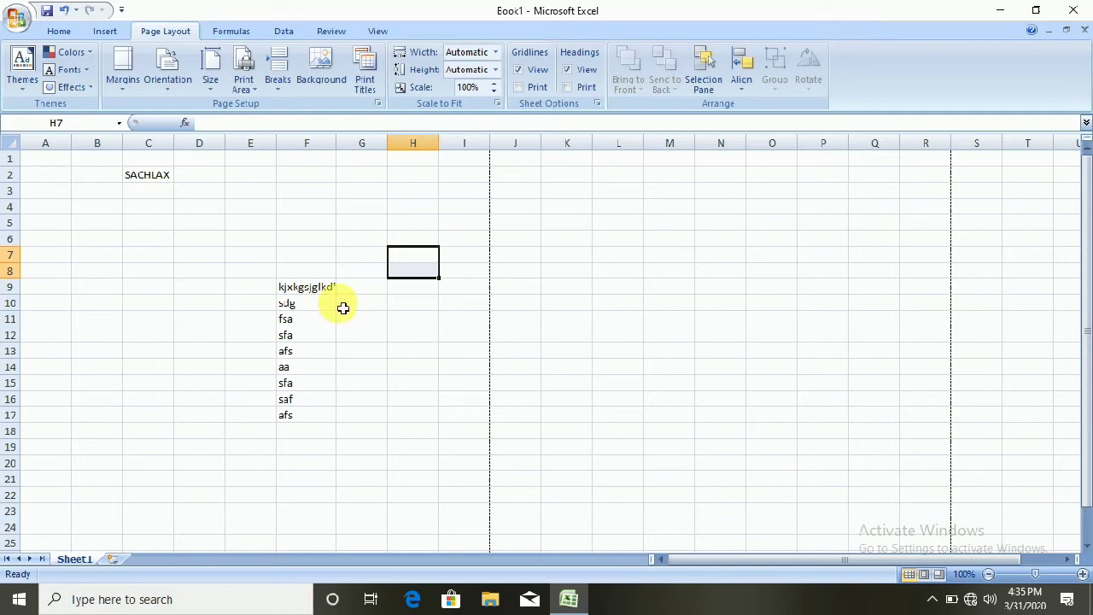
{"action": "key", "text": "ctrl+F2"}
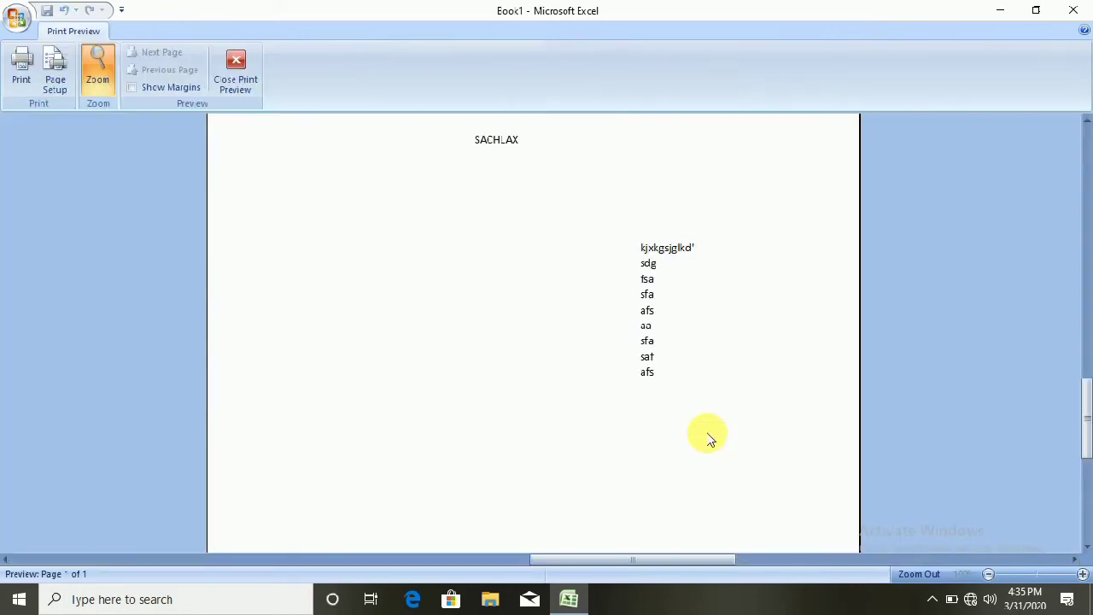
{"action": "scroll", "coordinate": [721, 243], "scroll_direction": "up", "scroll_amount": 3}
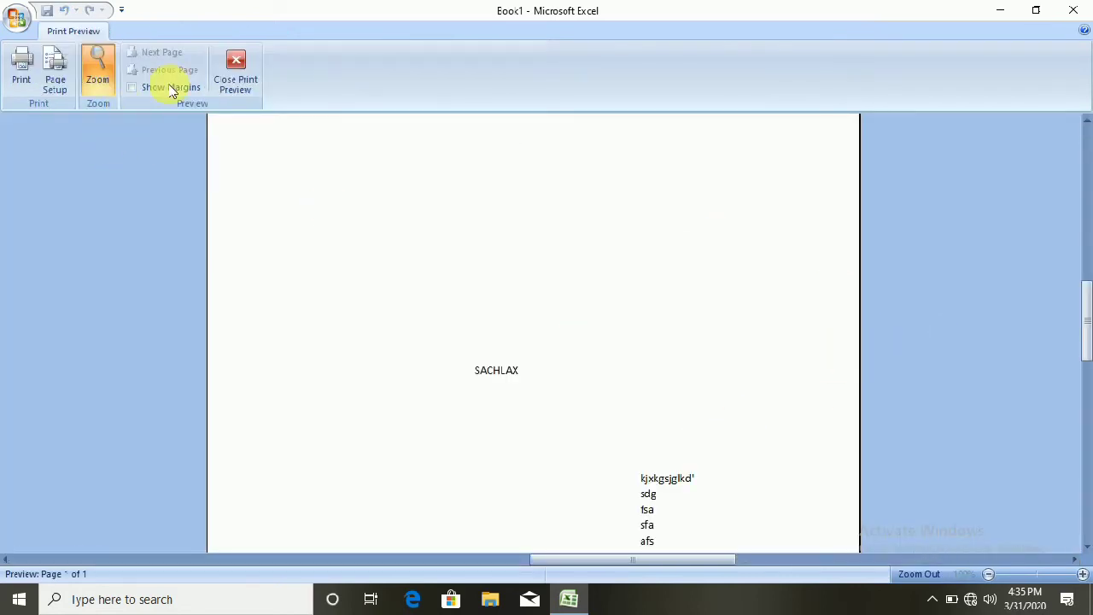
{"action": "left_click", "coordinate": [237, 72]}
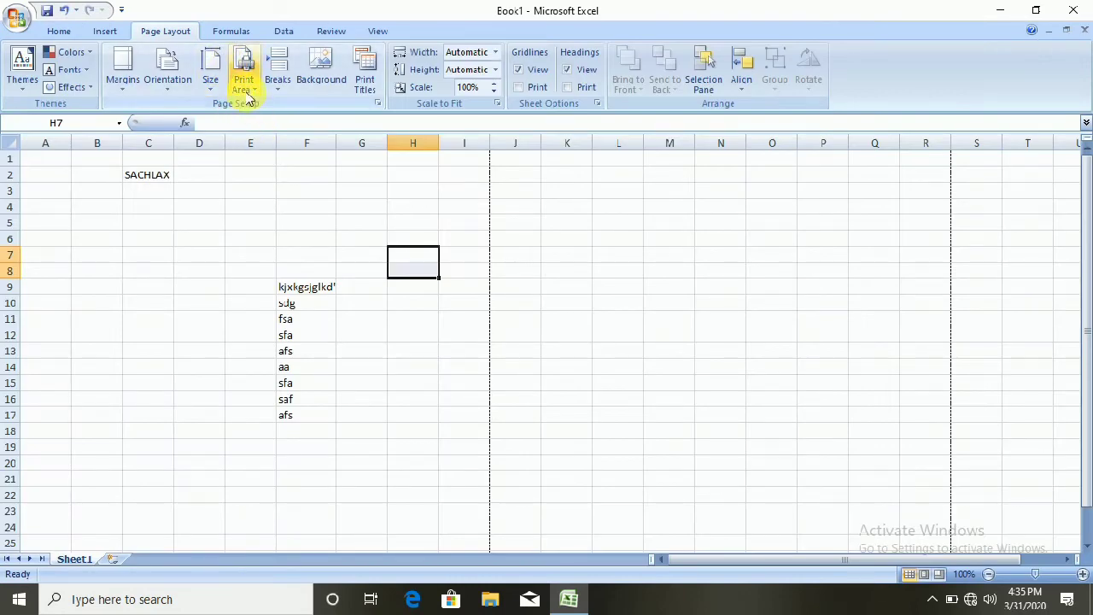
{"action": "left_click", "coordinate": [244, 86]}
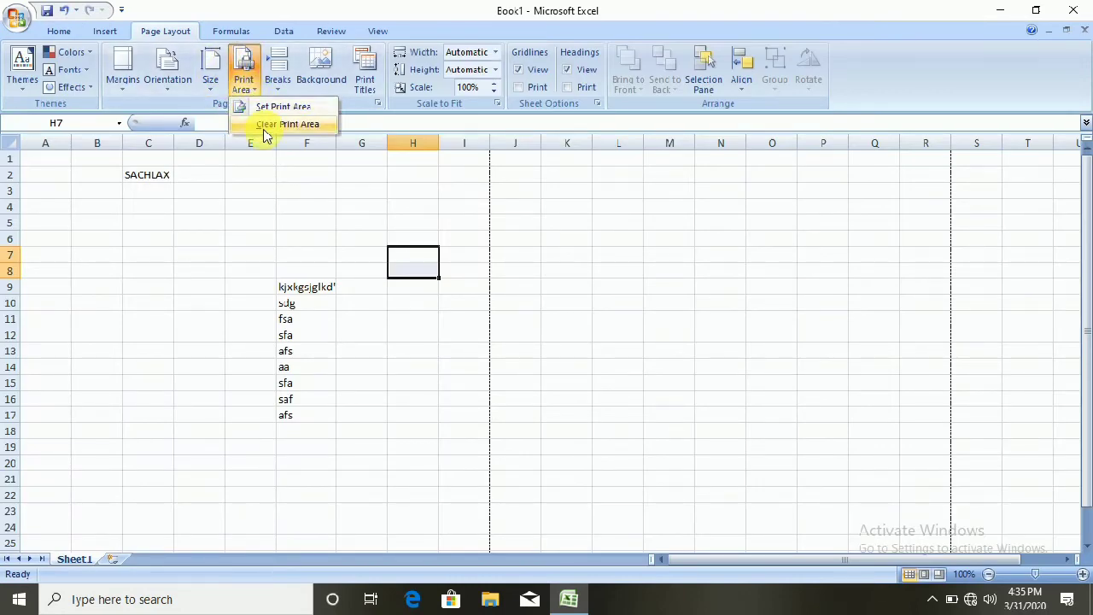
{"action": "left_click", "coordinate": [313, 175]}
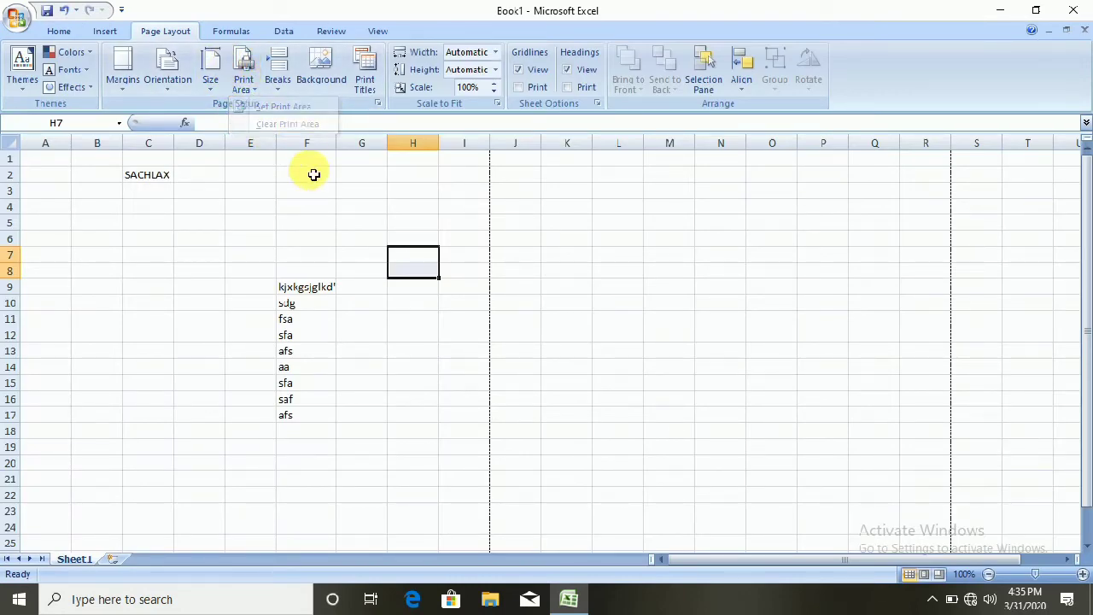
{"action": "left_click", "coordinate": [250, 207]}
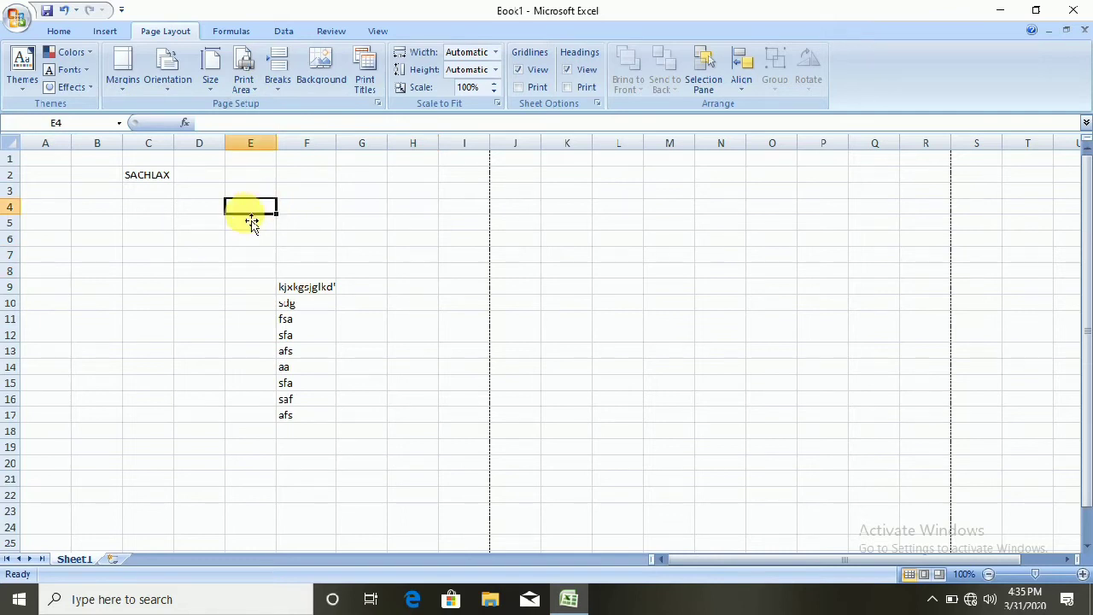
{"action": "left_click", "coordinate": [281, 89]}
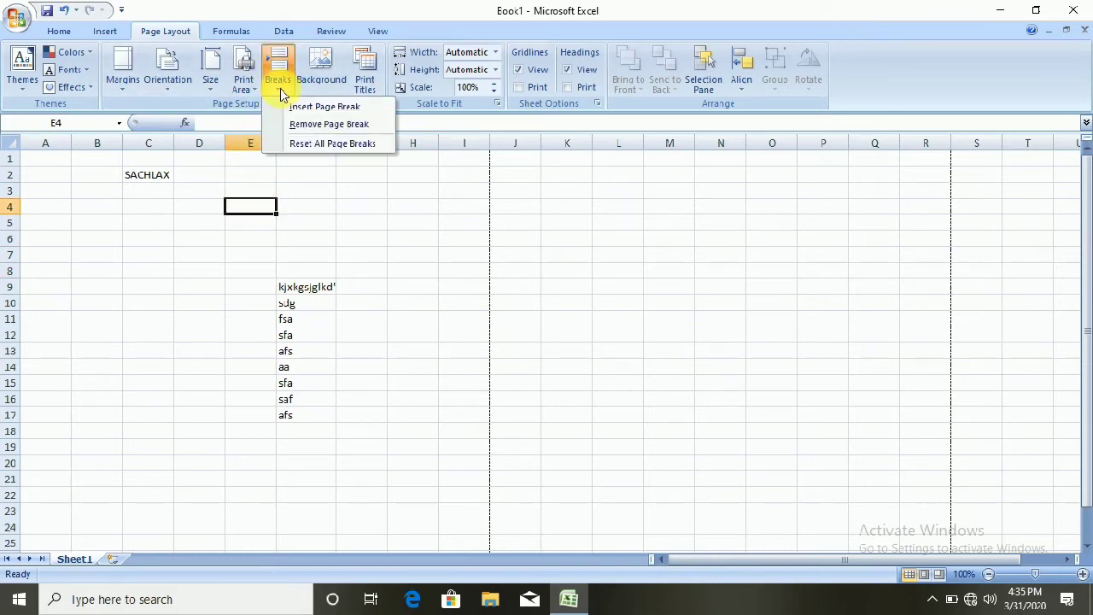
{"action": "left_click", "coordinate": [320, 107]}
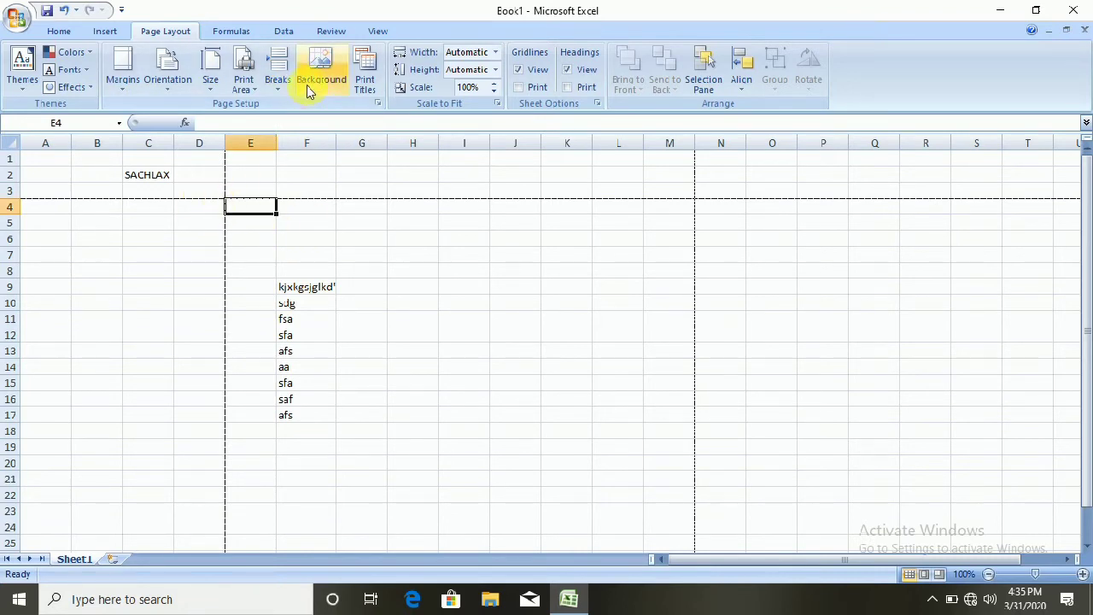
{"action": "left_click", "coordinate": [277, 81]}
{"action": "left_click", "coordinate": [299, 124]}
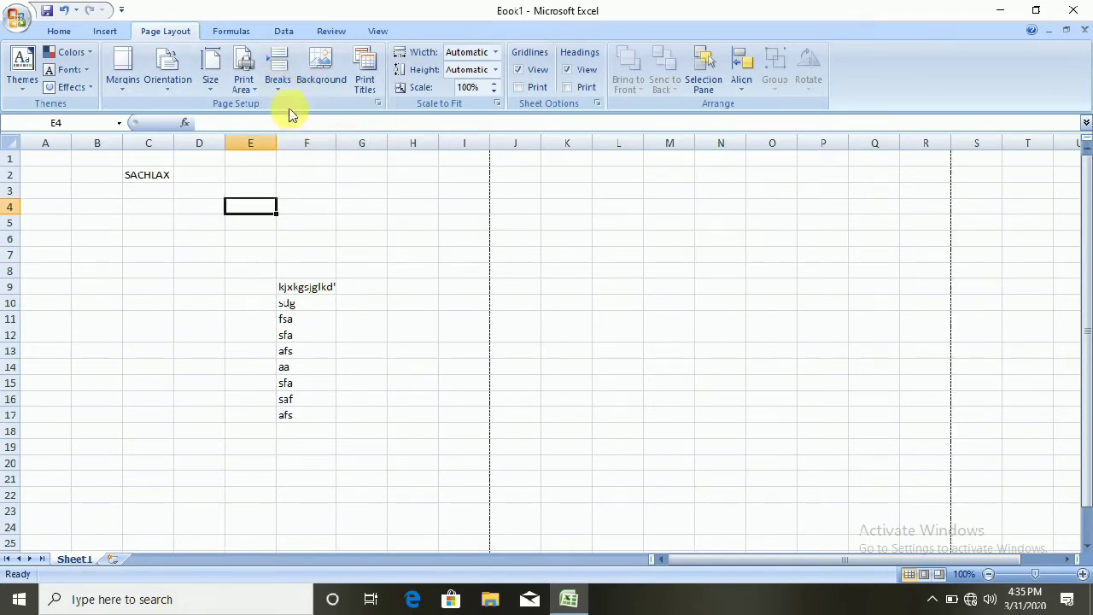
{"action": "left_click", "coordinate": [272, 86]}
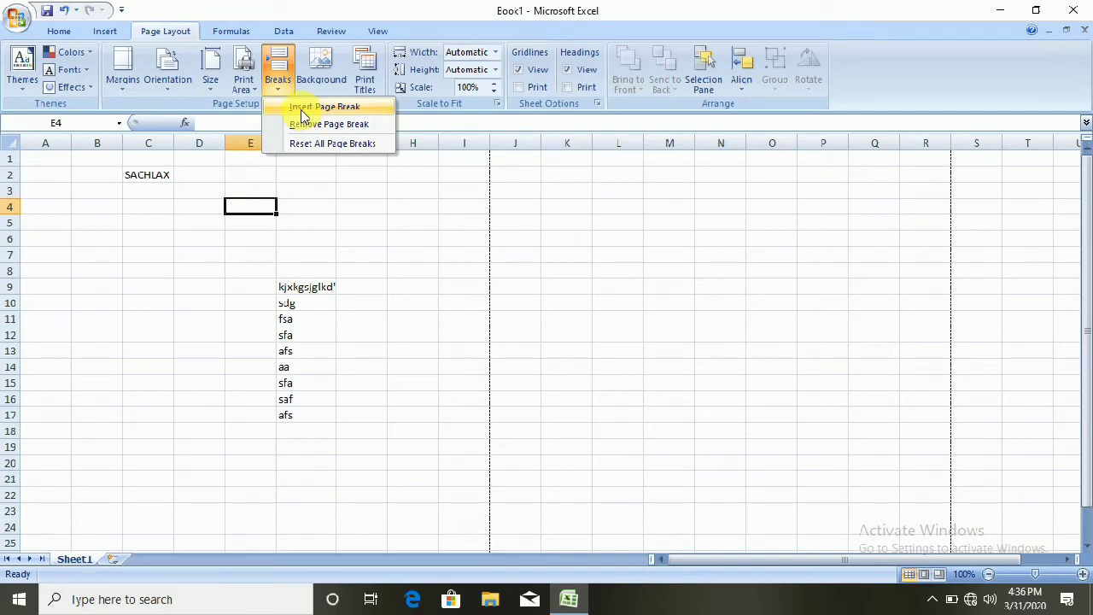
{"action": "left_click", "coordinate": [300, 111]}
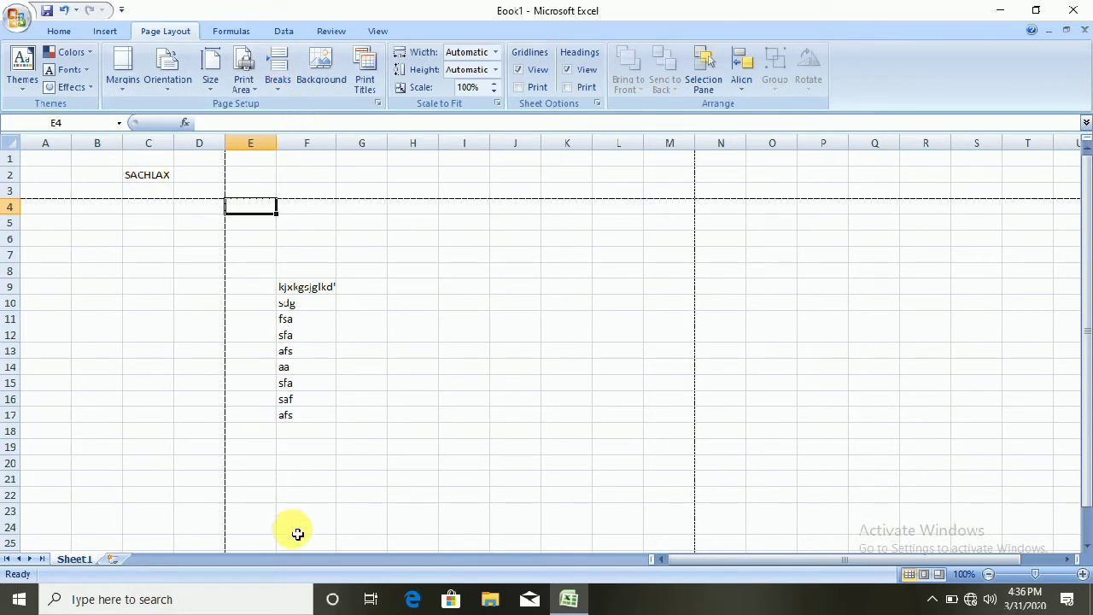
{"action": "key", "text": "ctrl+F2"}
{"action": "scroll", "coordinate": [358, 504], "scroll_direction": "down", "scroll_amount": 3}
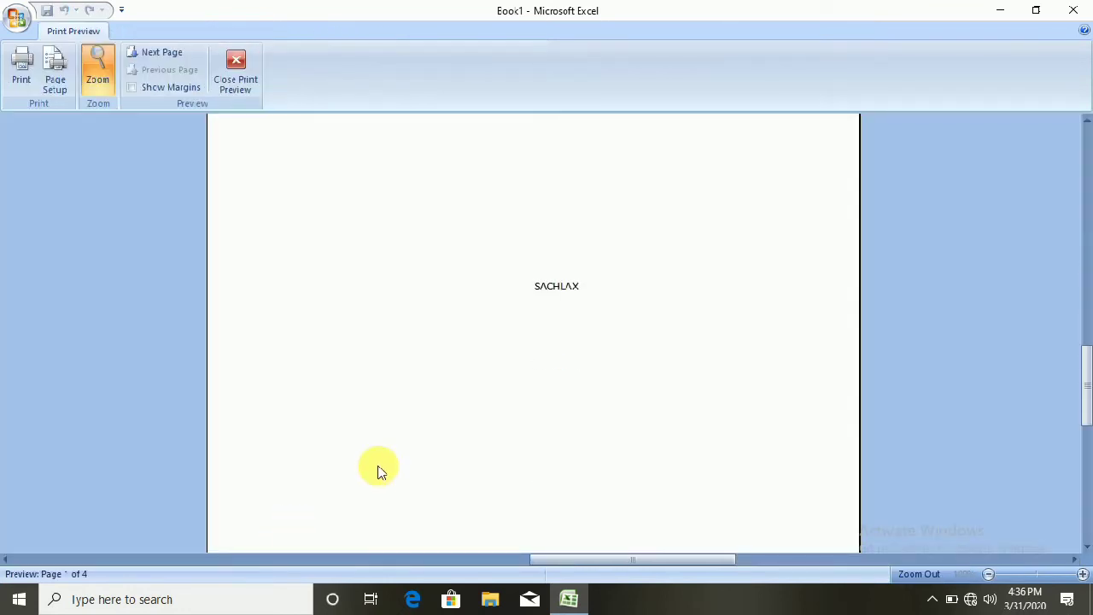
{"action": "scroll", "coordinate": [384, 453], "scroll_direction": "down", "scroll_amount": 3}
{"action": "scroll", "coordinate": [388, 436], "scroll_direction": "up", "scroll_amount": 3}
{"action": "scroll", "coordinate": [390, 432], "scroll_direction": "up", "scroll_amount": 1}
{"action": "left_click", "coordinate": [168, 64]}
{"action": "scroll", "coordinate": [225, 247], "scroll_direction": "down", "scroll_amount": 2}
{"action": "scroll", "coordinate": [233, 212], "scroll_direction": "down", "scroll_amount": 2}
{"action": "left_click", "coordinate": [159, 52]}
{"action": "left_click", "coordinate": [158, 51]}
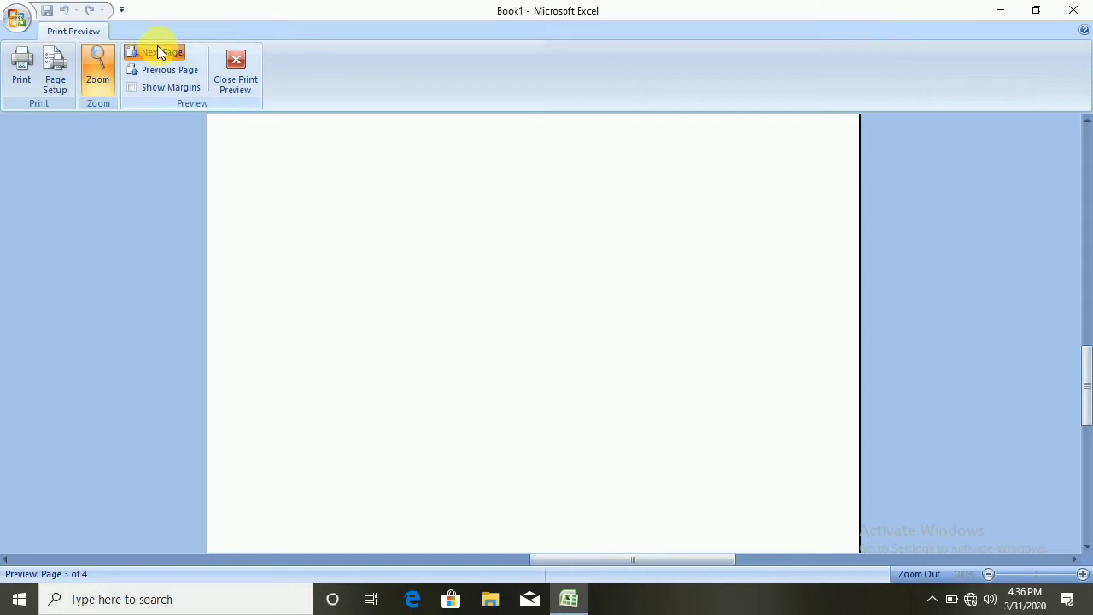
{"action": "left_click", "coordinate": [238, 64]}
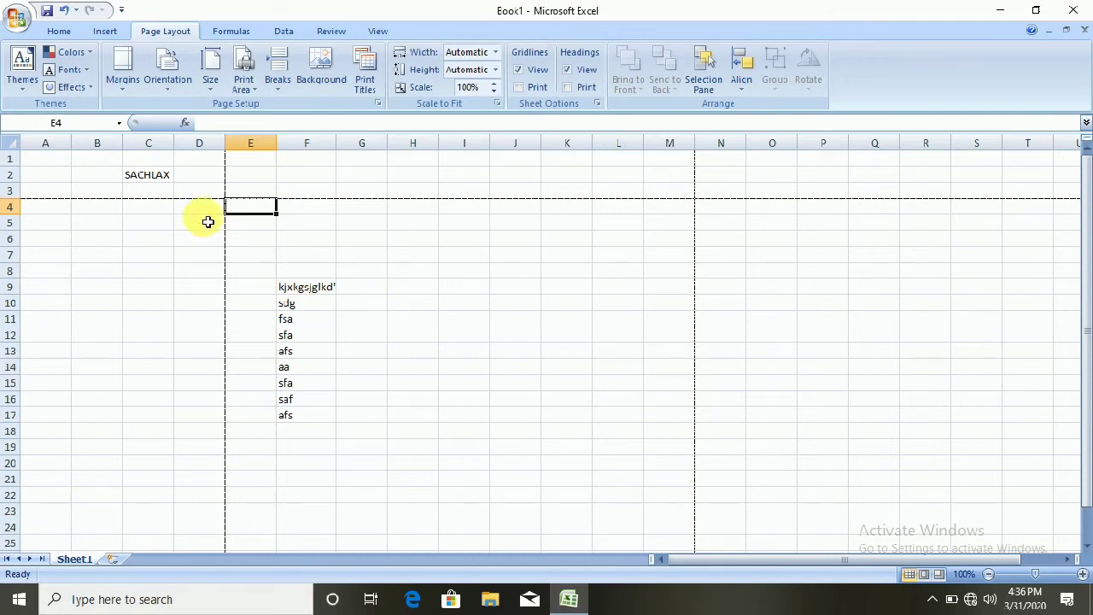
{"action": "left_click", "coordinate": [145, 173]}
{"action": "left_click", "coordinate": [281, 173]}
{"action": "left_click", "coordinate": [166, 238]}
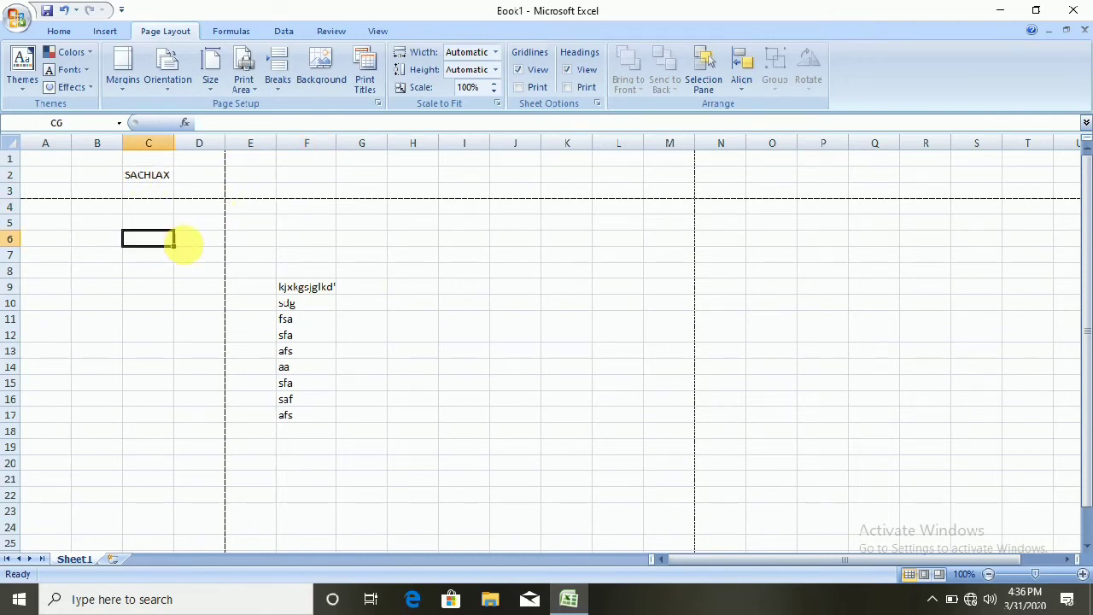
{"action": "left_click", "coordinate": [295, 292]}
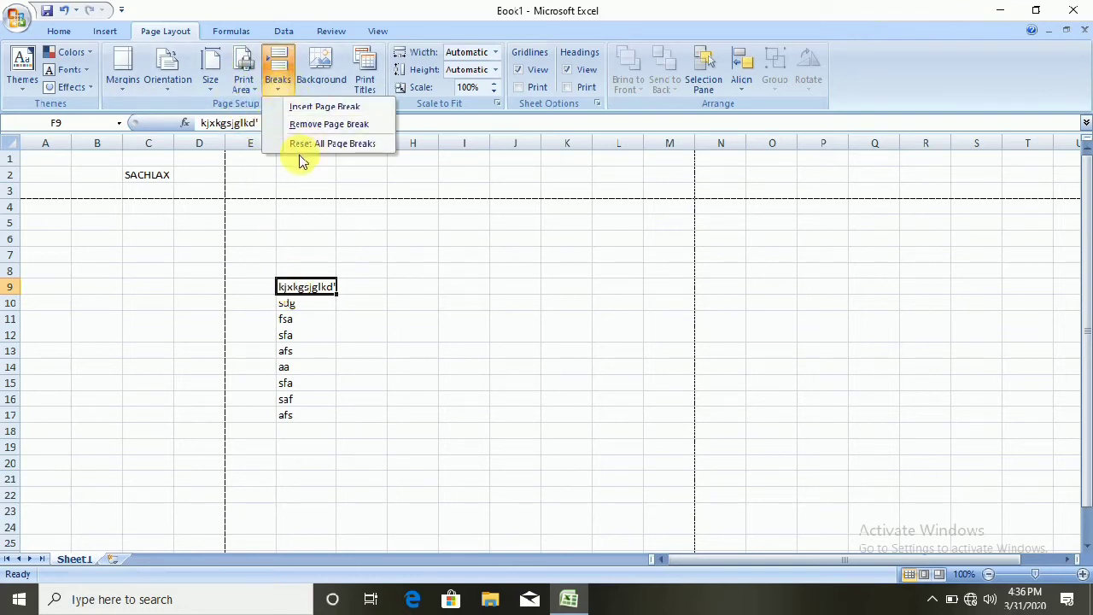
{"action": "left_click", "coordinate": [309, 145]}
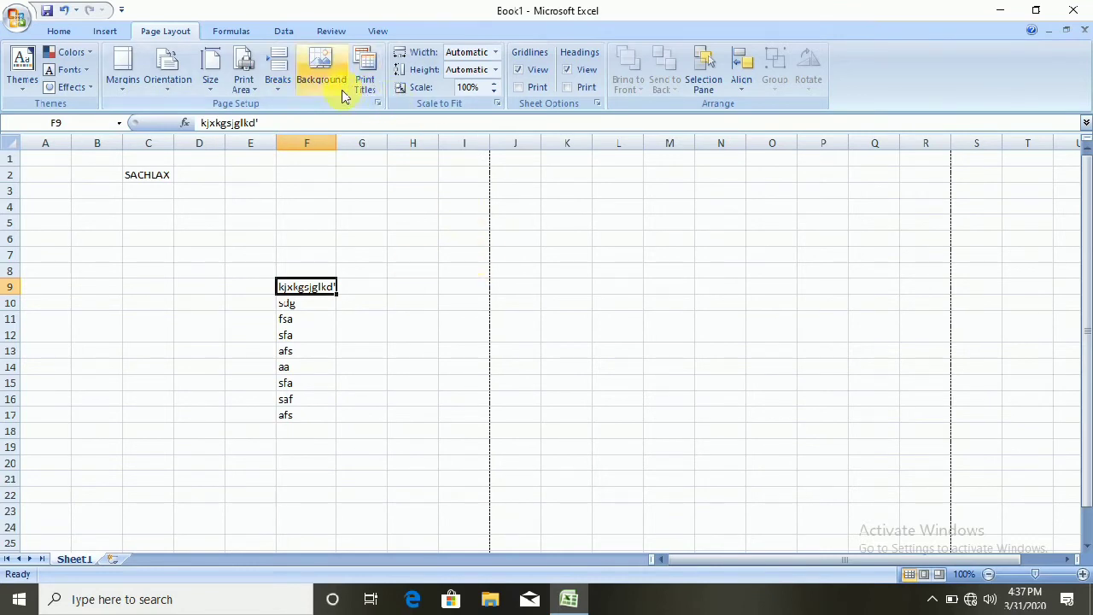
Step: Browse Saved Pictures, Local Disk (D:), Pictures and Camera Roll for a background image
{"action": "left_click", "coordinate": [318, 76]}
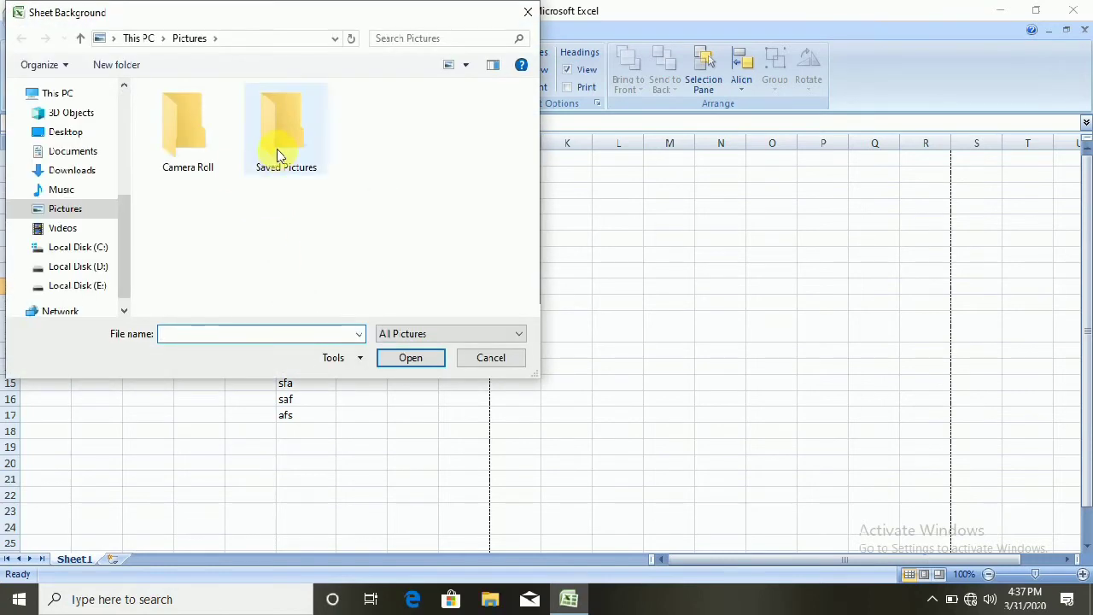
{"action": "double_click", "coordinate": [278, 154]}
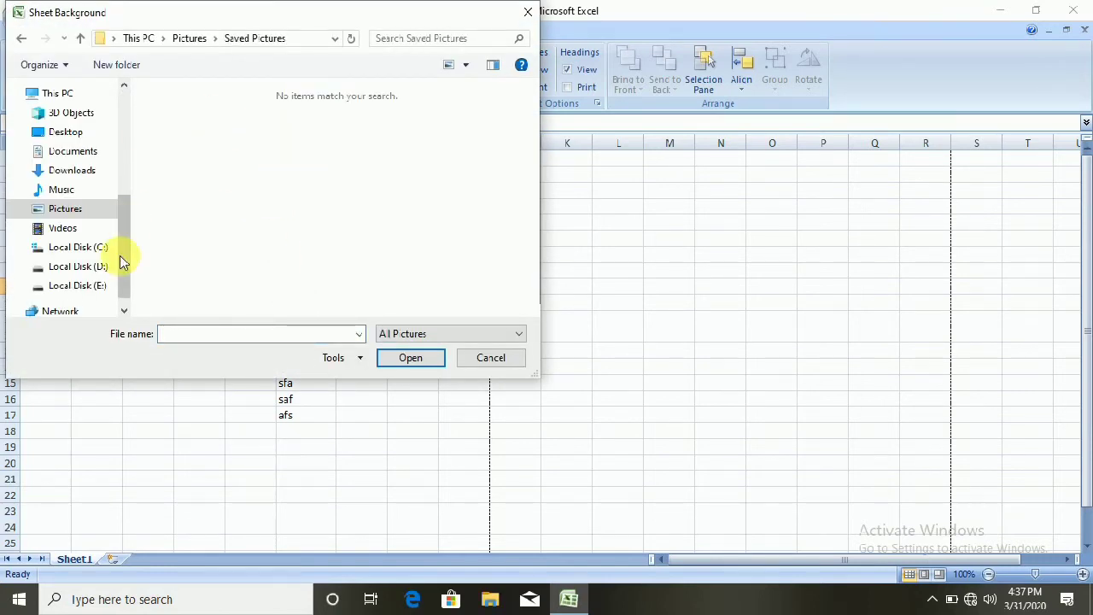
{"action": "left_click", "coordinate": [78, 266]}
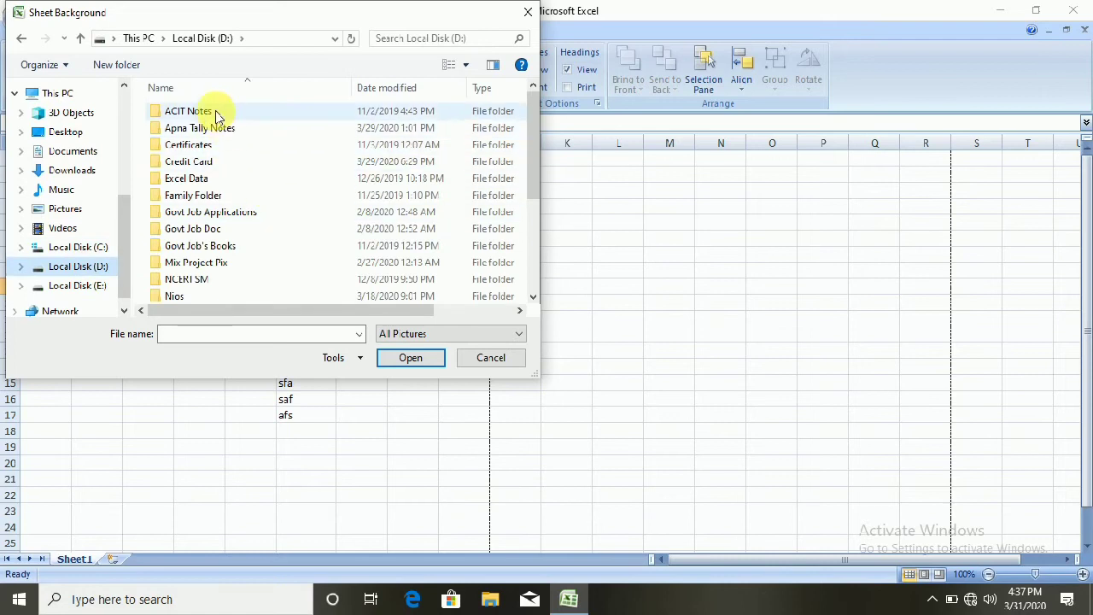
{"action": "double_click", "coordinate": [219, 129]}
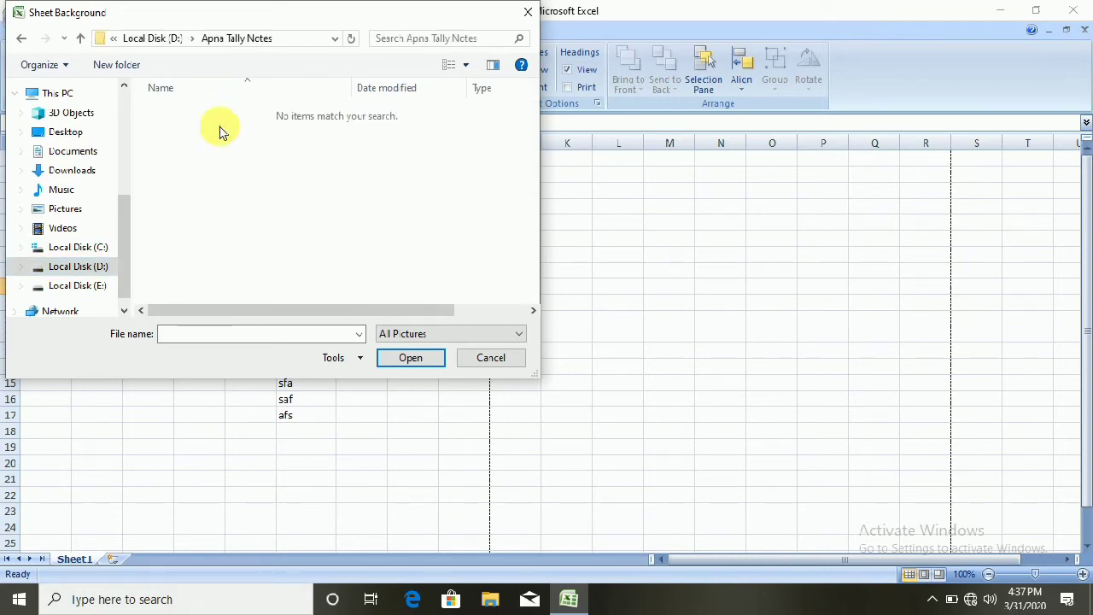
{"action": "left_click", "coordinate": [21, 38]}
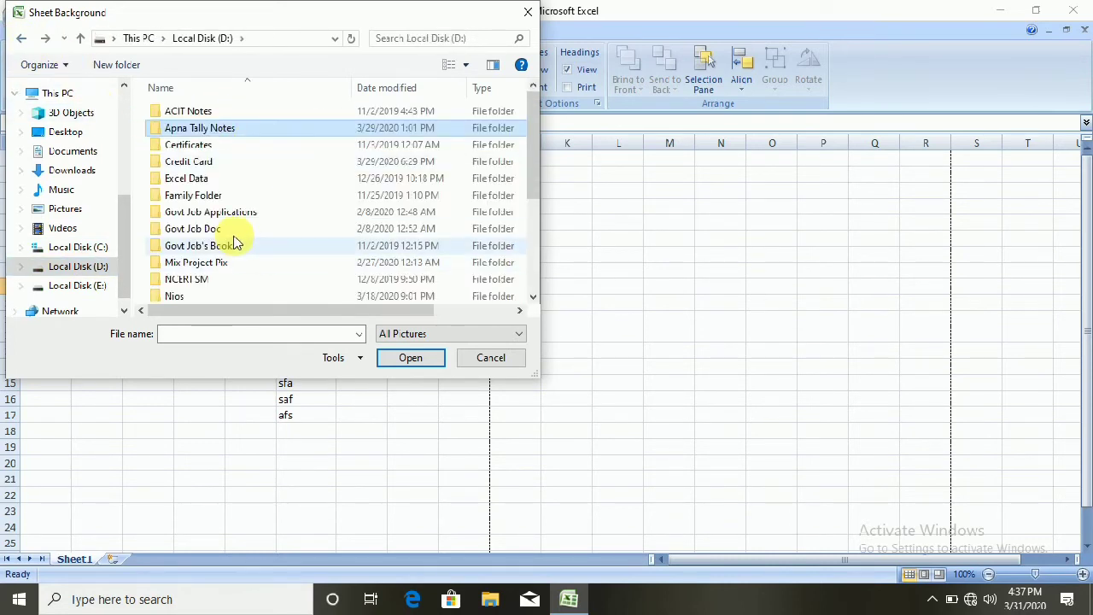
{"action": "double_click", "coordinate": [205, 195]}
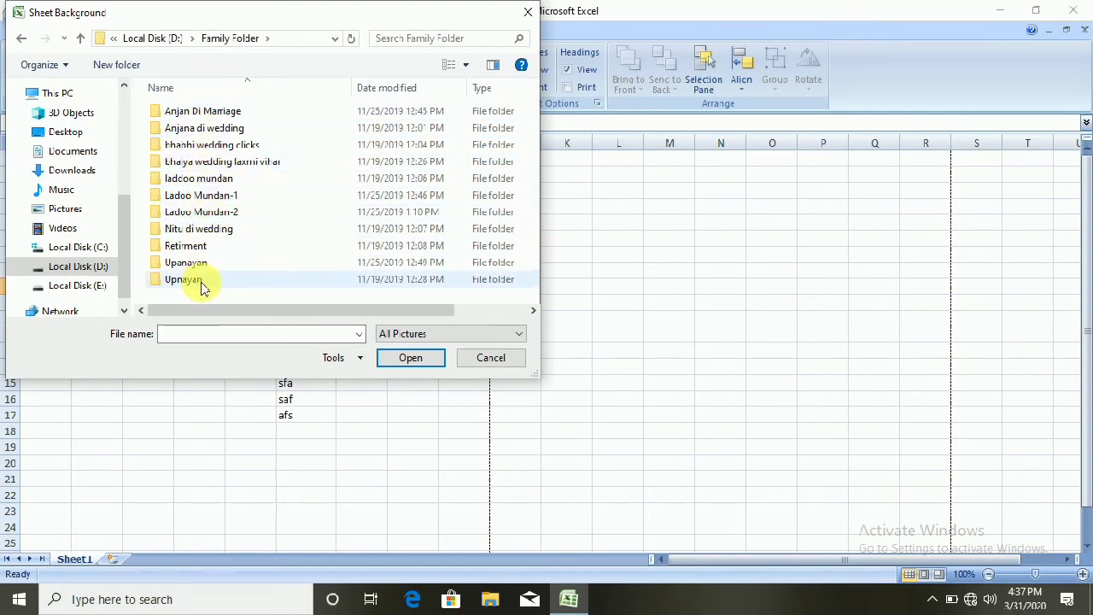
{"action": "left_click", "coordinate": [22, 40]}
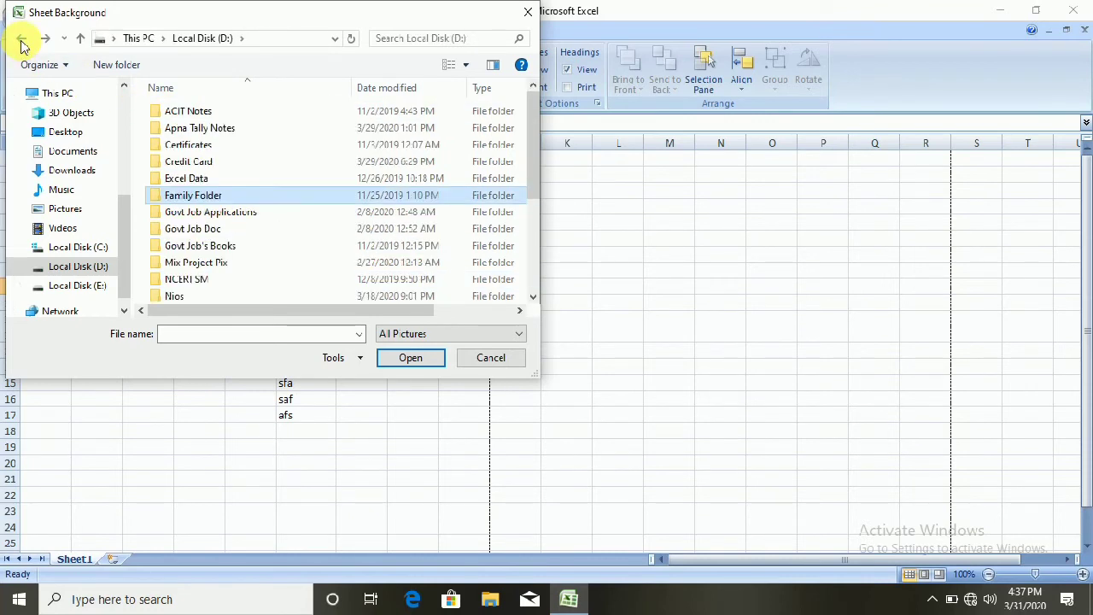
{"action": "left_click", "coordinate": [21, 40]}
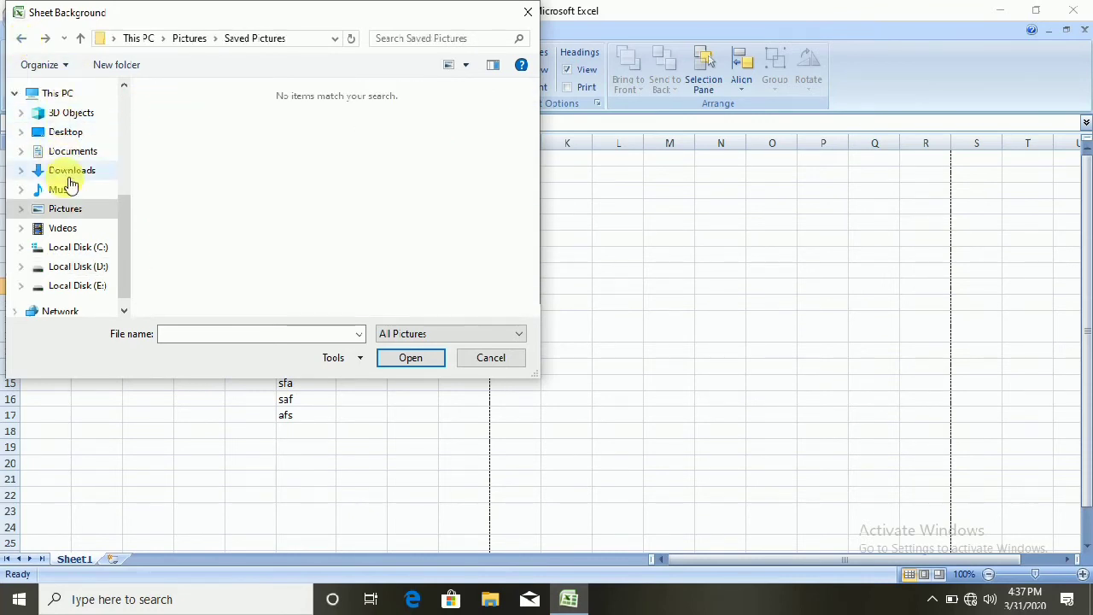
{"action": "left_click", "coordinate": [76, 210]}
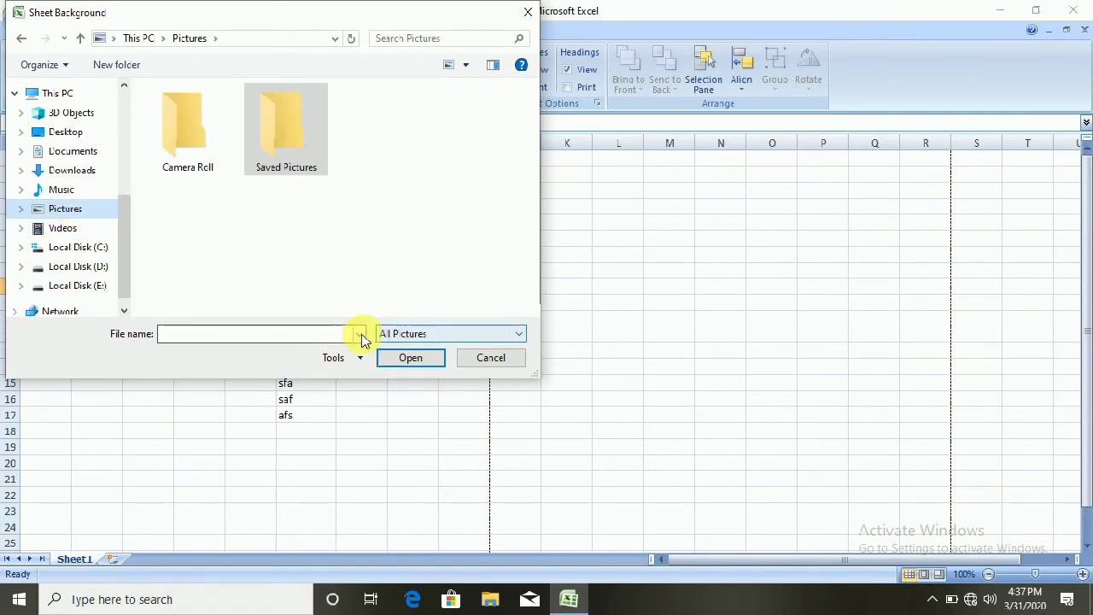
{"action": "double_click", "coordinate": [195, 136]}
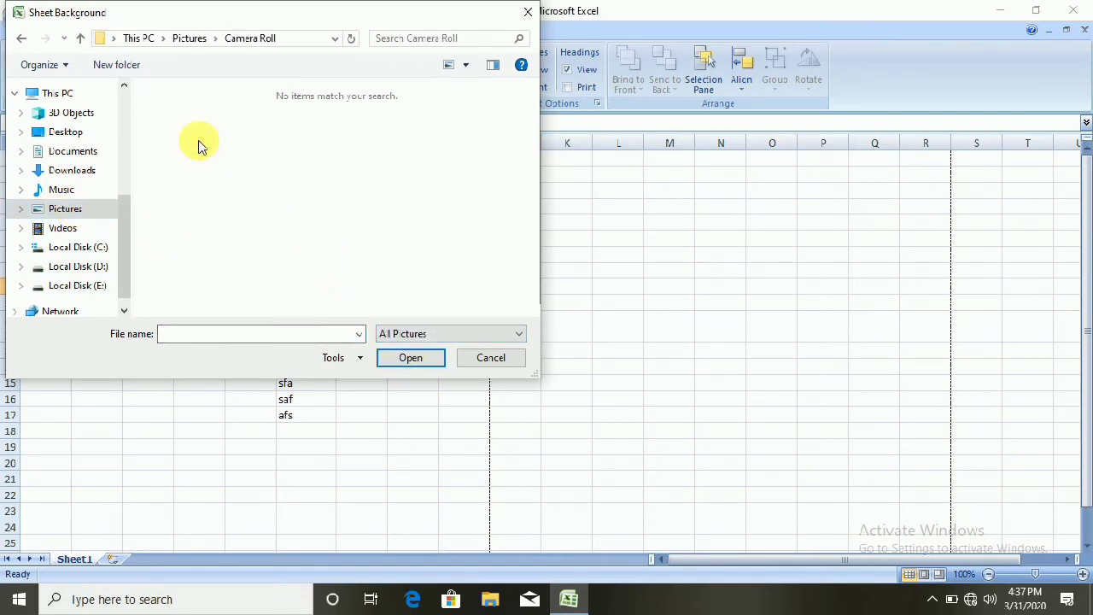
{"action": "left_click", "coordinate": [427, 334]}
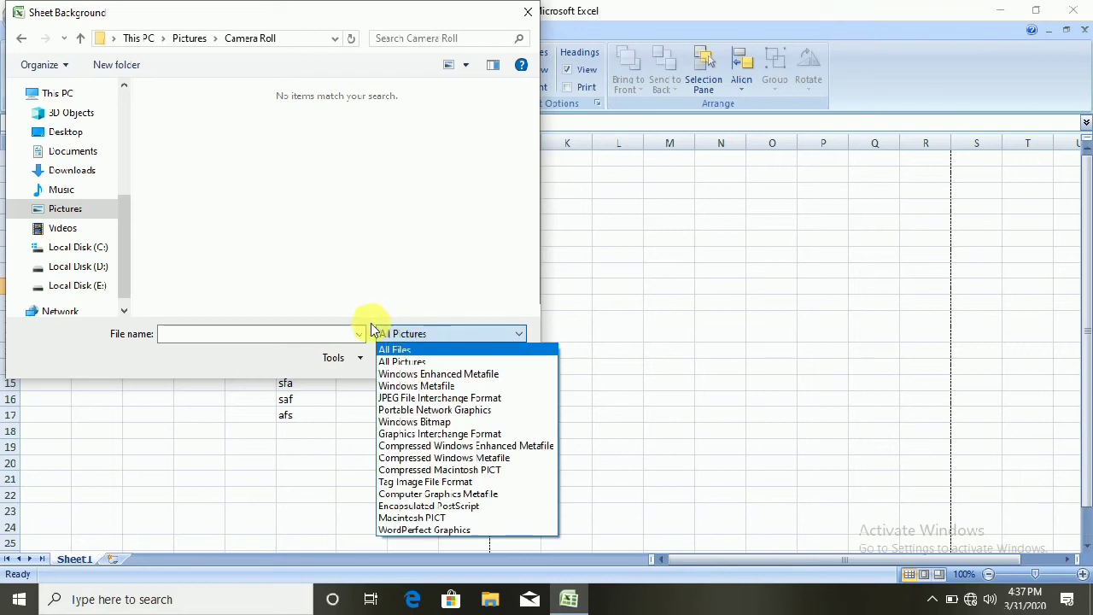
{"action": "left_click", "coordinate": [394, 333]}
{"action": "left_click", "coordinate": [358, 335]}
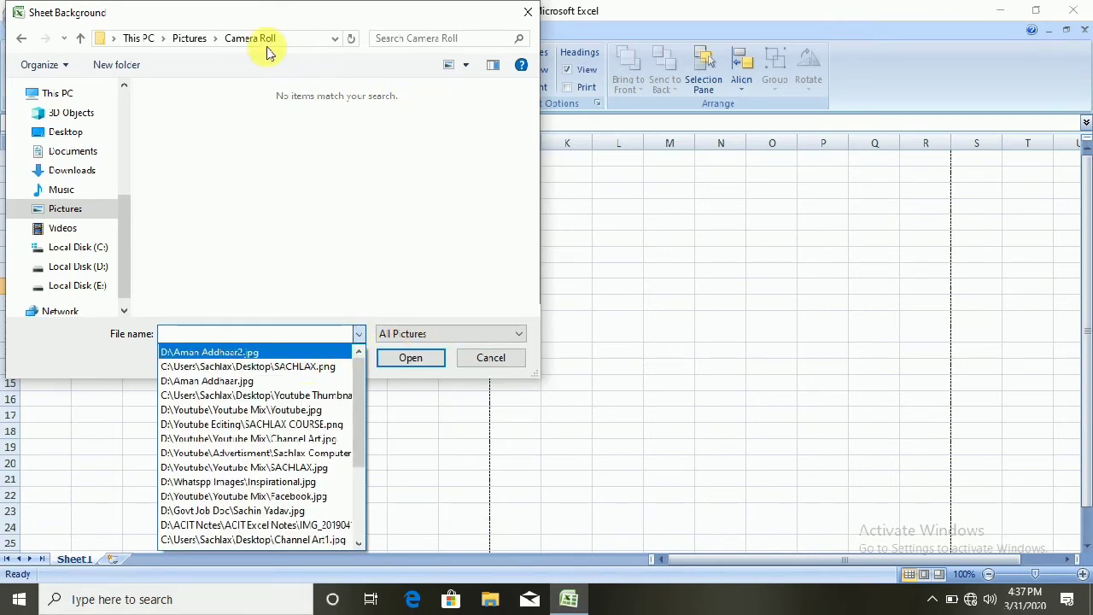
{"action": "left_click", "coordinate": [179, 41]}
{"action": "left_click", "coordinate": [133, 38]}
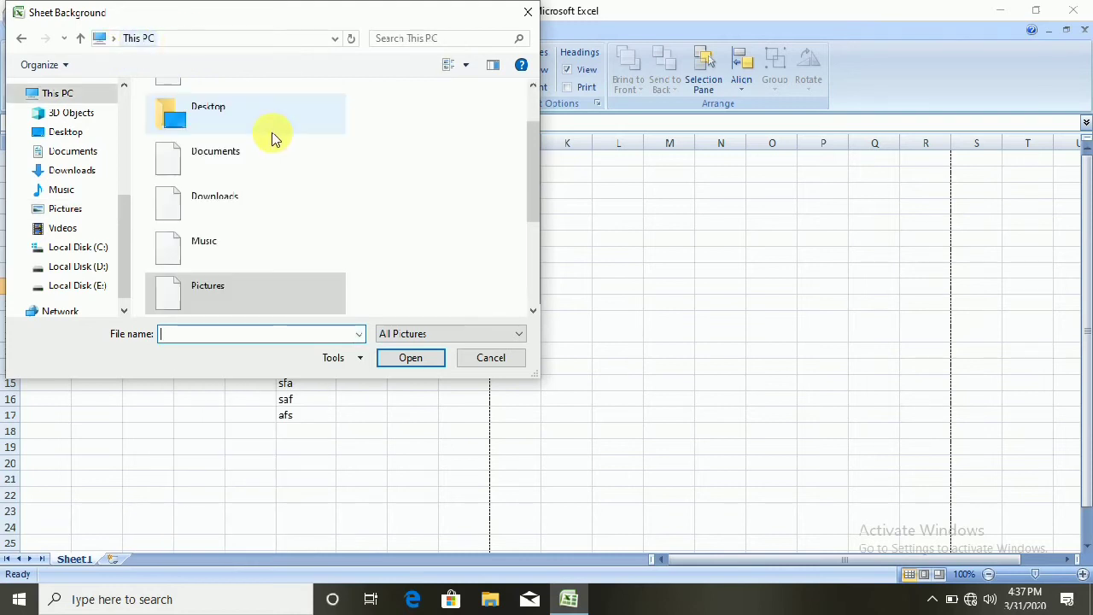
{"action": "scroll", "coordinate": [226, 306], "scroll_direction": "up", "scroll_amount": 1}
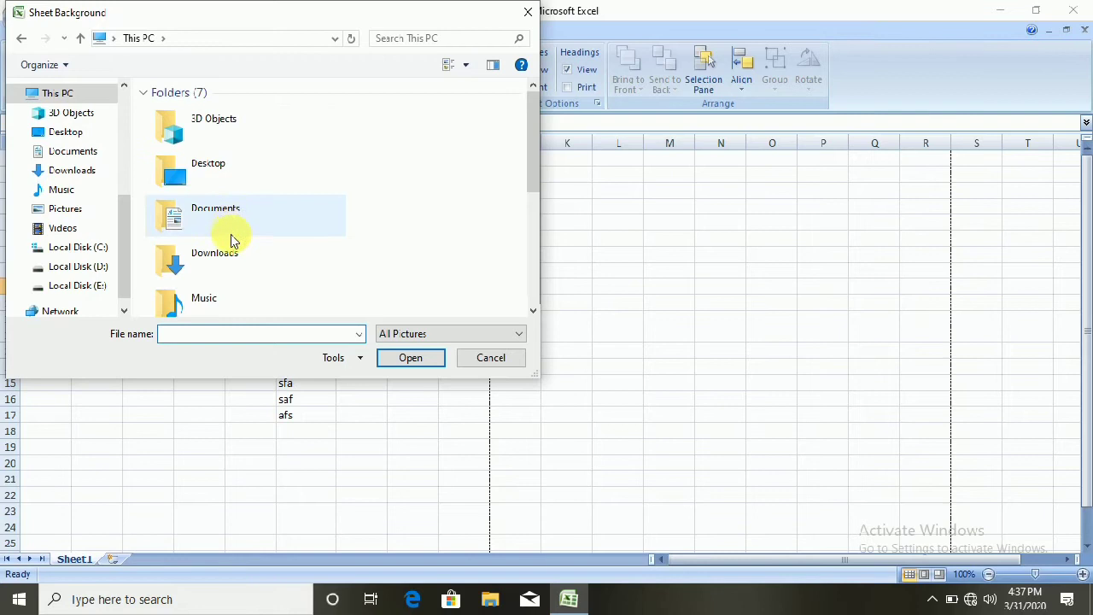
Step: Insert the SACHLAX logo from Youtube > Advertisment as the tiled sheet background
{"action": "double_click", "coordinate": [231, 304]}
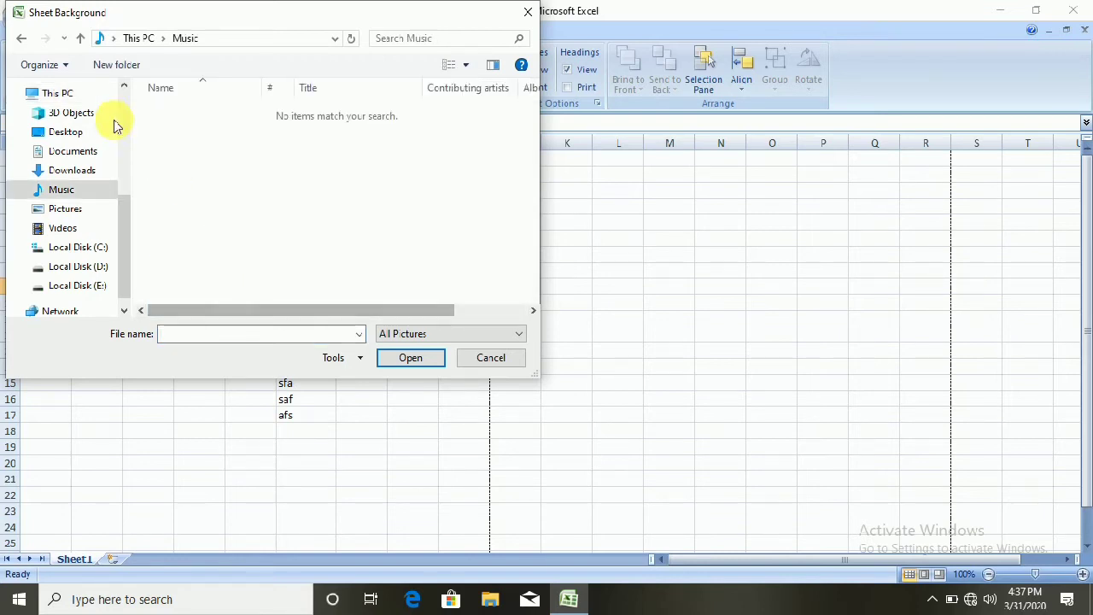
{"action": "left_click", "coordinate": [81, 266]}
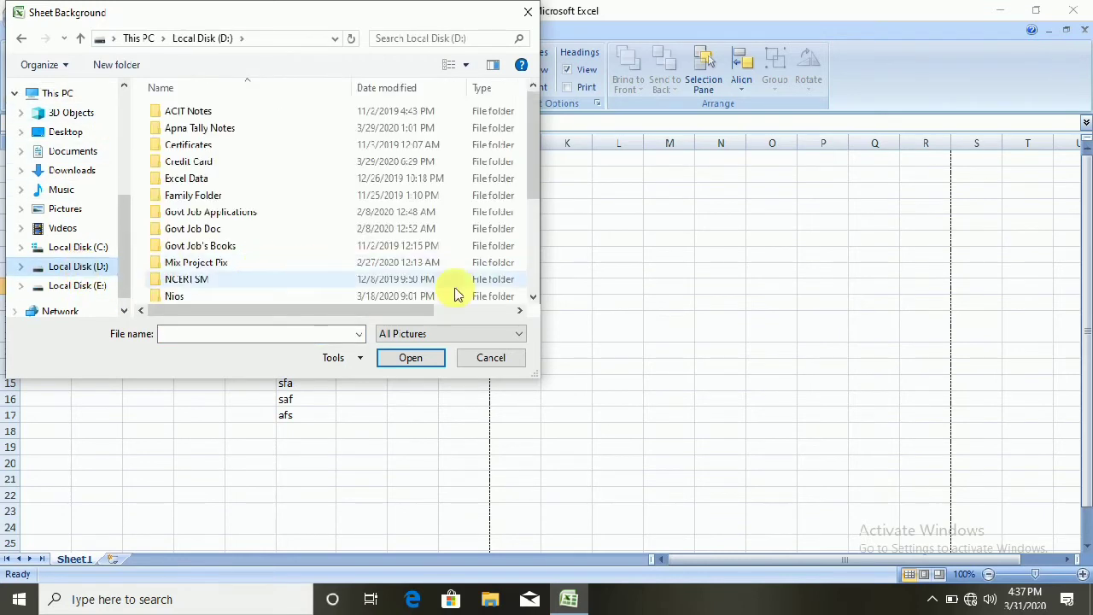
{"action": "left_click_drag", "start_coordinate": [537, 220], "coordinate": [534, 294]}
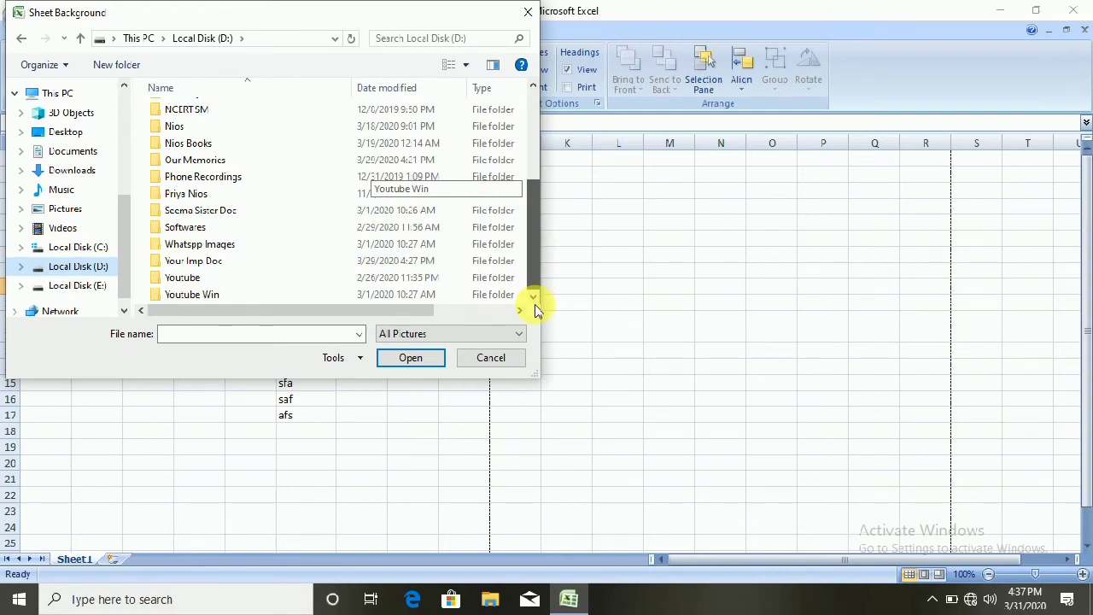
{"action": "left_click", "coordinate": [241, 297]}
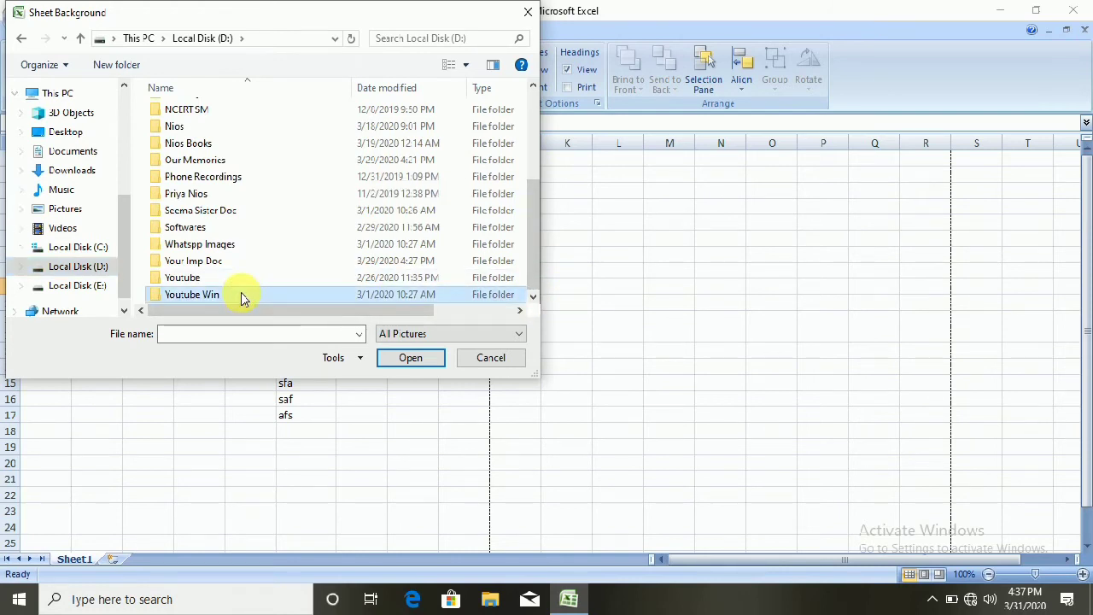
{"action": "double_click", "coordinate": [239, 280]}
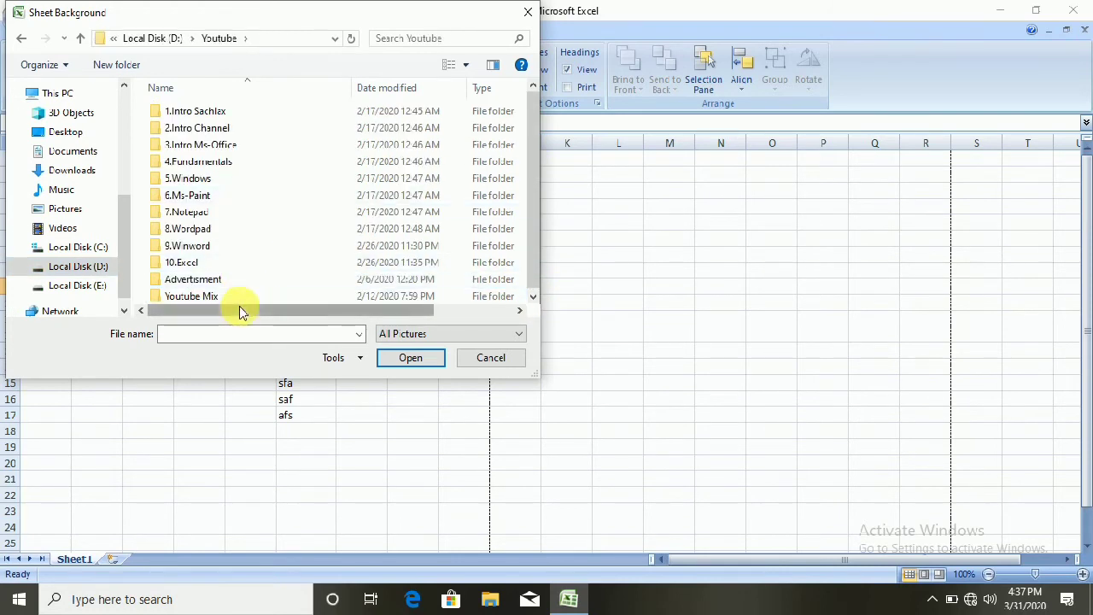
{"action": "double_click", "coordinate": [228, 281]}
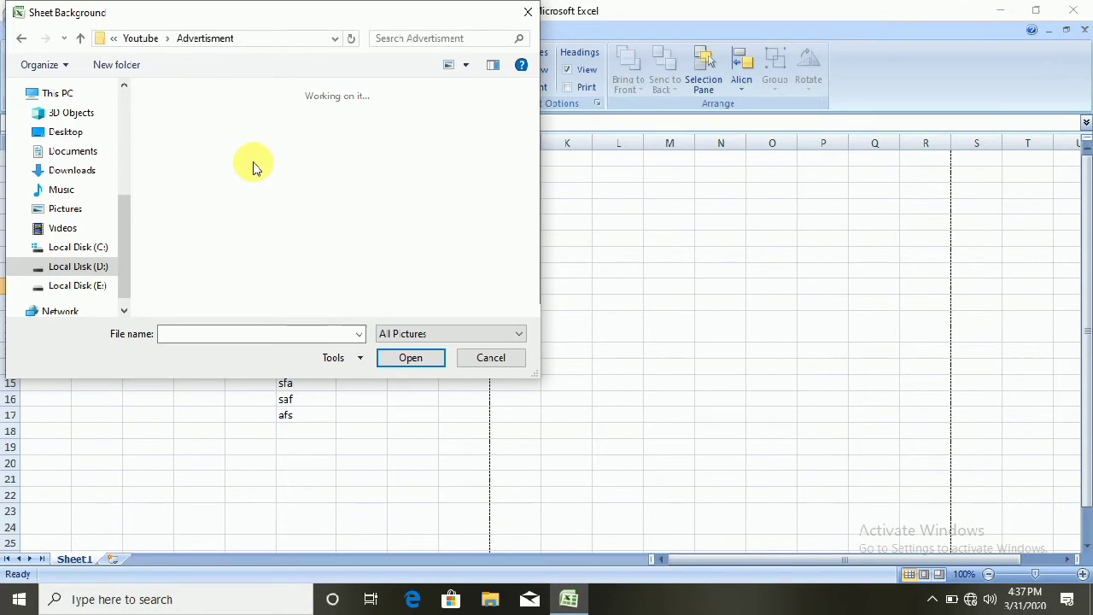
{"action": "left_click", "coordinate": [454, 340]}
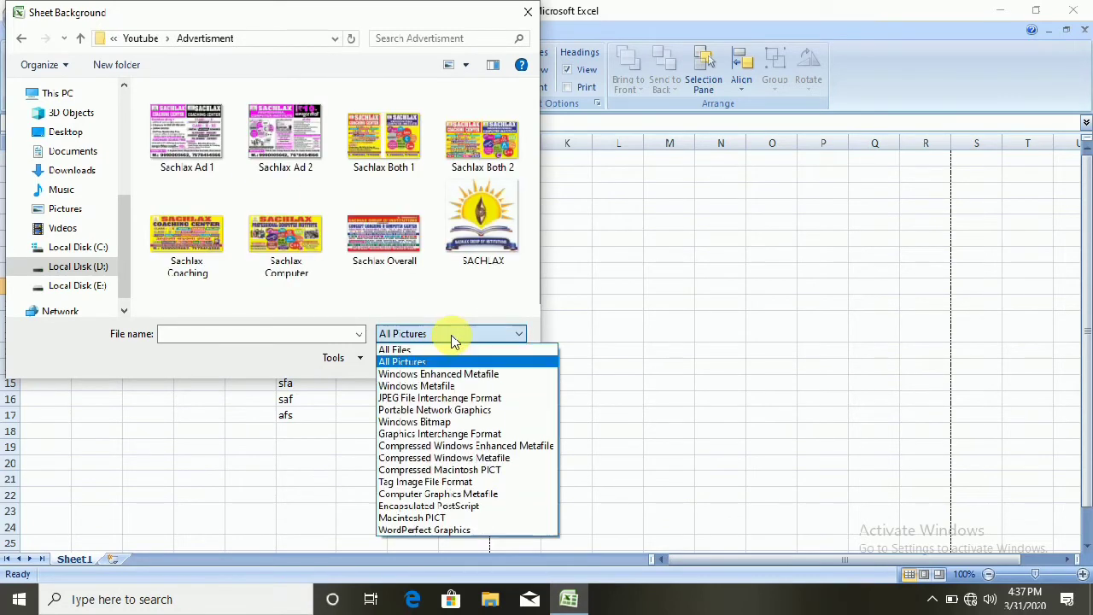
{"action": "left_click", "coordinate": [488, 225]}
{"action": "left_click", "coordinate": [488, 225]}
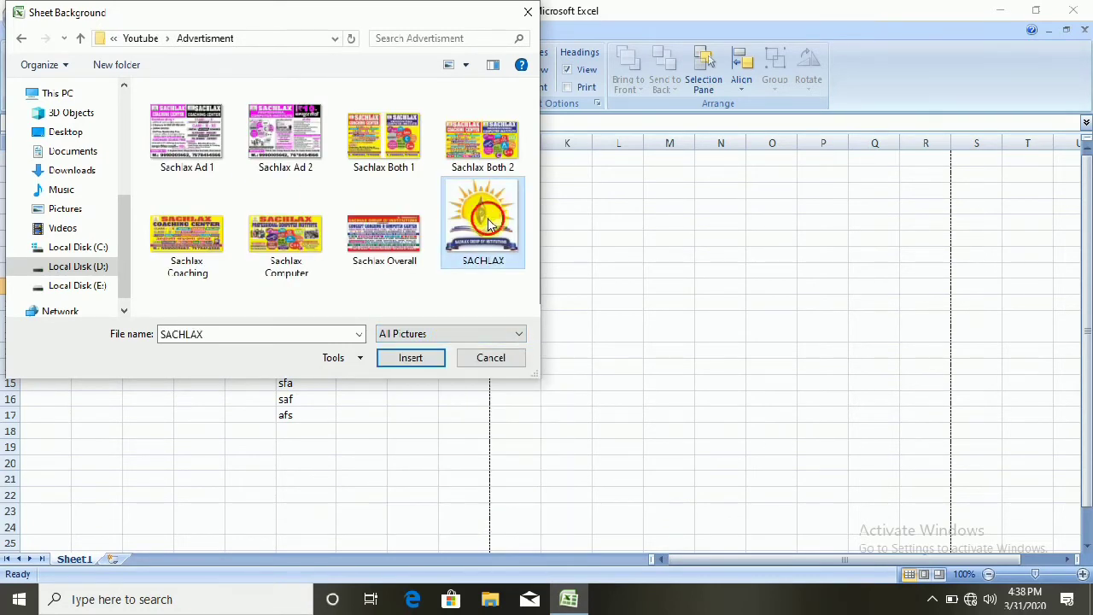
{"action": "left_click", "coordinate": [409, 358]}
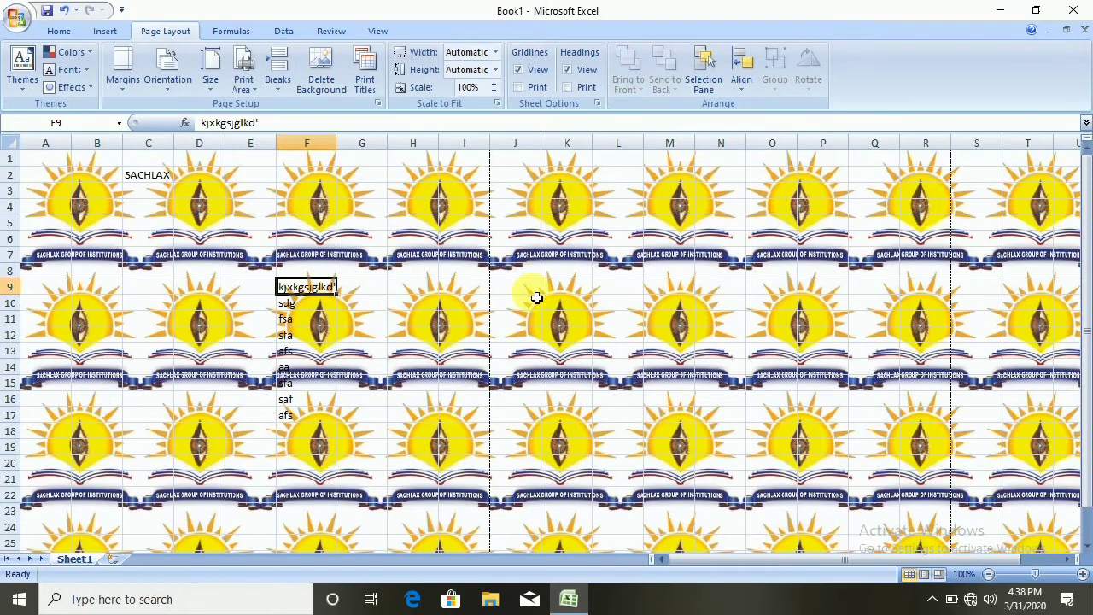
{"action": "scroll", "coordinate": [536, 298], "scroll_direction": "down", "scroll_amount": 6}
{"action": "scroll", "coordinate": [536, 297], "scroll_direction": "up", "scroll_amount": 6}
{"action": "left_click_drag", "start_coordinate": [285, 256], "coordinate": [345, 463]}
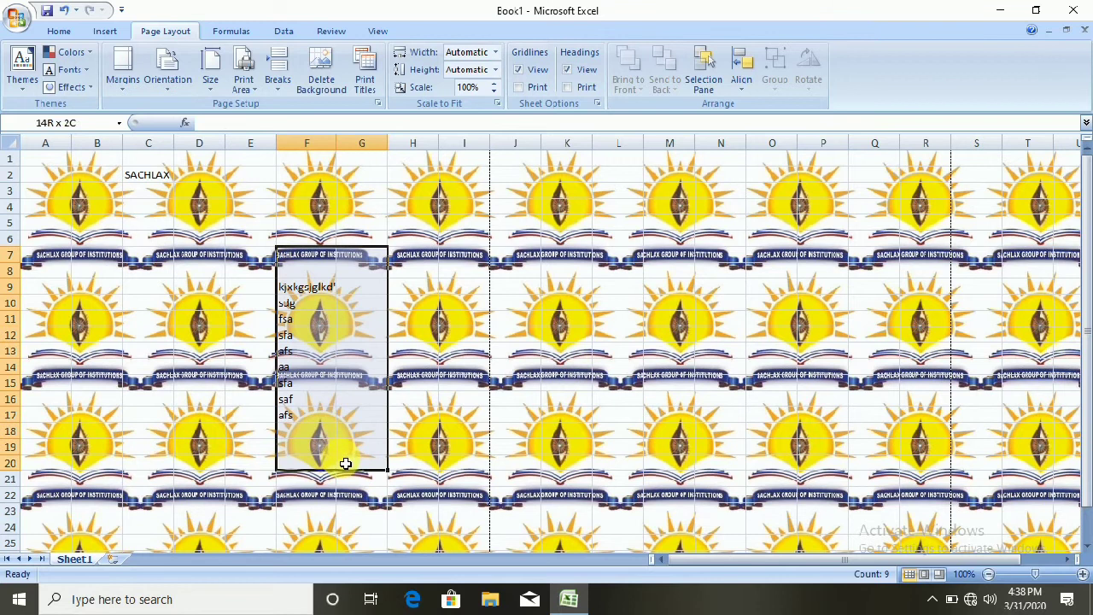
{"action": "left_click", "coordinate": [463, 381]}
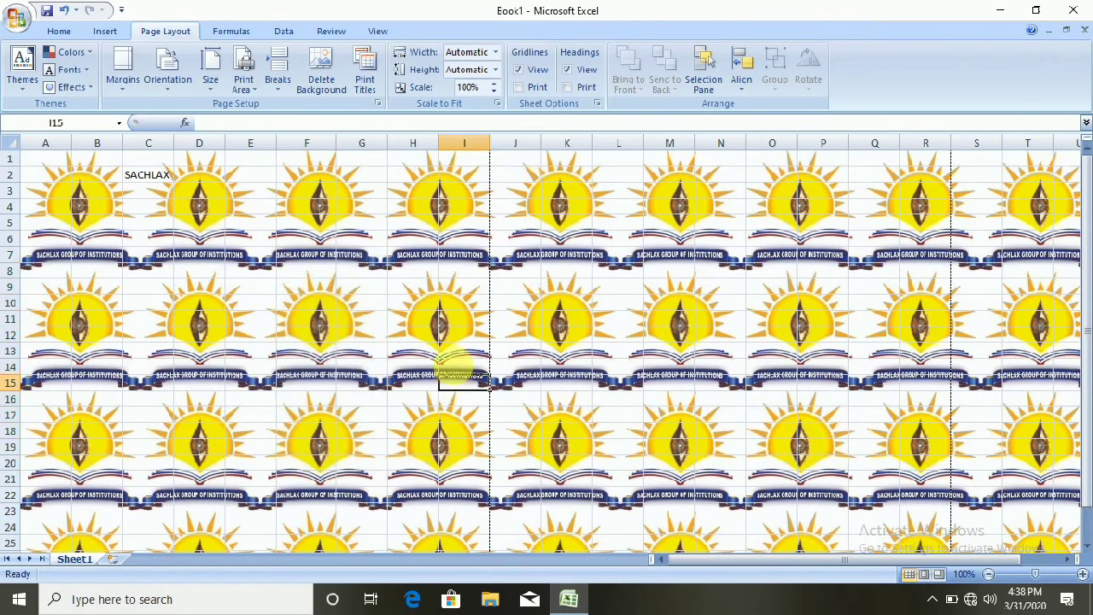
{"action": "scroll", "coordinate": [431, 352], "scroll_direction": "down", "scroll_amount": 5}
{"action": "scroll", "coordinate": [431, 352], "scroll_direction": "up", "scroll_amount": 5}
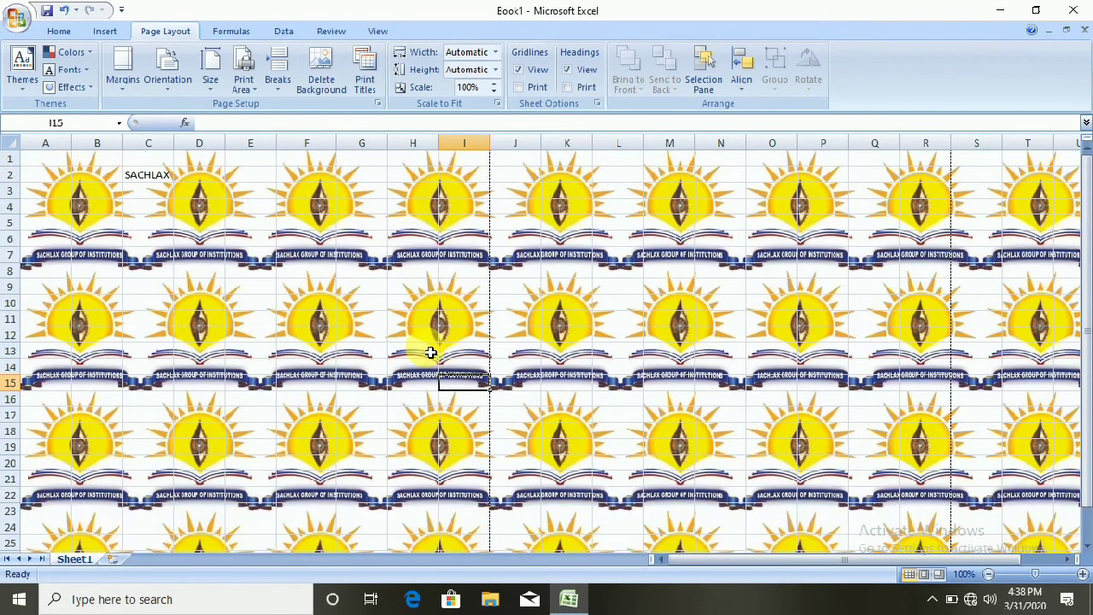
{"action": "left_click", "coordinate": [146, 176]}
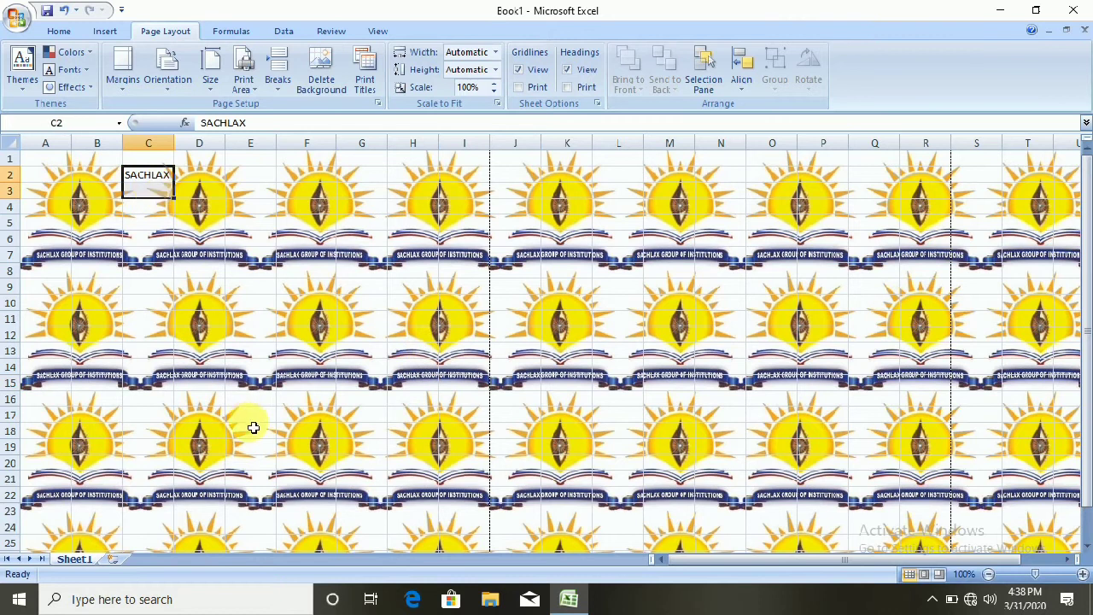
{"action": "left_click", "coordinate": [314, 303]}
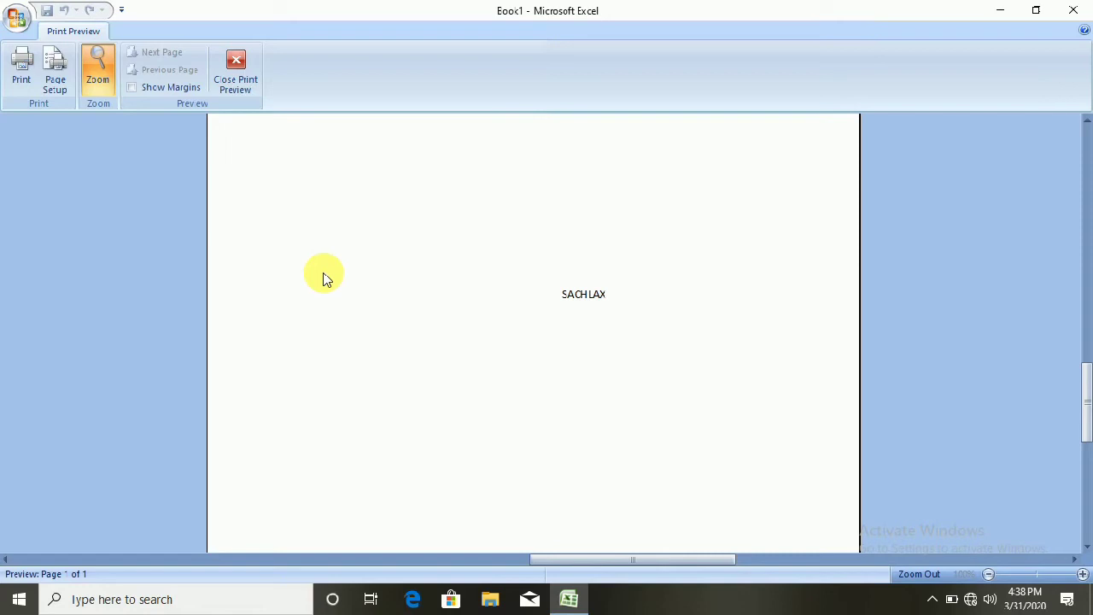
{"action": "left_click", "coordinate": [235, 70]}
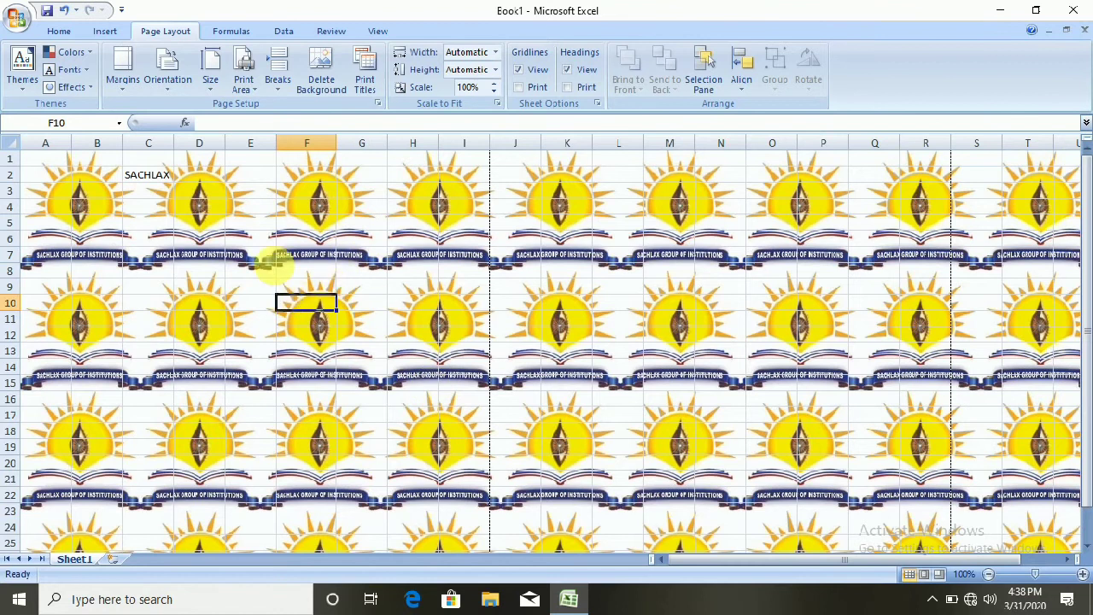
Step: Delete the logo background, reapply the SACHLAX logo, then delete it again
{"action": "left_click", "coordinate": [327, 92]}
{"action": "left_click", "coordinate": [325, 96]}
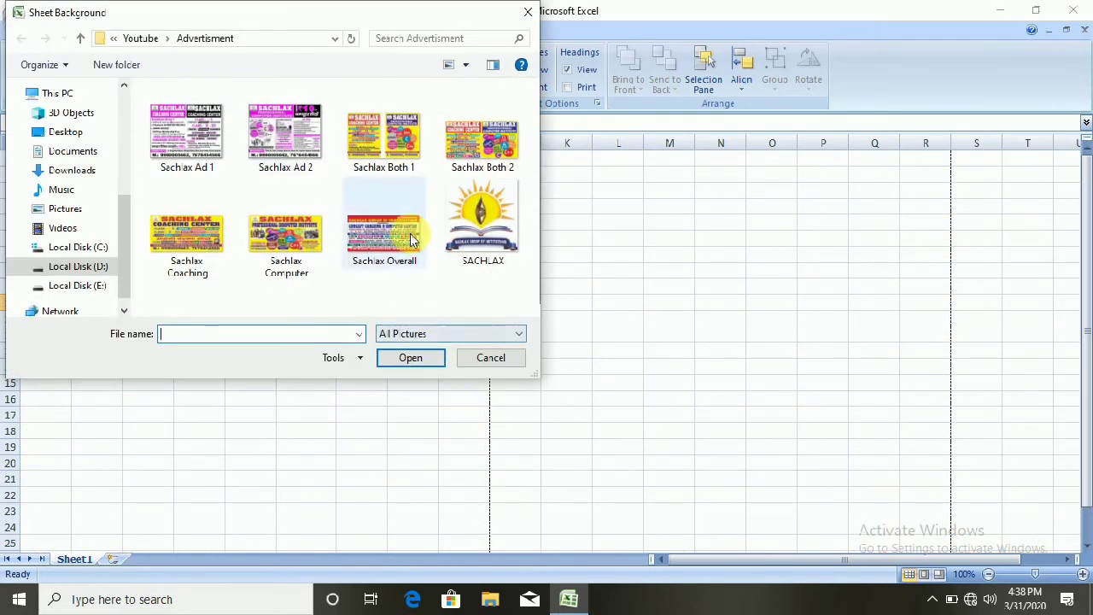
{"action": "left_click", "coordinate": [467, 220]}
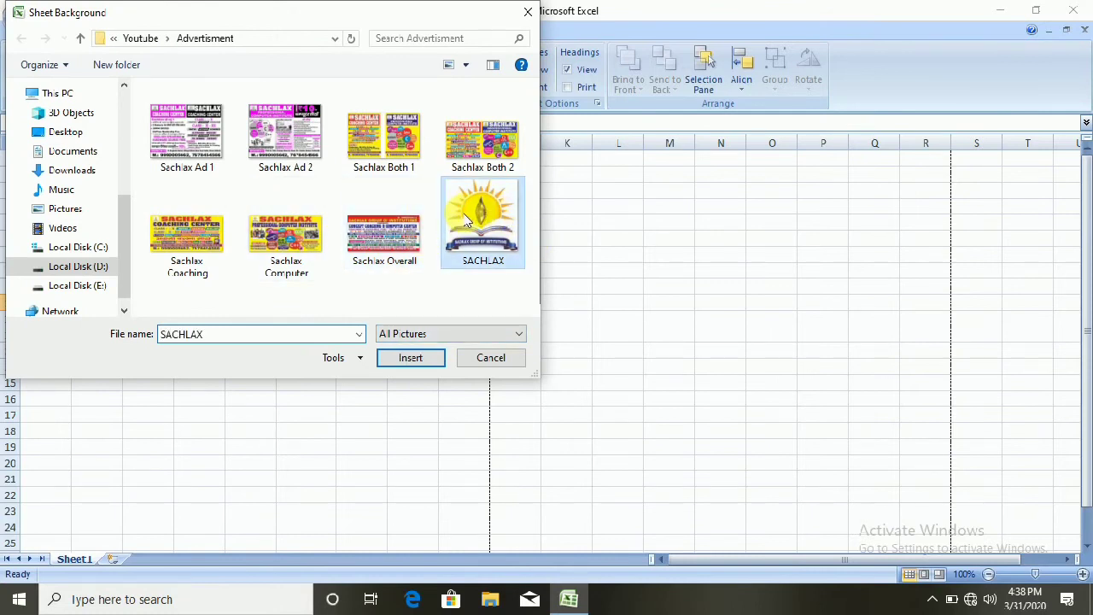
{"action": "left_click", "coordinate": [410, 359]}
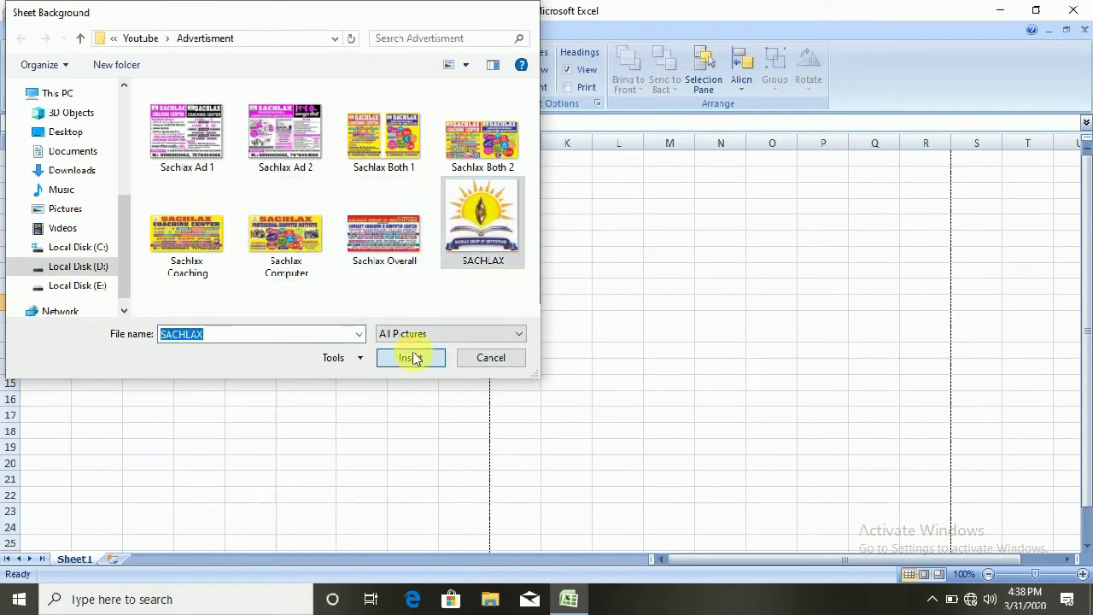
{"action": "left_click", "coordinate": [314, 99]}
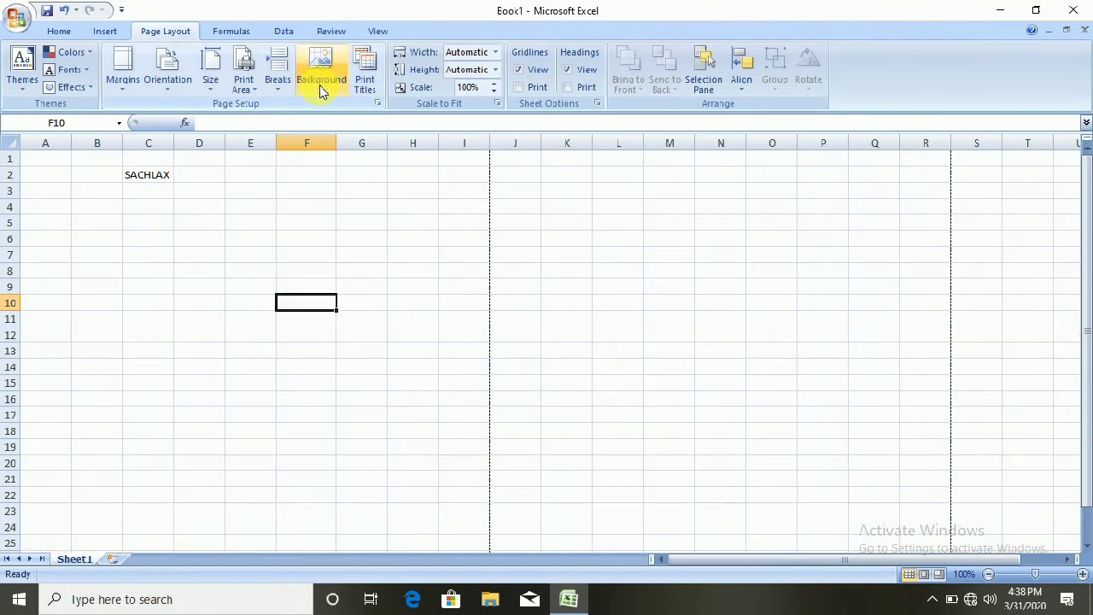
Step: Tile the Sachlax Computer picture as background, then delete it too
{"action": "left_click", "coordinate": [317, 85]}
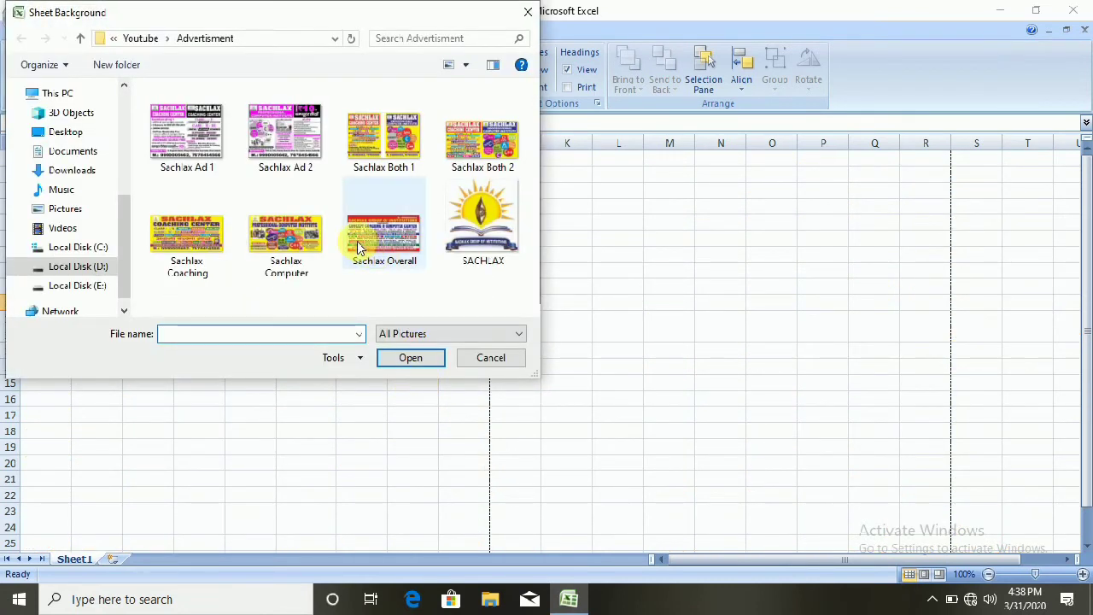
{"action": "left_click", "coordinate": [290, 235]}
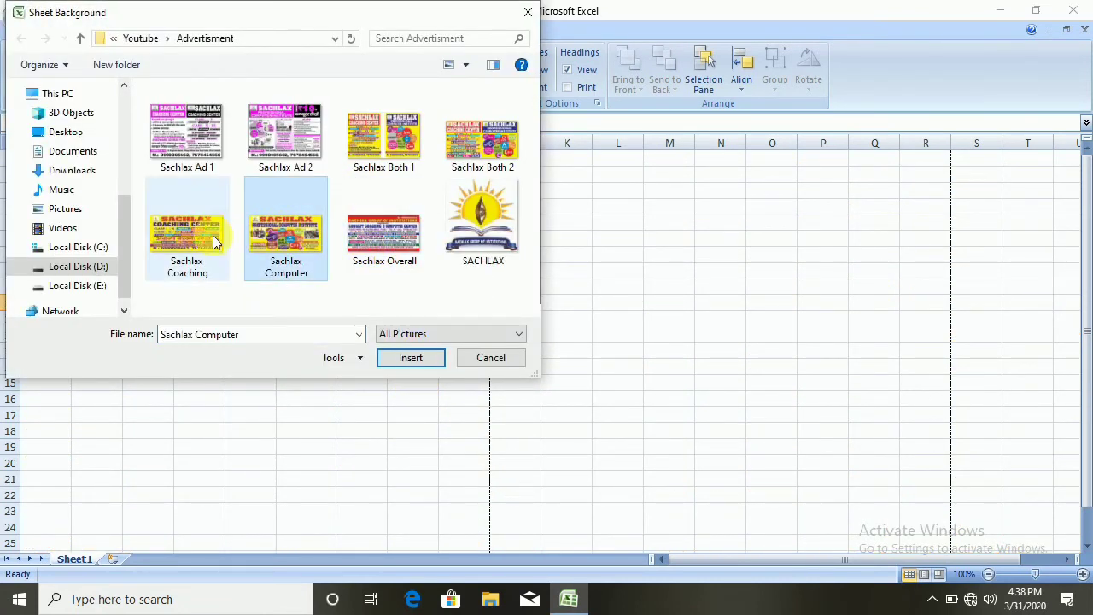
{"action": "left_click", "coordinate": [413, 360]}
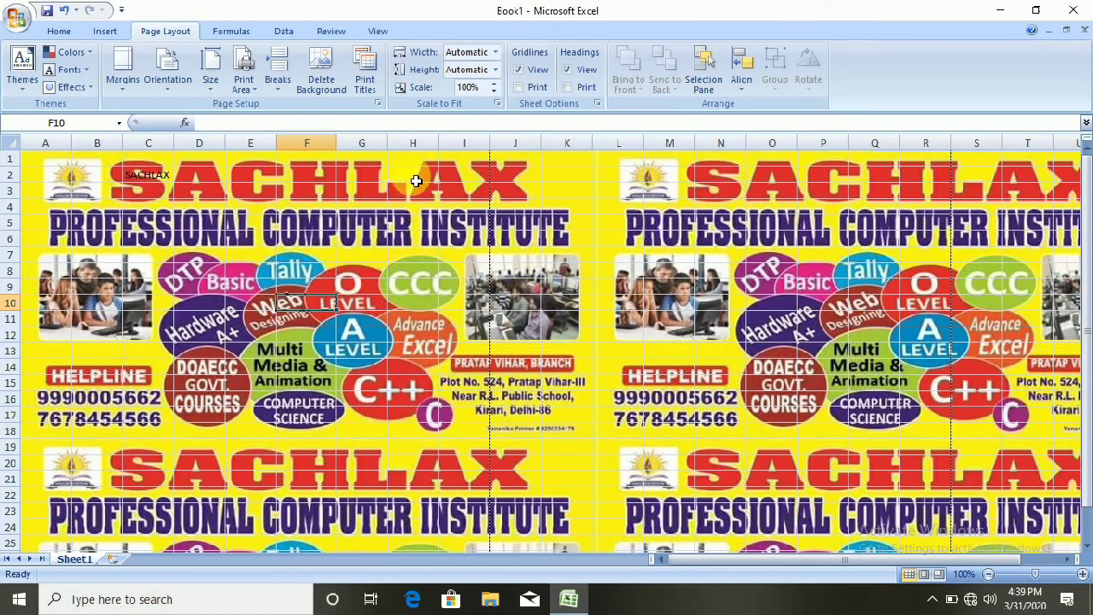
{"action": "left_click", "coordinate": [323, 85]}
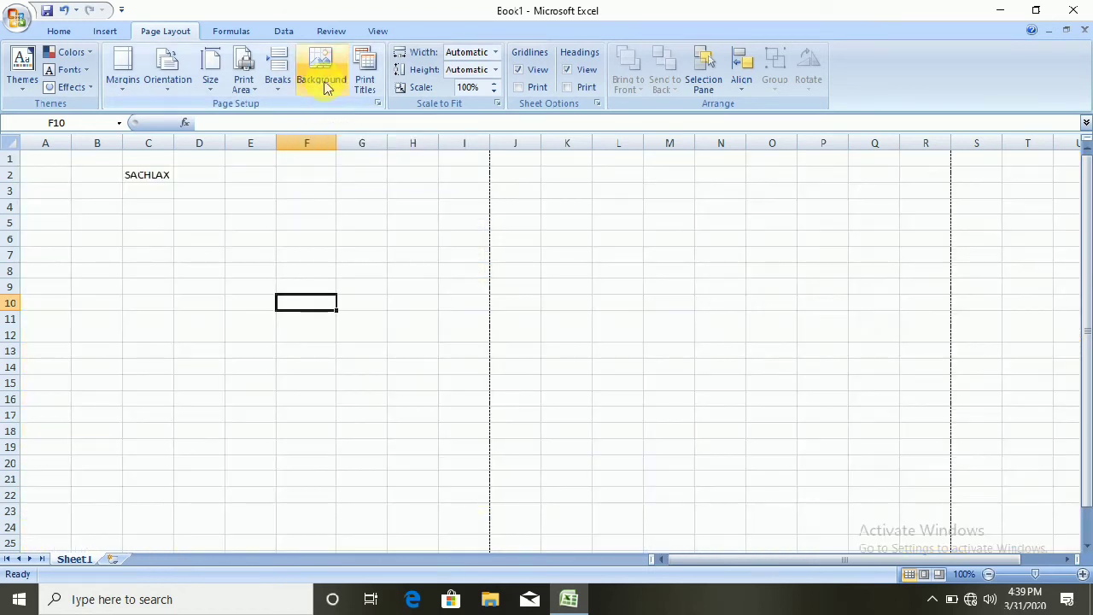
Step: Set A1:F7 as the print area in Page Setup and apply it
{"action": "left_click_drag", "start_coordinate": [250, 255], "coordinate": [250, 240]}
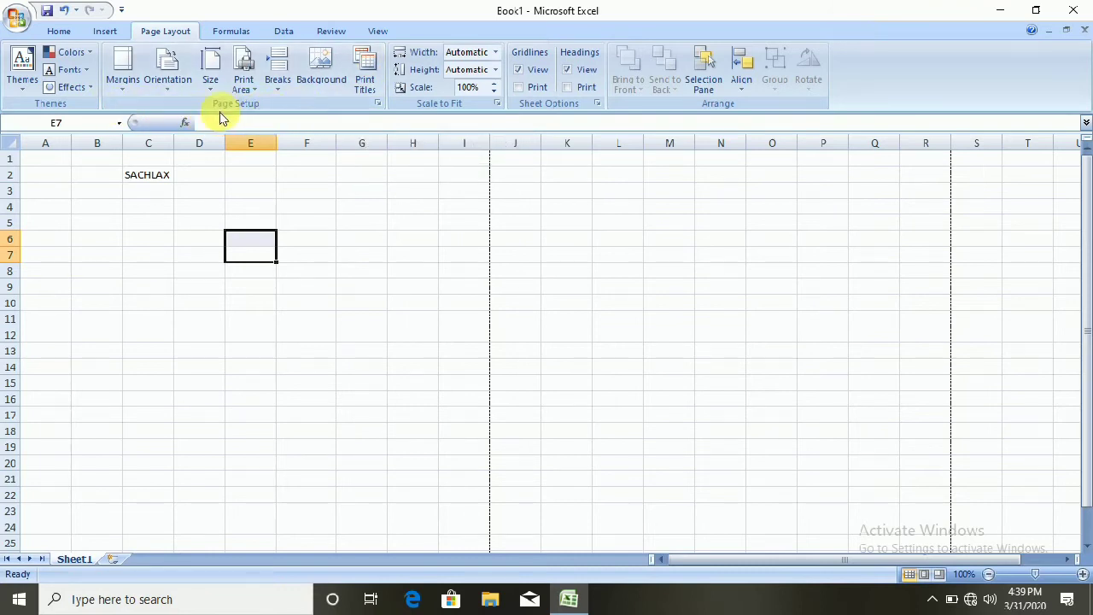
{"action": "left_click", "coordinate": [365, 85]}
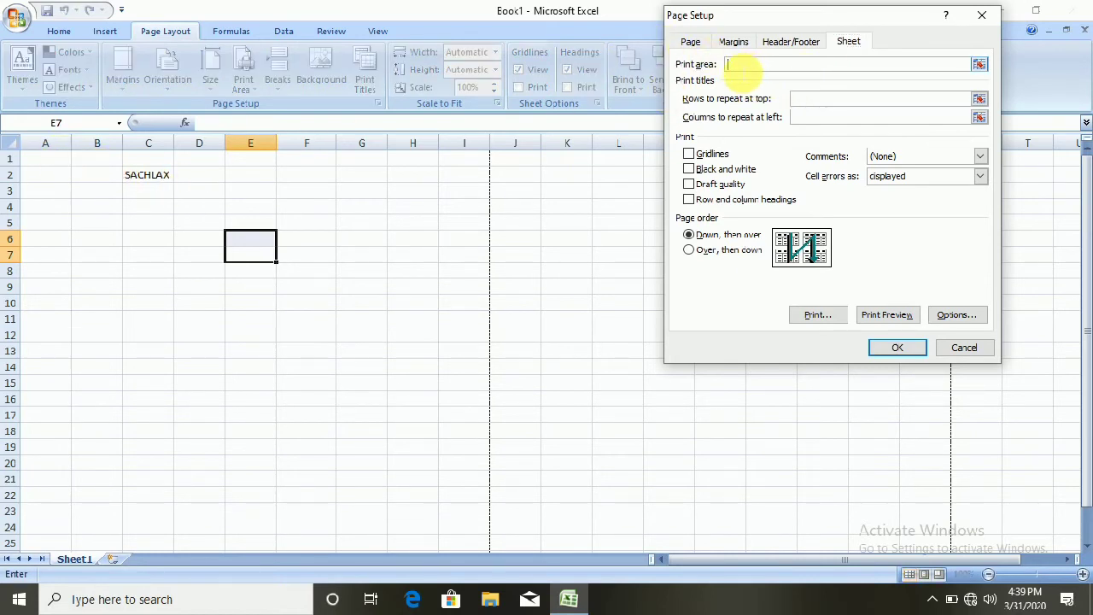
{"action": "mouse_move", "coordinate": [45, 159]}
{"action": "left_mouse_down"}
{"action": "mouse_move", "coordinate": [308, 227]}
{"action": "mouse_move", "coordinate": [323, 257]}
{"action": "left_mouse_up"}
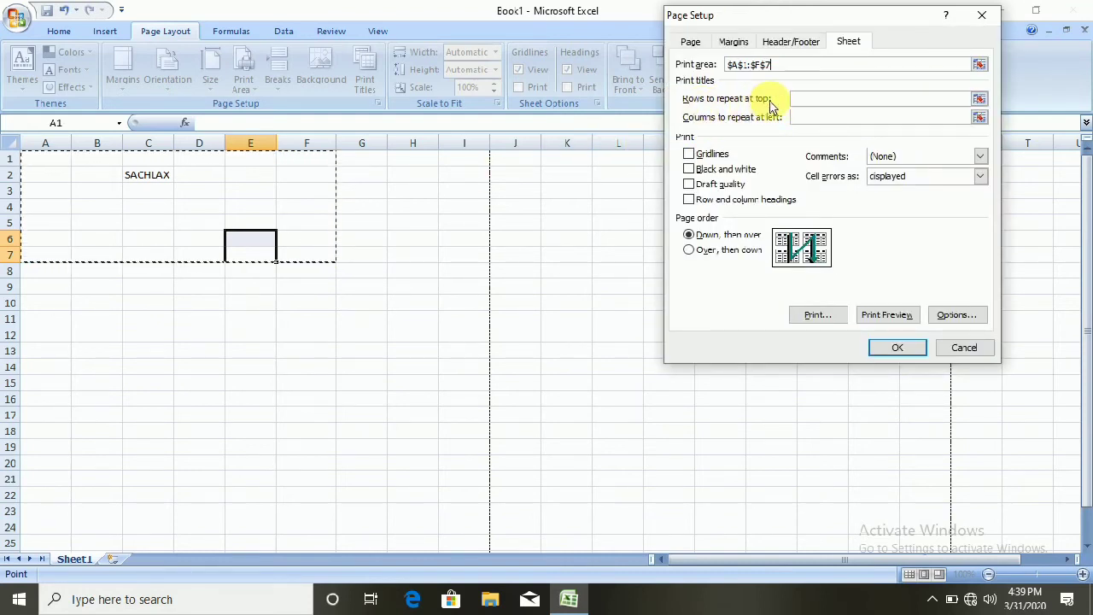
{"action": "left_click", "coordinate": [815, 103]}
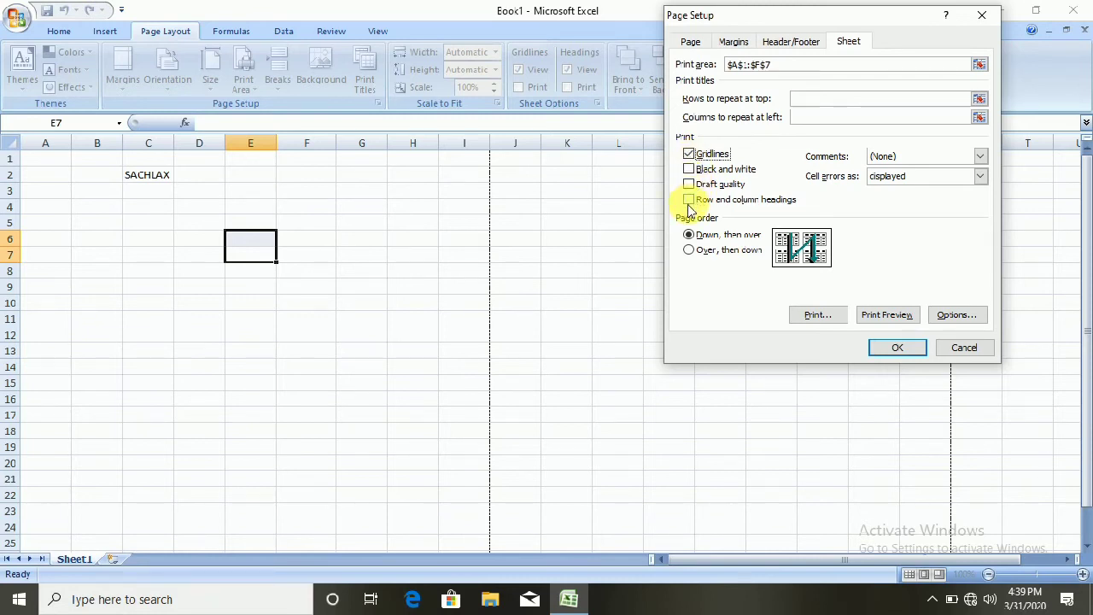
{"action": "left_click", "coordinate": [898, 348]}
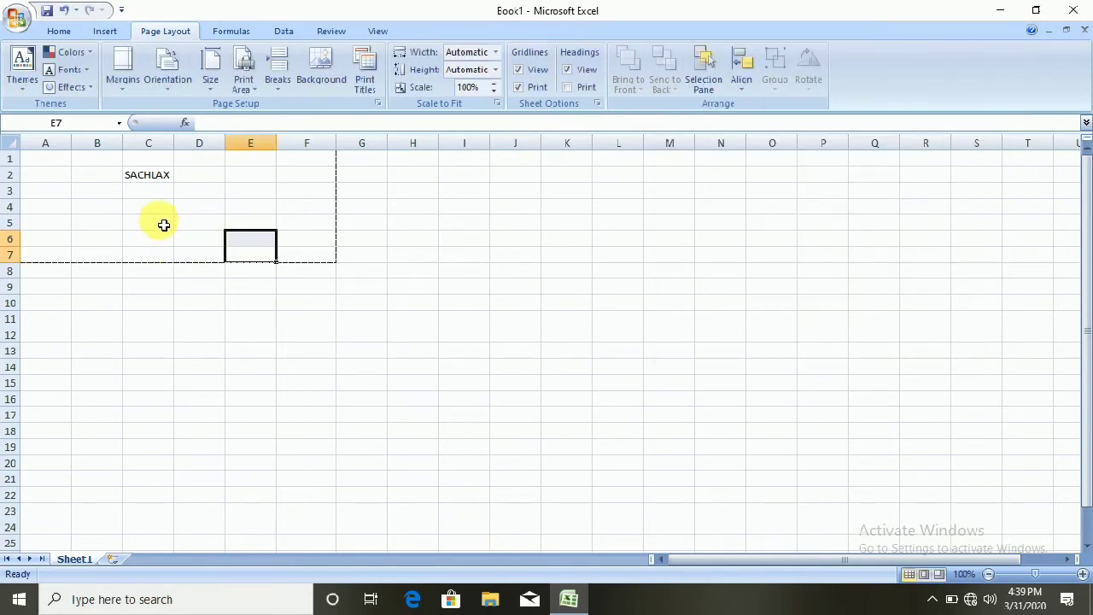
Step: Check the A1:F7 print area entry, then preview the page with gridlines on
{"action": "left_click", "coordinate": [364, 81]}
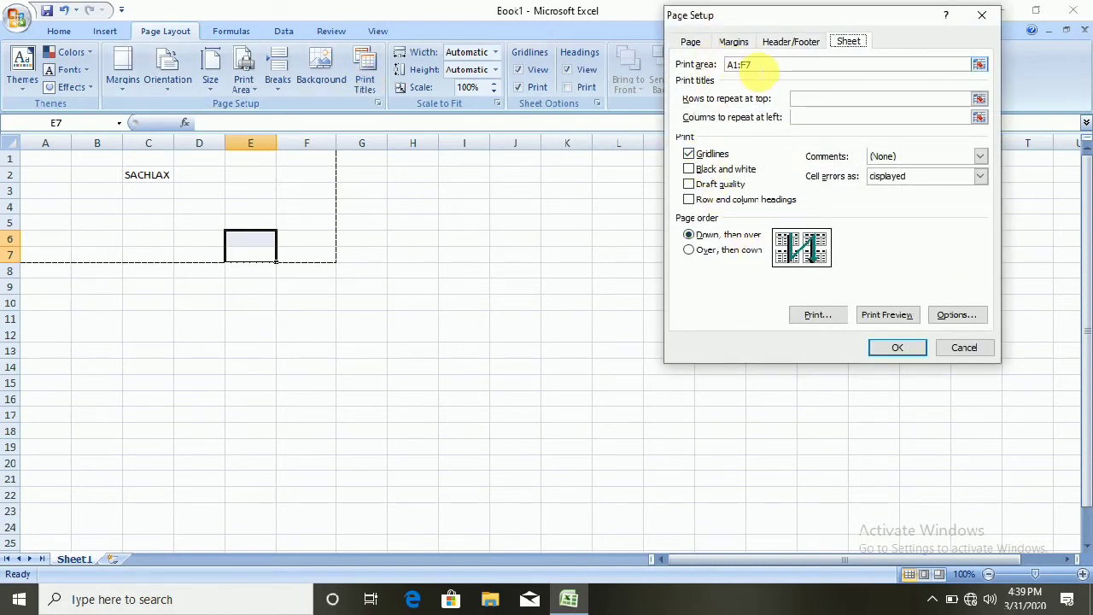
{"action": "left_click", "coordinate": [757, 66]}
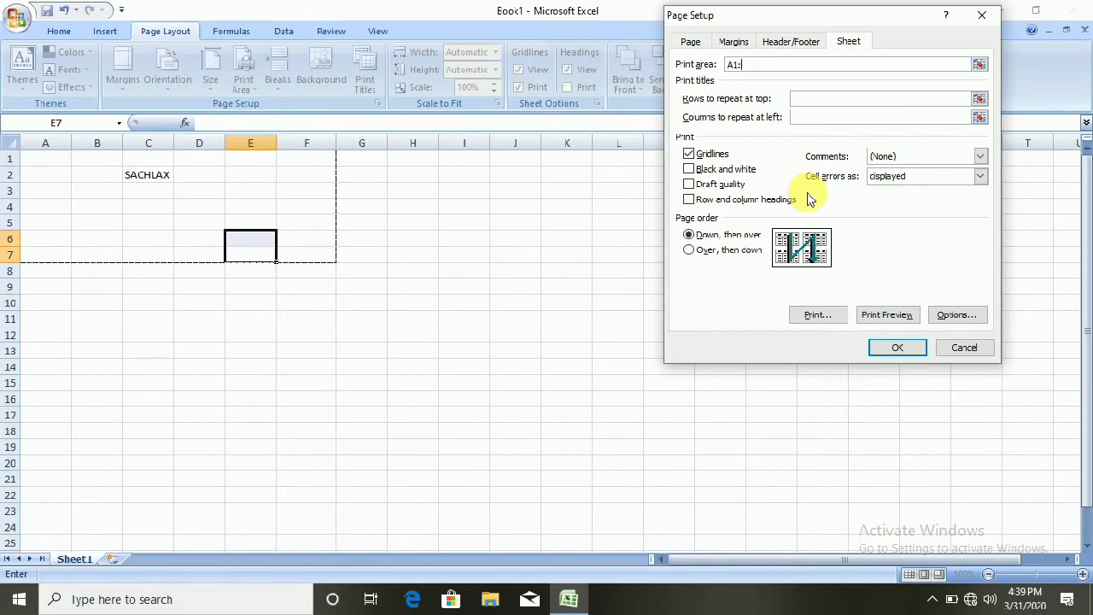
{"action": "left_click", "coordinate": [897, 347]}
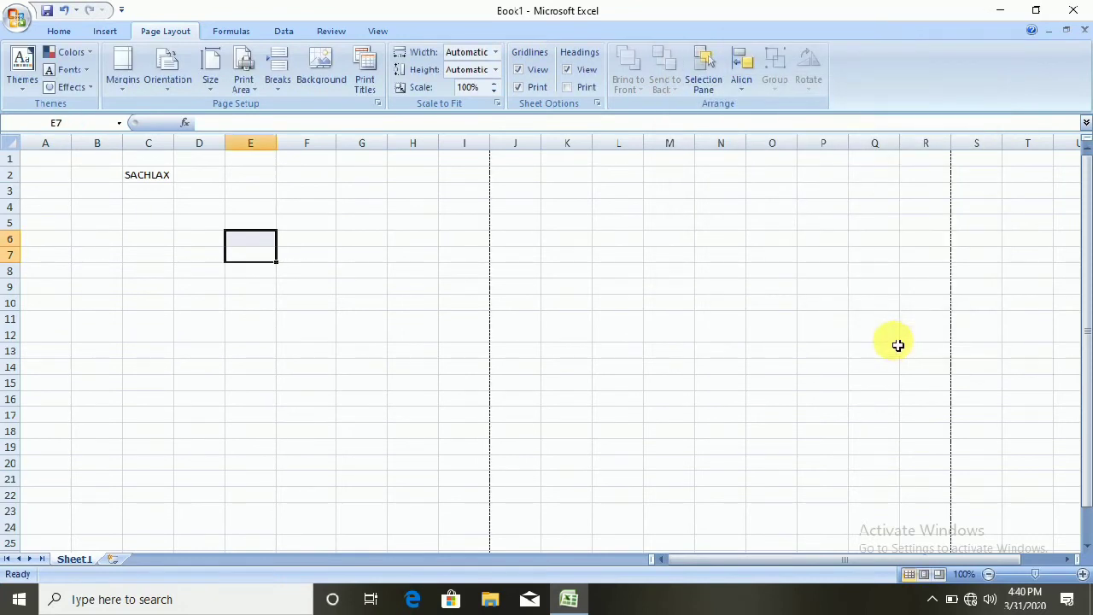
{"action": "left_click", "coordinate": [374, 94]}
{"action": "left_click", "coordinate": [688, 153]}
{"action": "left_click", "coordinate": [886, 313]}
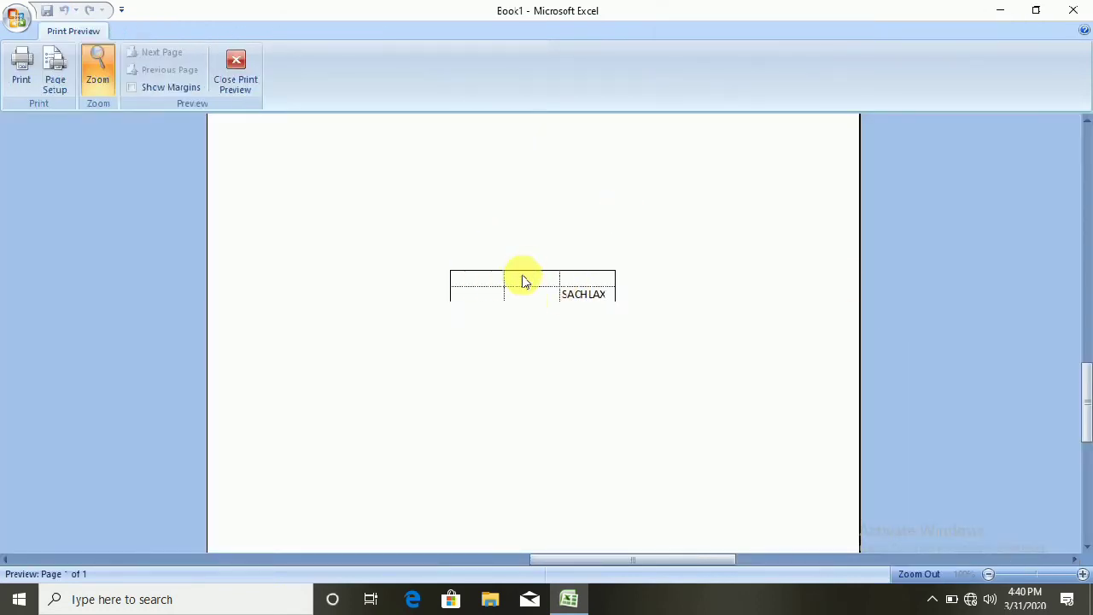
{"action": "key", "text": "Escape"}
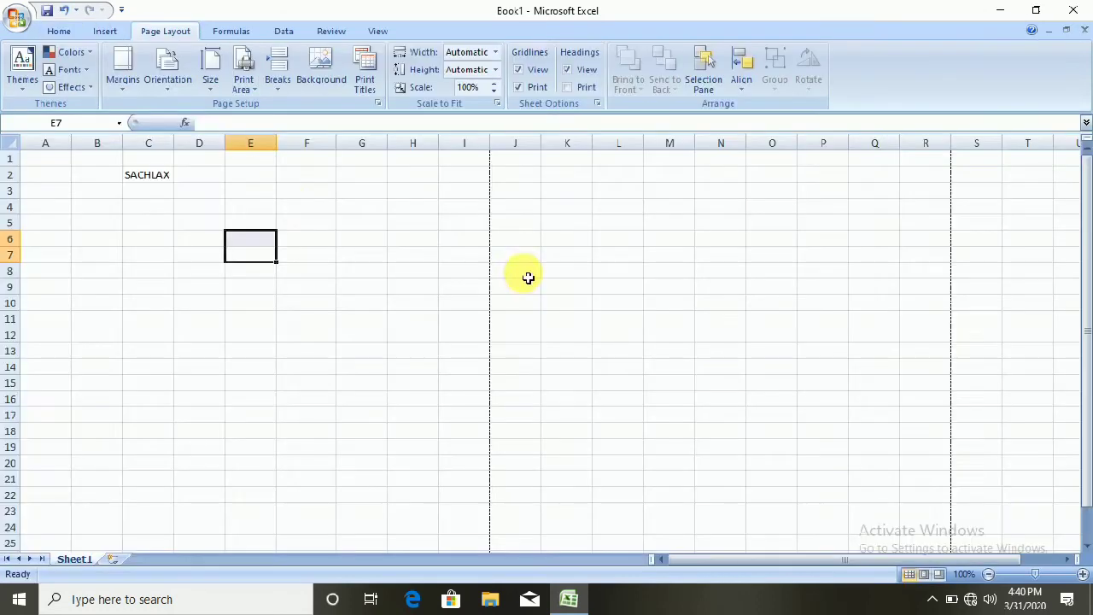
Step: Preview A1:I7 with gridlines, then confirm Page Setup with gridline printing off
{"action": "mouse_move", "coordinate": [51, 160]}
{"action": "left_mouse_down"}
{"action": "mouse_move", "coordinate": [415, 259]}
{"action": "mouse_move", "coordinate": [468, 260]}
{"action": "left_mouse_up"}
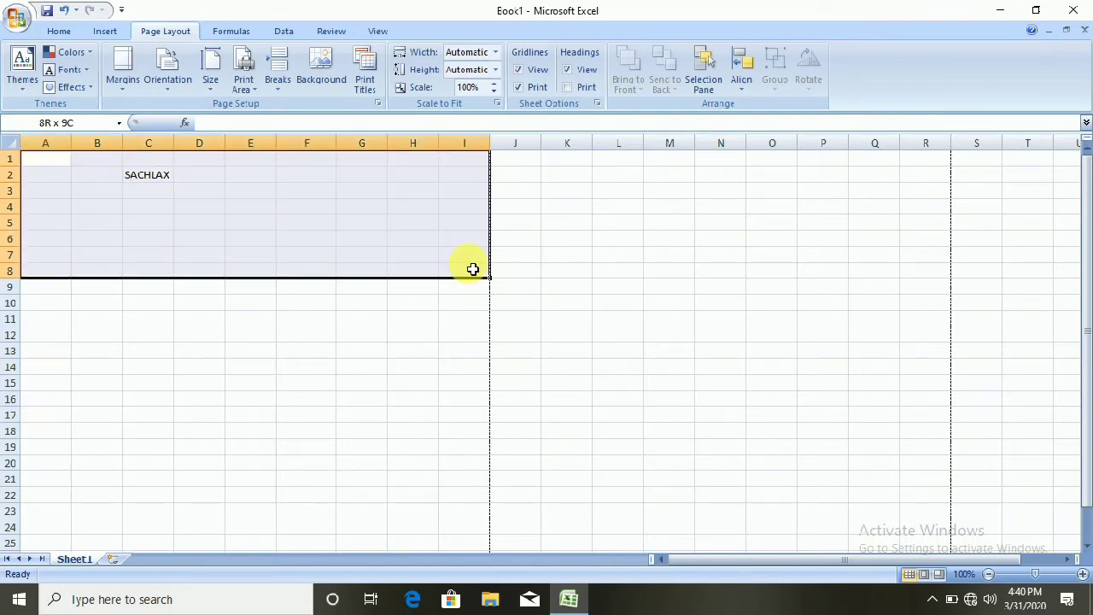
{"action": "left_click", "coordinate": [366, 72]}
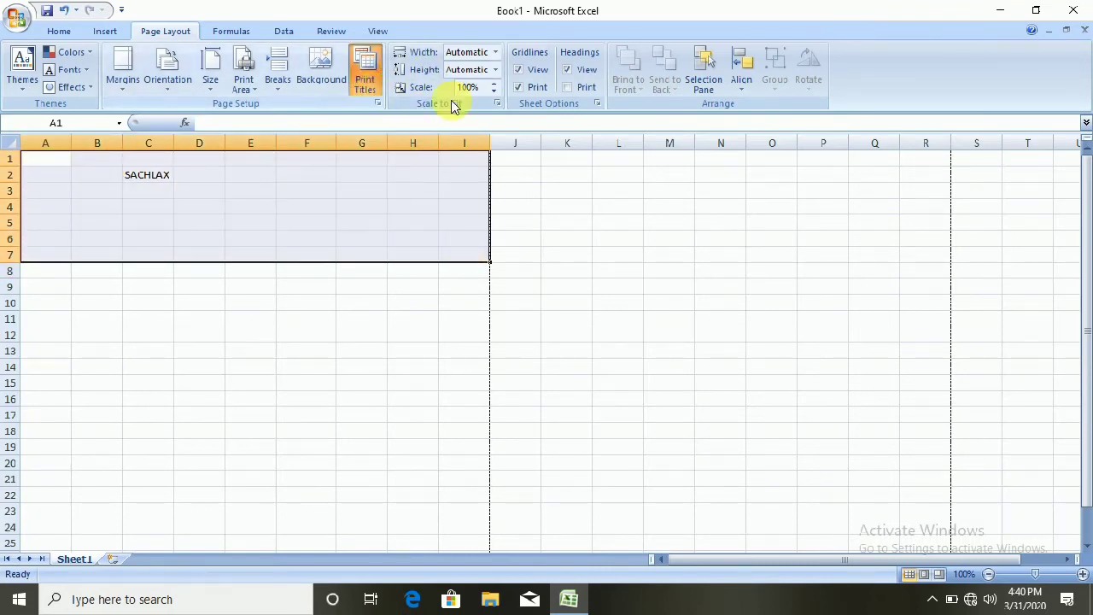
{"action": "left_click", "coordinate": [887, 313]}
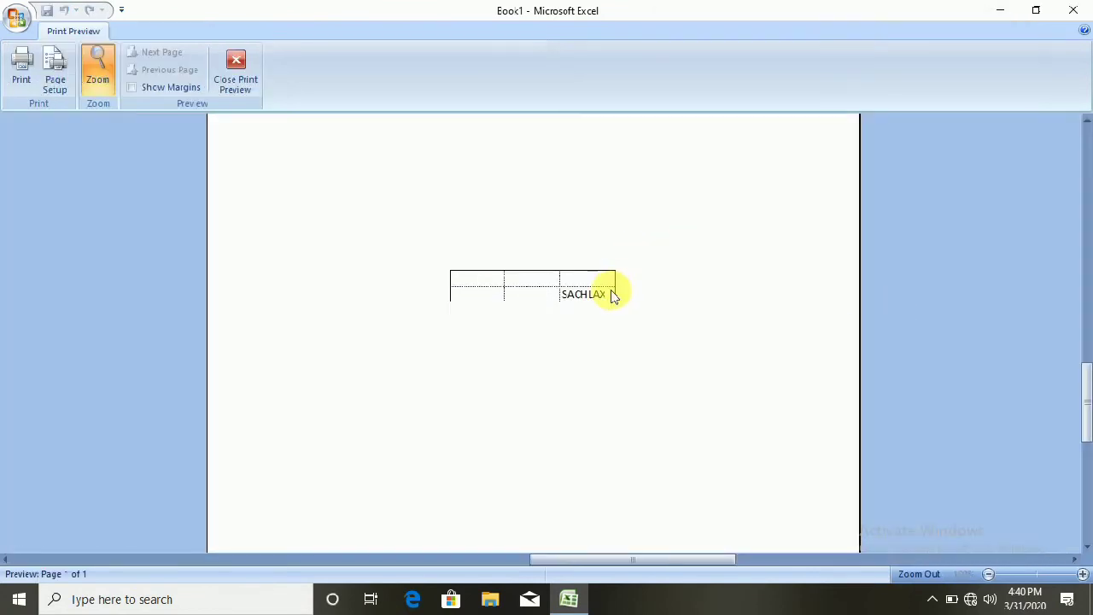
{"action": "key", "text": "Escape"}
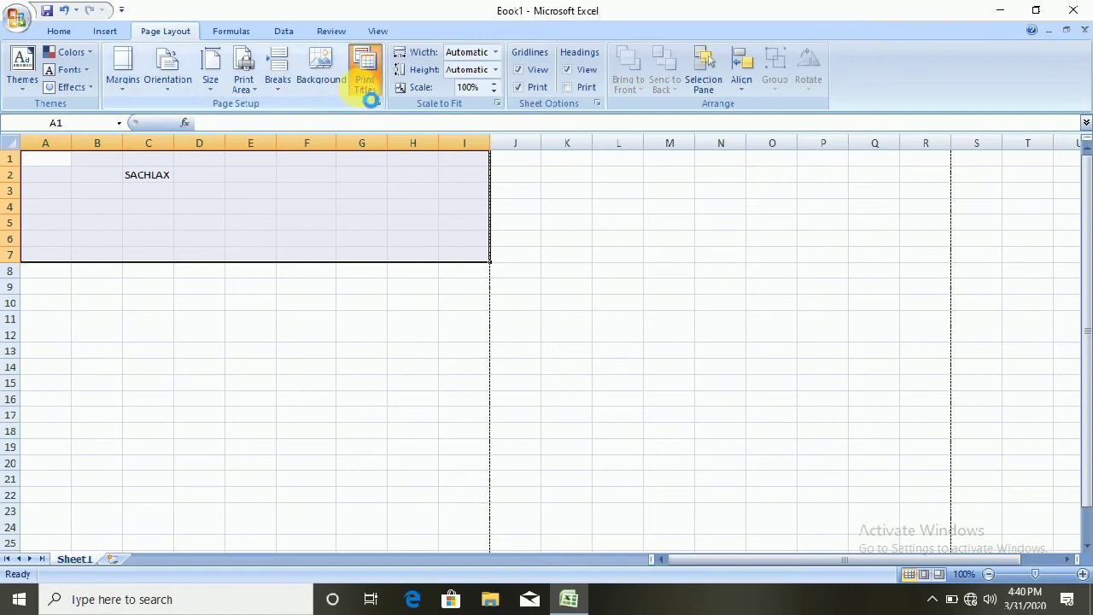
{"action": "left_click", "coordinate": [363, 86]}
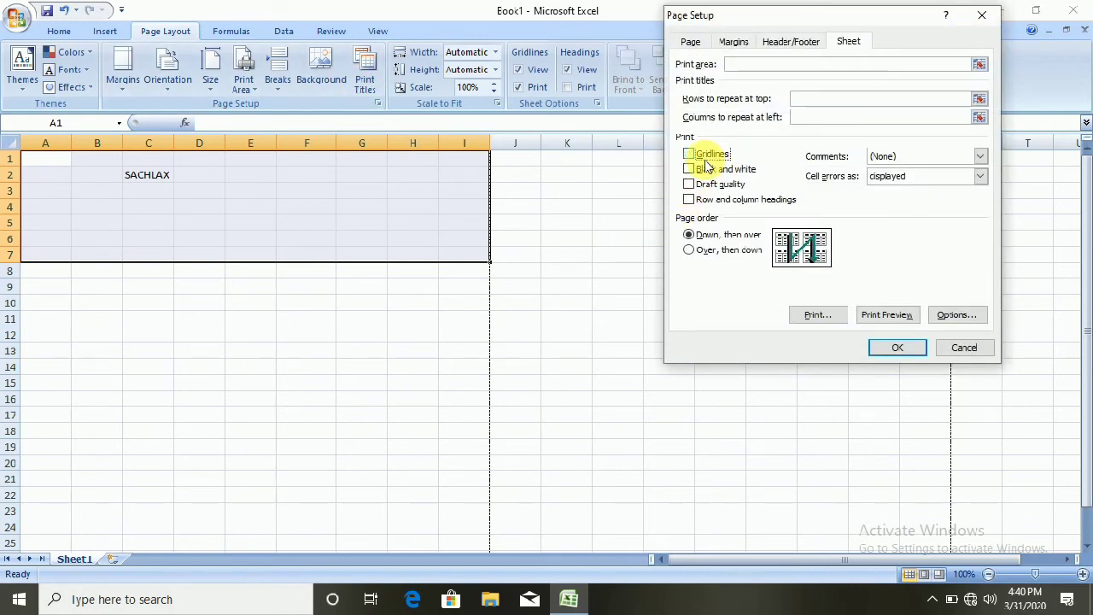
{"action": "left_click", "coordinate": [896, 352]}
{"action": "left_click", "coordinate": [476, 281]}
{"action": "left_click_drag", "start_coordinate": [127, 178], "coordinate": [226, 217]}
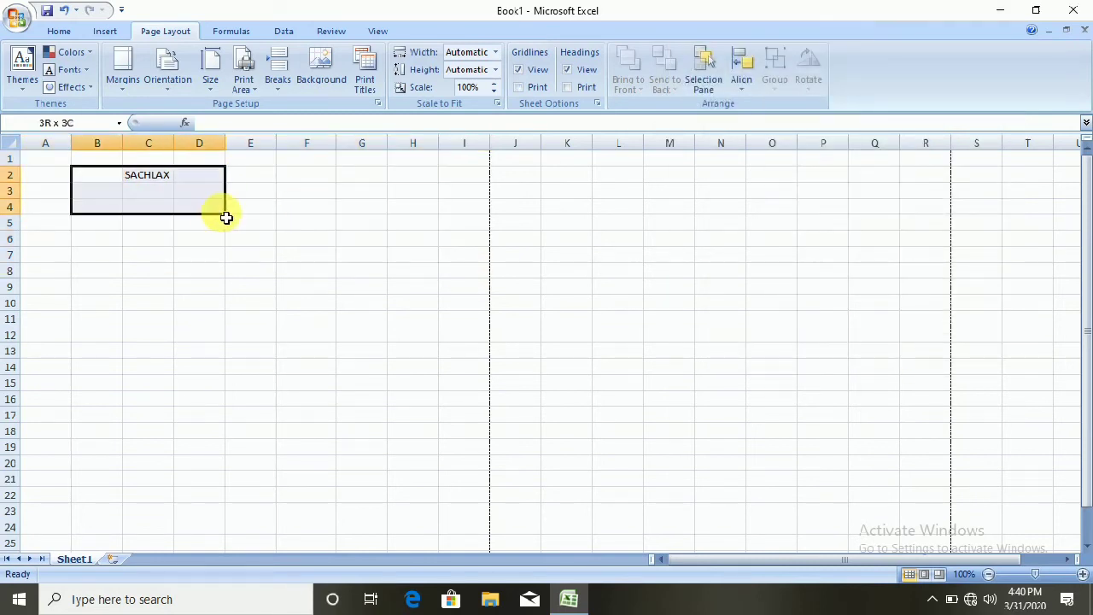
Step: Delete SACHLAX from cell C2
{"action": "left_click", "coordinate": [261, 220]}
{"action": "left_click", "coordinate": [182, 177]}
{"action": "left_click", "coordinate": [154, 179]}
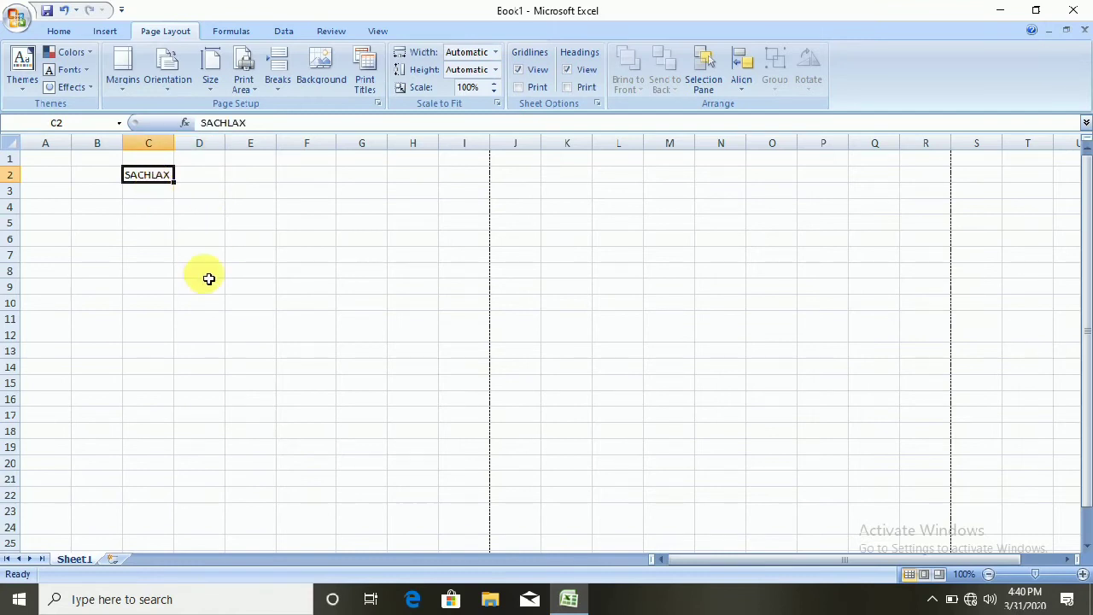
{"action": "key", "text": "Delete"}
{"action": "left_click", "coordinate": [269, 206]}
Step: Turn gridline printing on, preview, and dismiss the nothing-to-print message
{"action": "left_click", "coordinate": [364, 81]}
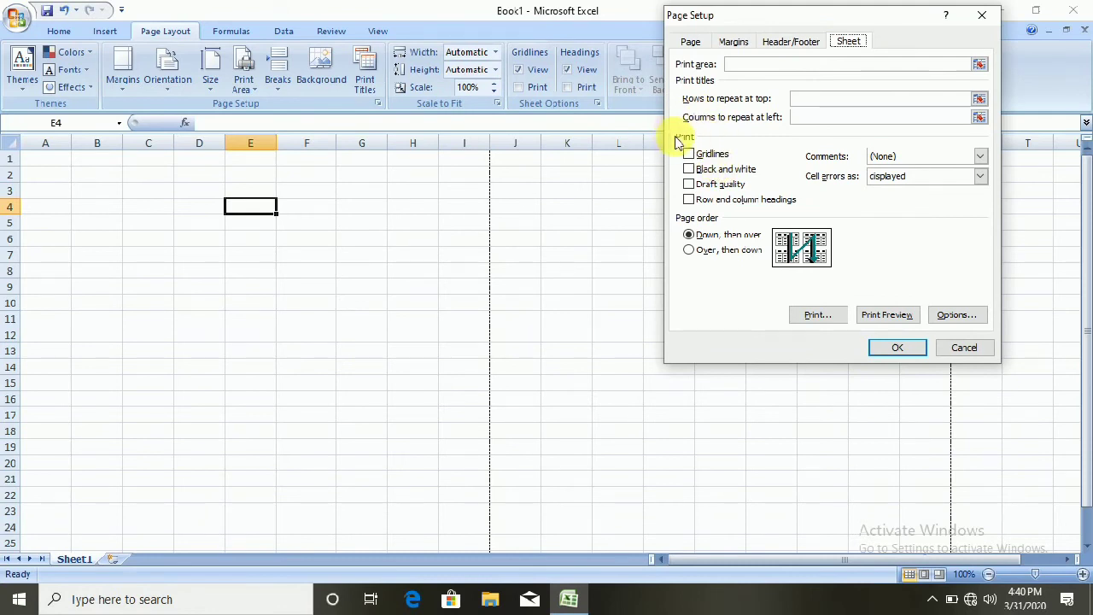
{"action": "left_click", "coordinate": [713, 155]}
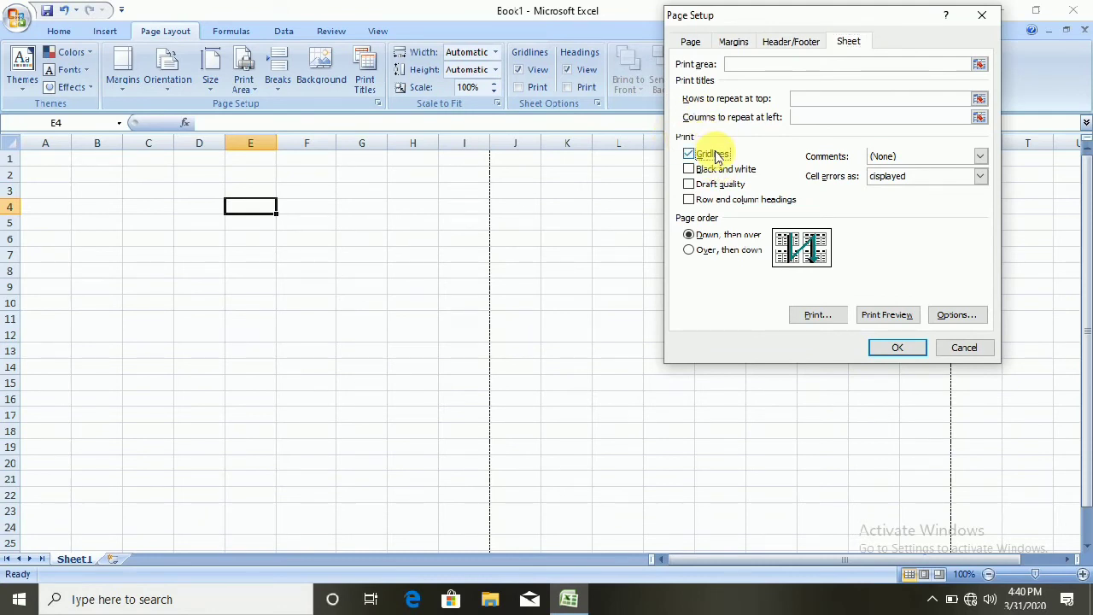
{"action": "left_click", "coordinate": [888, 316]}
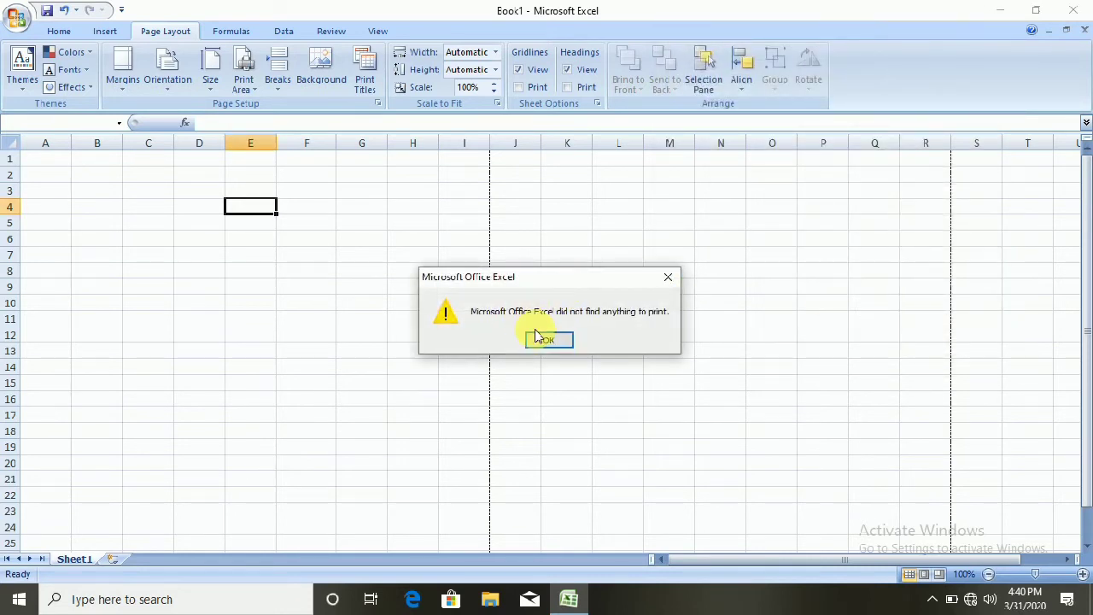
{"action": "left_click", "coordinate": [536, 341]}
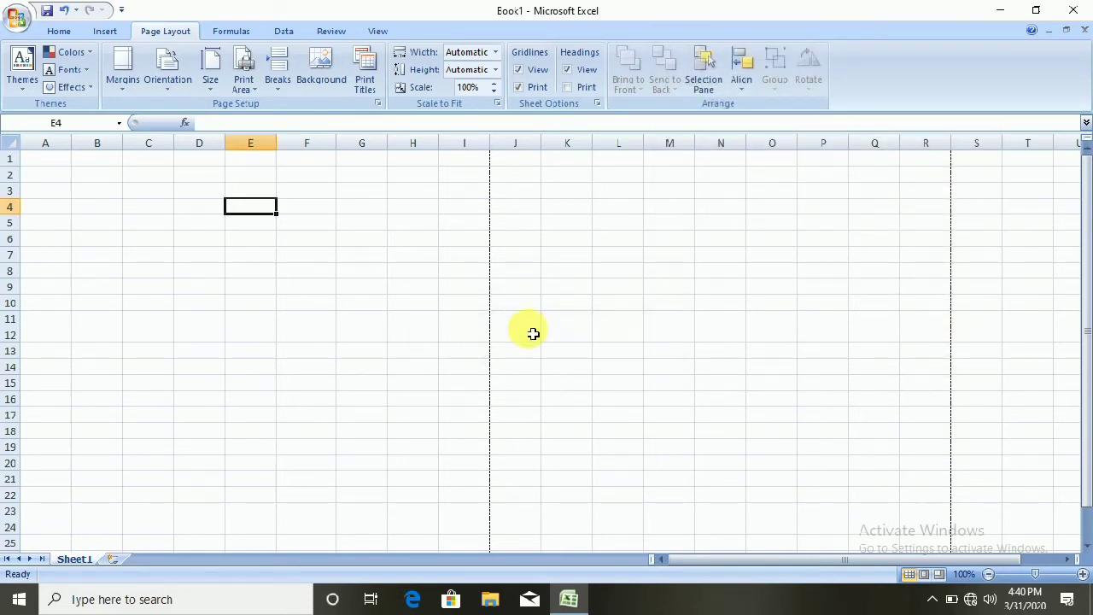
{"action": "left_click", "coordinate": [21, 19]}
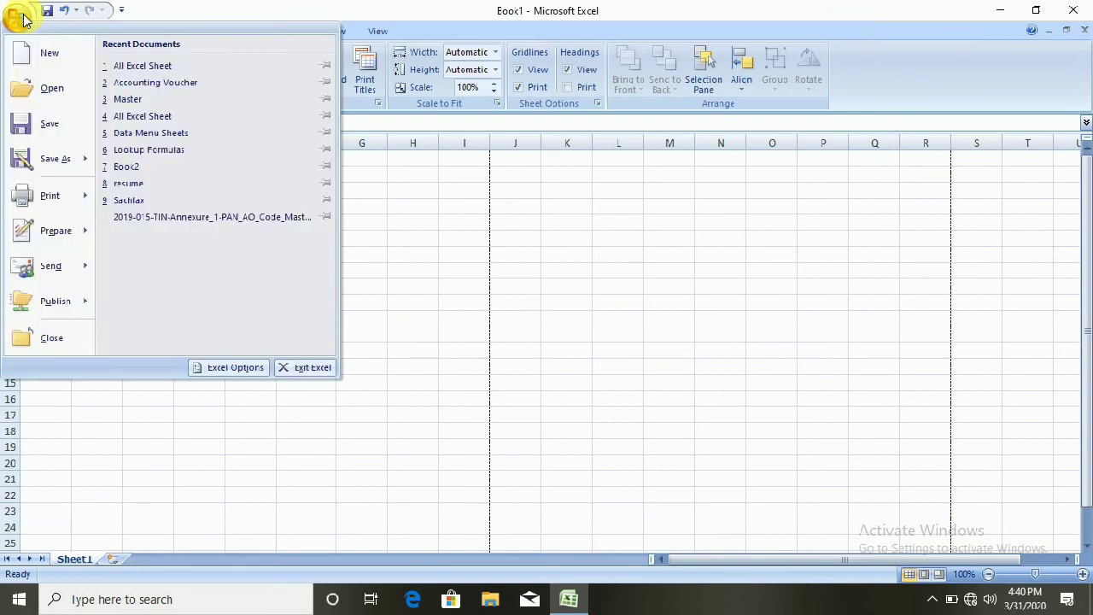
{"action": "left_click", "coordinate": [371, 300]}
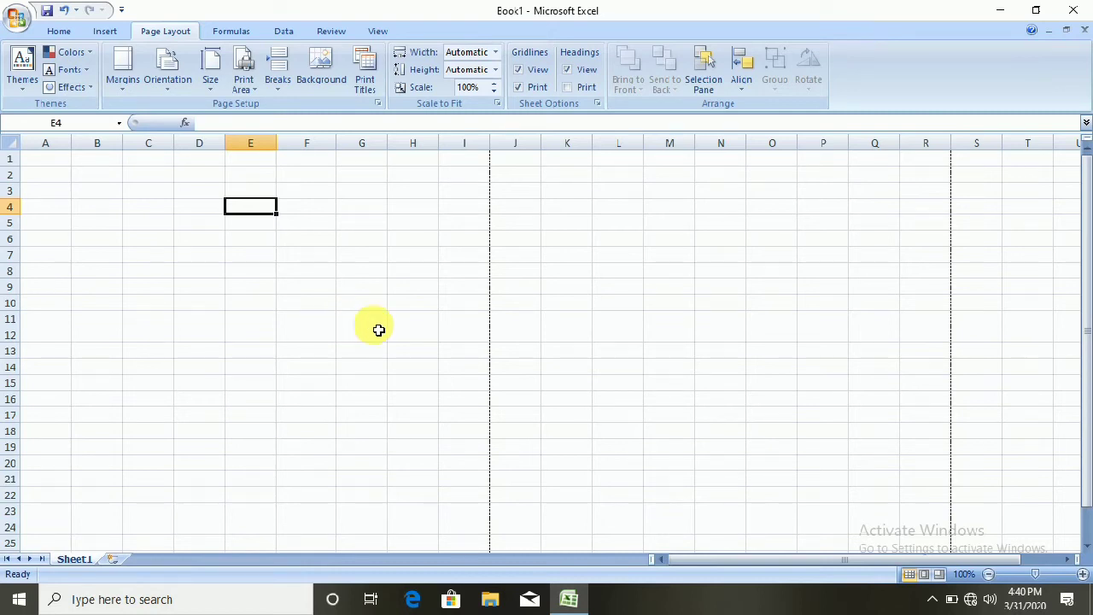
{"action": "left_click", "coordinate": [376, 286]}
{"action": "left_click", "coordinate": [46, 157]}
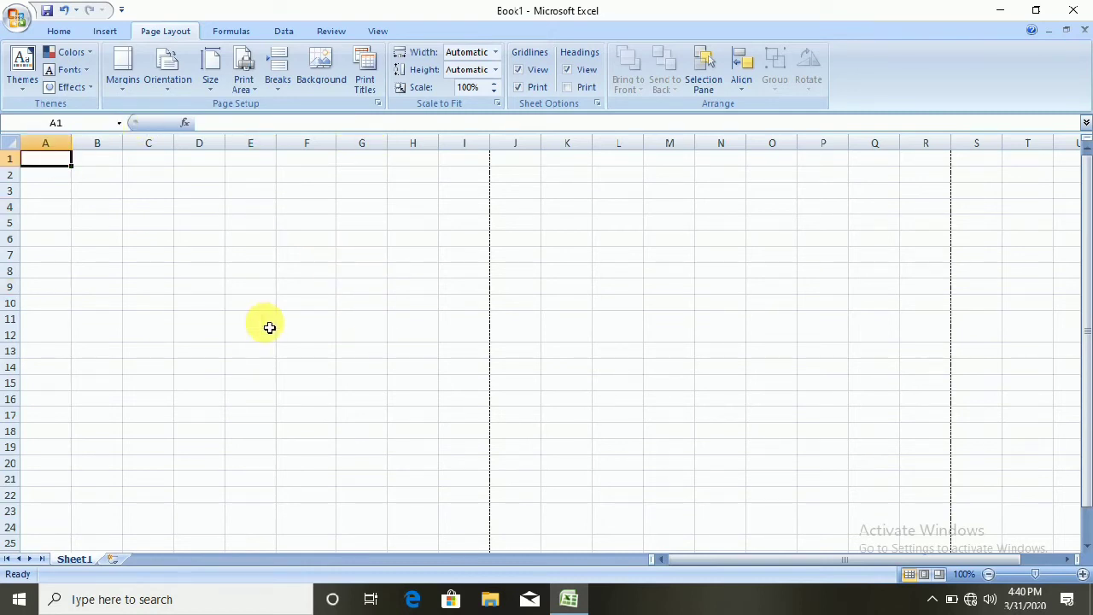
Step: Enter SACHLAX in A1 and copy it into C1, E1 and G1
{"action": "type", "text": "saC"}
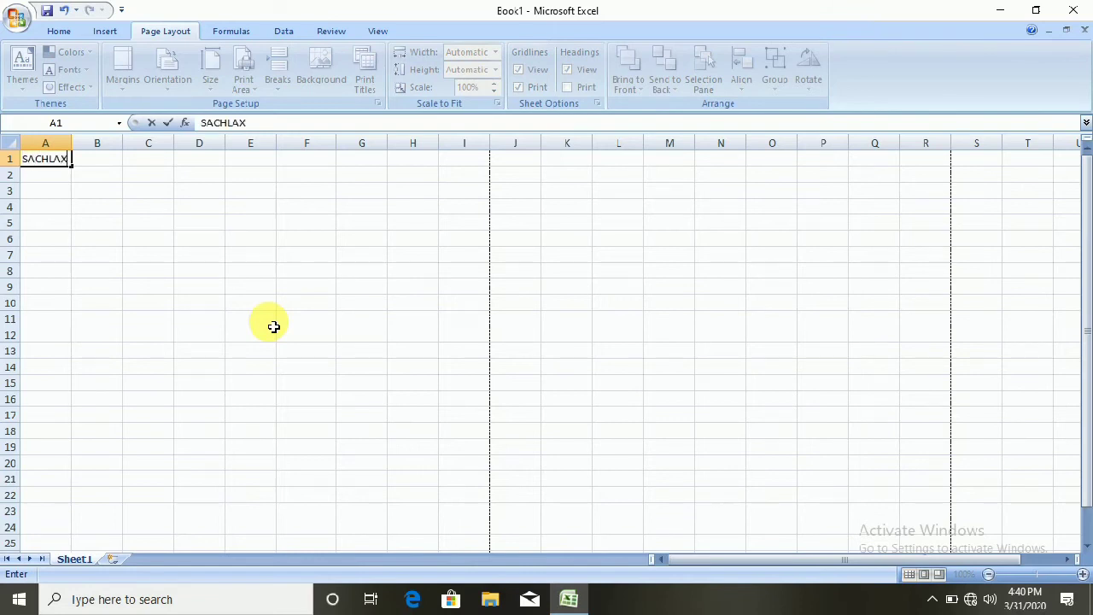
{"action": "key", "text": "Return"}
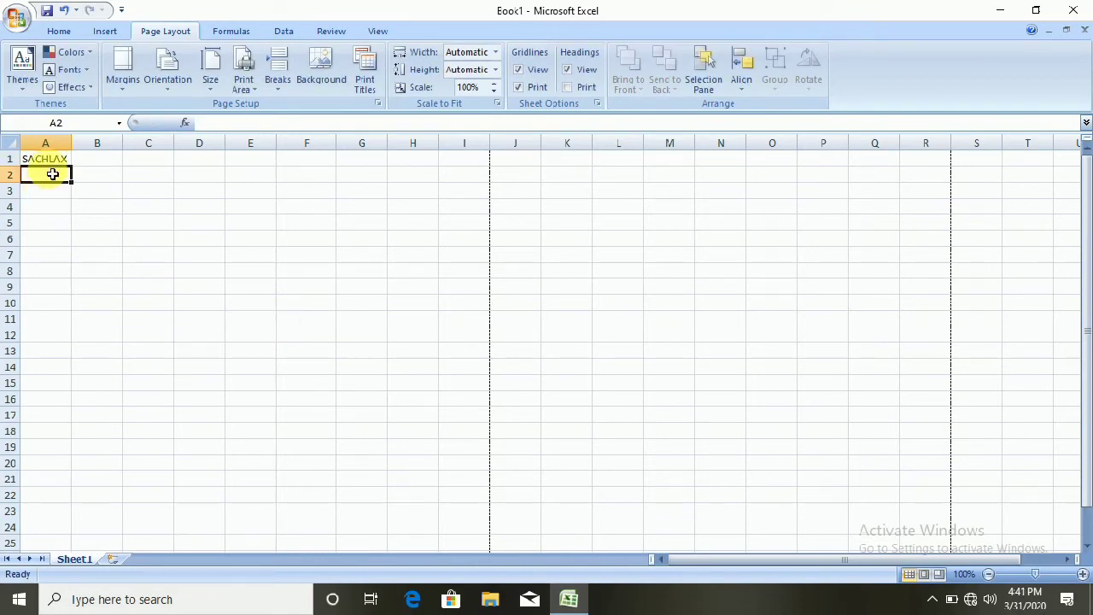
{"action": "left_click", "coordinate": [47, 160]}
{"action": "key", "text": "ctrl+c"}
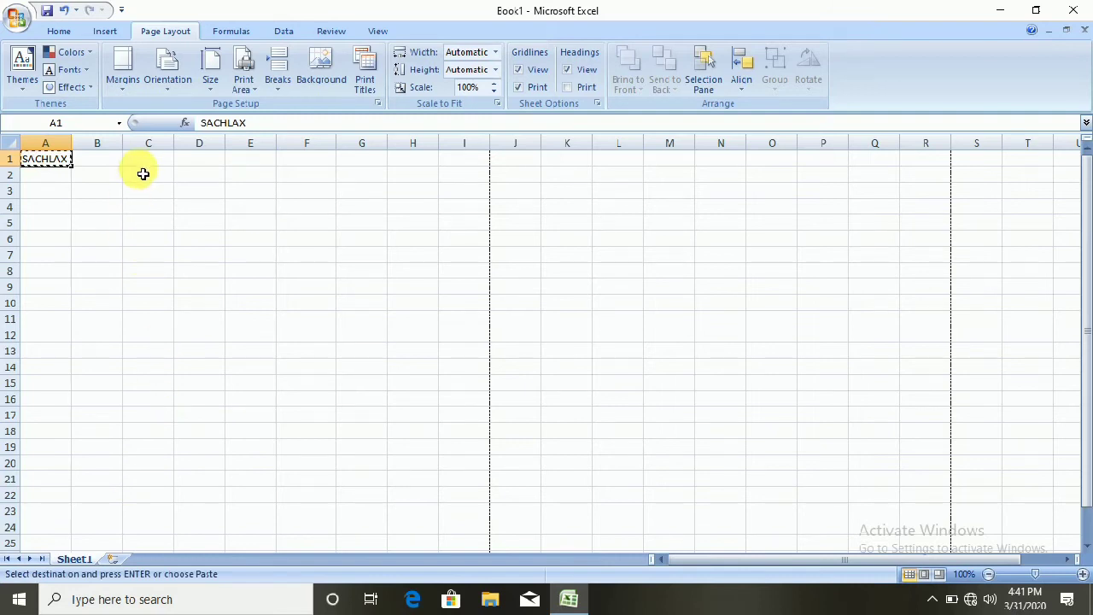
{"action": "left_click", "coordinate": [148, 159]}
{"action": "key", "text": "ctrl+v"}
{"action": "left_click", "coordinate": [249, 159]}
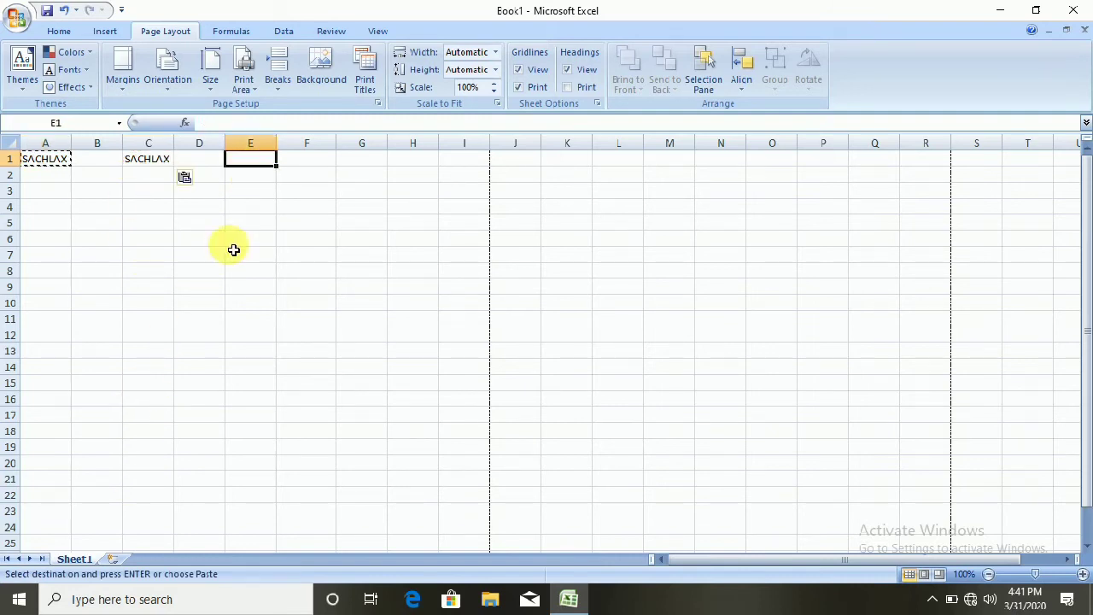
{"action": "key", "text": "ctrl+v"}
{"action": "left_click", "coordinate": [359, 162]}
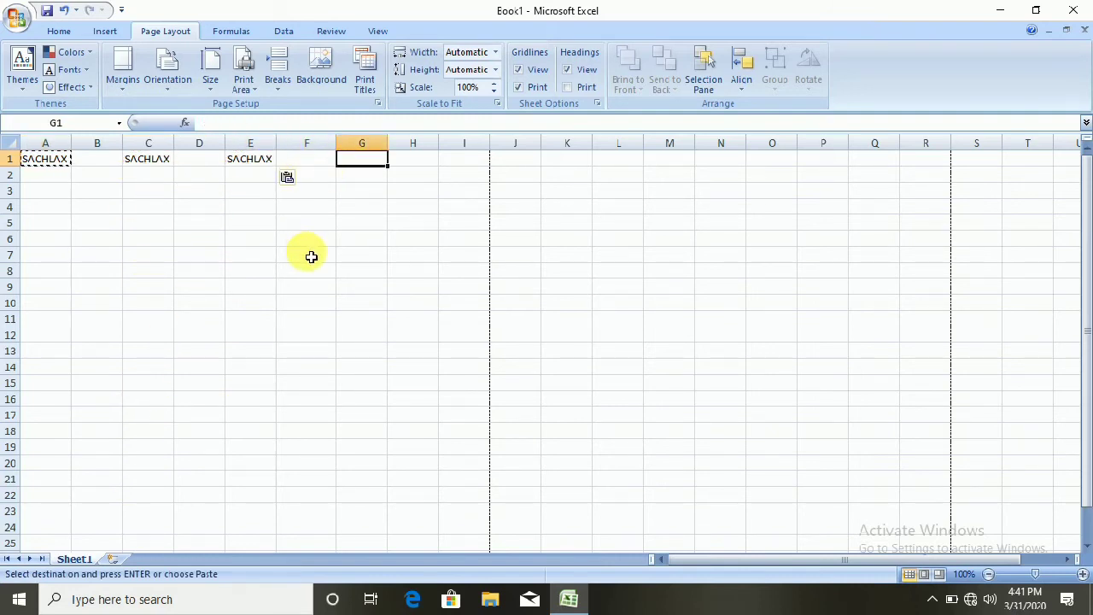
{"action": "key", "text": "ctrl+v"}
{"action": "left_click", "coordinate": [462, 158]}
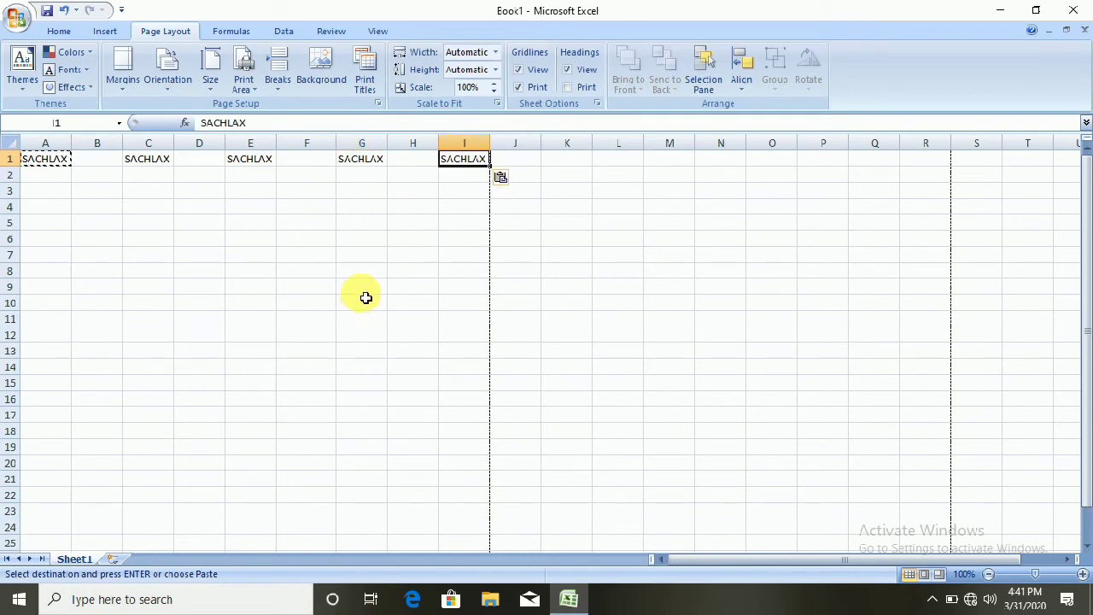
Step: Copy the A1:I1 SACHLAX row into rows 3, 5, 7 and 10
{"action": "left_click_drag", "start_coordinate": [68, 164], "coordinate": [462, 160]}
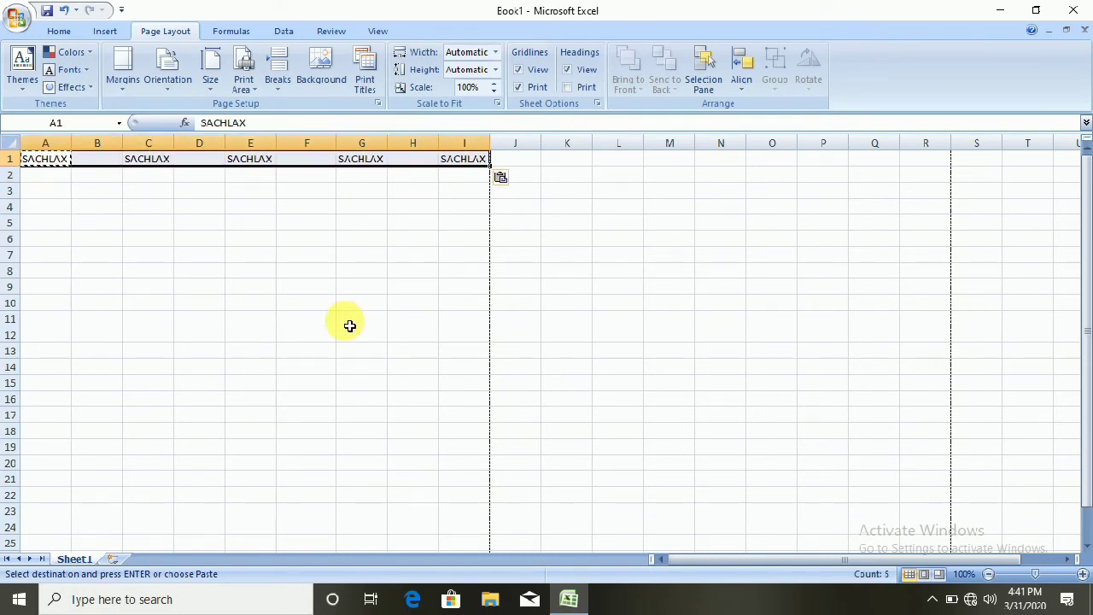
{"action": "key", "text": "ctrl+c"}
{"action": "left_click", "coordinate": [46, 191]}
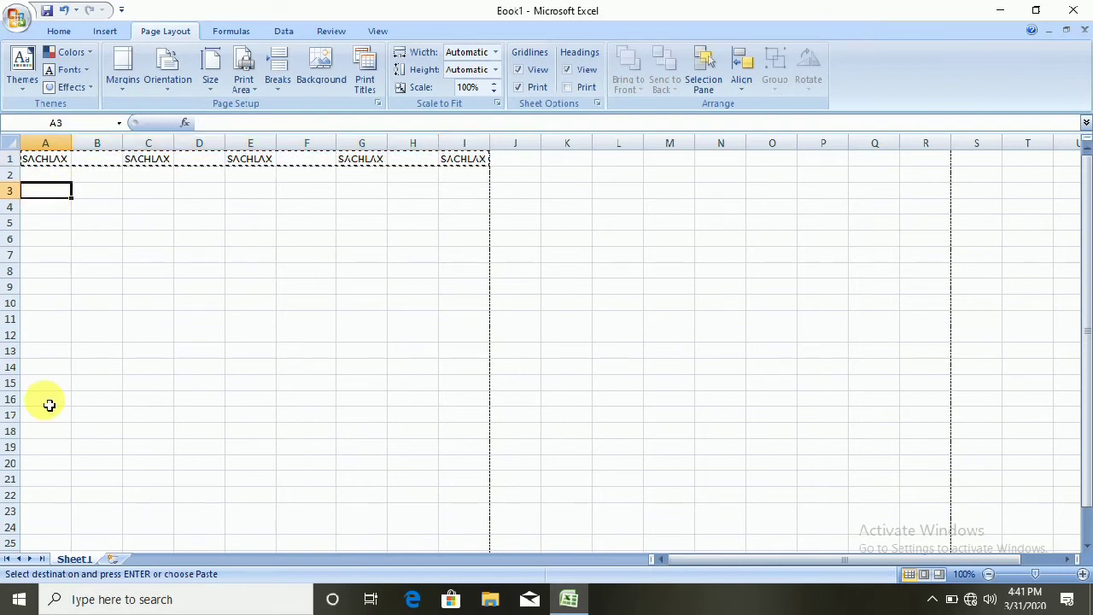
{"action": "key", "text": "ctrl+v"}
{"action": "left_click", "coordinate": [51, 224]}
{"action": "key", "text": "ctrl+v"}
{"action": "left_click", "coordinate": [48, 256]}
{"action": "key", "text": "ctrl+v"}
{"action": "left_click", "coordinate": [60, 302]}
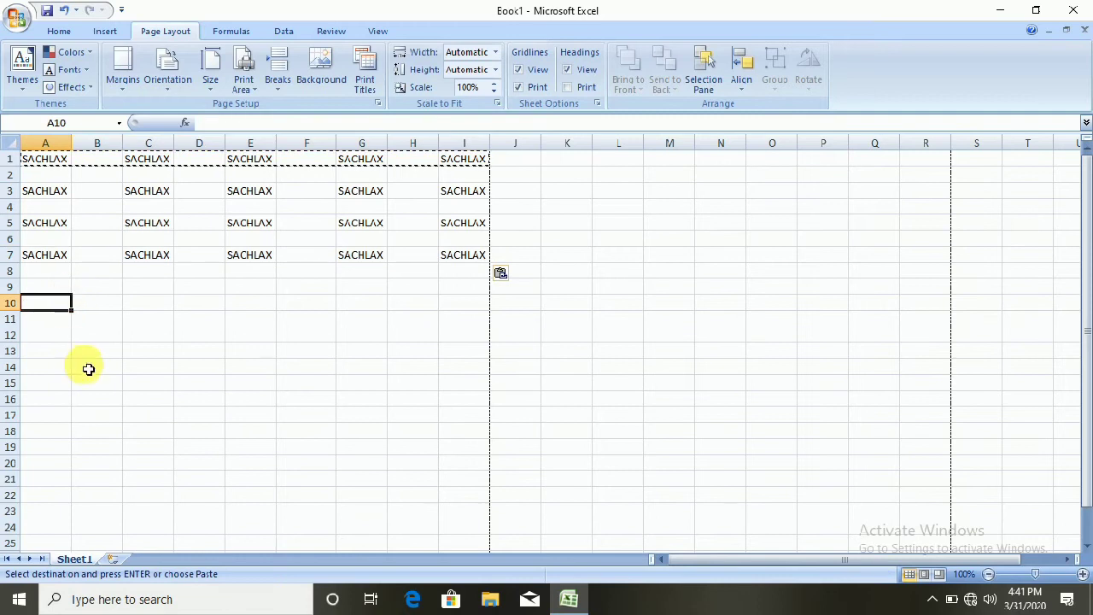
{"action": "key", "text": "ctrl+v"}
{"action": "left_click", "coordinate": [148, 334]}
{"action": "key", "text": "Escape"}
{"action": "mouse_move", "coordinate": [43, 159]}
{"action": "left_mouse_down"}
{"action": "mouse_move", "coordinate": [420, 240]}
{"action": "mouse_move", "coordinate": [463, 304]}
{"action": "left_mouse_up"}
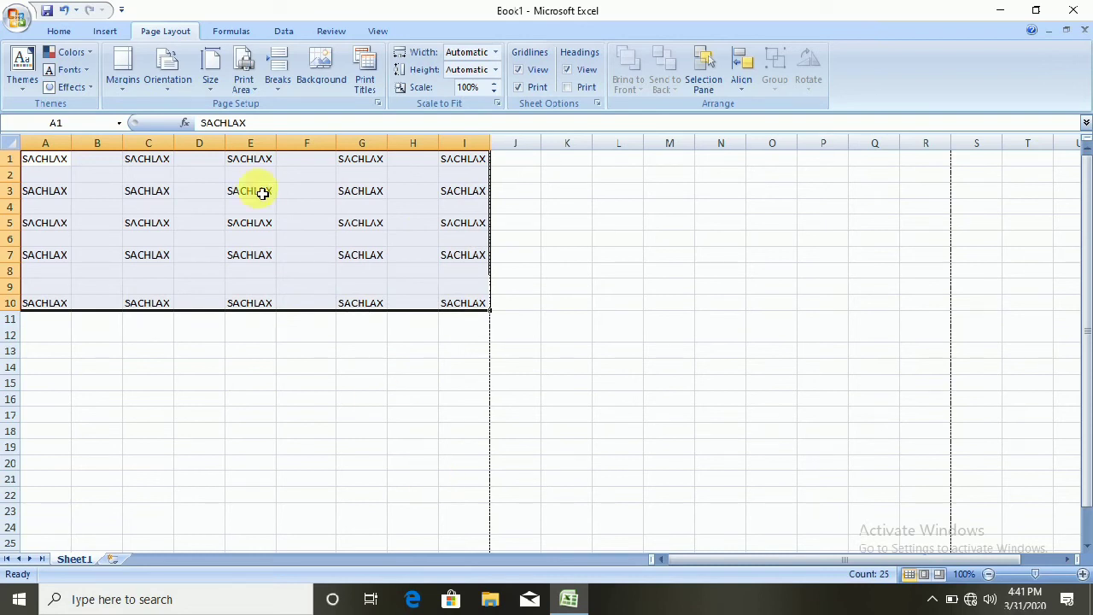
{"action": "left_click", "coordinate": [364, 81]}
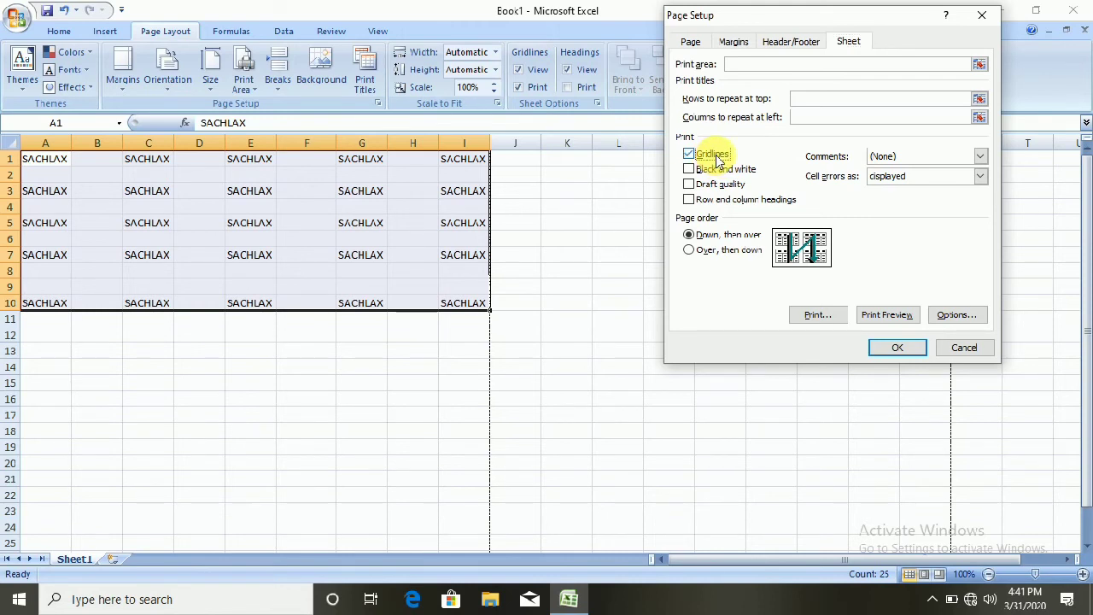
Step: Preview the SACHLAX block with gridlines, then with gridline printing turned off
{"action": "left_click", "coordinate": [886, 318]}
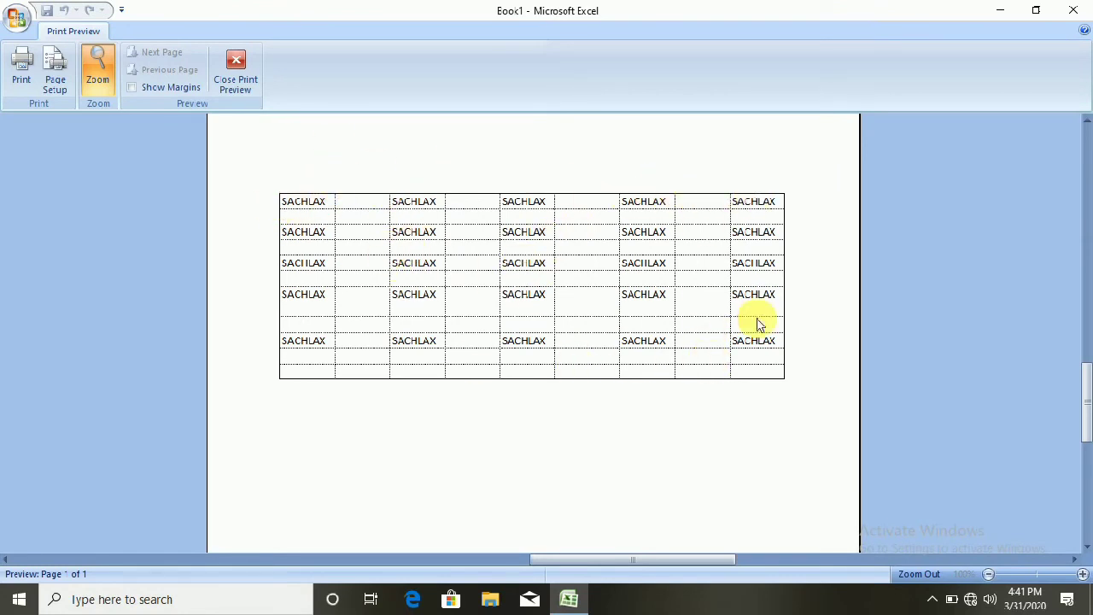
{"action": "left_click", "coordinate": [236, 68]}
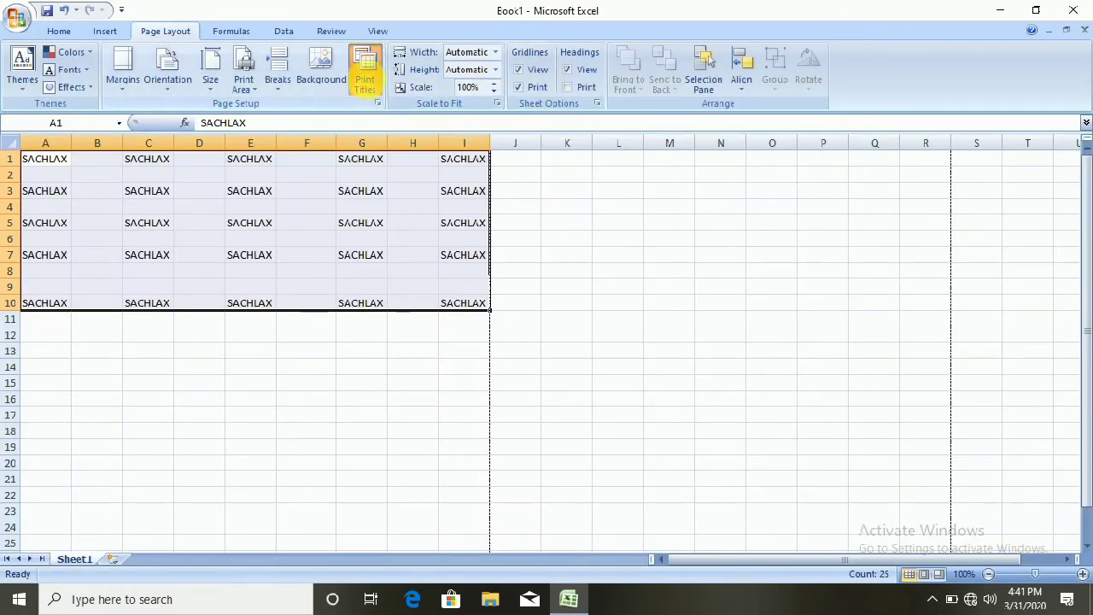
{"action": "left_click", "coordinate": [364, 77]}
{"action": "left_click", "coordinate": [717, 156]}
{"action": "left_click", "coordinate": [886, 314]}
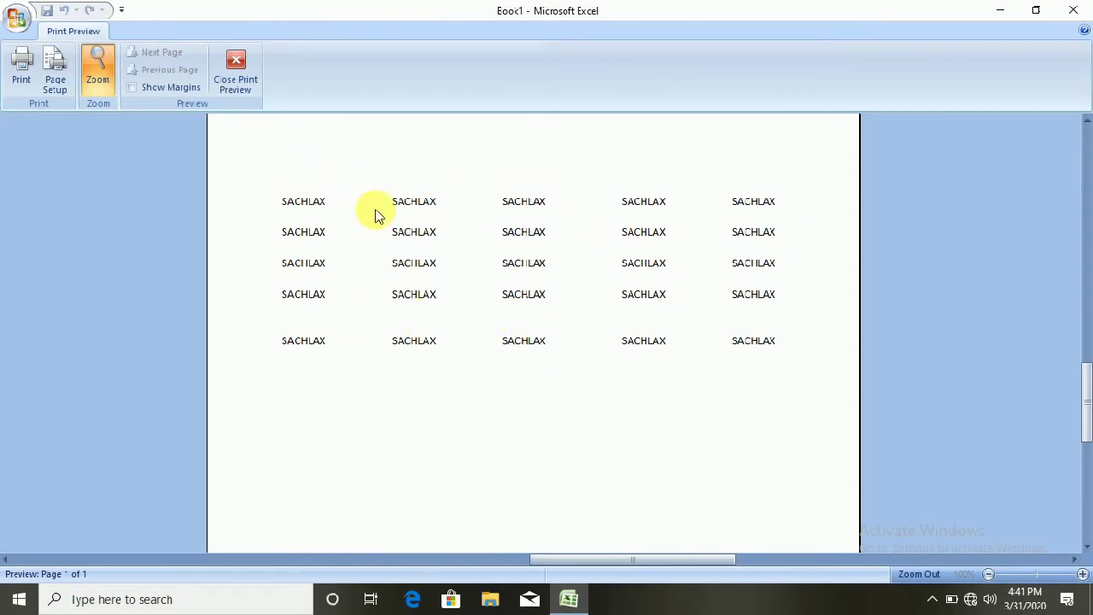
{"action": "left_click", "coordinate": [241, 77]}
Step: Switch on black-and-white printing and preview the page
{"action": "left_click", "coordinate": [364, 83]}
{"action": "left_click", "coordinate": [734, 171]}
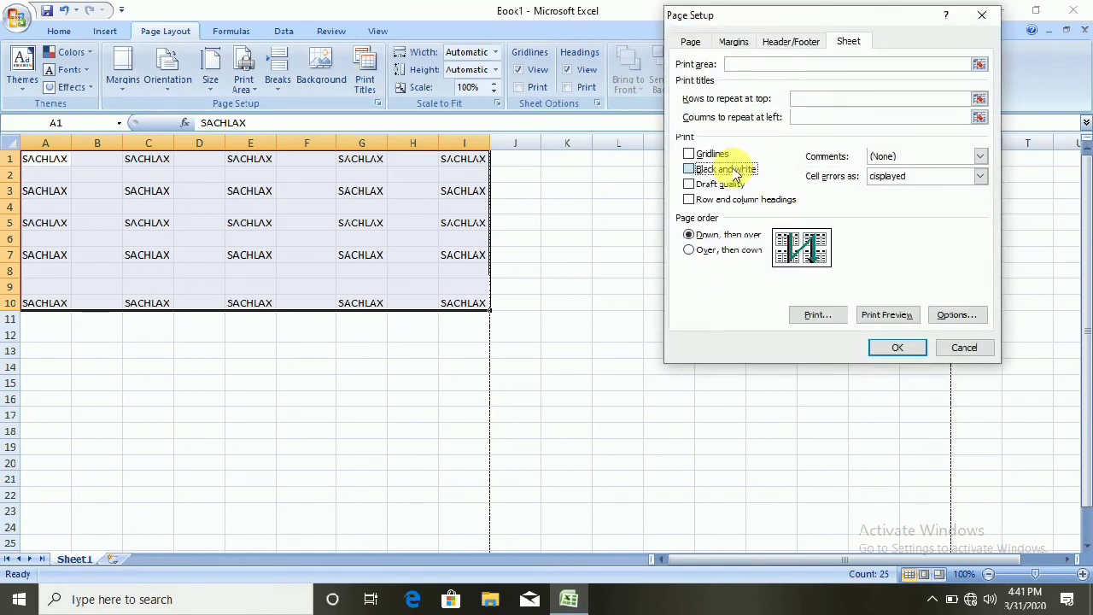
{"action": "left_click", "coordinate": [885, 316]}
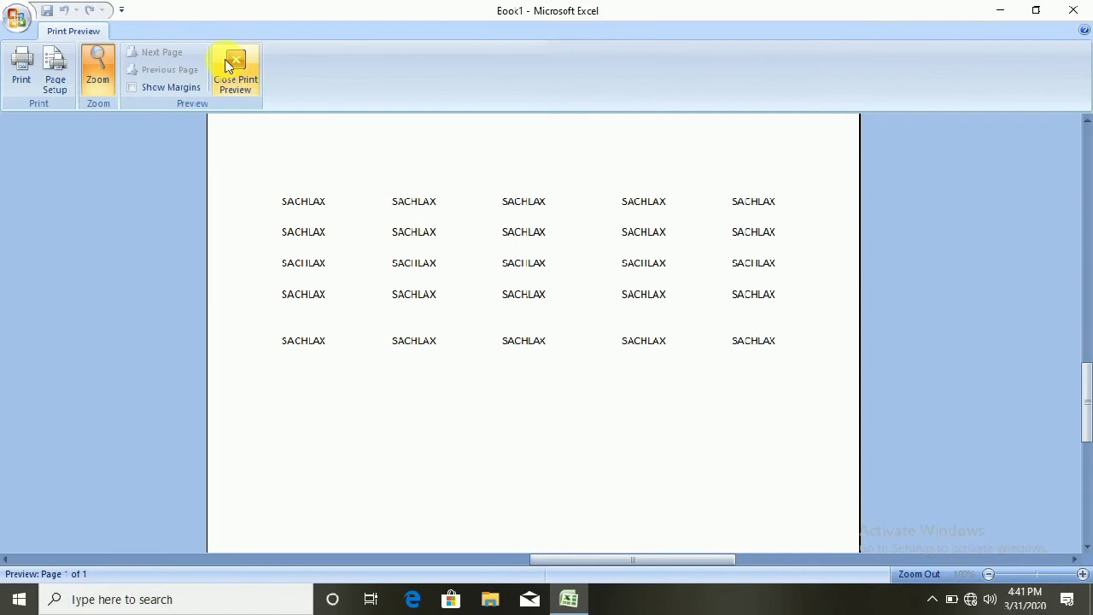
{"action": "left_click", "coordinate": [232, 69]}
{"action": "mouse_move", "coordinate": [34, 159]}
{"action": "left_mouse_down"}
{"action": "mouse_move", "coordinate": [483, 305]}
{"action": "mouse_move", "coordinate": [483, 290]}
{"action": "left_mouse_up"}
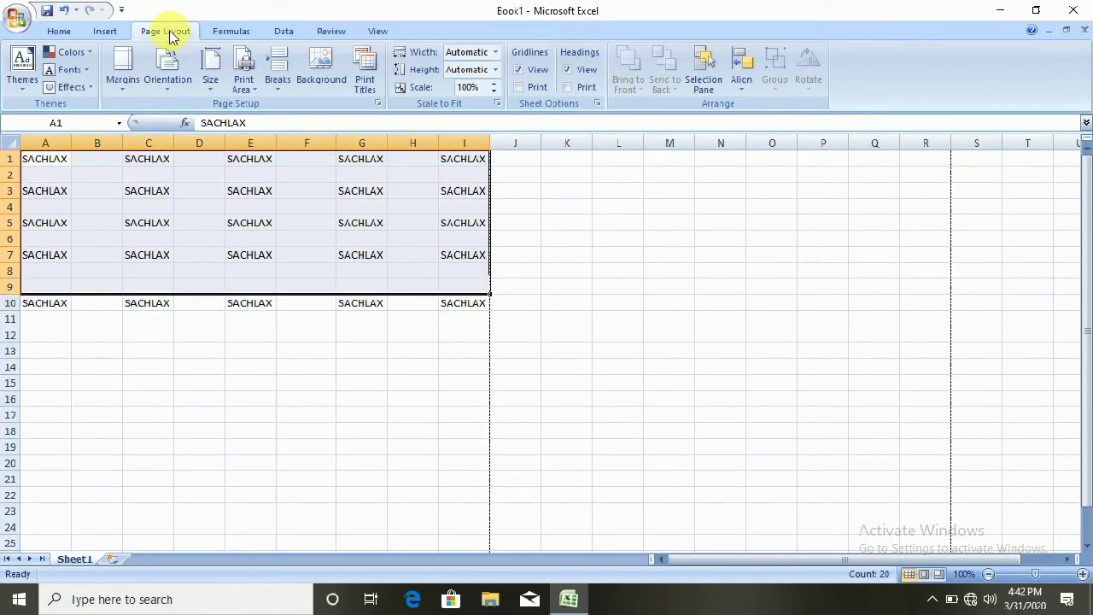
Step: Colour the SACHLAX text in A1:I10 red
{"action": "key", "text": "shift+Down"}
{"action": "left_click", "coordinate": [70, 33]}
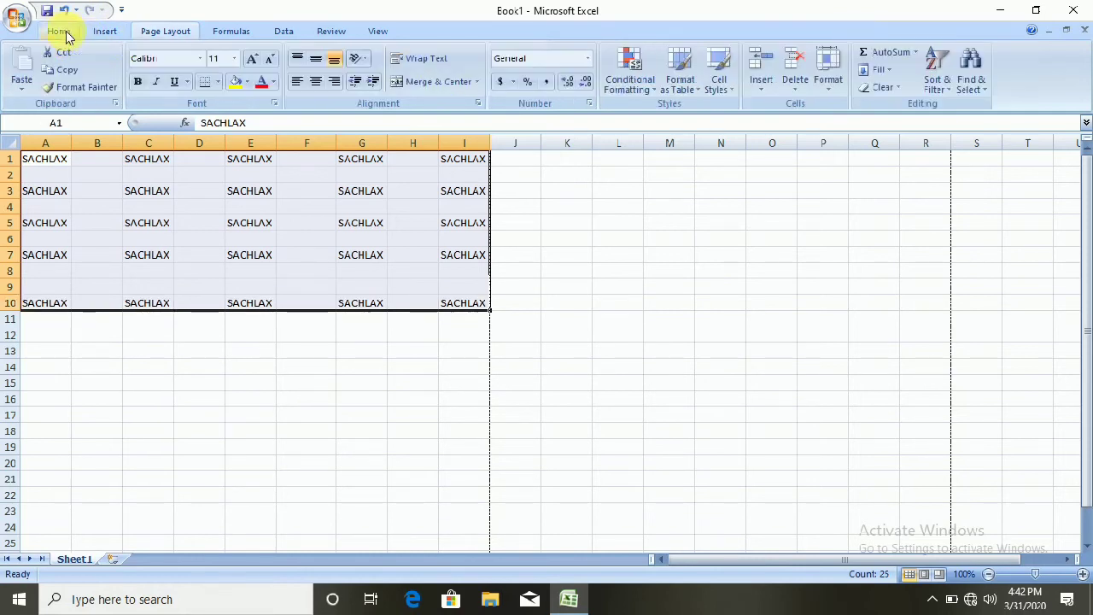
{"action": "left_click", "coordinate": [262, 84]}
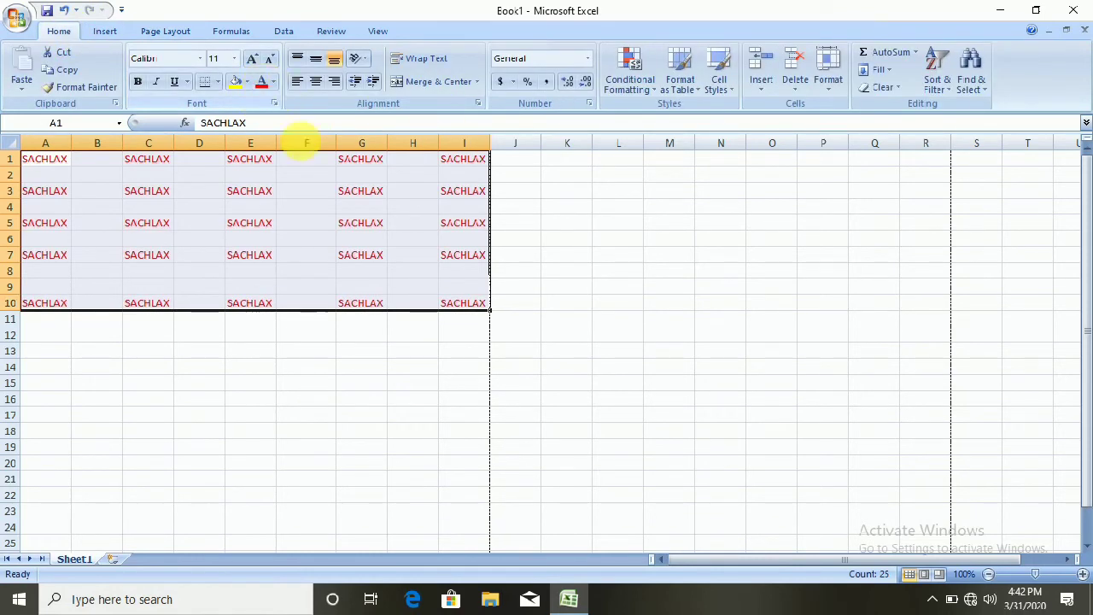
{"action": "left_click", "coordinate": [327, 351]}
Step: Try a yellow fill on A1:I10, then undo it
{"action": "mouse_move", "coordinate": [46, 160]}
{"action": "left_mouse_down"}
{"action": "mouse_move", "coordinate": [519, 269]}
{"action": "mouse_move", "coordinate": [471, 315]}
{"action": "left_mouse_up"}
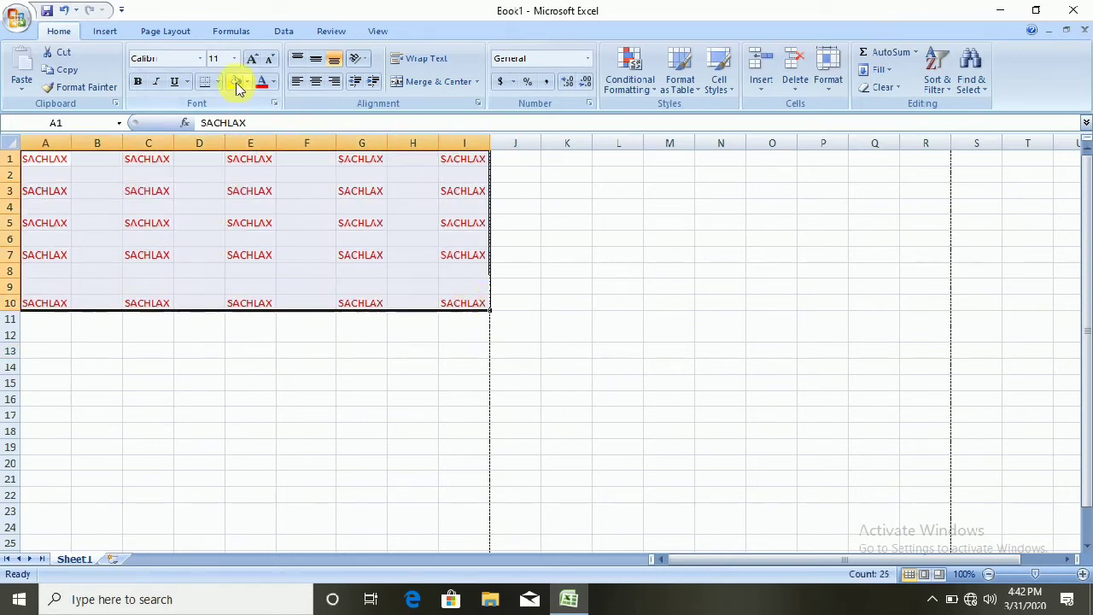
{"action": "left_click", "coordinate": [236, 82]}
{"action": "left_click", "coordinate": [568, 288]}
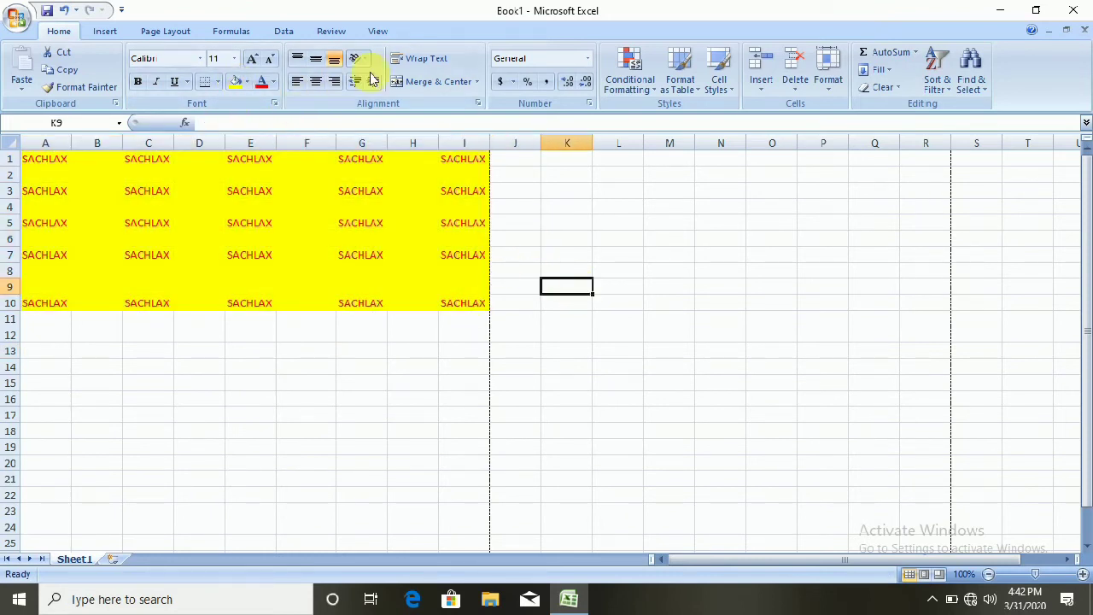
{"action": "left_click_drag", "start_coordinate": [53, 160], "coordinate": [483, 303]}
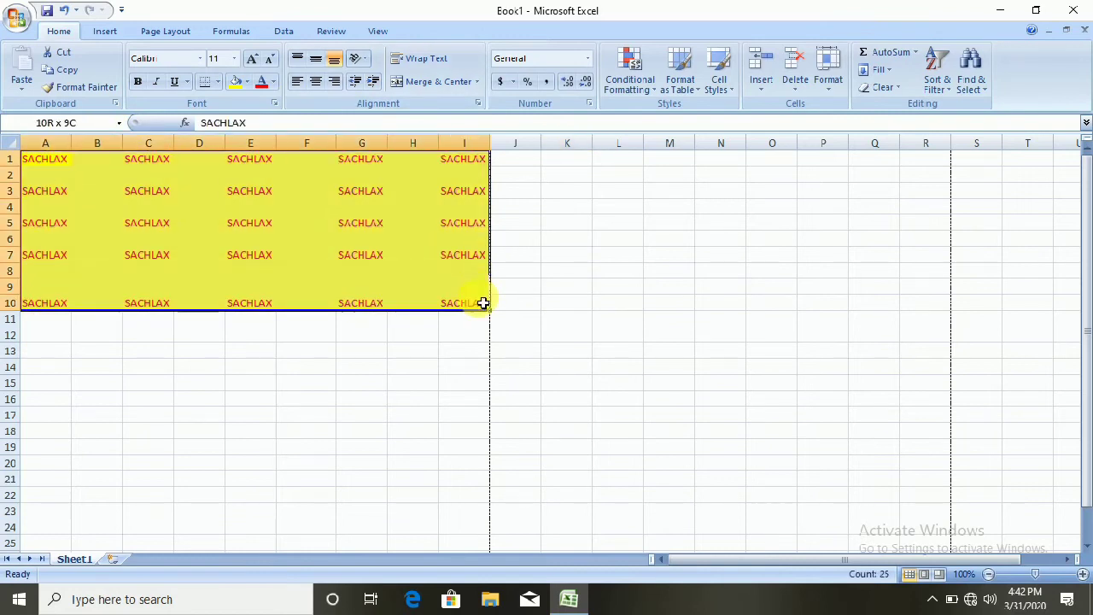
{"action": "key", "text": "ctrl+z"}
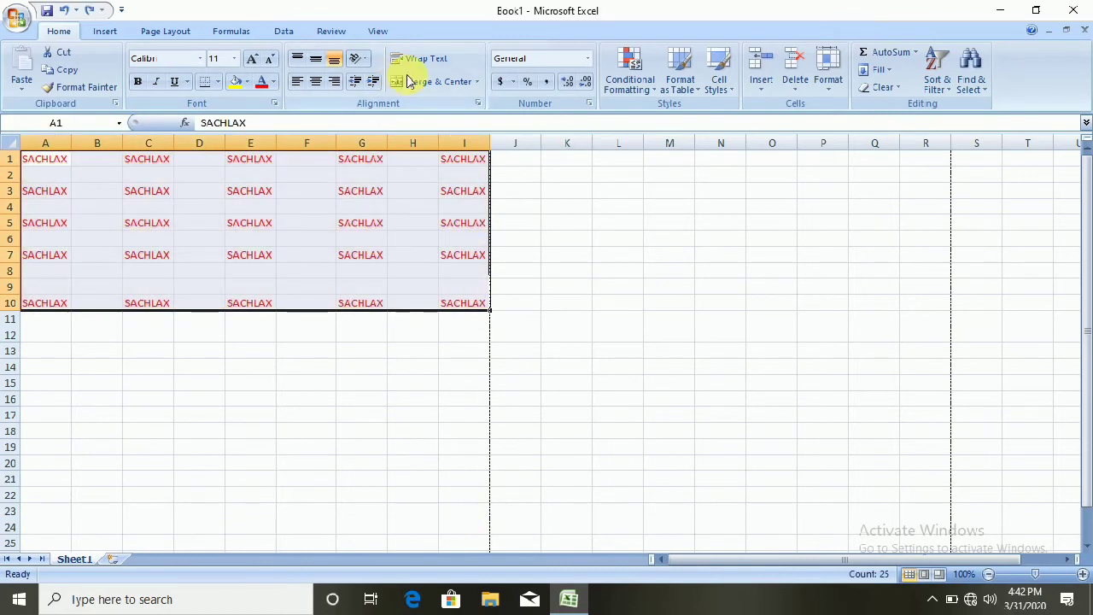
{"action": "left_click", "coordinate": [167, 32]}
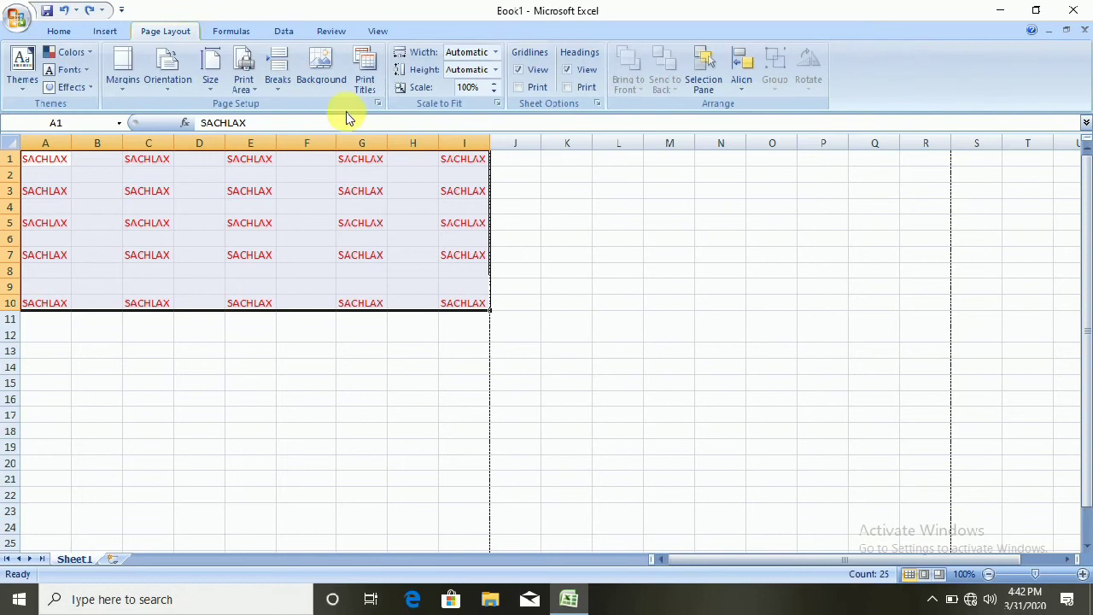
Step: Preview the sheet's printout, then turn on gridline printing and preview it again
{"action": "left_click", "coordinate": [364, 81]}
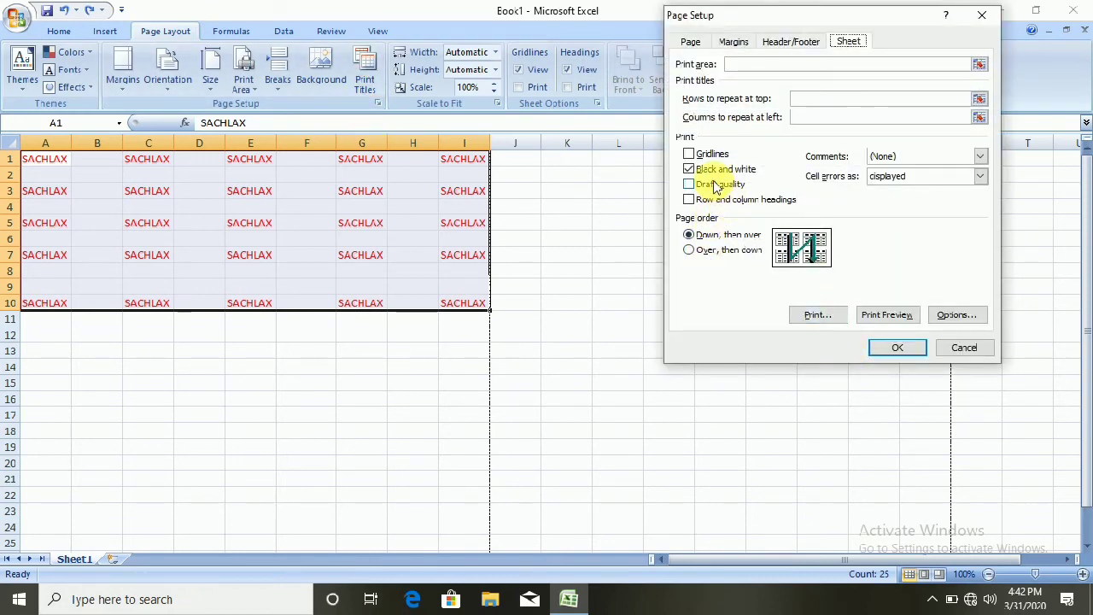
{"action": "left_click", "coordinate": [888, 314]}
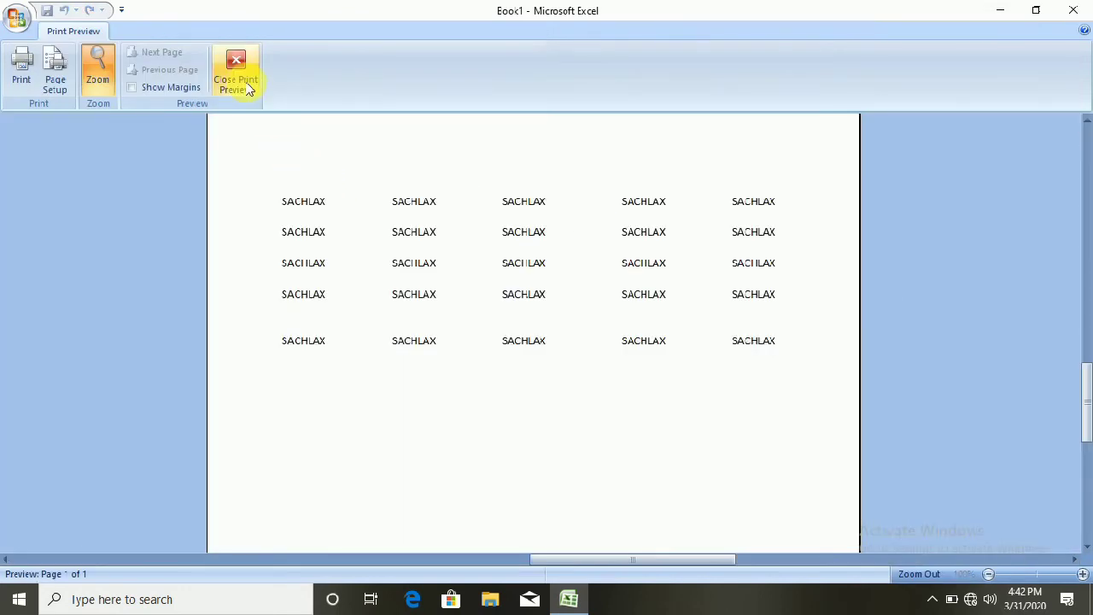
{"action": "left_click", "coordinate": [243, 83]}
{"action": "left_click", "coordinate": [372, 94]}
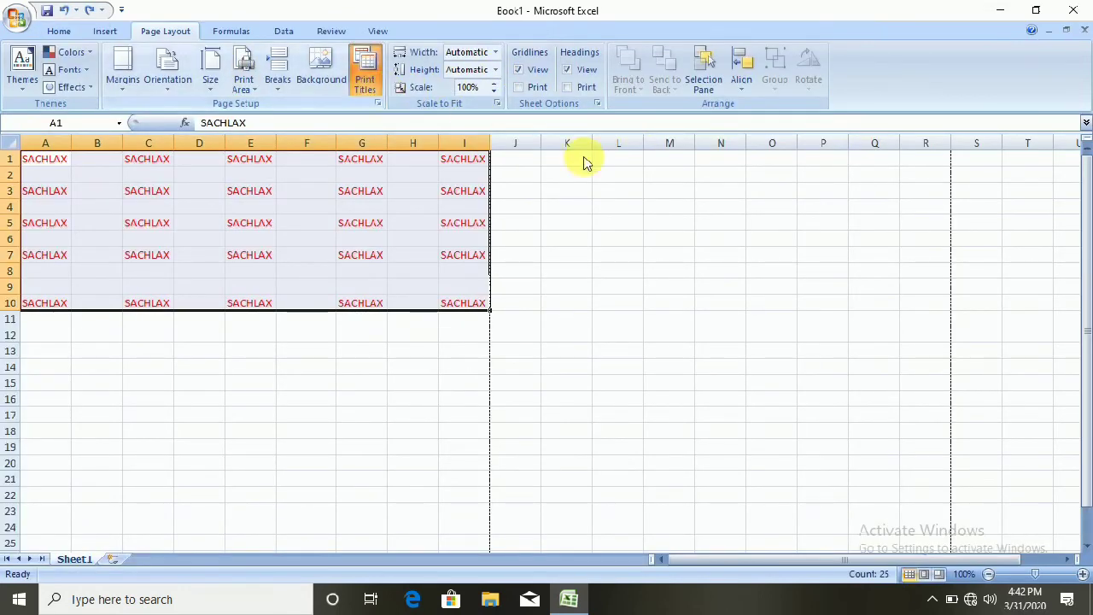
{"action": "left_click", "coordinate": [705, 161]}
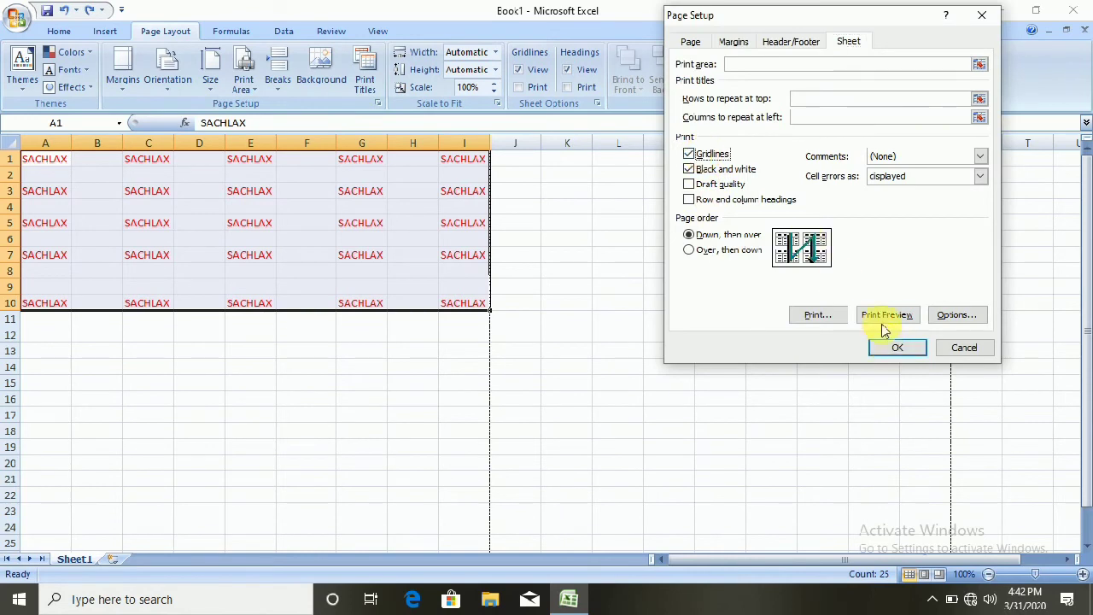
{"action": "left_click", "coordinate": [879, 316]}
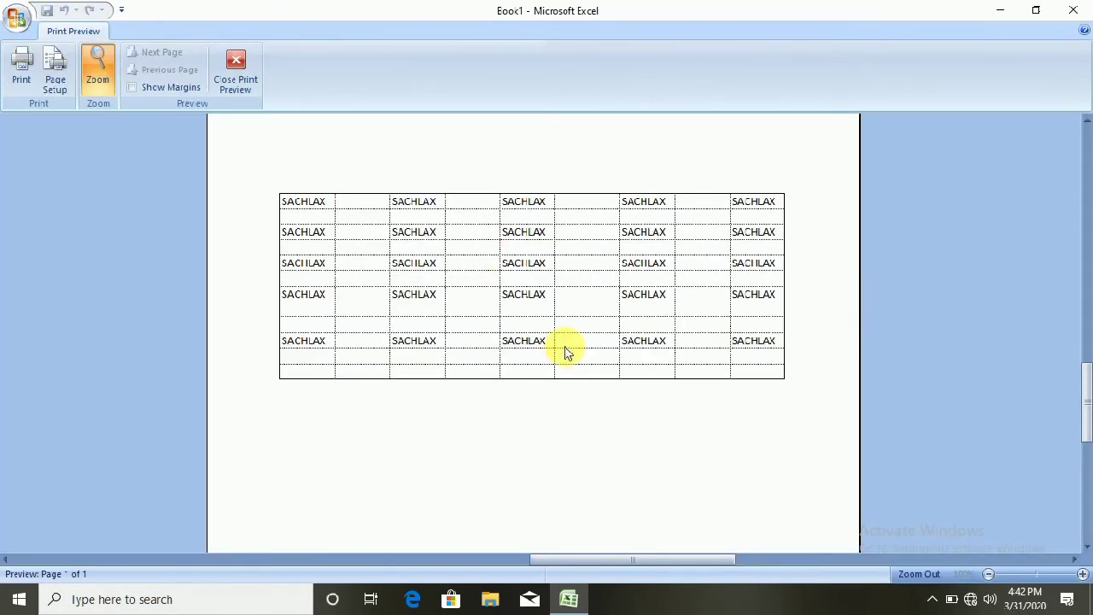
{"action": "left_click", "coordinate": [243, 90]}
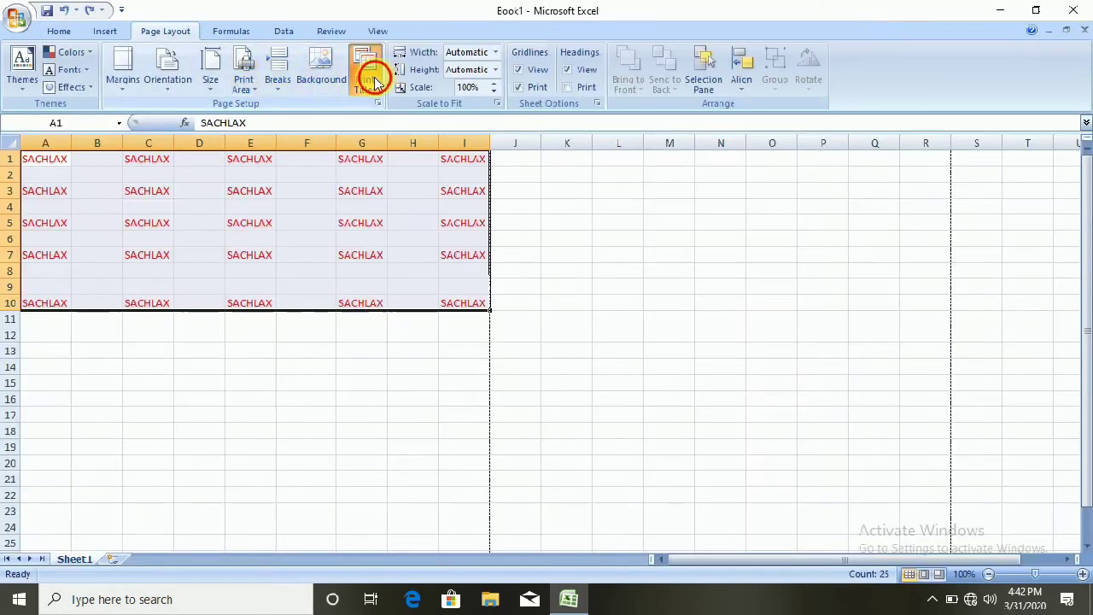
Step: Turn off black-and-white printing and preview the result
{"action": "left_click", "coordinate": [365, 77]}
{"action": "left_click", "coordinate": [707, 170]}
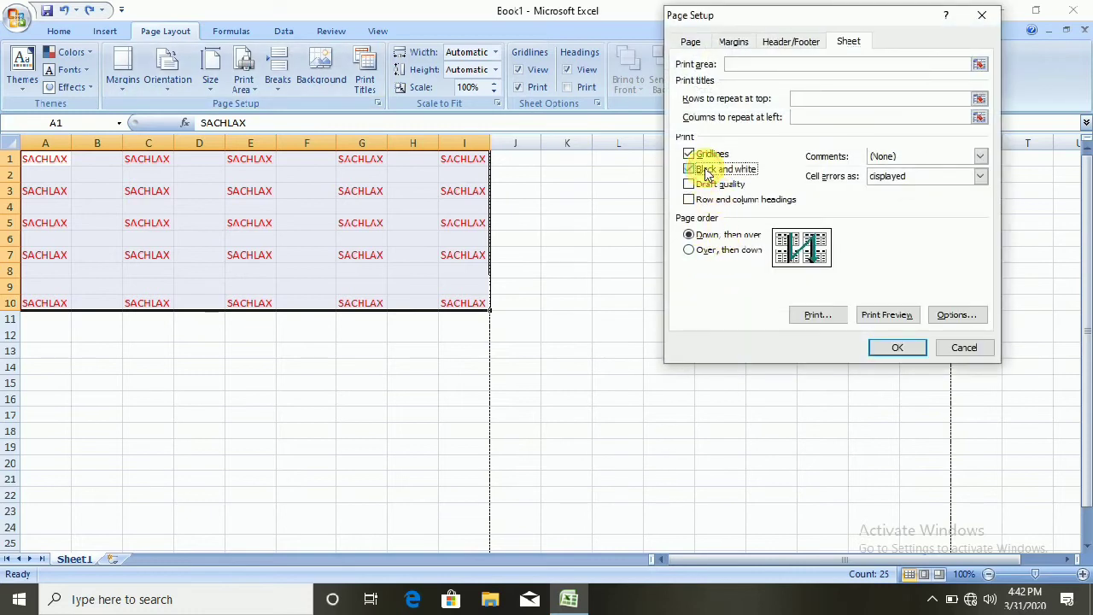
{"action": "left_click", "coordinate": [858, 314]}
{"action": "left_click", "coordinate": [235, 68]}
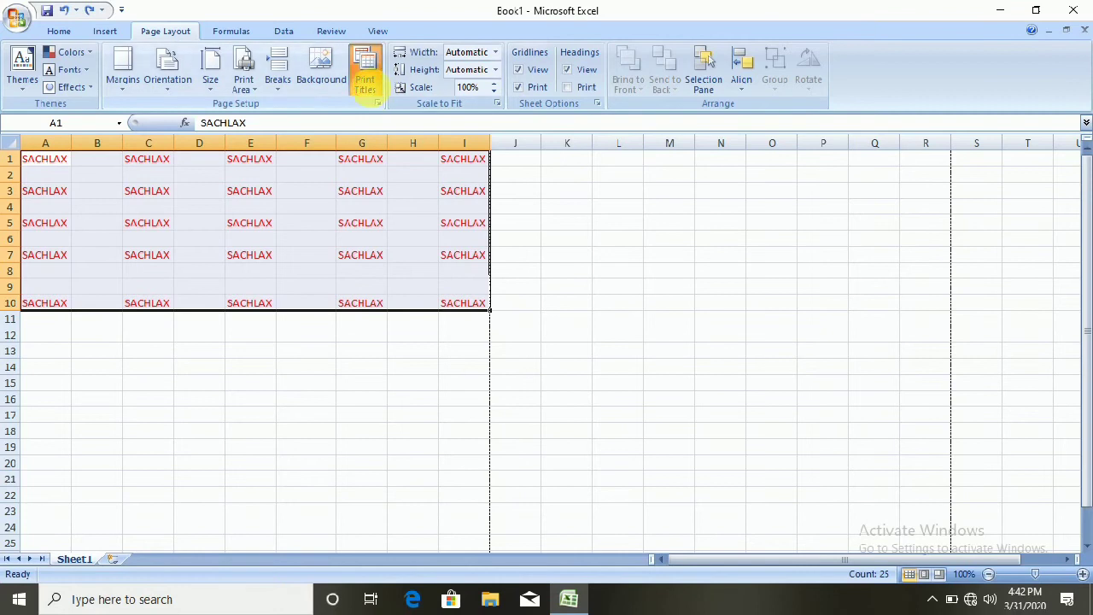
Step: Preview the printout in draft quality, then close Page Setup
{"action": "left_click", "coordinate": [370, 86]}
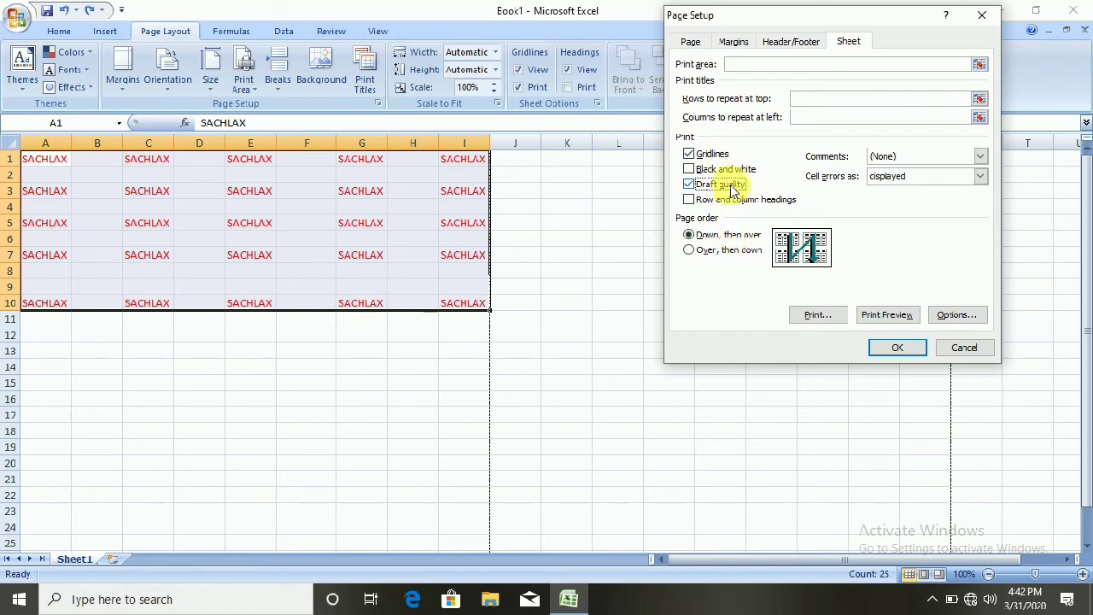
{"action": "left_click", "coordinate": [884, 314]}
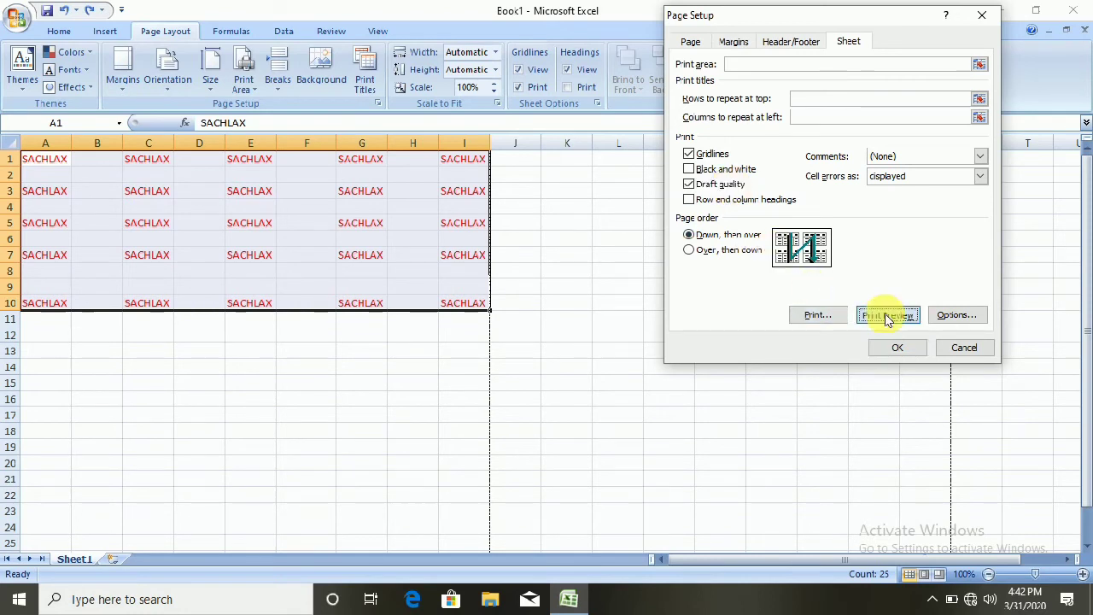
{"action": "left_click", "coordinate": [237, 75]}
{"action": "left_click", "coordinate": [367, 92]}
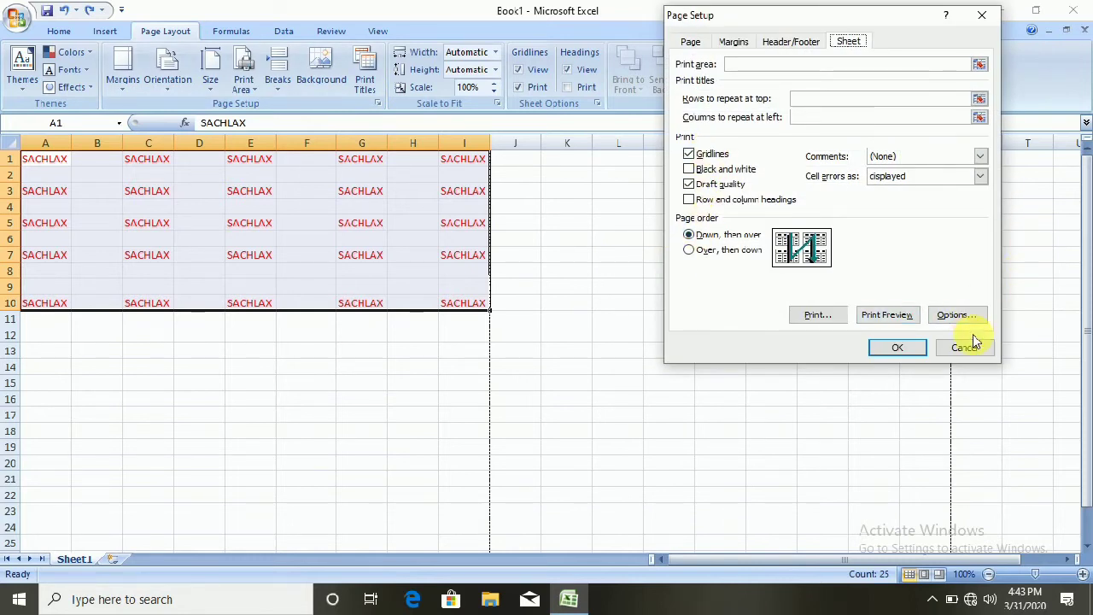
{"action": "left_click", "coordinate": [964, 349]}
{"action": "left_click", "coordinate": [105, 31]}
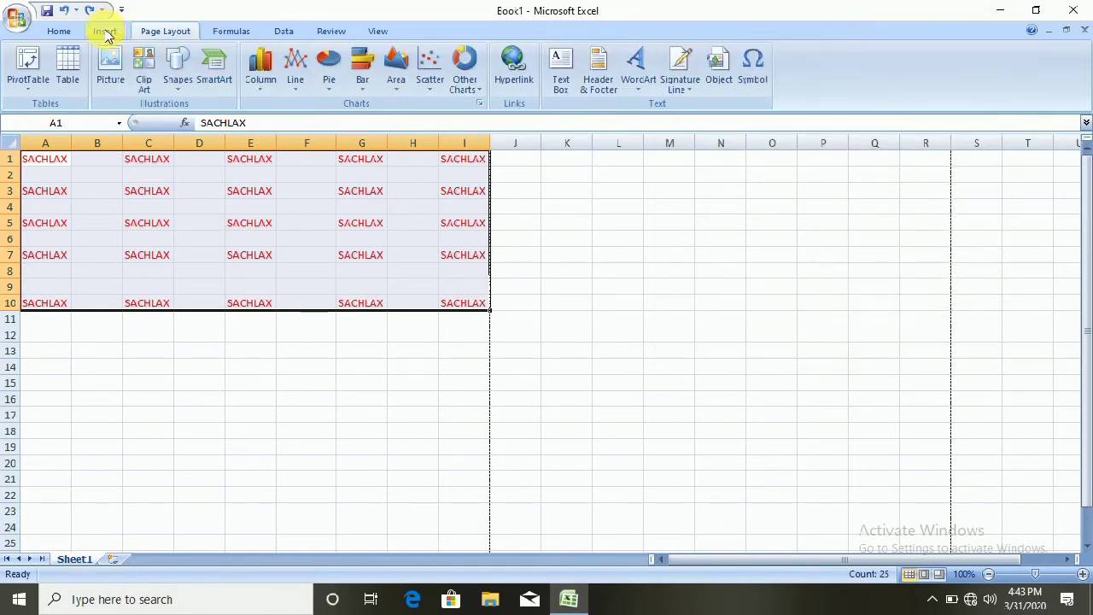
Step: Draw an oval over rows 13–17 near column H
{"action": "left_click", "coordinate": [178, 85]}
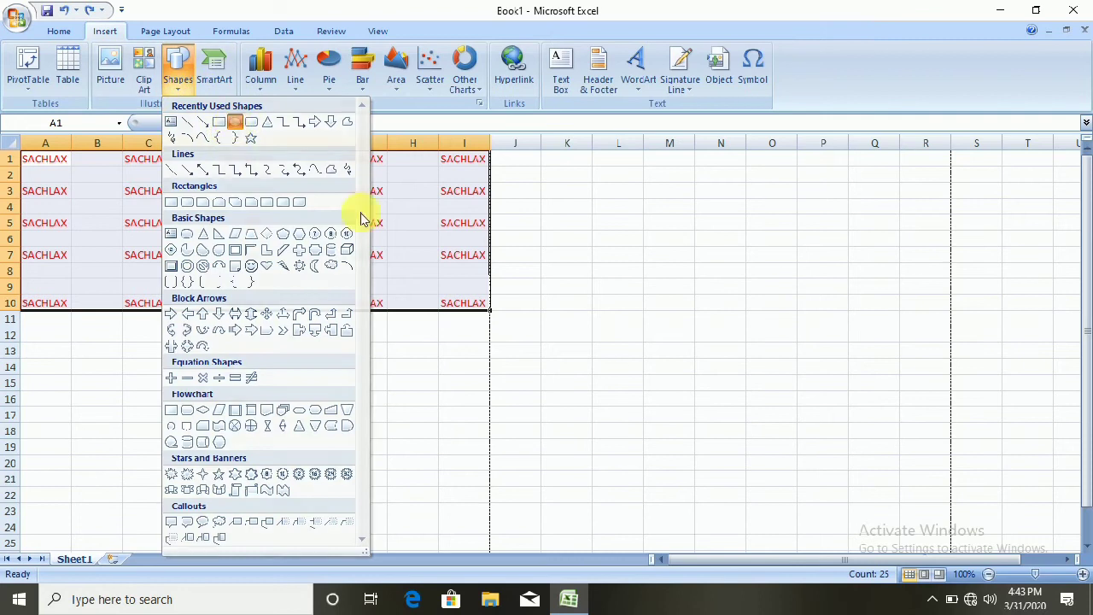
{"action": "left_click", "coordinate": [235, 121]}
{"action": "left_click_drag", "start_coordinate": [385, 346], "coordinate": [461, 413]}
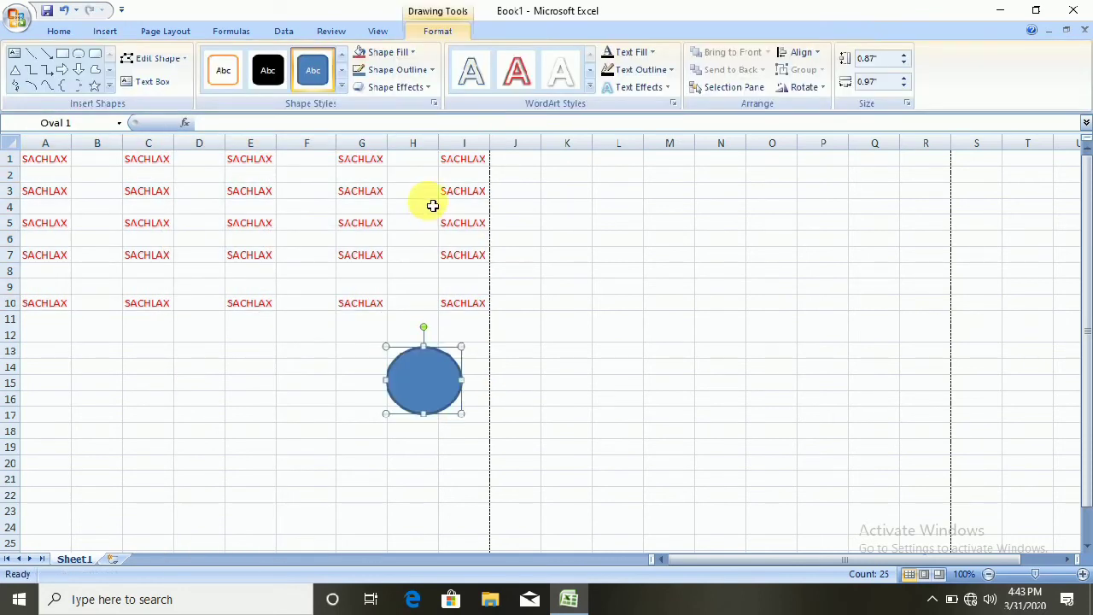
Step: Turn on black-and-white printing and preview the sheet with the oval
{"action": "left_click", "coordinate": [166, 33]}
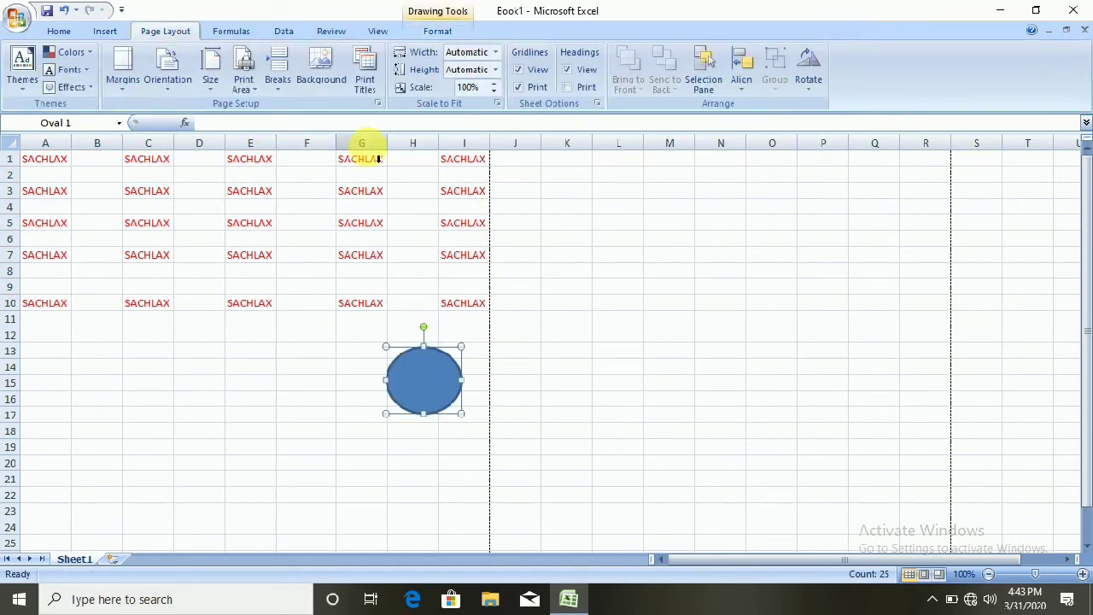
{"action": "left_click", "coordinate": [363, 81]}
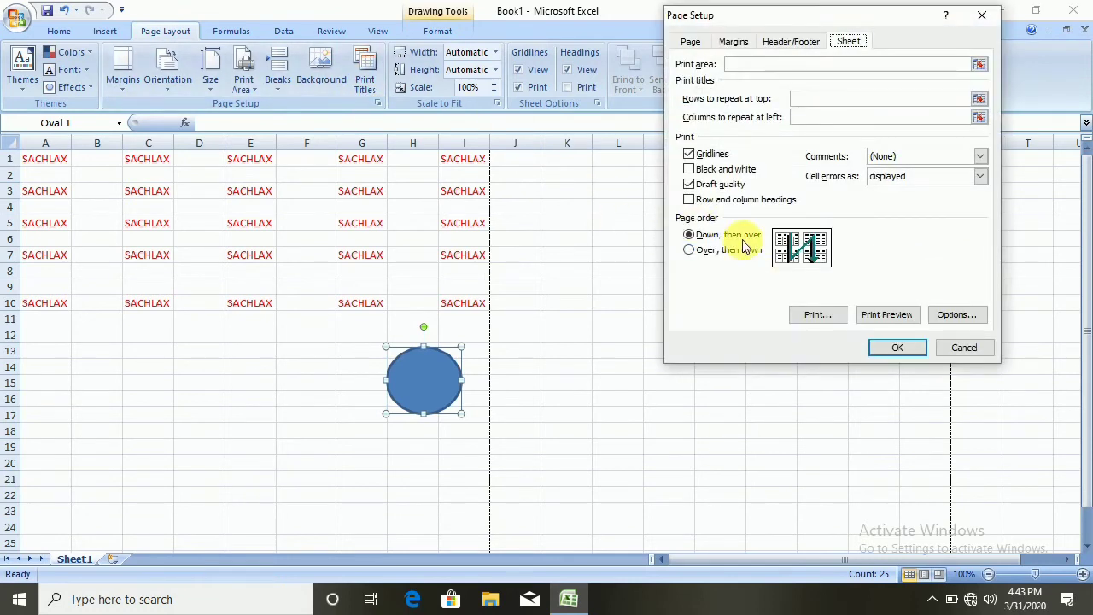
{"action": "left_click", "coordinate": [722, 170]}
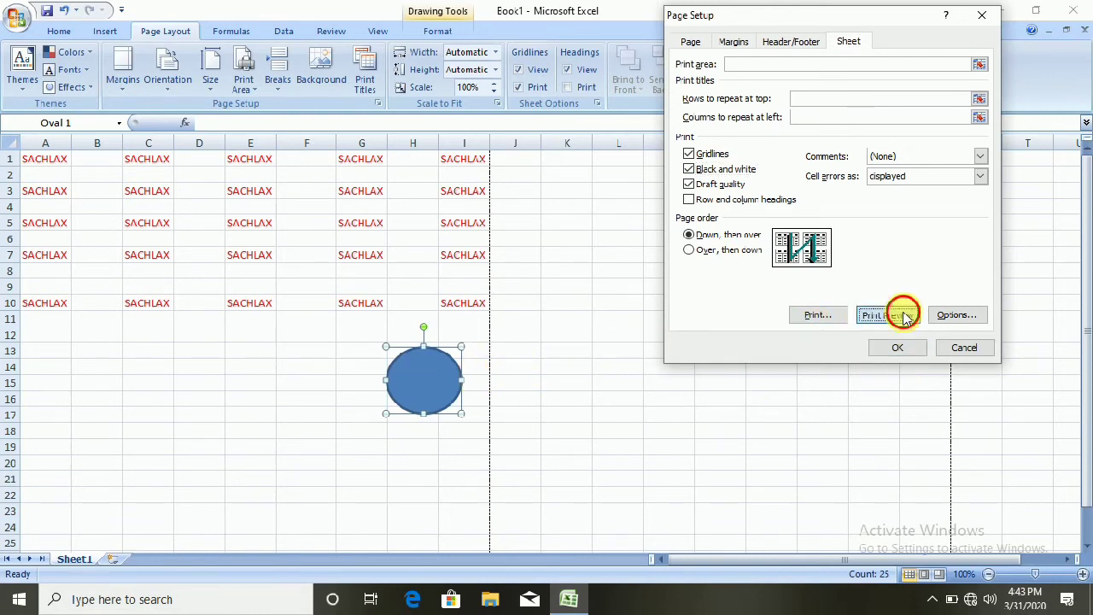
{"action": "left_click", "coordinate": [888, 314]}
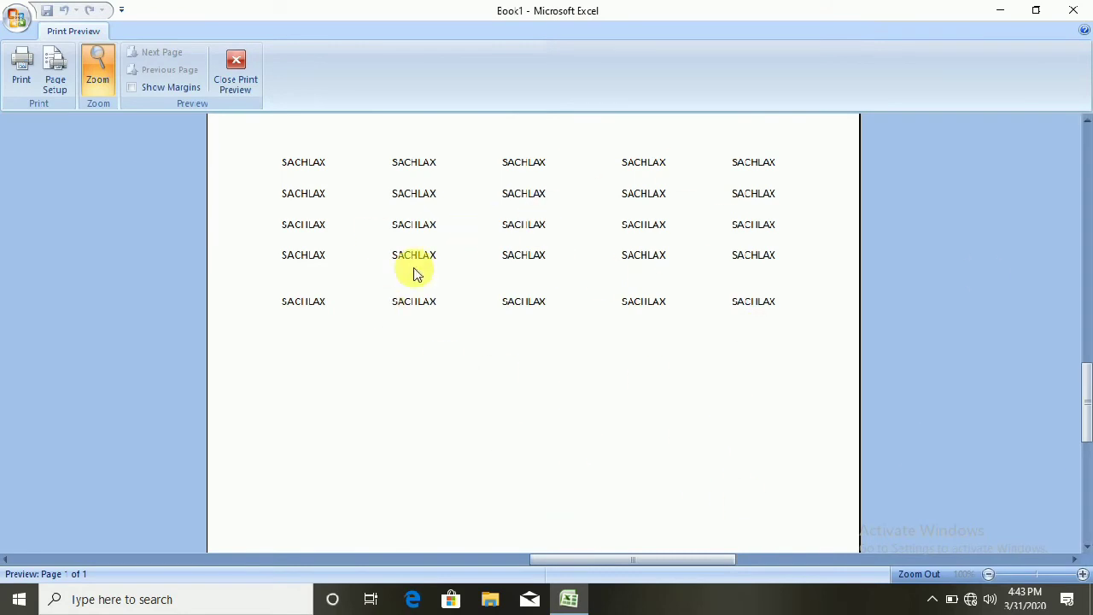
{"action": "left_click", "coordinate": [238, 73]}
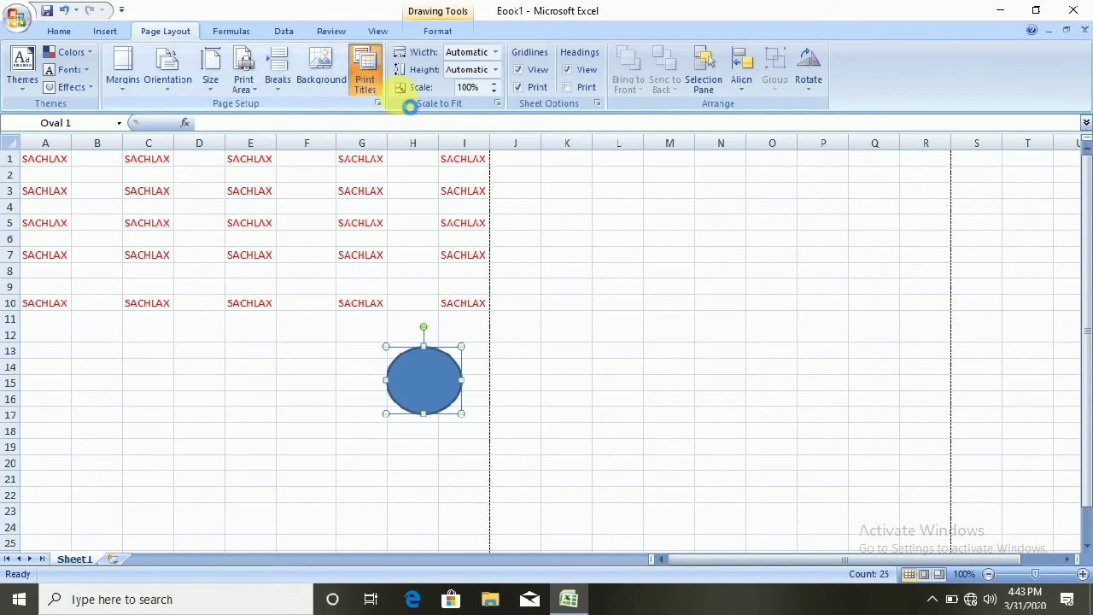
Step: Re-preview the gridlined printout in black and white and in colour, toggling the print setting
{"action": "left_click", "coordinate": [374, 96]}
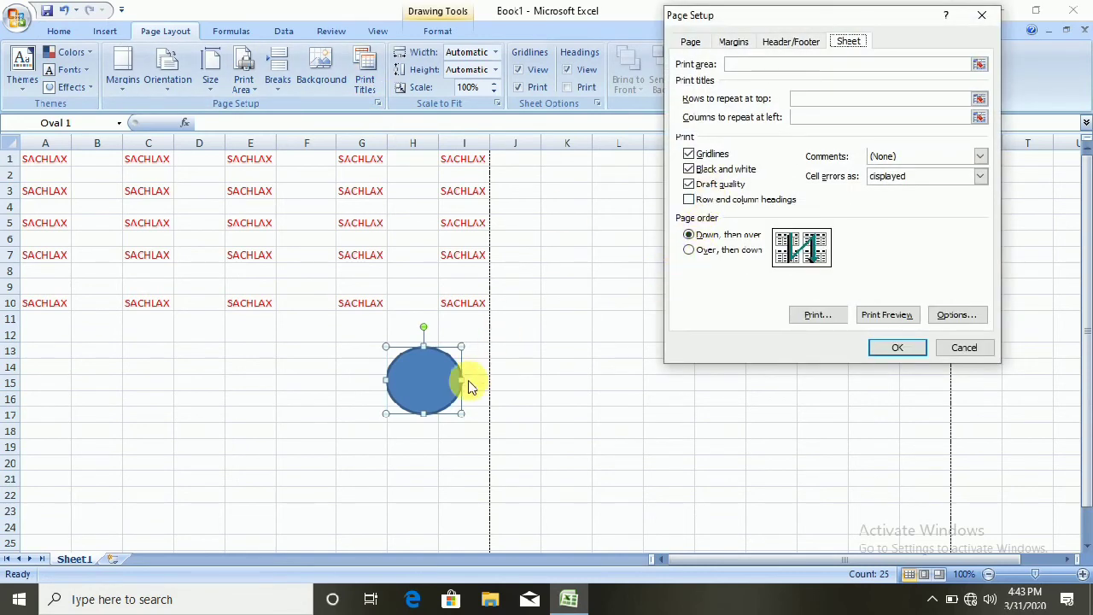
{"action": "left_click", "coordinate": [886, 314]}
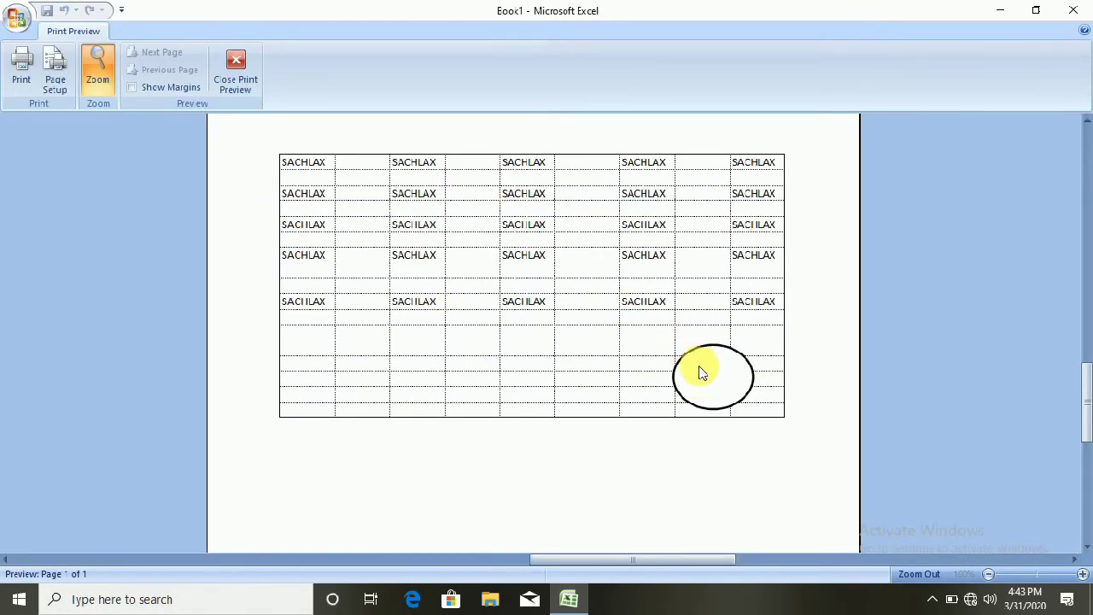
{"action": "left_click", "coordinate": [365, 73]}
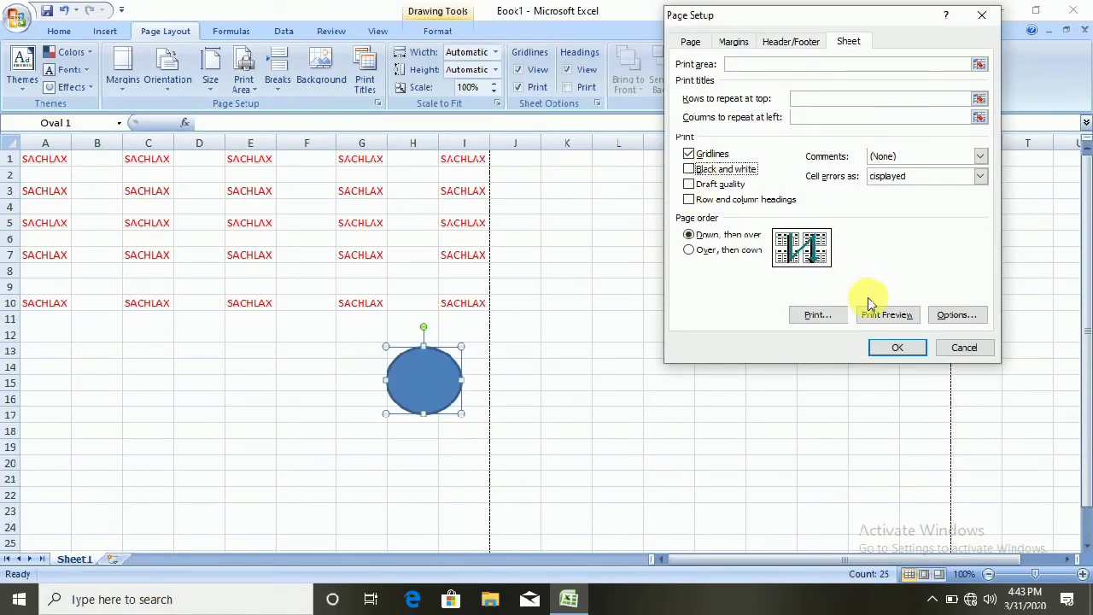
{"action": "left_click", "coordinate": [887, 314]}
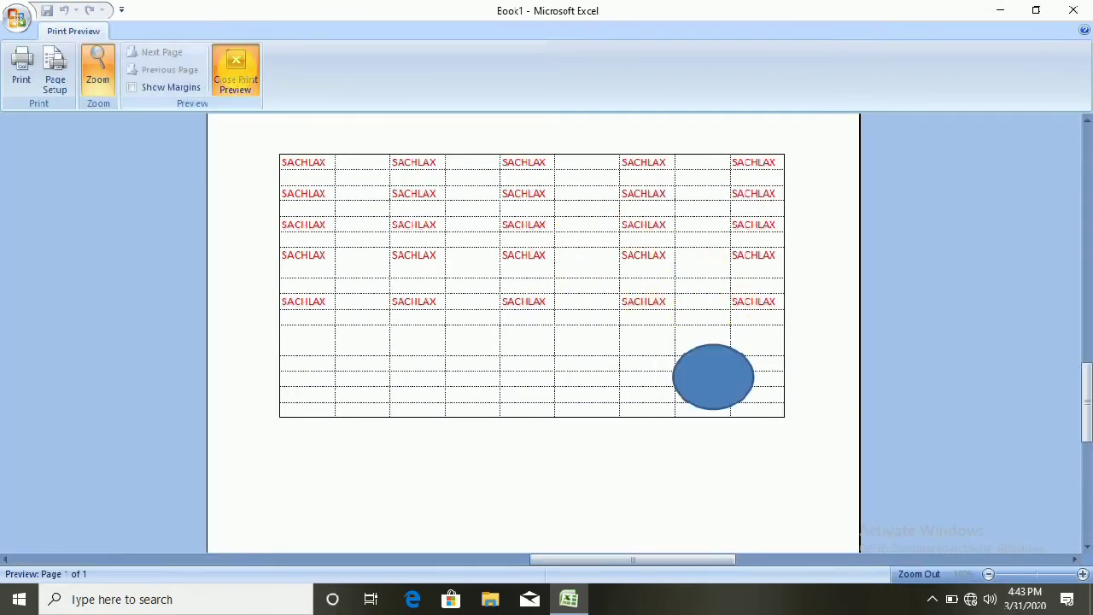
{"action": "left_click", "coordinate": [236, 73]}
{"action": "left_click", "coordinate": [364, 76]}
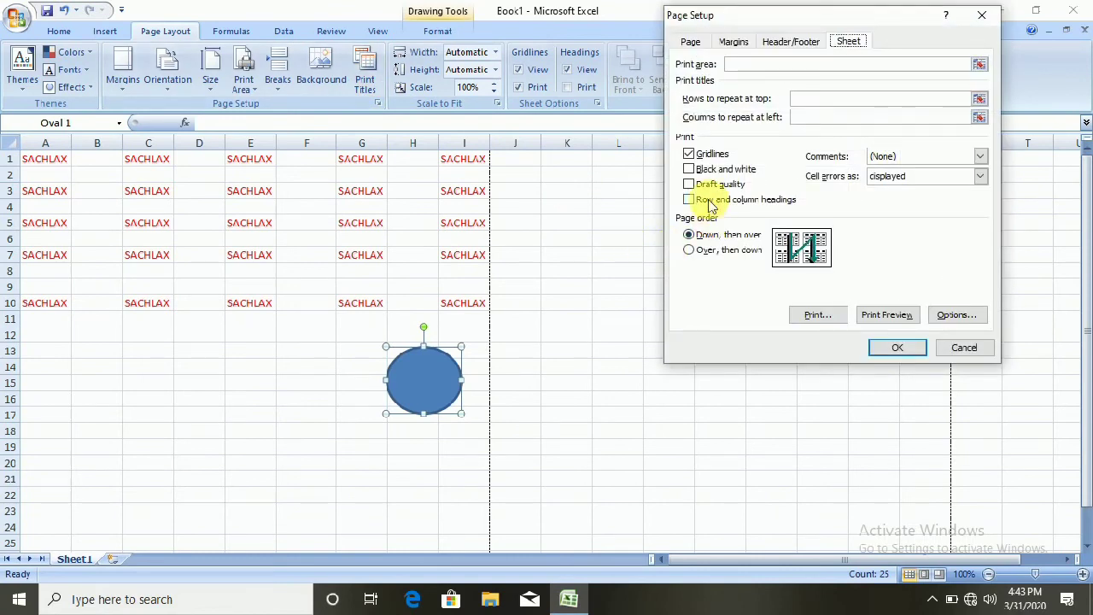
{"action": "left_click", "coordinate": [688, 169]}
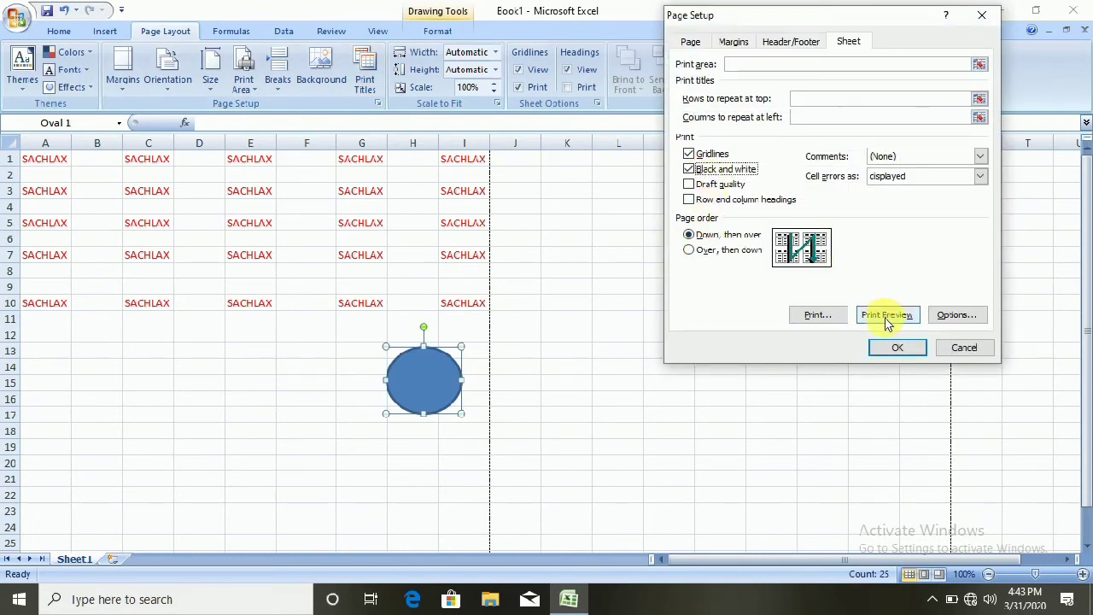
{"action": "left_click", "coordinate": [886, 314]}
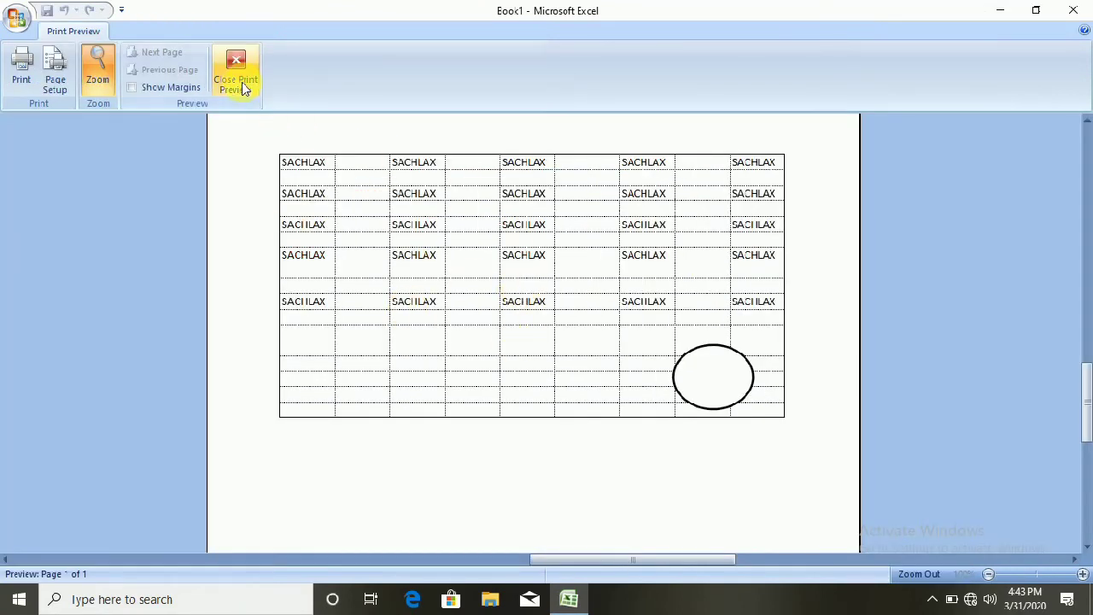
{"action": "left_click", "coordinate": [241, 82]}
{"action": "left_click", "coordinate": [370, 84]}
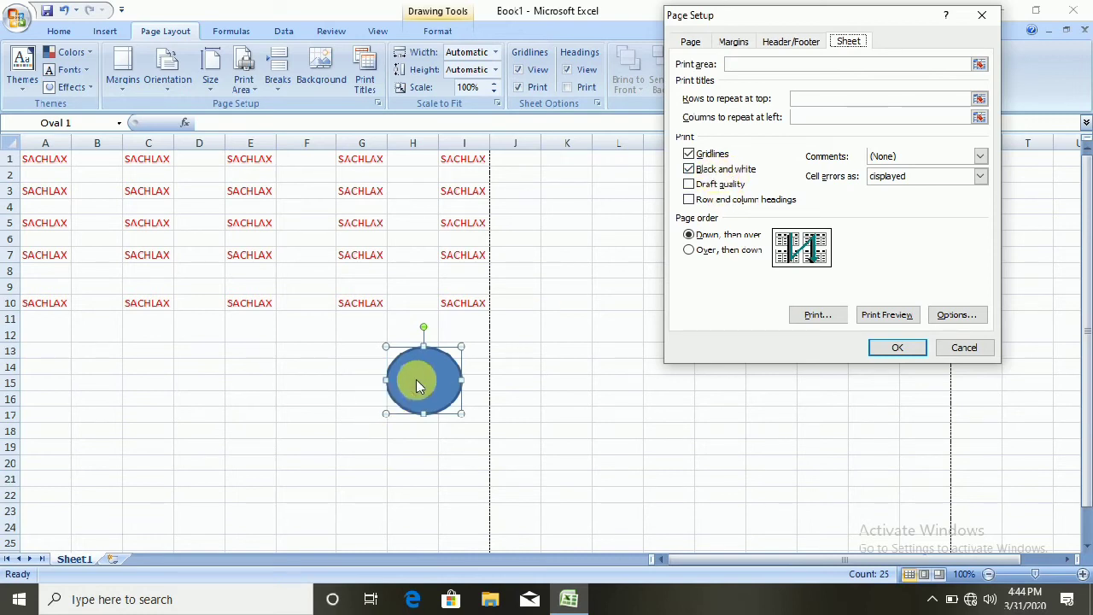
Step: Turn on draft-quality printing and preview the result
{"action": "left_click", "coordinate": [722, 184]}
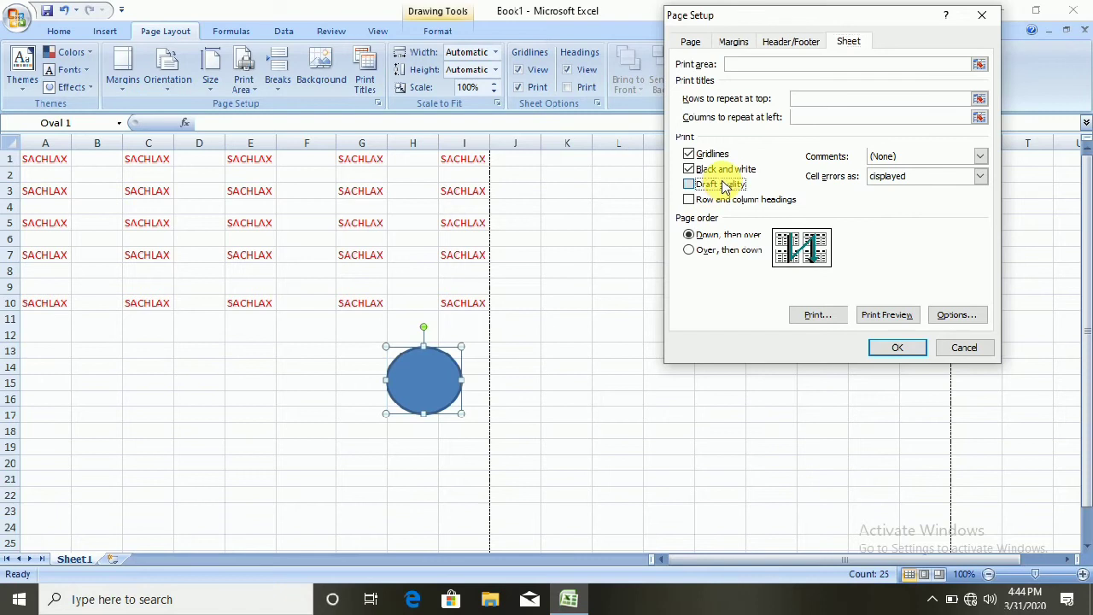
{"action": "left_click", "coordinate": [888, 315]}
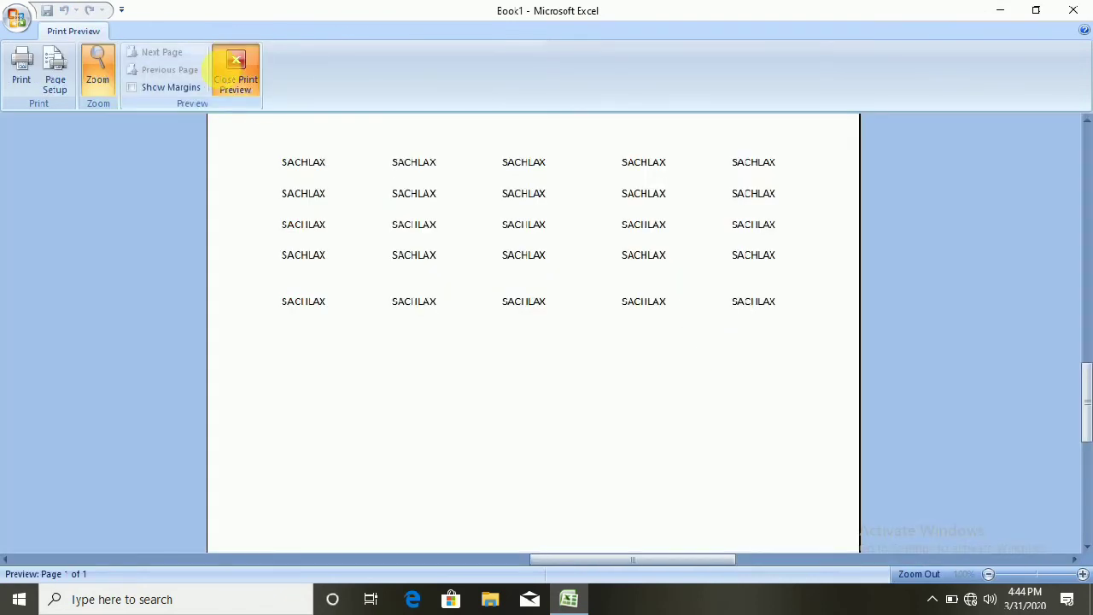
{"action": "left_click", "coordinate": [235, 68]}
Step: Switch draft quality off, add row and column headings, and preview the printout
{"action": "left_click", "coordinate": [365, 79]}
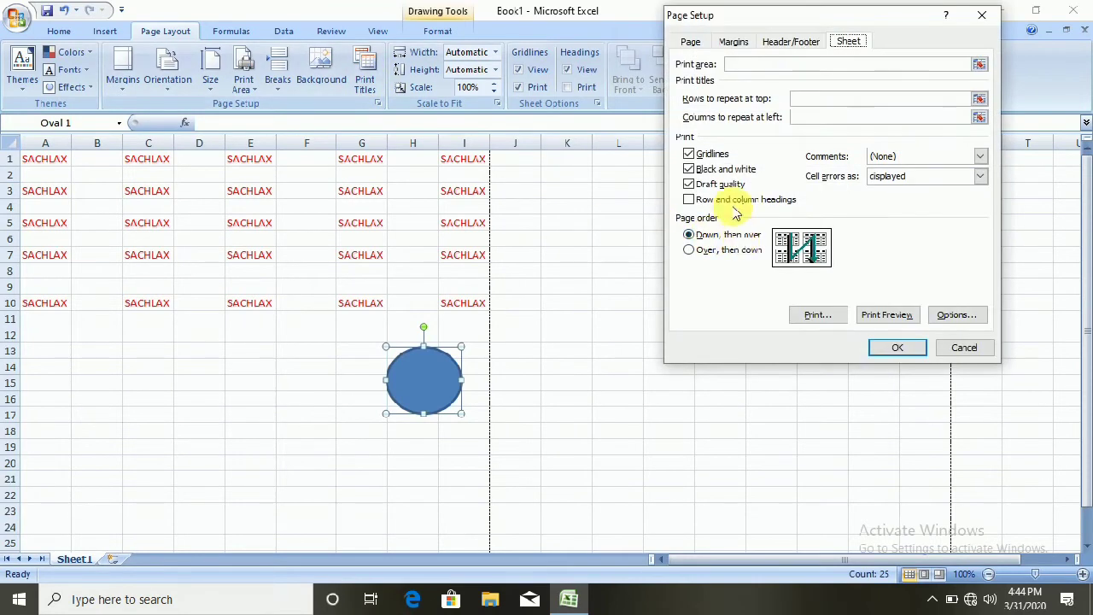
{"action": "left_click", "coordinate": [724, 186]}
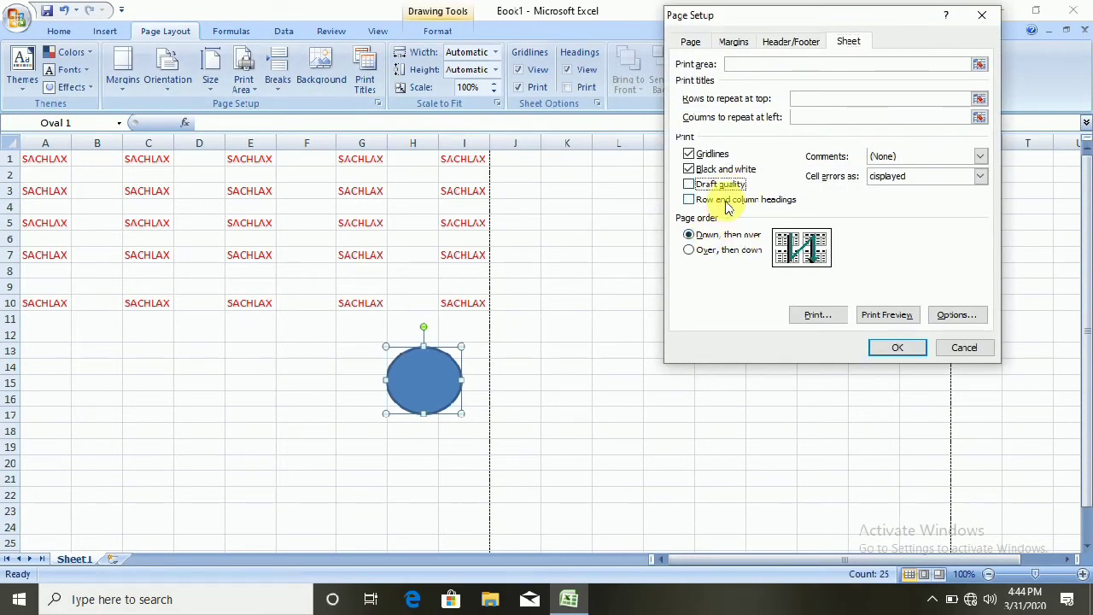
{"action": "left_click", "coordinate": [725, 202]}
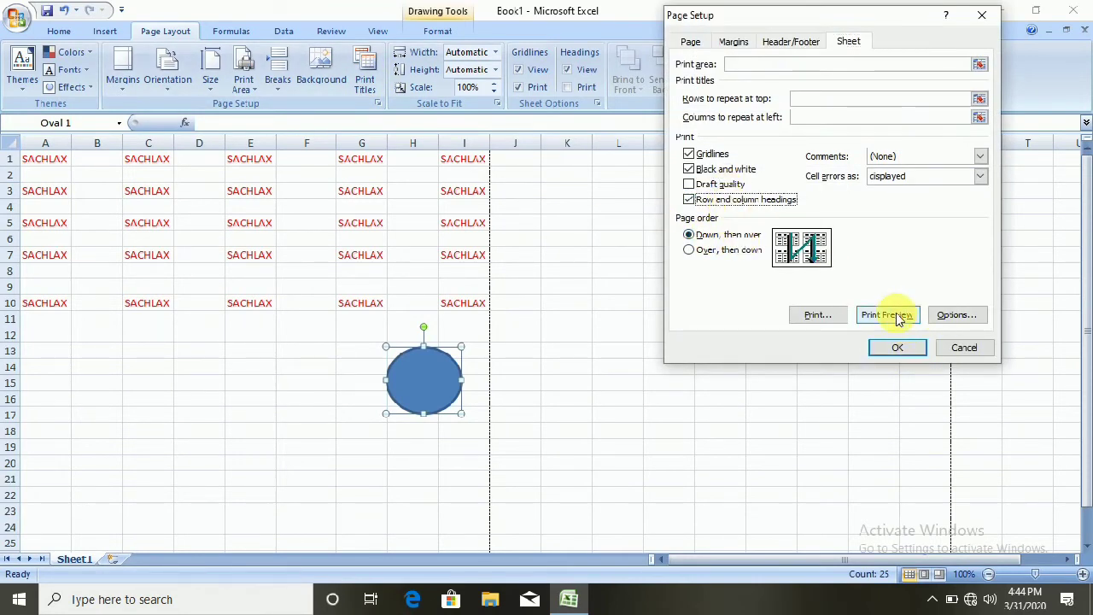
{"action": "left_click", "coordinate": [905, 317]}
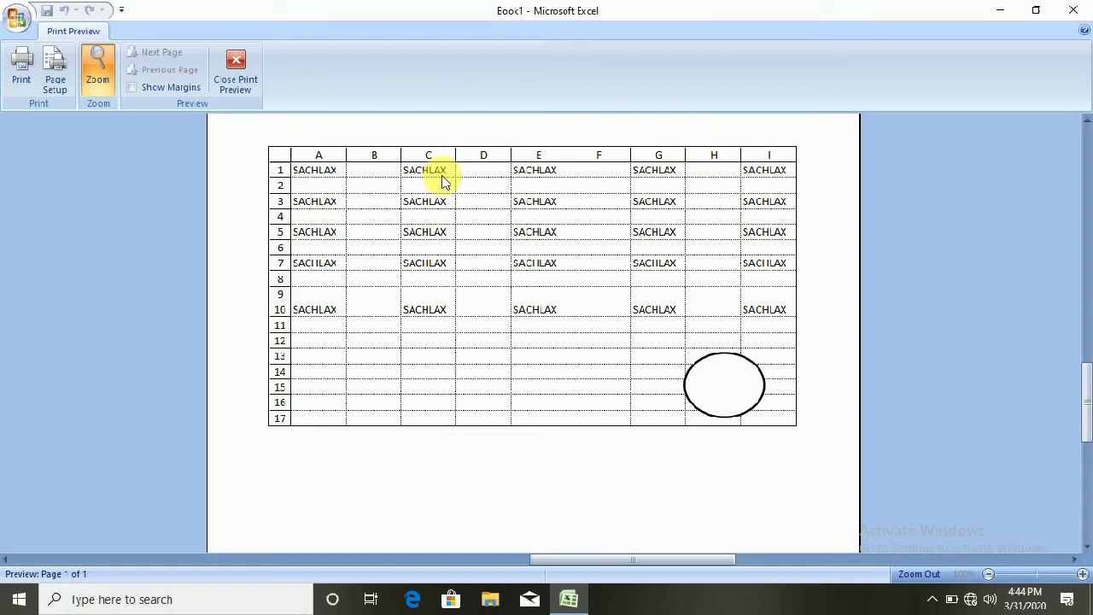
{"action": "left_click", "coordinate": [236, 70]}
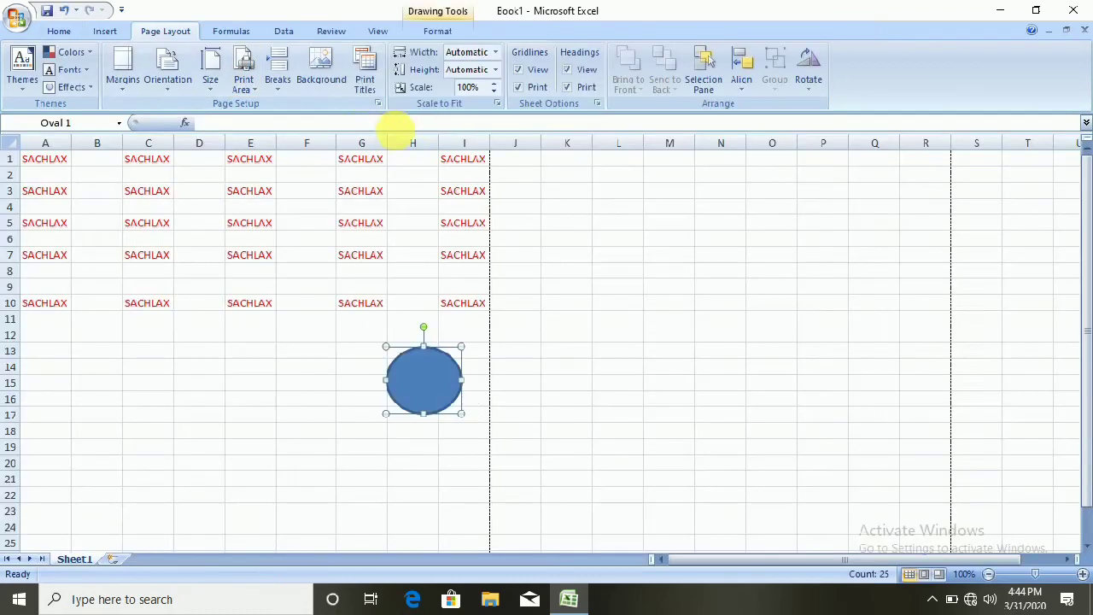
Step: Stop printing row and column headings and preview the printout
{"action": "left_click", "coordinate": [360, 86]}
{"action": "left_click", "coordinate": [721, 202]}
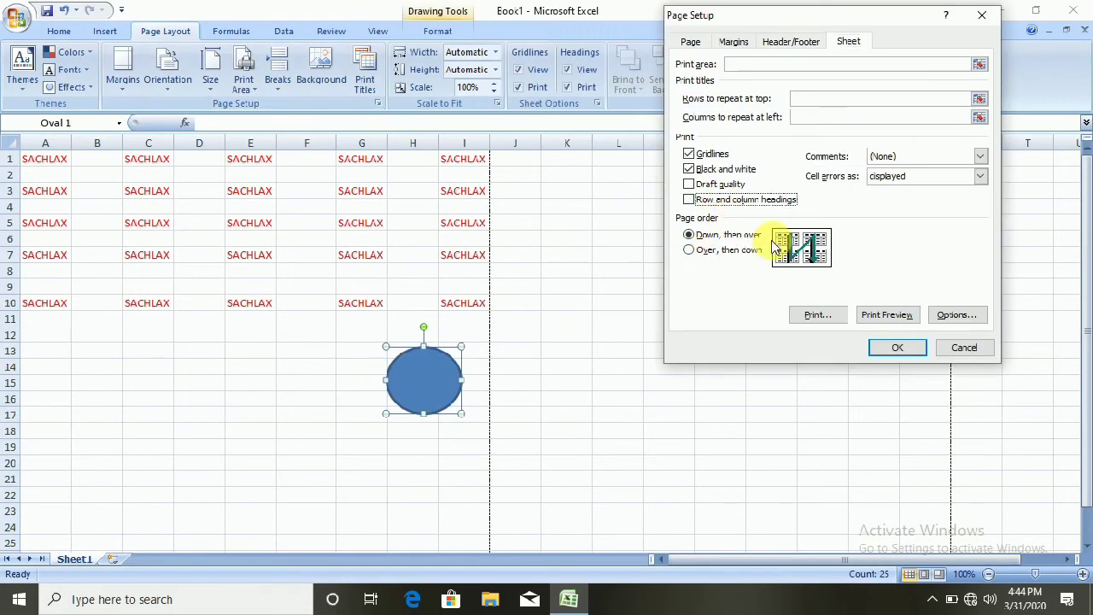
{"action": "left_click", "coordinate": [873, 316]}
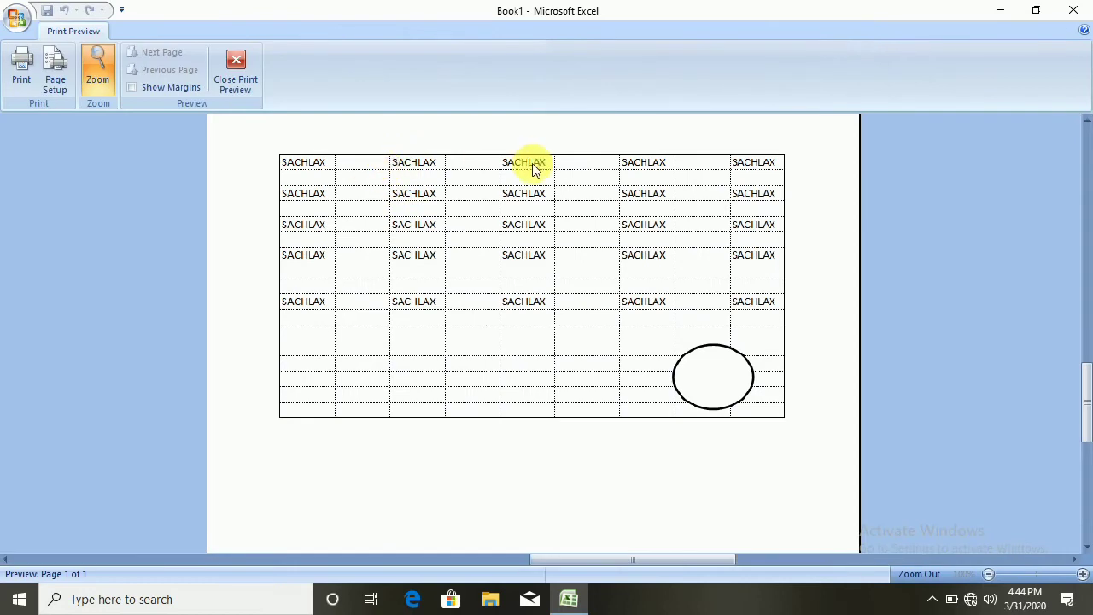
{"action": "left_click", "coordinate": [235, 73]}
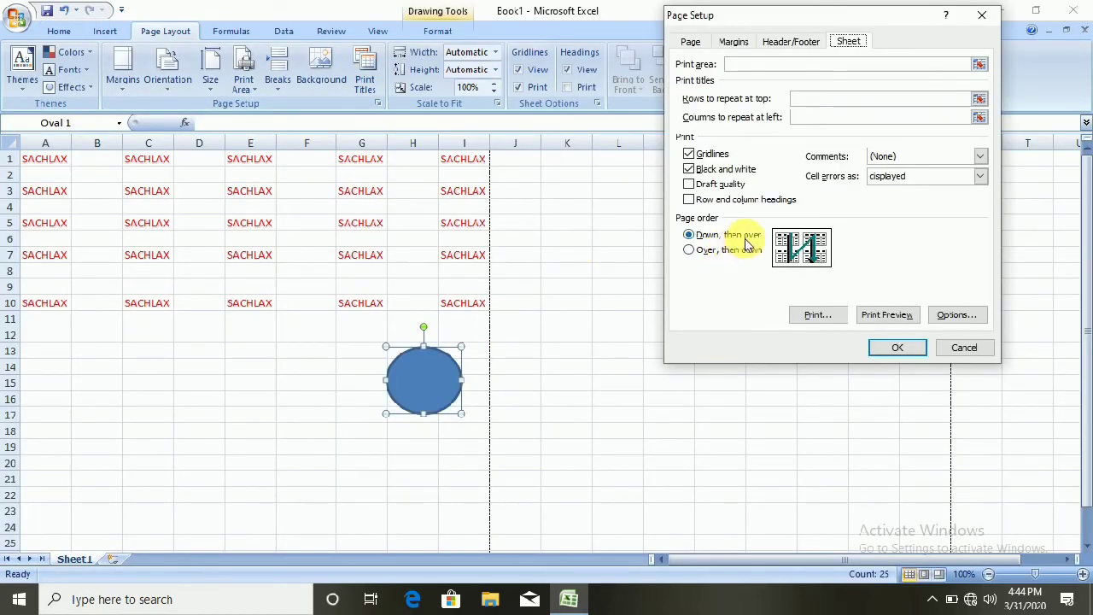
Step: Try the down-then-over page order, then close Page Setup without applying
{"action": "left_click", "coordinate": [704, 239]}
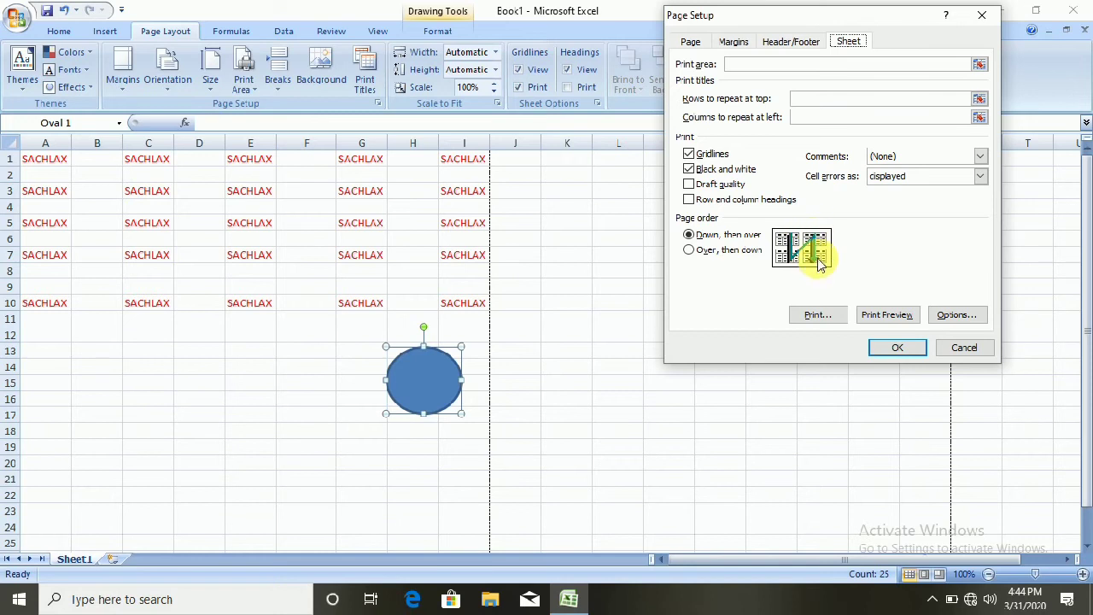
{"action": "scroll", "coordinate": [658, 431], "scroll_direction": "down", "scroll_amount": 1}
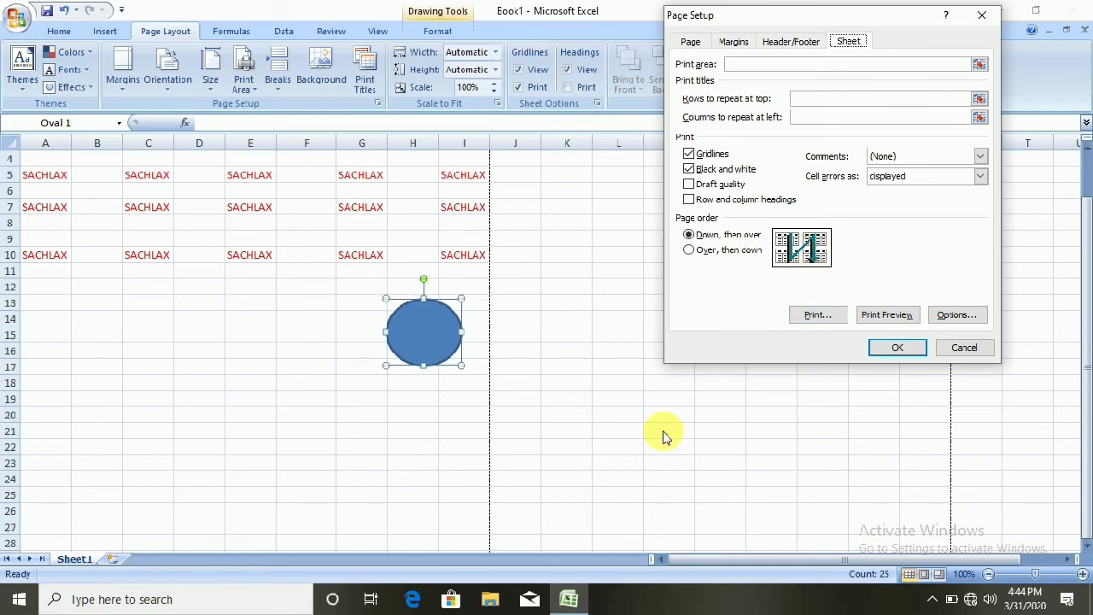
{"action": "scroll", "coordinate": [658, 414], "scroll_direction": "down", "scroll_amount": 1}
{"action": "scroll", "coordinate": [657, 414], "scroll_direction": "down", "scroll_amount": 7}
{"action": "scroll", "coordinate": [659, 415], "scroll_direction": "down", "scroll_amount": 3}
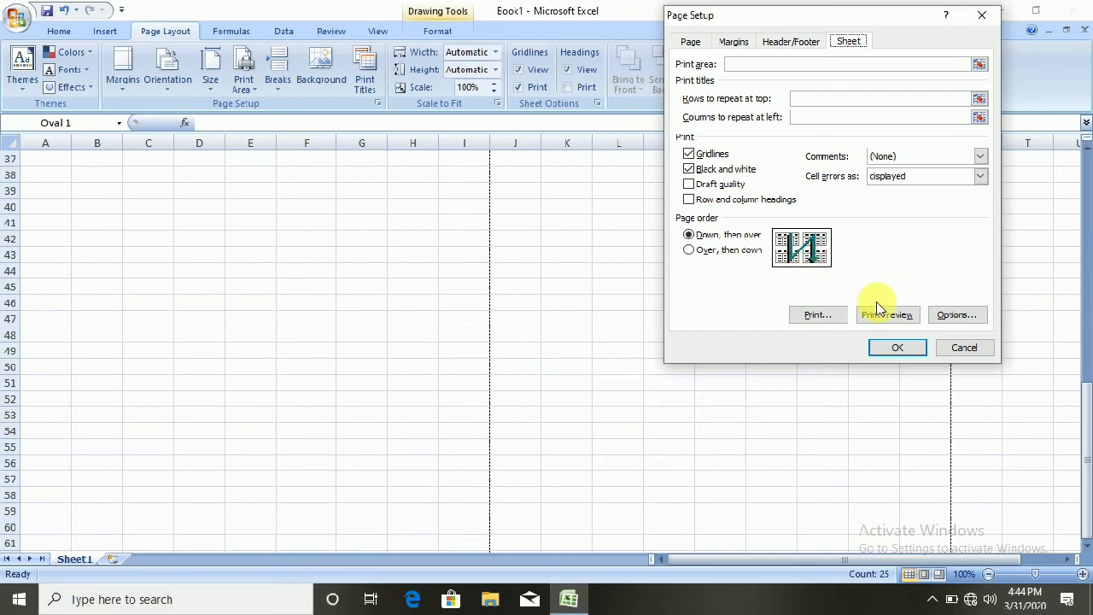
{"action": "left_click", "coordinate": [955, 346]}
Step: Select cells G40, G50, L40, L51, S41 and S51 to check the page breaks
{"action": "left_click", "coordinate": [361, 208]}
{"action": "left_click", "coordinate": [380, 367]}
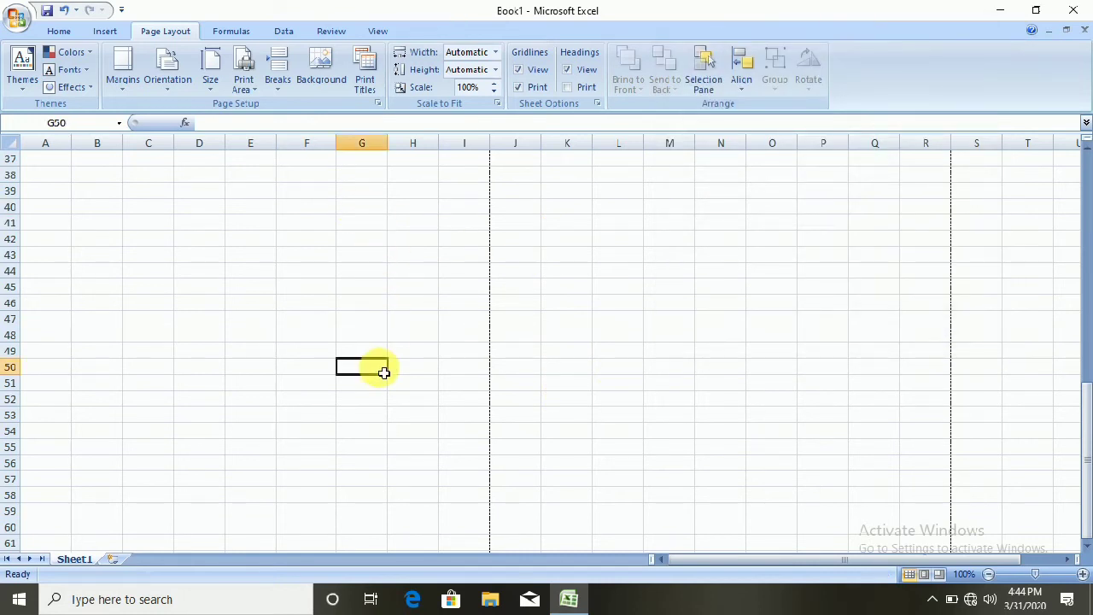
{"action": "left_click", "coordinate": [615, 208]}
{"action": "left_click", "coordinate": [626, 384]}
{"action": "left_click", "coordinate": [983, 221]}
{"action": "left_click", "coordinate": [984, 383]}
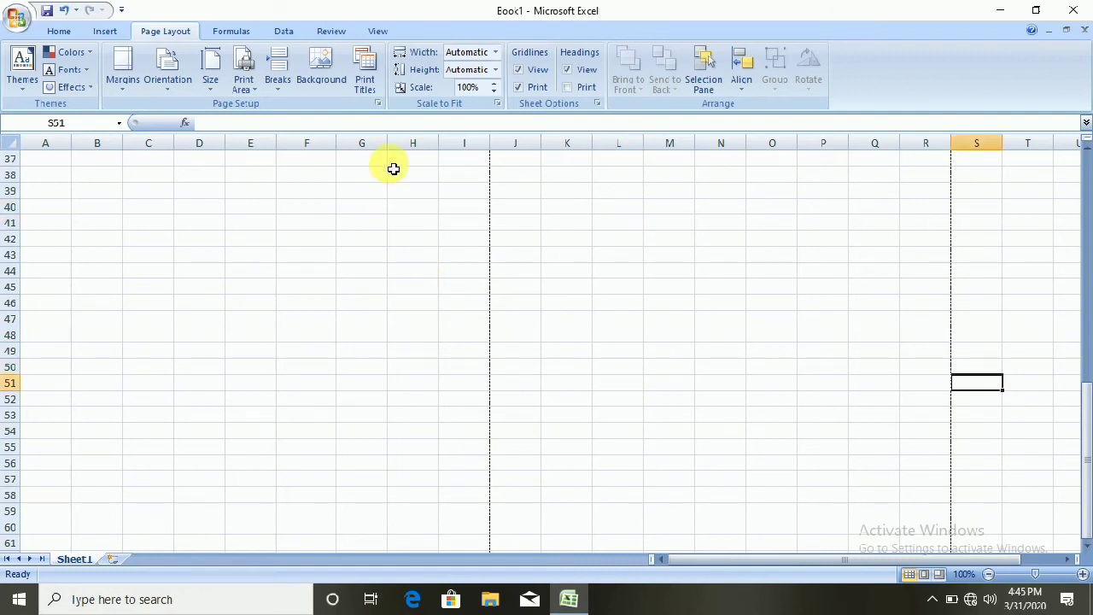
Step: Set the page order to over, then down, and apply it
{"action": "left_click", "coordinate": [366, 85]}
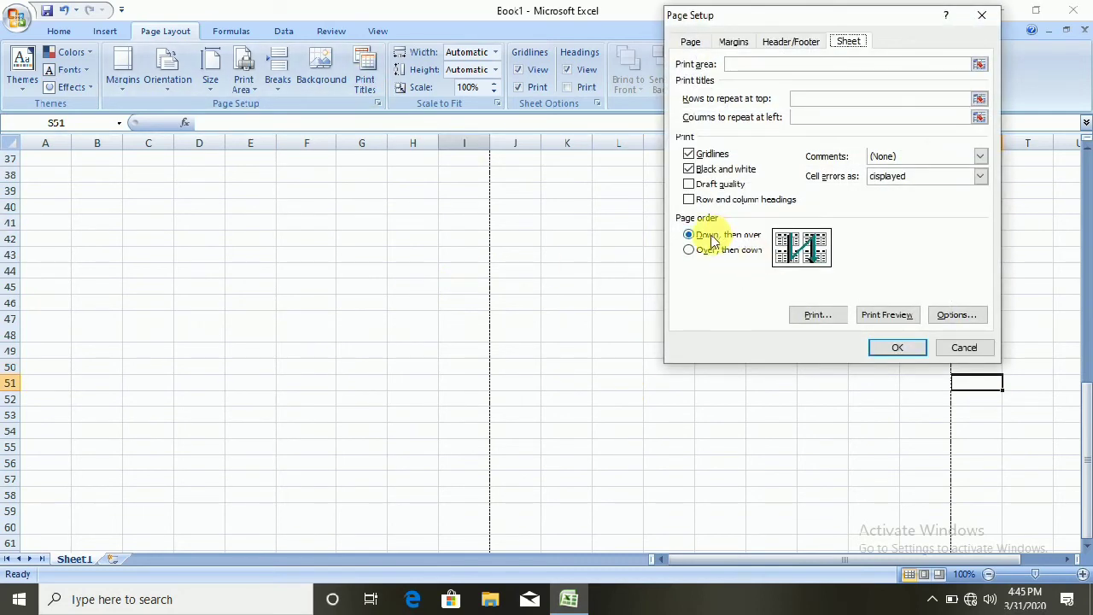
{"action": "left_click", "coordinate": [719, 254]}
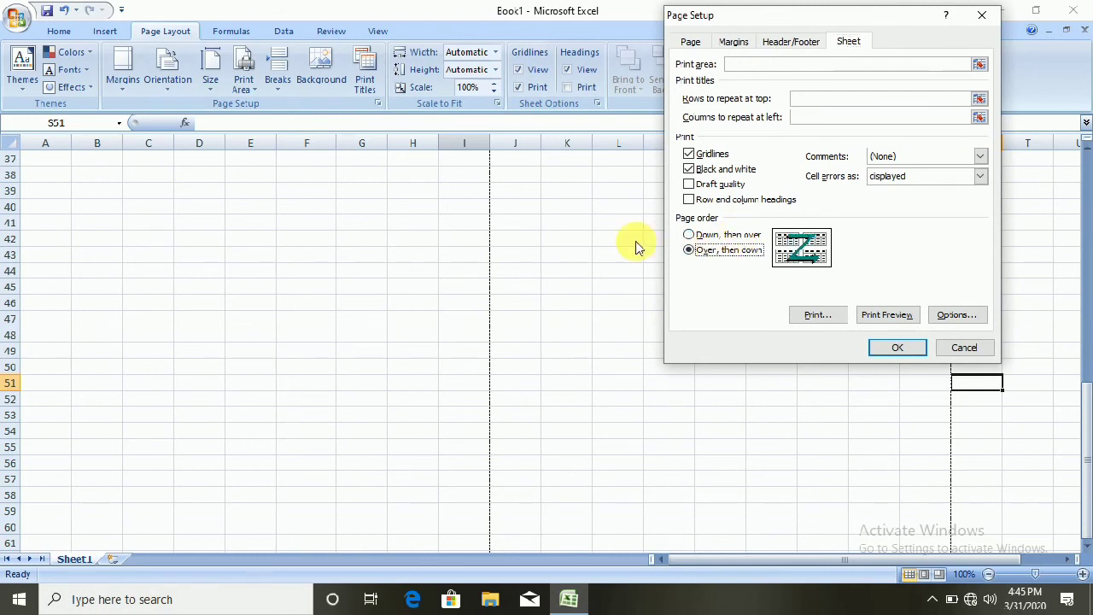
{"action": "left_click", "coordinate": [892, 350]}
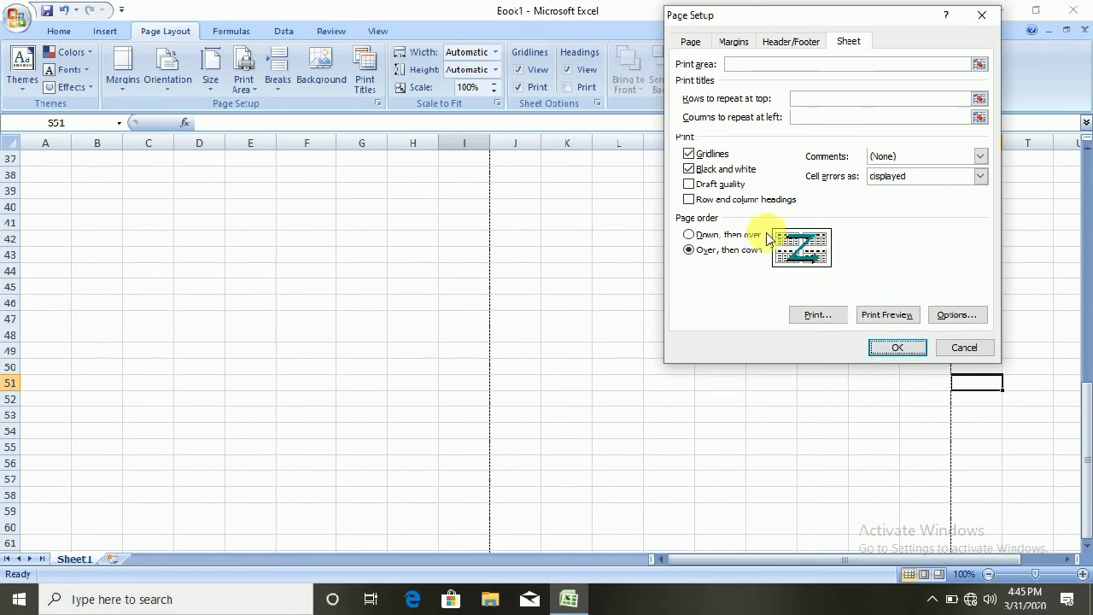
{"action": "left_click", "coordinate": [890, 349]}
{"action": "left_click", "coordinate": [380, 229]}
{"action": "left_click", "coordinate": [635, 220]}
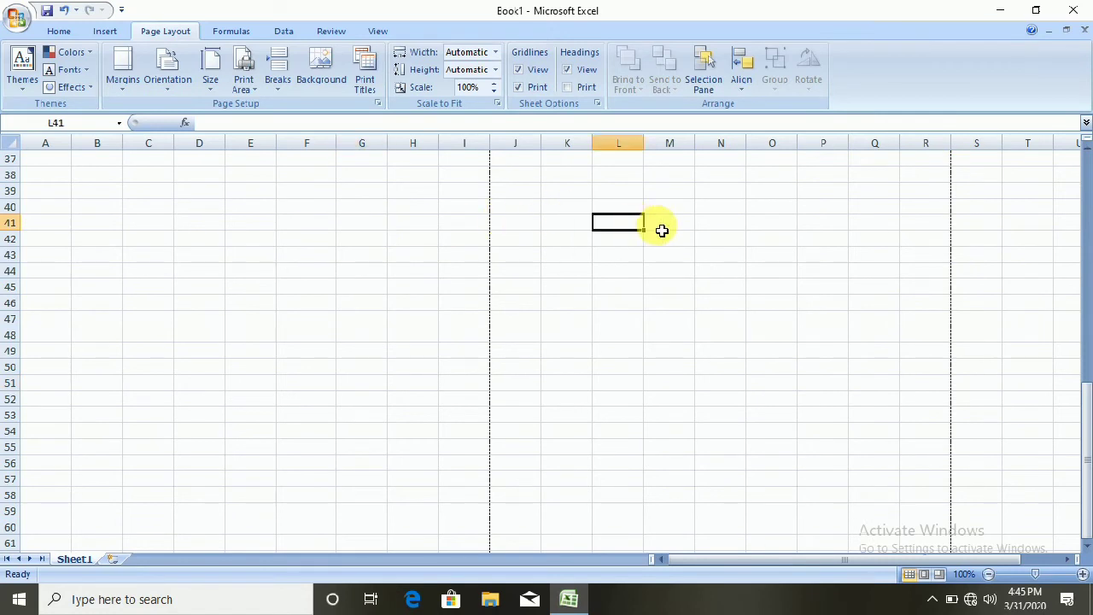
{"action": "left_click", "coordinate": [1036, 238]}
{"action": "left_click", "coordinate": [433, 394]}
{"action": "left_click", "coordinate": [716, 395]}
{"action": "left_click", "coordinate": [1033, 395]}
{"action": "mouse_move", "coordinate": [383, 239]}
{"action": "left_mouse_down"}
{"action": "mouse_move", "coordinate": [994, 249]}
{"action": "mouse_move", "coordinate": [468, 354]}
{"action": "left_mouse_up"}
{"action": "left_click", "coordinate": [401, 254]}
{"action": "left_click", "coordinate": [670, 254]}
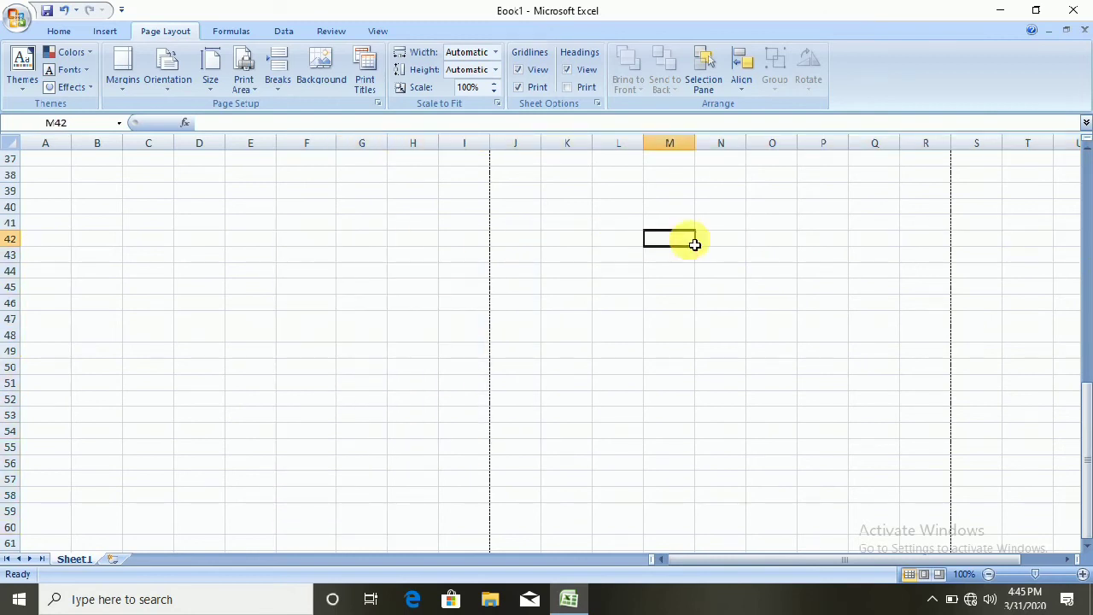
{"action": "left_click", "coordinate": [976, 255]}
{"action": "left_click", "coordinate": [362, 446]}
{"action": "left_click", "coordinate": [670, 399]}
{"action": "left_click", "coordinate": [1067, 398]}
{"action": "scroll", "coordinate": [351, 288], "scroll_direction": "up", "scroll_amount": 12}
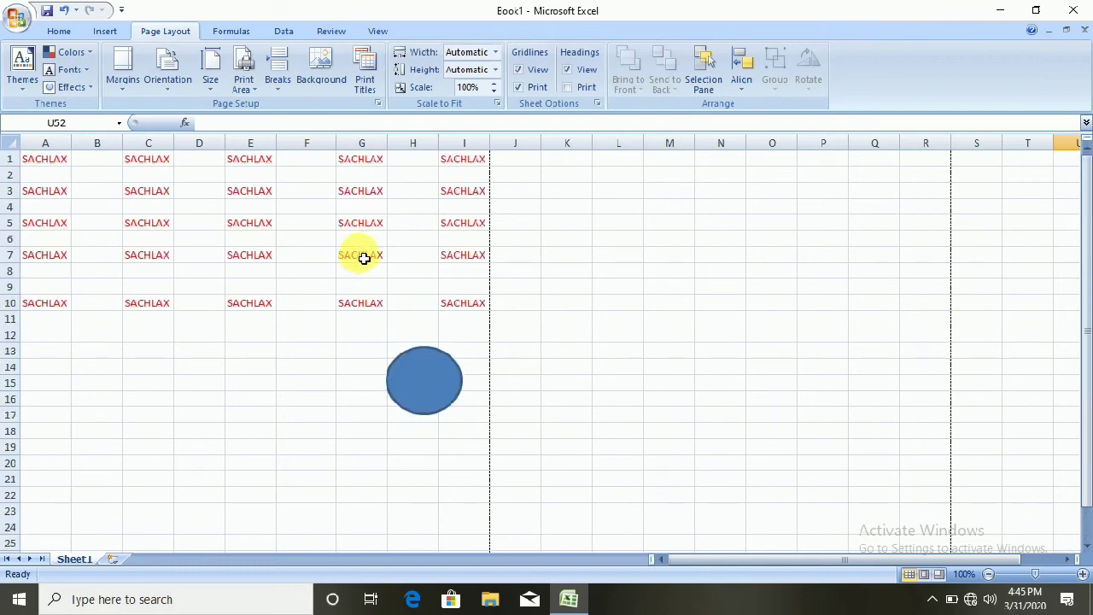
{"action": "left_click", "coordinate": [366, 81]}
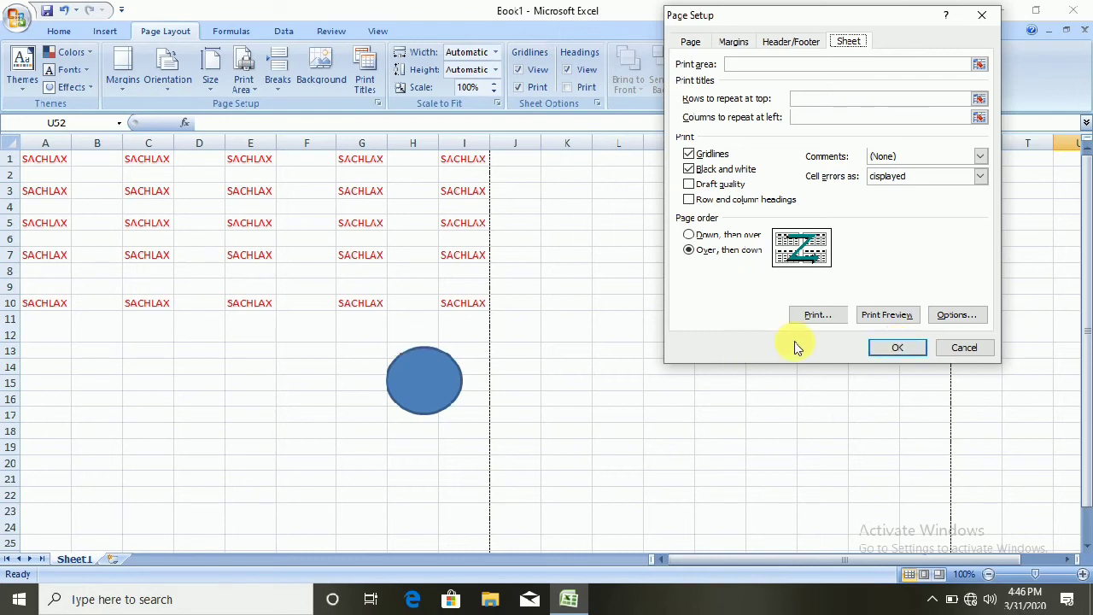
{"action": "left_click", "coordinate": [961, 349]}
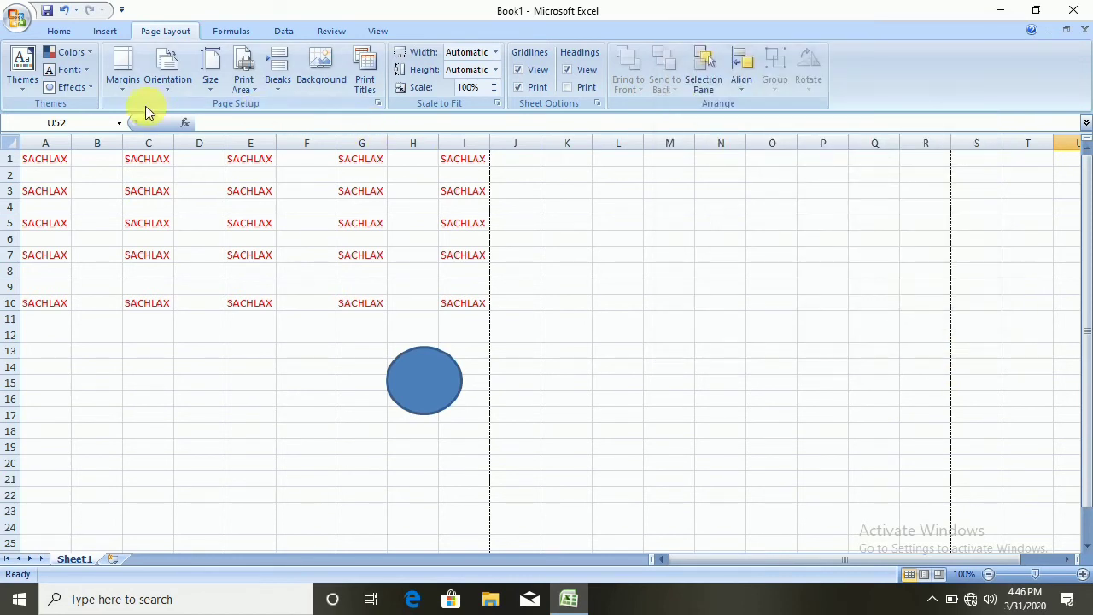
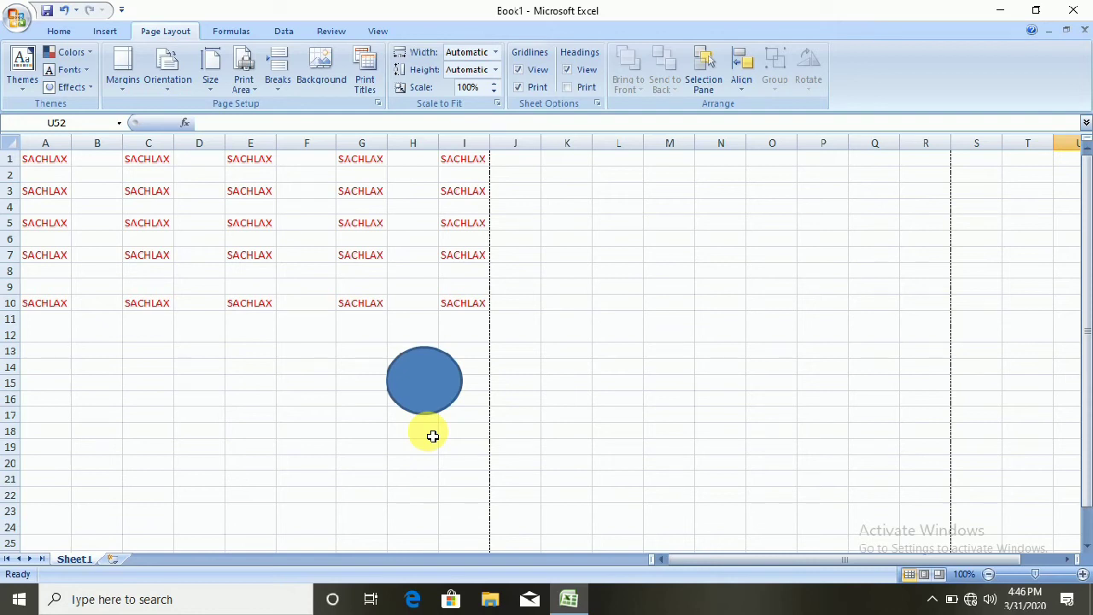
Step: Delete the blue oval, then select A1:I10 and check it in print preview
{"action": "left_click", "coordinate": [443, 406]}
{"action": "key", "text": "Delete"}
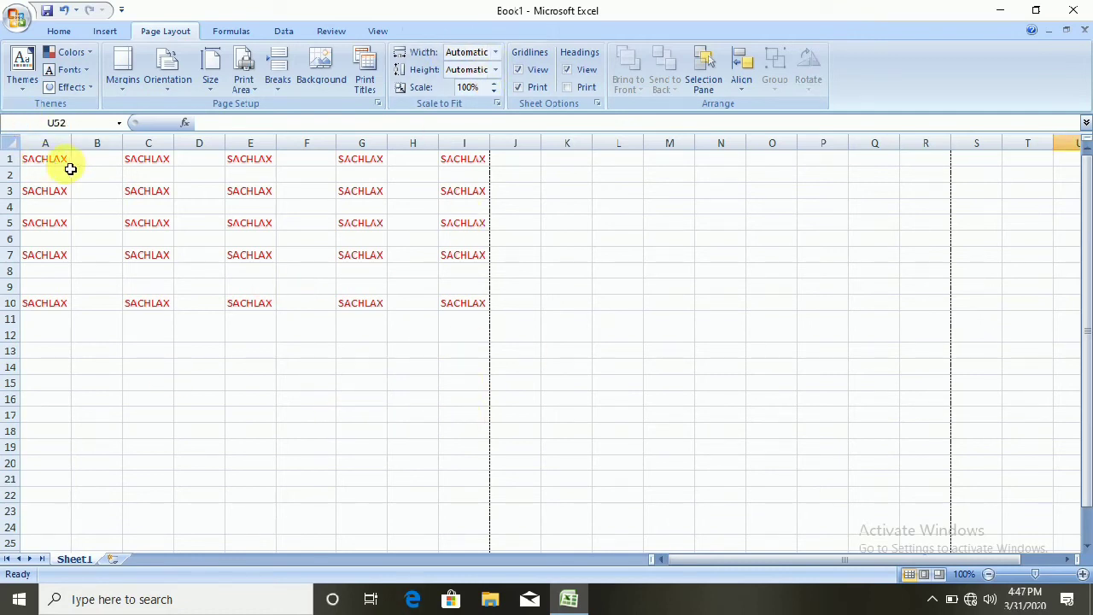
{"action": "left_click_drag", "start_coordinate": [43, 158], "coordinate": [470, 304]}
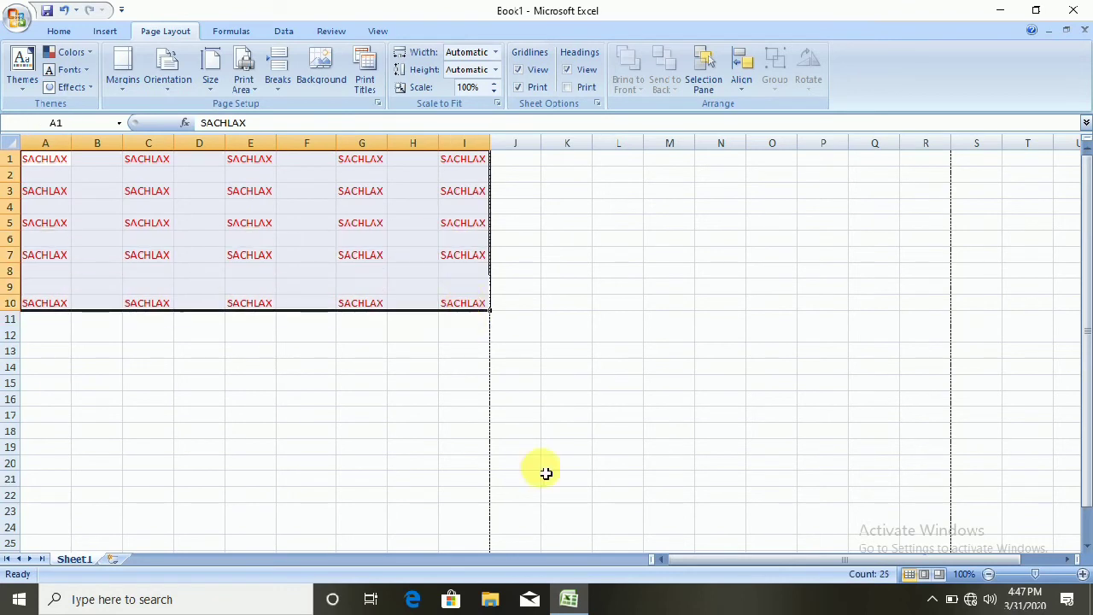
{"action": "key", "text": "ctrl+F2"}
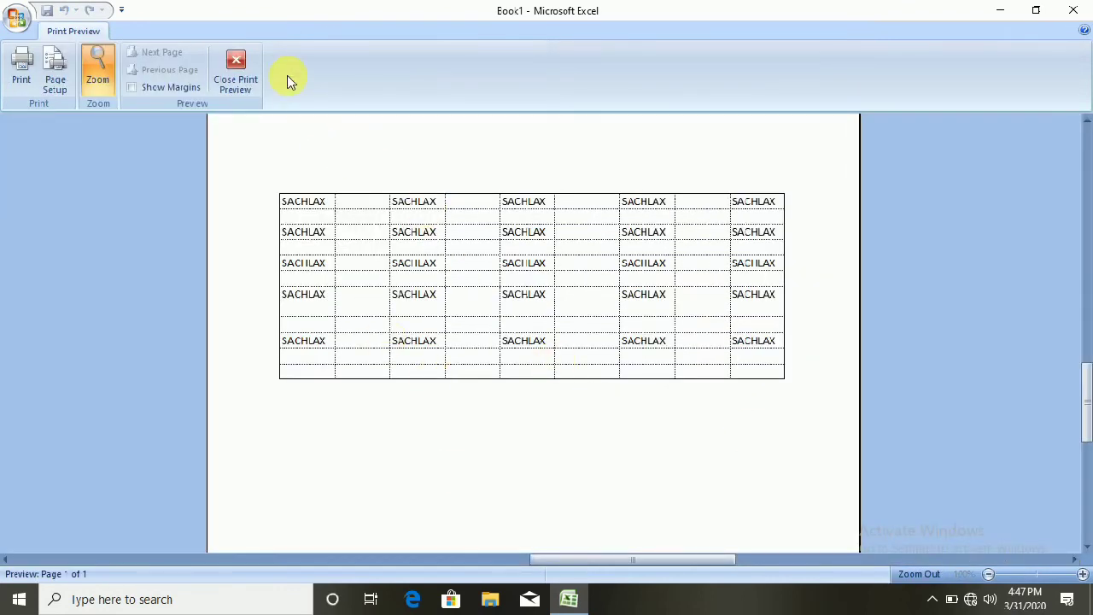
{"action": "left_click", "coordinate": [236, 70]}
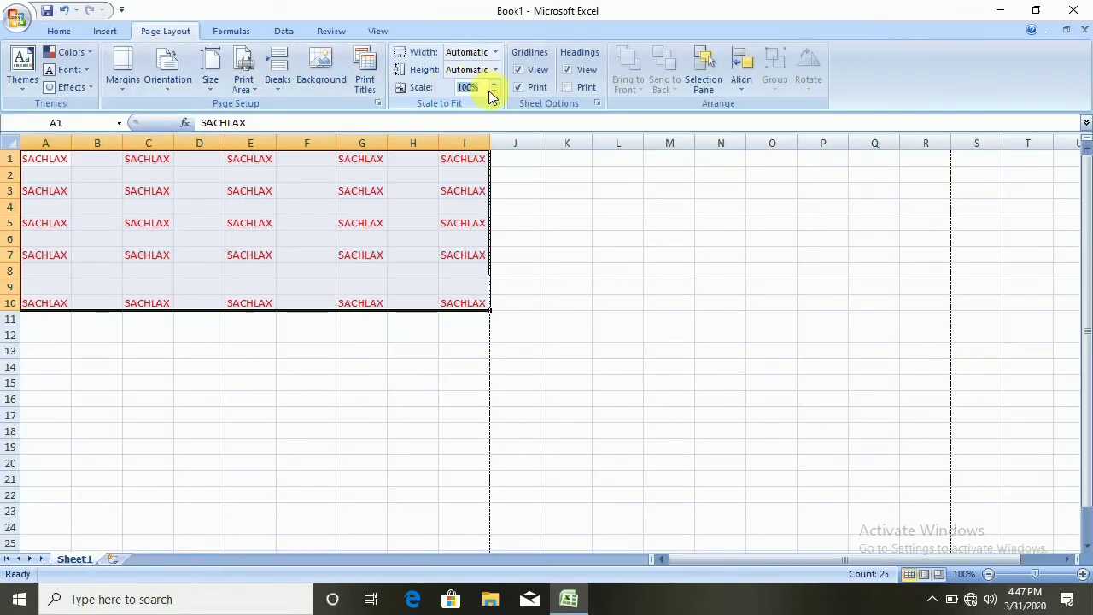
Step: Set the Scale to Fit scale to 70% and check the page in print preview
{"action": "type", "text": "70"}
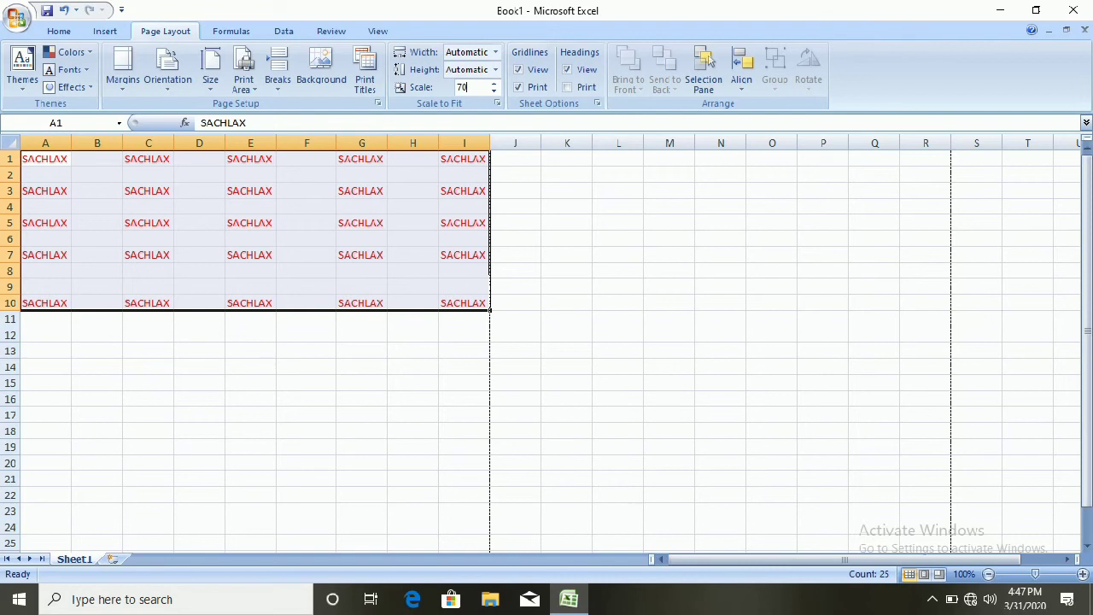
{"action": "key", "text": "Return"}
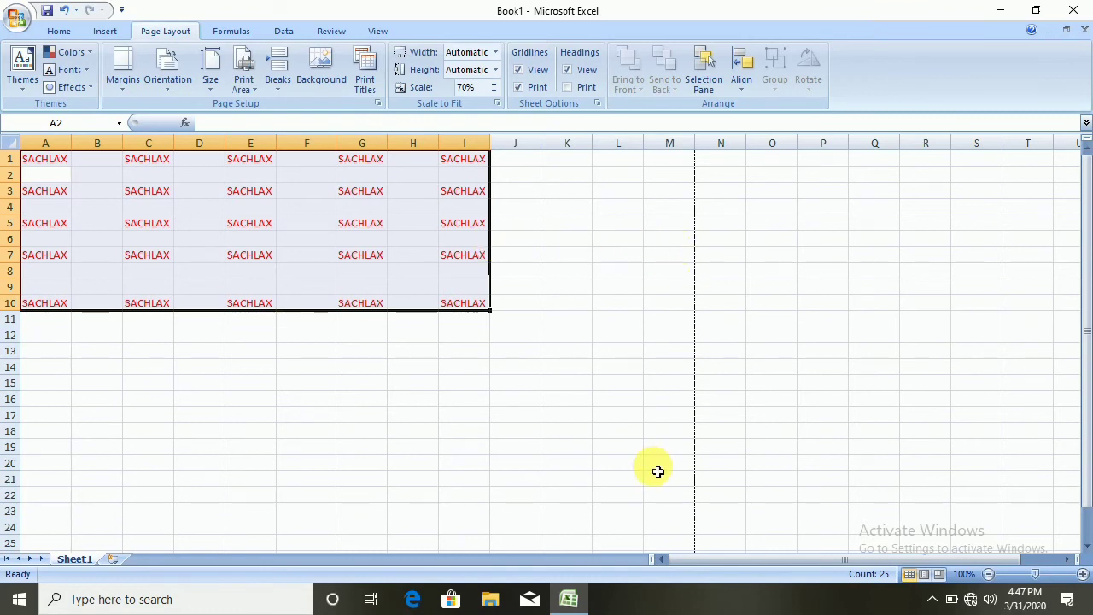
{"action": "key", "text": "ctrl+F2"}
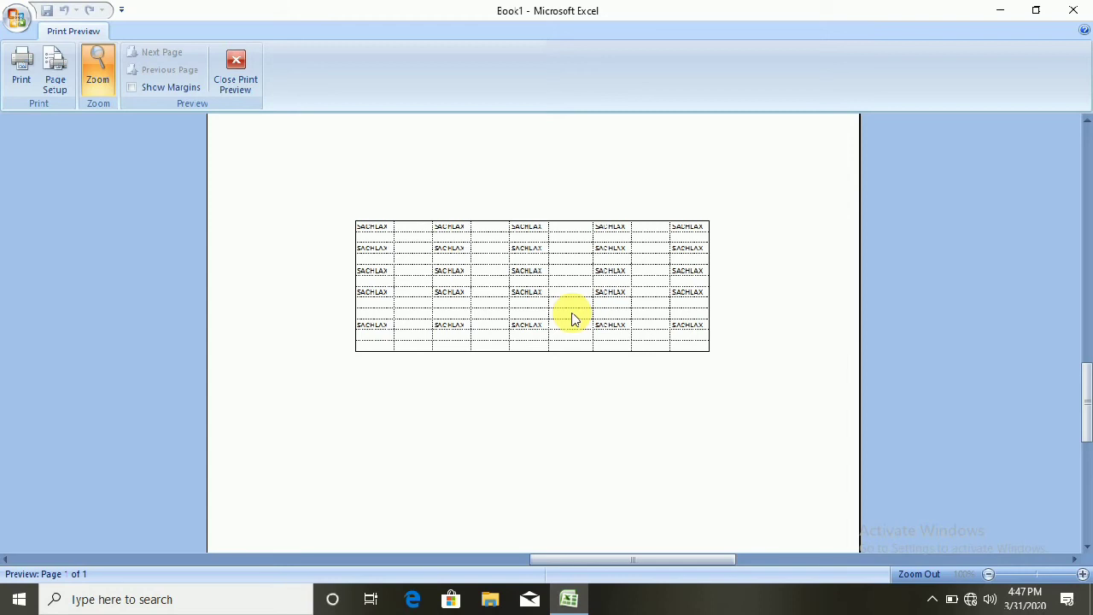
{"action": "left_click", "coordinate": [245, 62]}
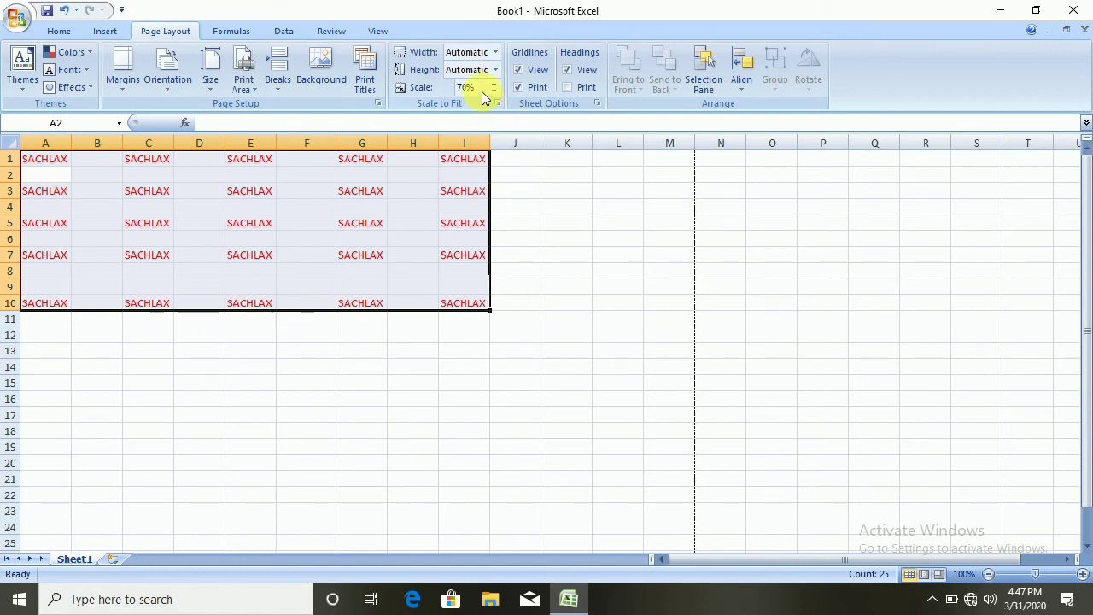
Step: Set the print scale to 50% and inspect the page in print preview
{"action": "type", "text": "5"}
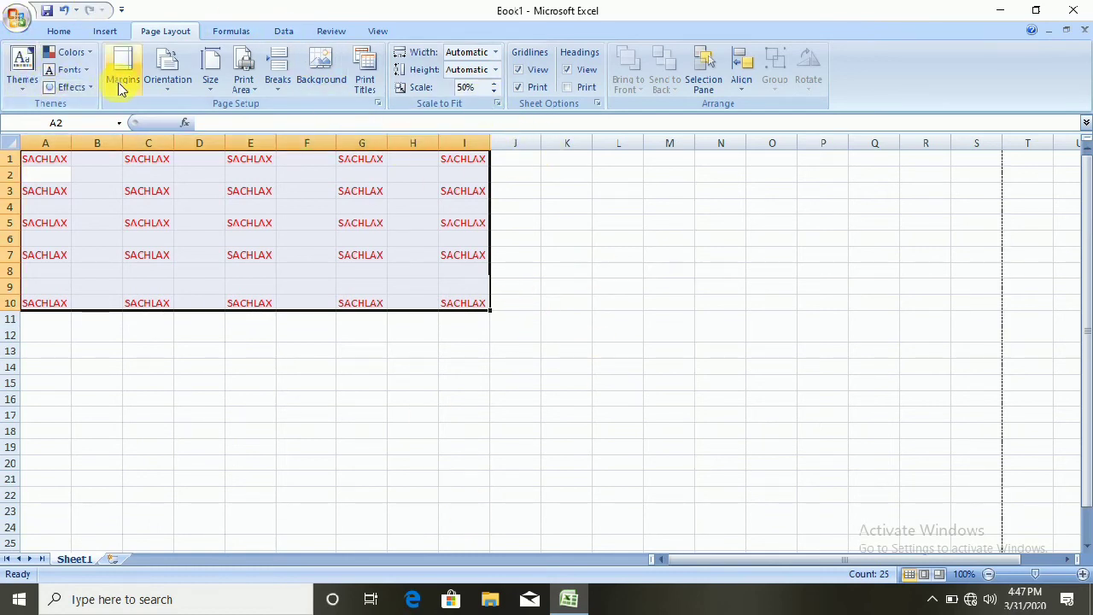
{"action": "left_click", "coordinate": [120, 87]}
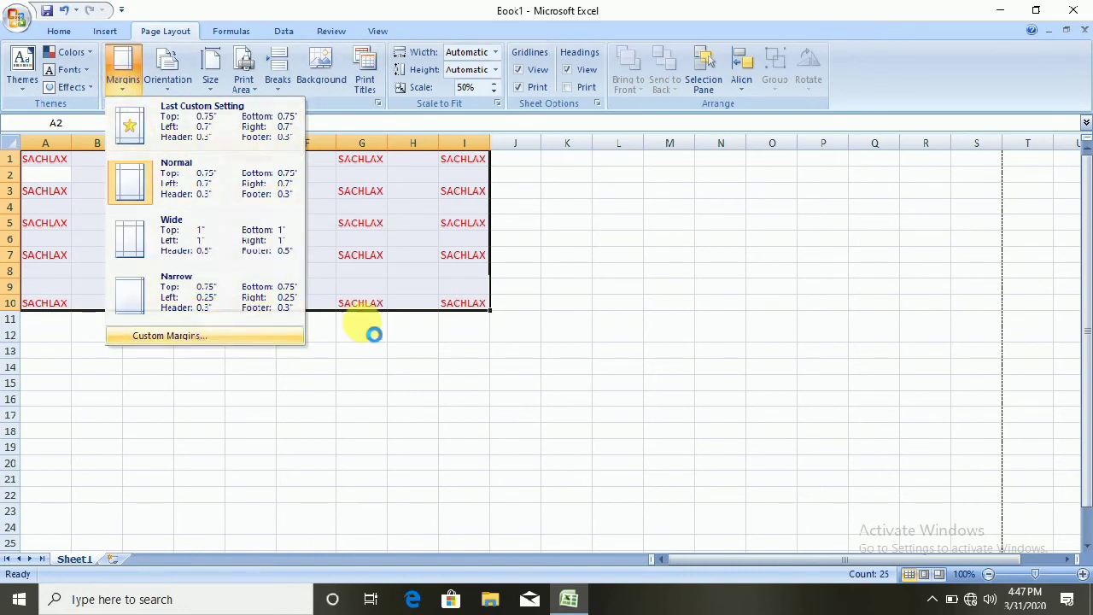
{"action": "left_click", "coordinate": [896, 317]}
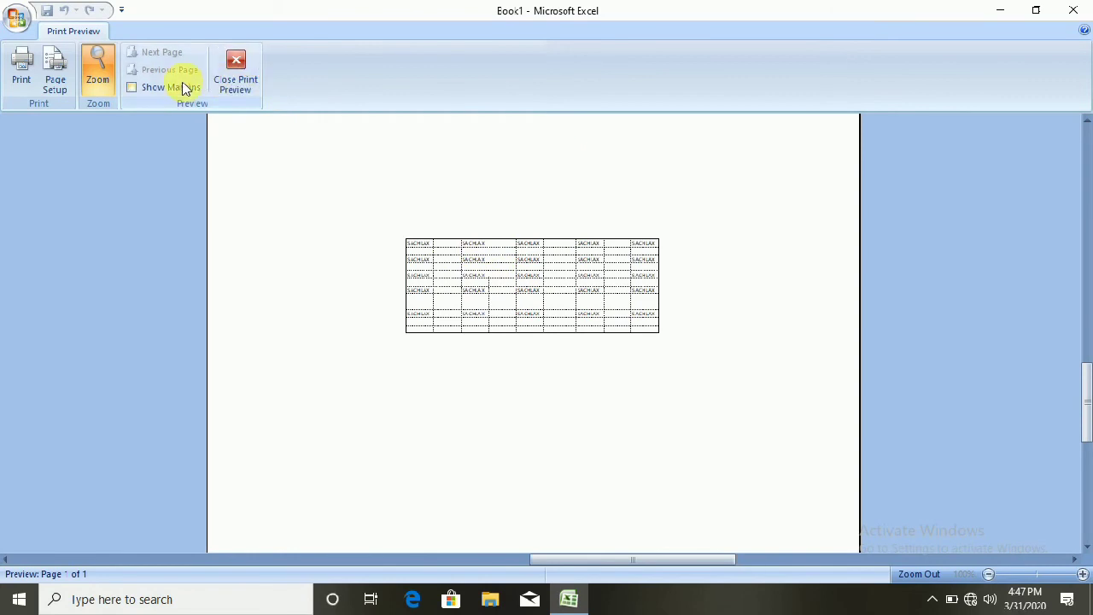
{"action": "left_click", "coordinate": [453, 252]}
{"action": "left_click", "coordinate": [495, 320]}
{"action": "scroll", "coordinate": [503, 329], "scroll_direction": "up", "scroll_amount": 1}
{"action": "scroll", "coordinate": [507, 330], "scroll_direction": "down", "scroll_amount": 2}
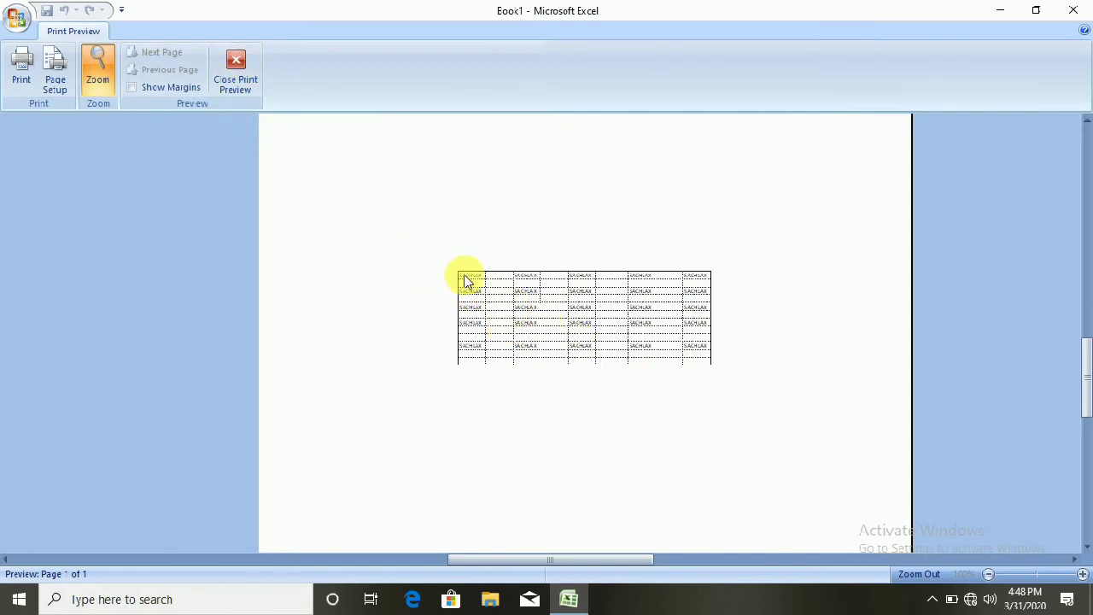
{"action": "left_click", "coordinate": [235, 72]}
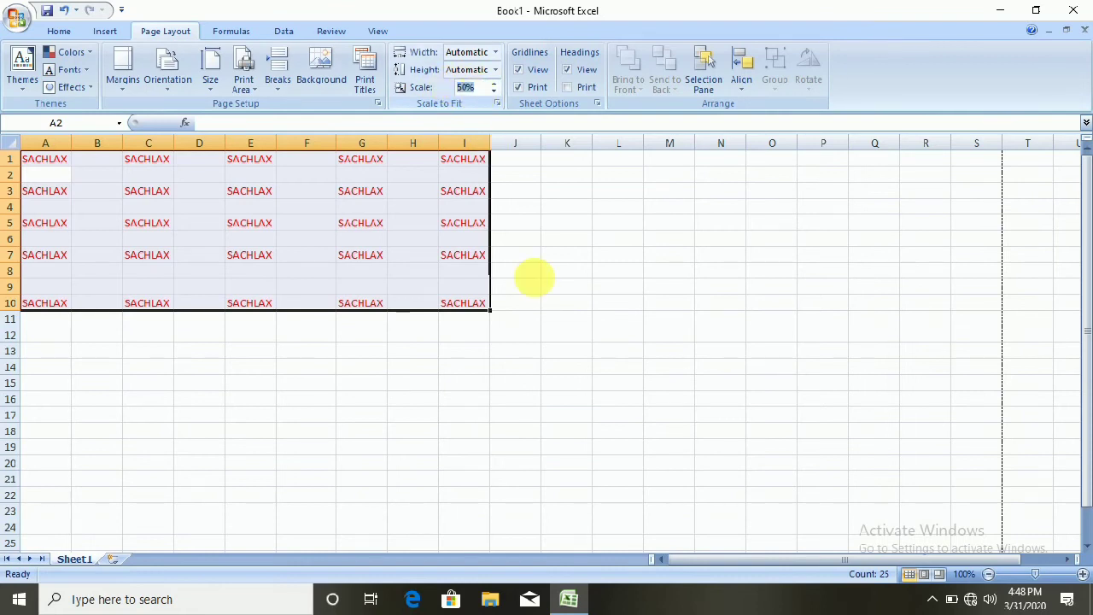
Step: Change the print scale to 60% and review the whole page in preview
{"action": "type", "text": "60"}
{"action": "left_click", "coordinate": [538, 307]}
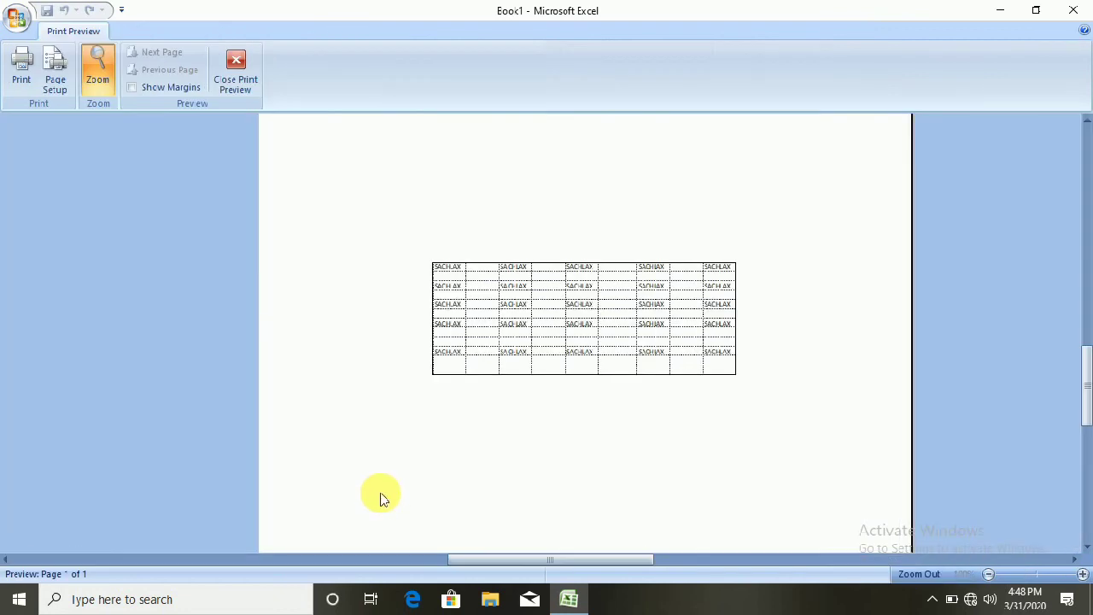
{"action": "left_click", "coordinate": [526, 292]}
{"action": "left_click", "coordinate": [526, 303]}
{"action": "left_click", "coordinate": [526, 303]}
{"action": "left_click", "coordinate": [529, 300]}
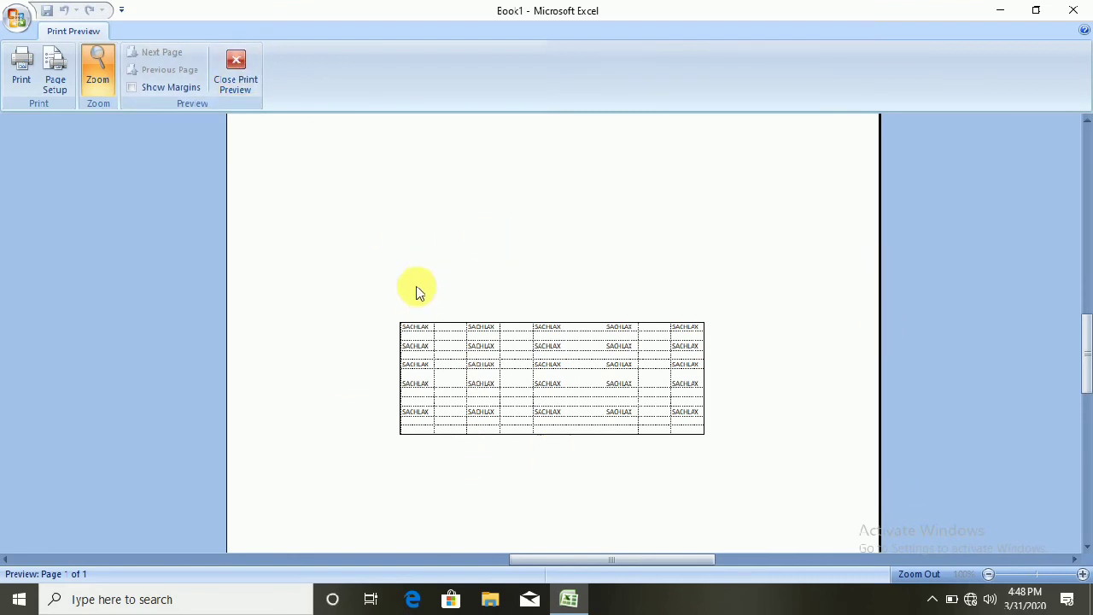
{"action": "left_click", "coordinate": [236, 60]}
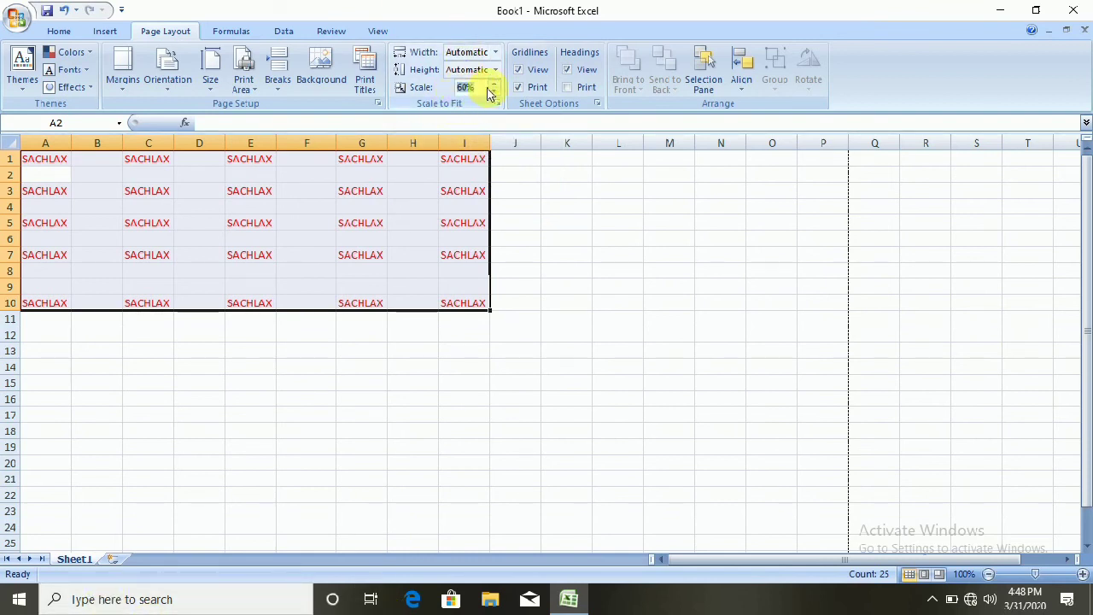
Step: Reset the print scale to 100% and check it in print preview
{"action": "type", "text": "100"}
{"action": "key", "text": "Return"}
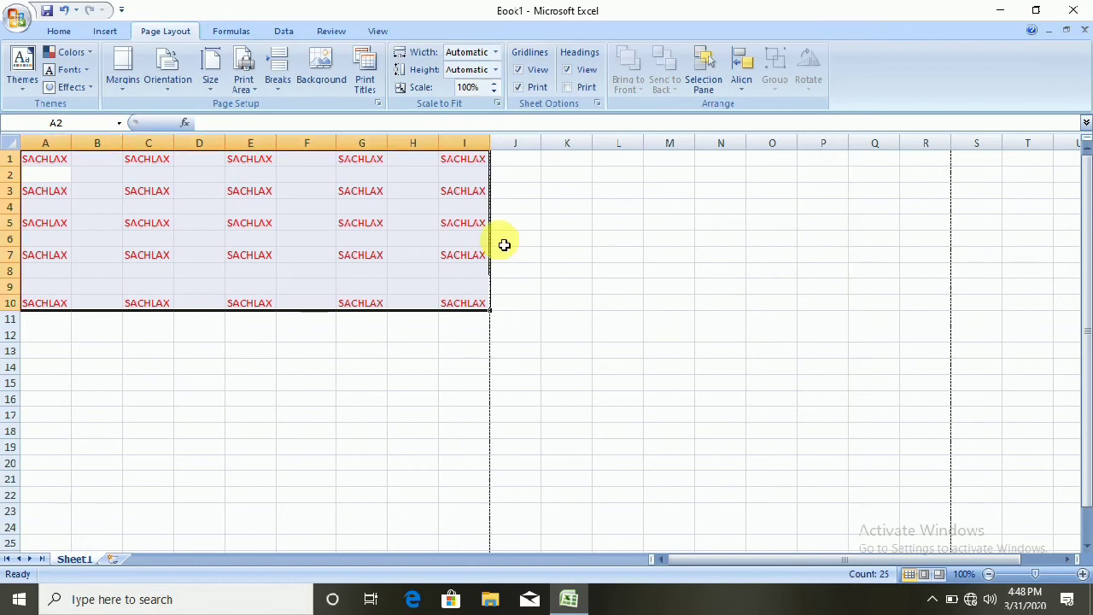
{"action": "key", "text": "ctrl+F2"}
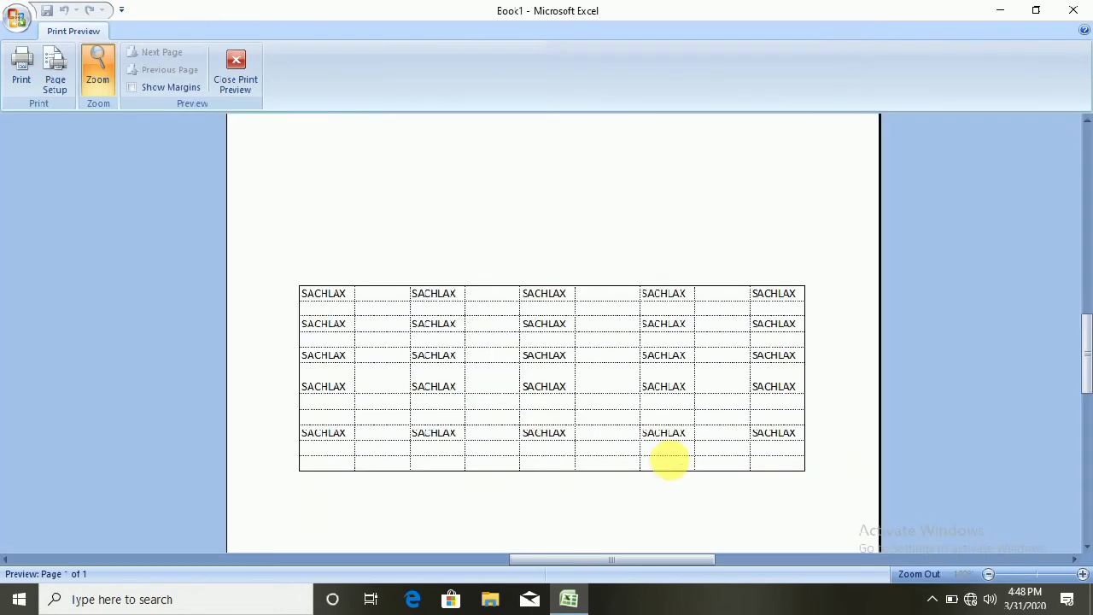
{"action": "left_click", "coordinate": [237, 61]}
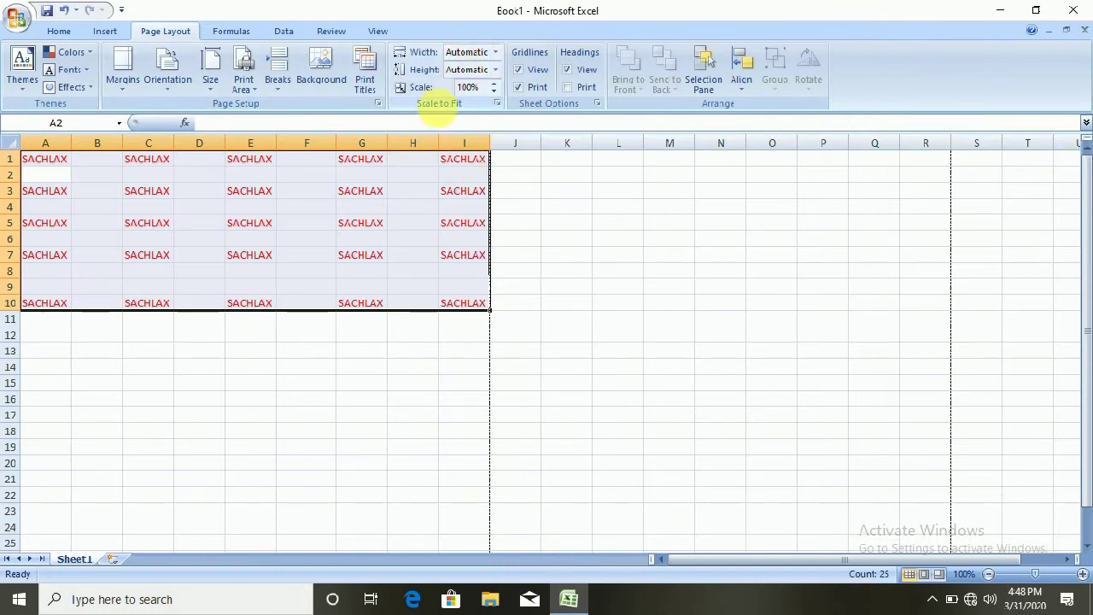
Step: Fit the sheet width to 2 pages and preview it with margins shown
{"action": "left_click", "coordinate": [496, 53]}
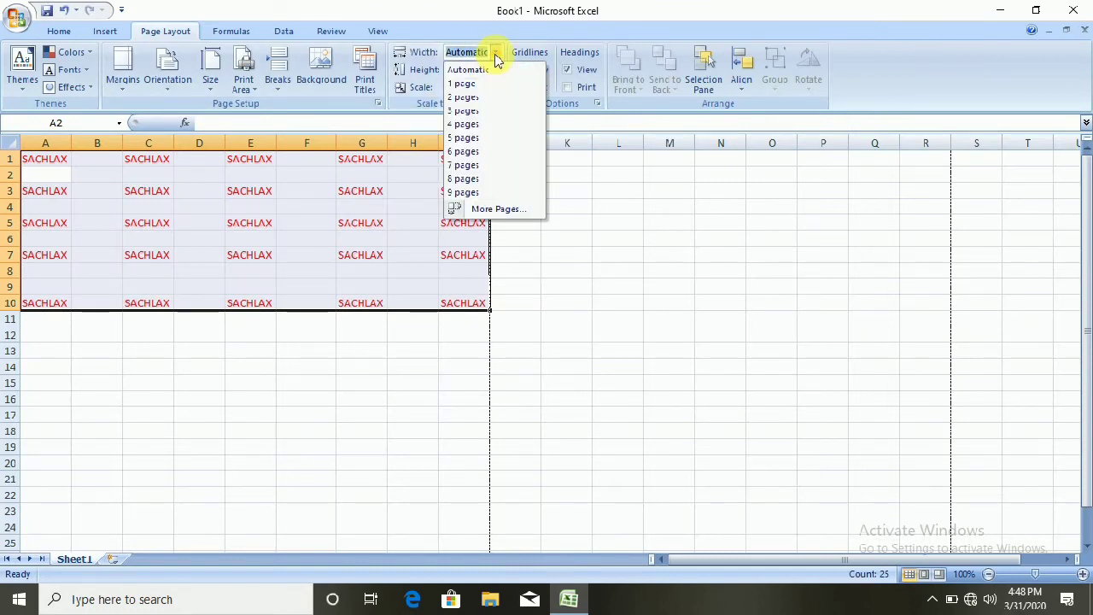
{"action": "left_click", "coordinate": [485, 99]}
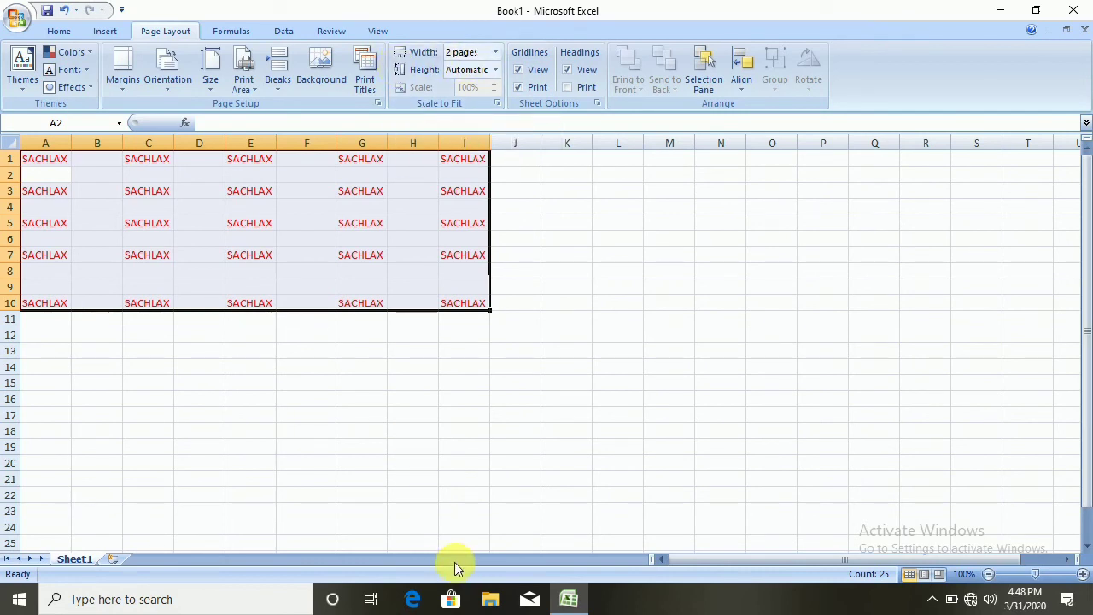
{"action": "key", "text": "ctrl+F2"}
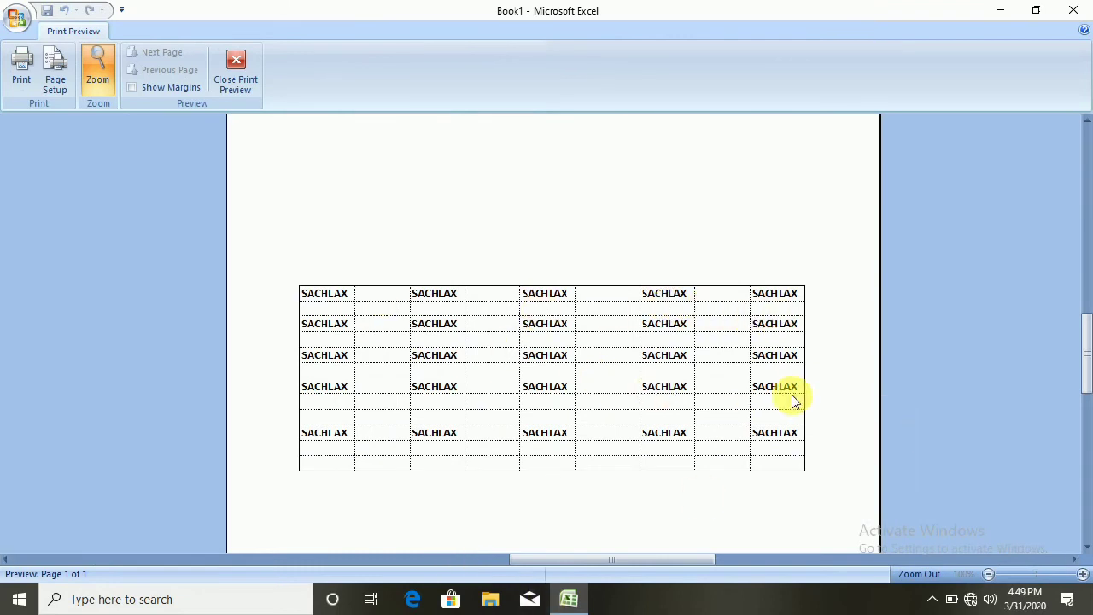
{"action": "left_click", "coordinate": [171, 95]}
{"action": "scroll", "coordinate": [459, 244], "scroll_direction": "up", "scroll_amount": 5}
{"action": "scroll", "coordinate": [503, 231], "scroll_direction": "up", "scroll_amount": 1}
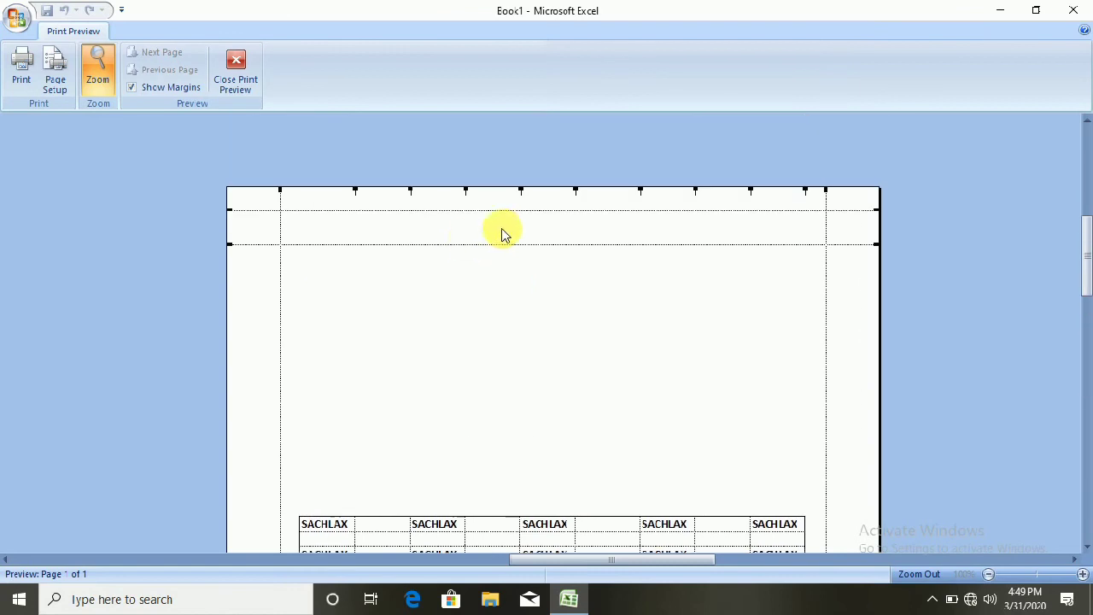
{"action": "scroll", "coordinate": [504, 237], "scroll_direction": "down", "scroll_amount": 5}
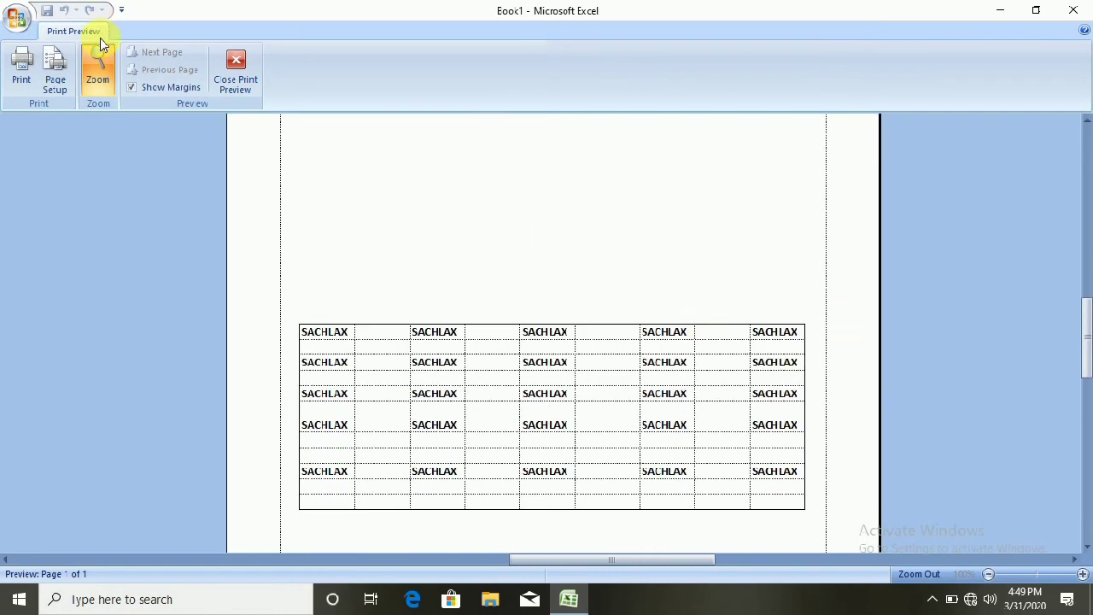
{"action": "scroll", "coordinate": [803, 230], "scroll_direction": "up", "scroll_amount": 5}
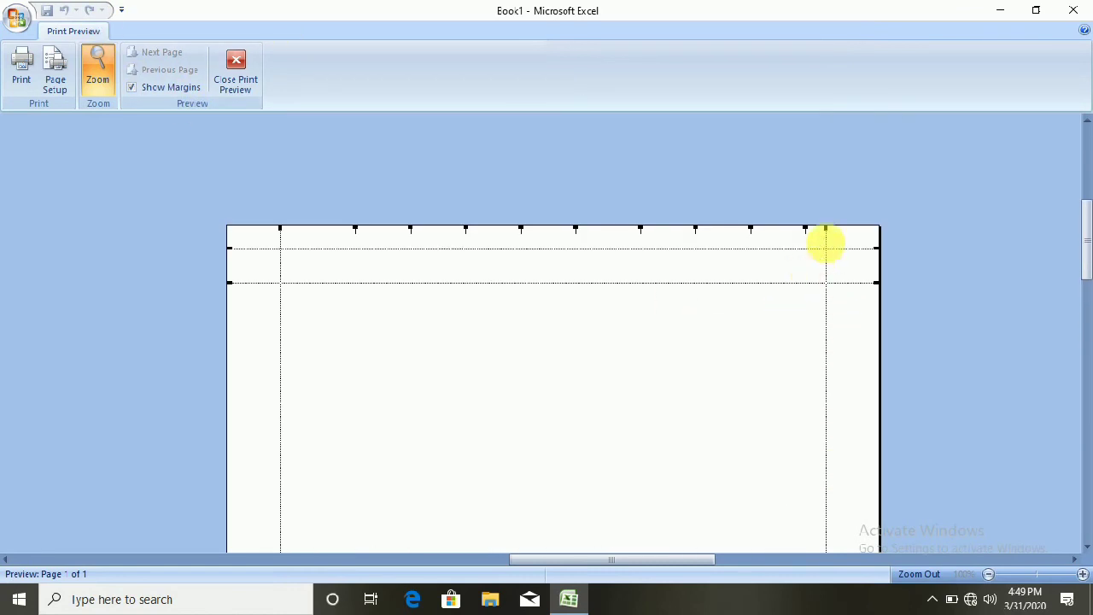
{"action": "left_click", "coordinate": [236, 75]}
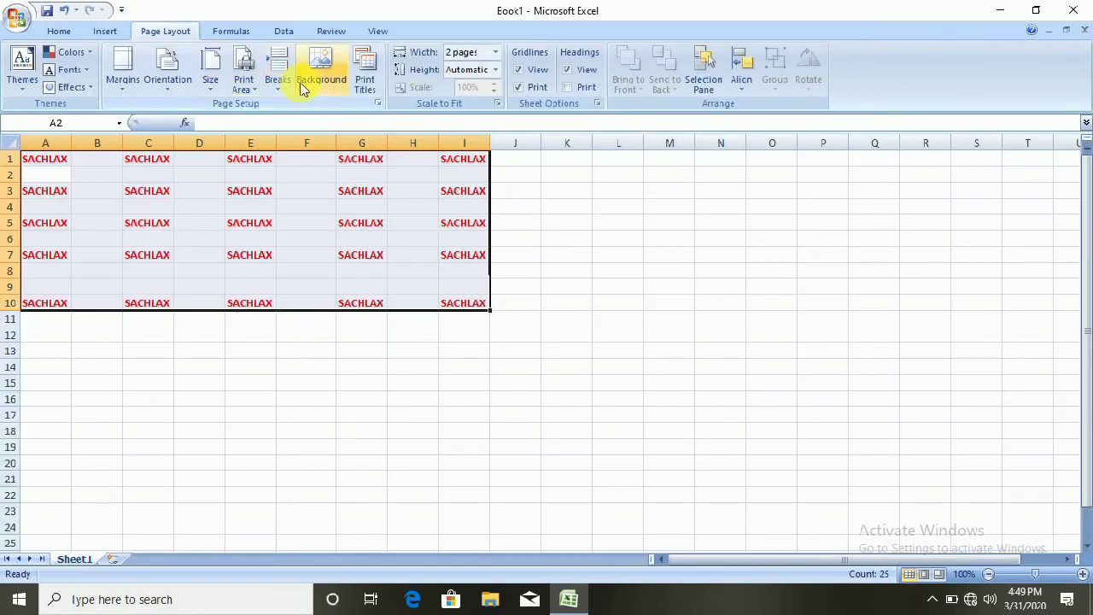
Step: Fit the printout to 5 pages tall and 4 pages wide
{"action": "left_click", "coordinate": [496, 72]}
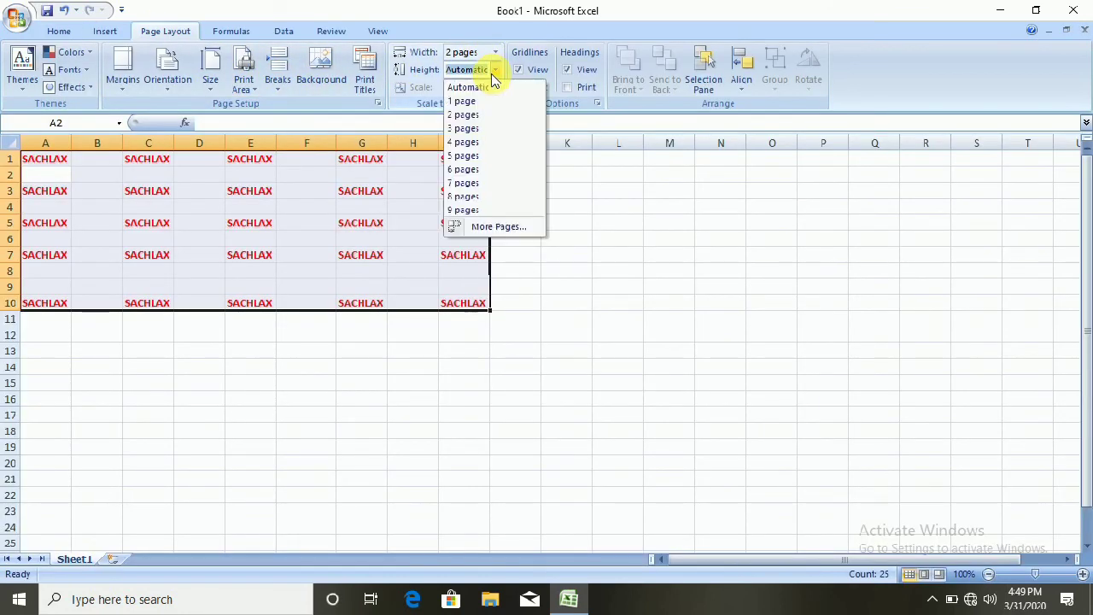
{"action": "left_click", "coordinate": [493, 53]}
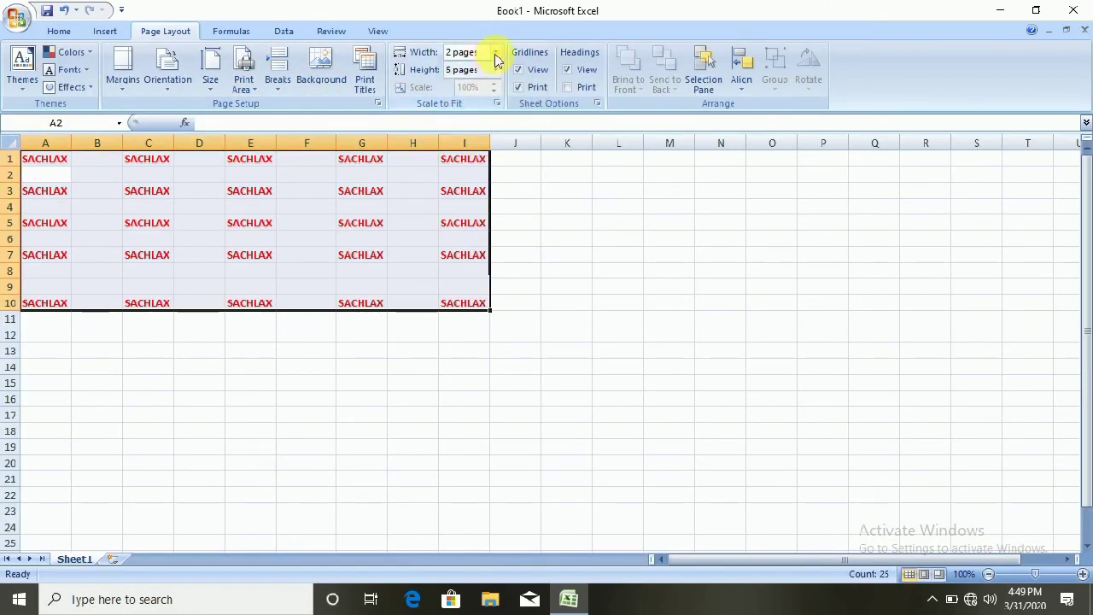
{"action": "left_click", "coordinate": [493, 53]}
{"action": "left_click", "coordinate": [477, 125]}
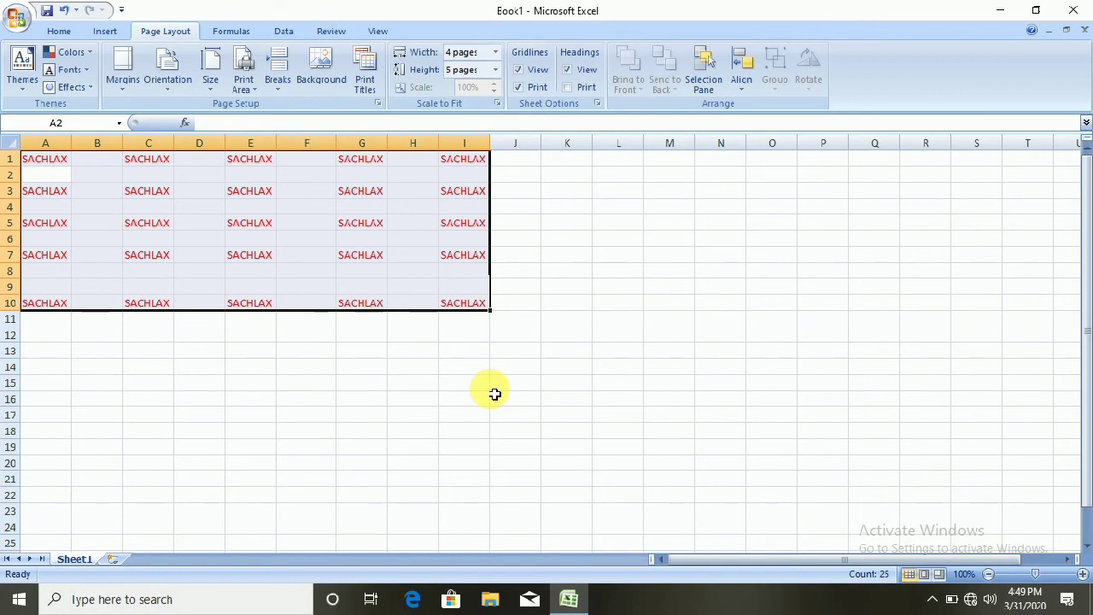
Step: Scroll through the print preview of the 4-by-5 page layout, then close it
{"action": "scroll", "coordinate": [590, 397], "scroll_direction": "down", "scroll_amount": 3}
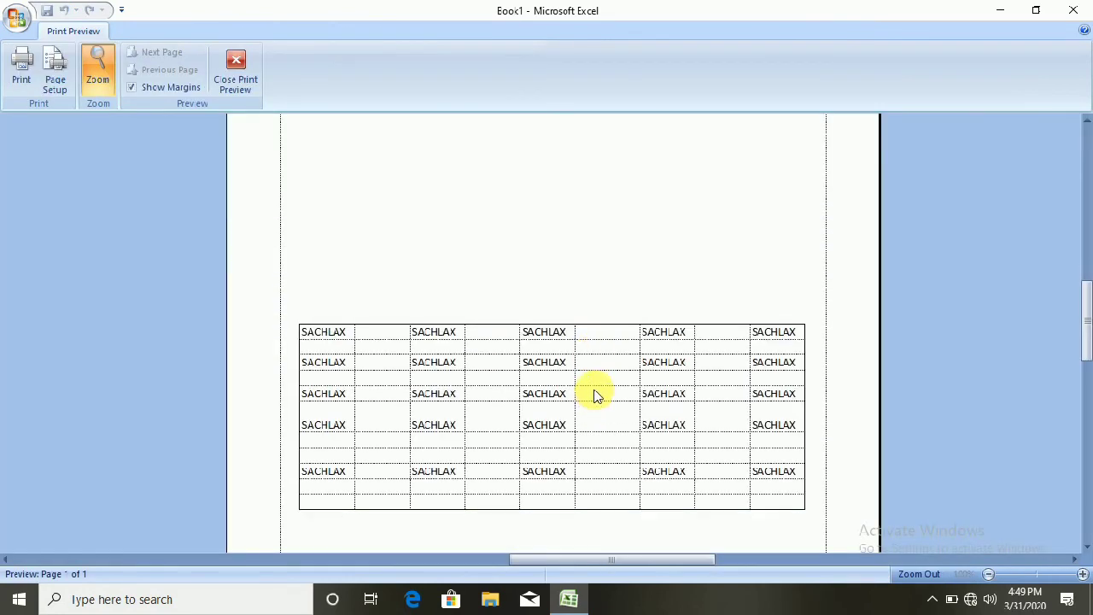
{"action": "scroll", "coordinate": [592, 390], "scroll_direction": "down", "scroll_amount": 2}
{"action": "scroll", "coordinate": [641, 381], "scroll_direction": "up", "scroll_amount": 5}
{"action": "scroll", "coordinate": [641, 375], "scroll_direction": "down", "scroll_amount": 1}
{"action": "scroll", "coordinate": [615, 324], "scroll_direction": "down", "scroll_amount": 2}
{"action": "scroll", "coordinate": [578, 298], "scroll_direction": "up", "scroll_amount": 3}
{"action": "scroll", "coordinate": [578, 298], "scroll_direction": "down", "scroll_amount": 2}
{"action": "scroll", "coordinate": [578, 298], "scroll_direction": "down", "scroll_amount": 3}
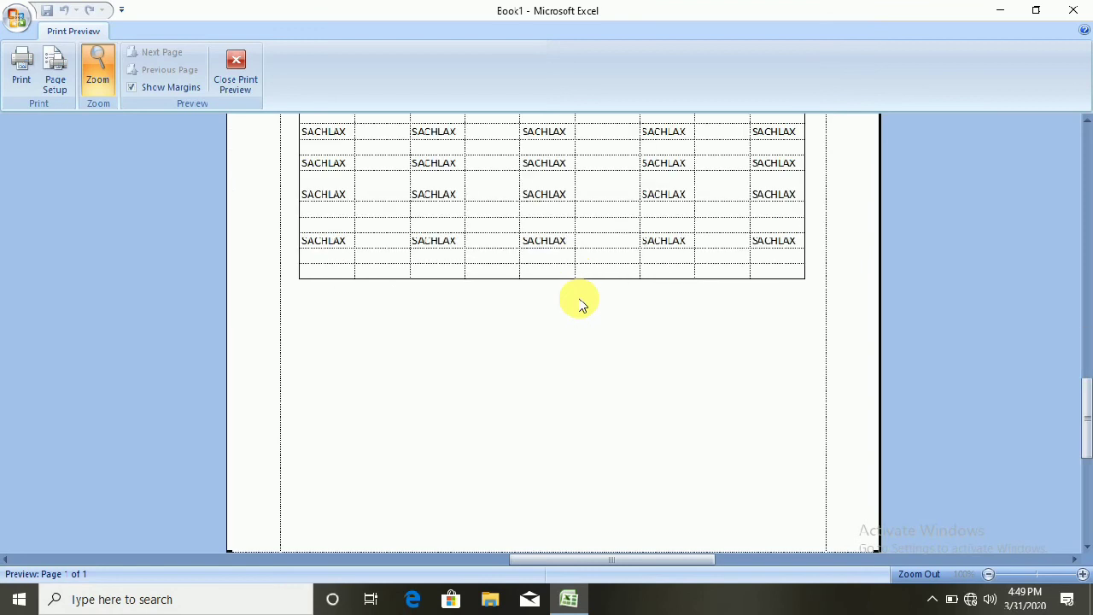
{"action": "scroll", "coordinate": [578, 298], "scroll_direction": "up", "scroll_amount": 4}
{"action": "left_click", "coordinate": [236, 64]}
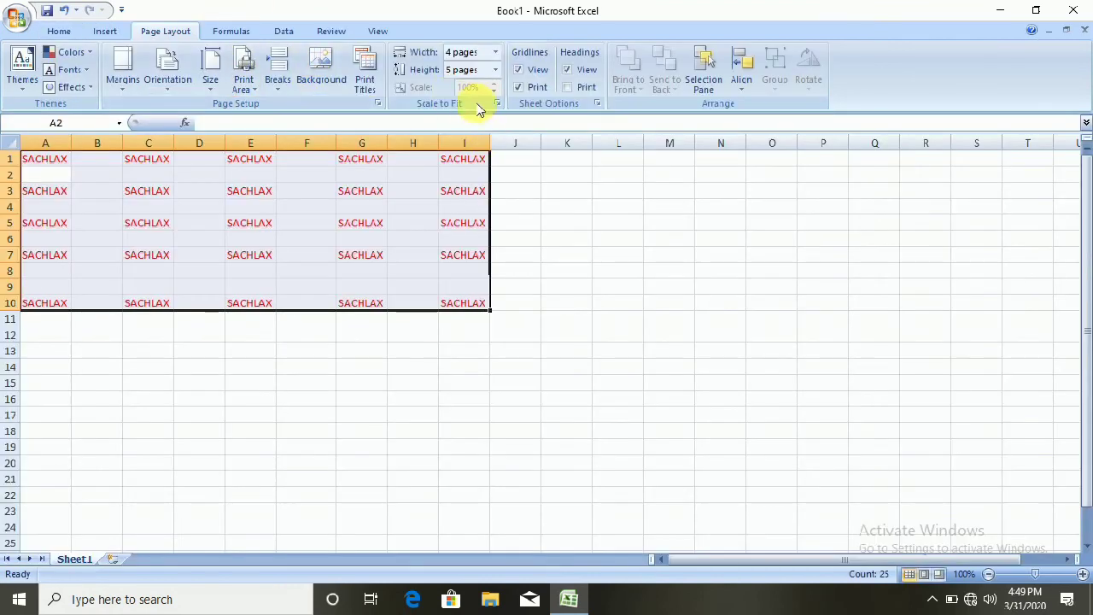
Step: Fit the printout to 9 pages wide and view the resulting page breaks
{"action": "left_click", "coordinate": [495, 55]}
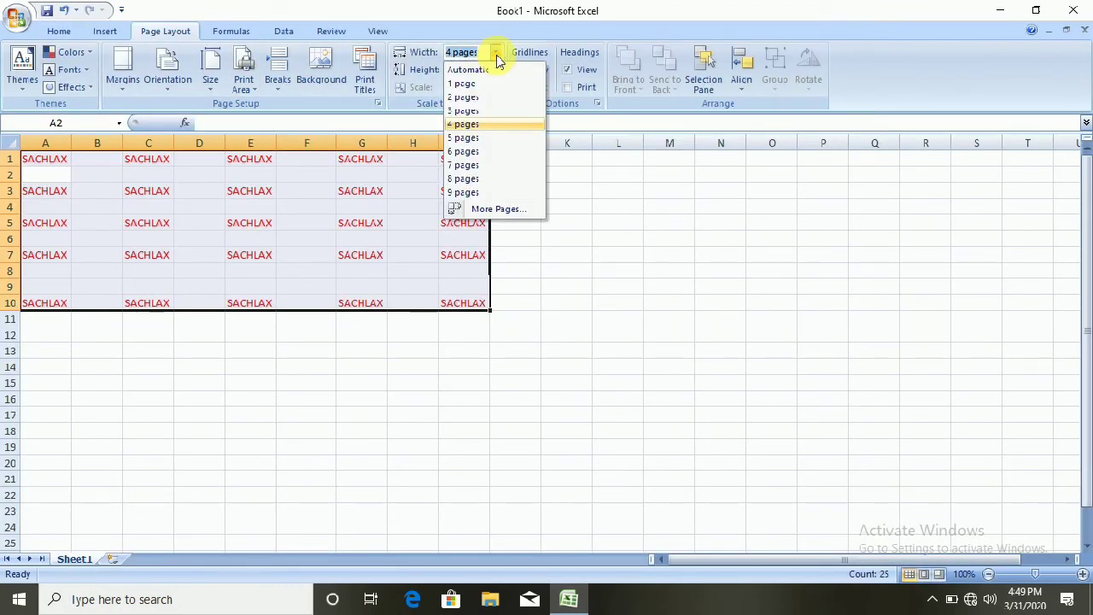
{"action": "left_click", "coordinate": [474, 192]}
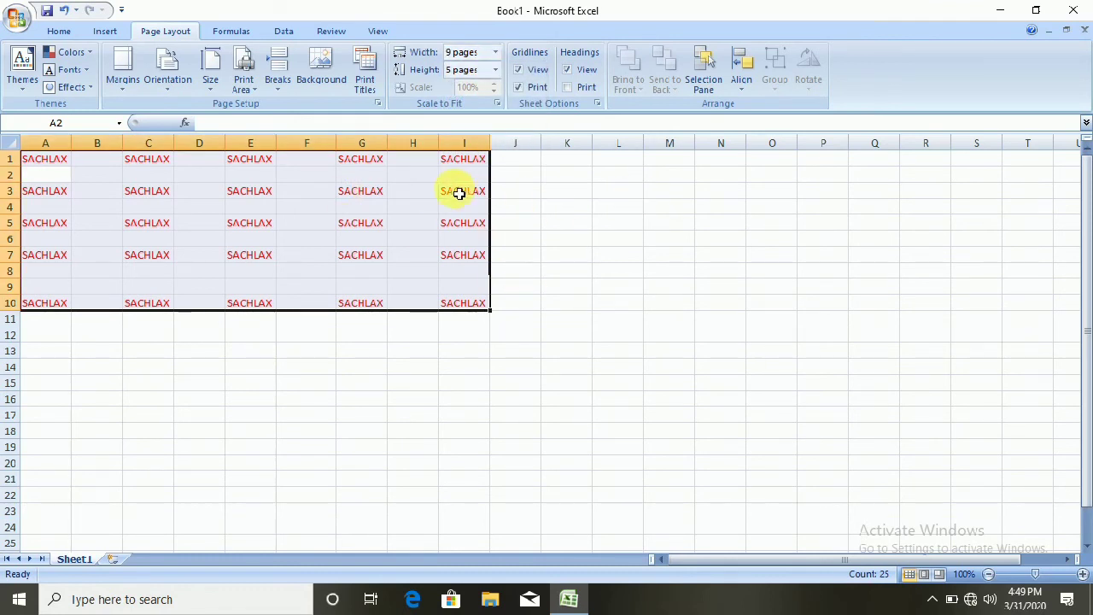
{"action": "left_click_drag", "start_coordinate": [605, 354], "coordinate": [1088, 333]}
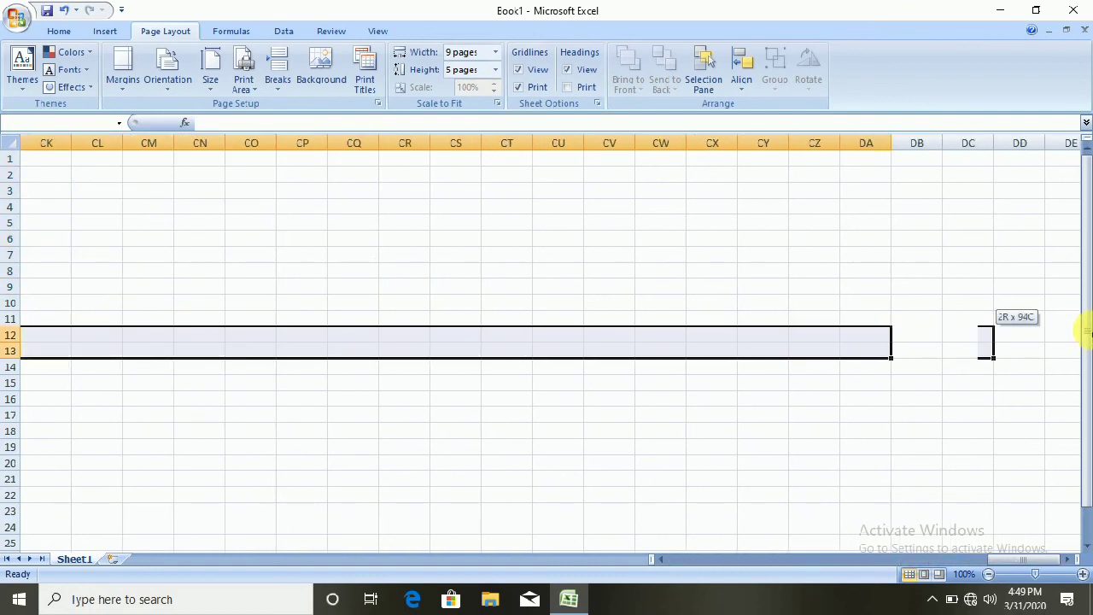
{"action": "left_click_drag", "start_coordinate": [1089, 332], "coordinate": [9, 318]}
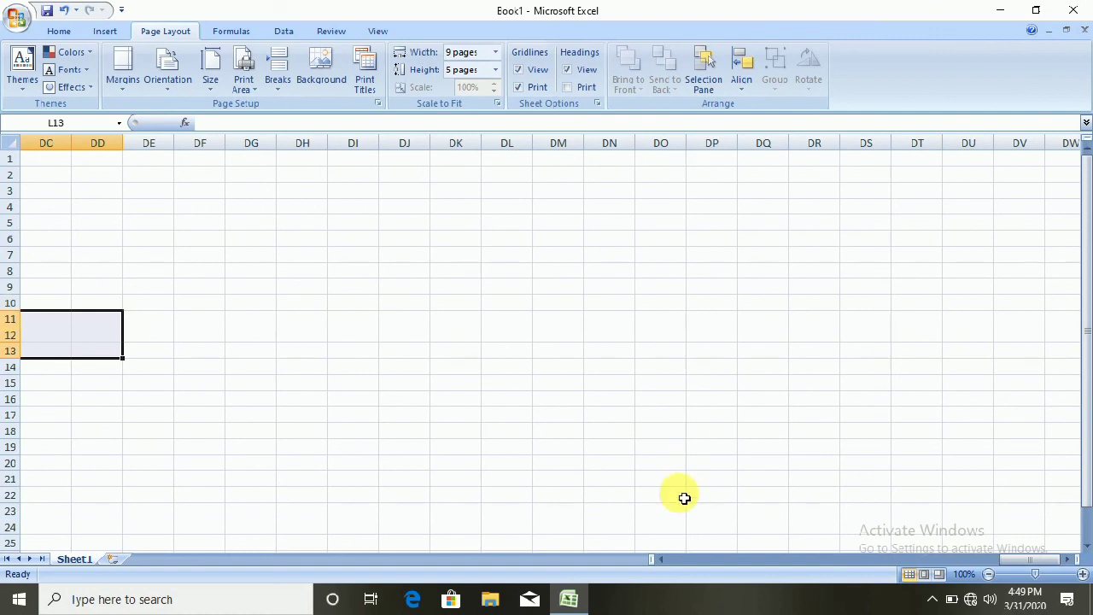
{"action": "left_click", "coordinate": [688, 564]}
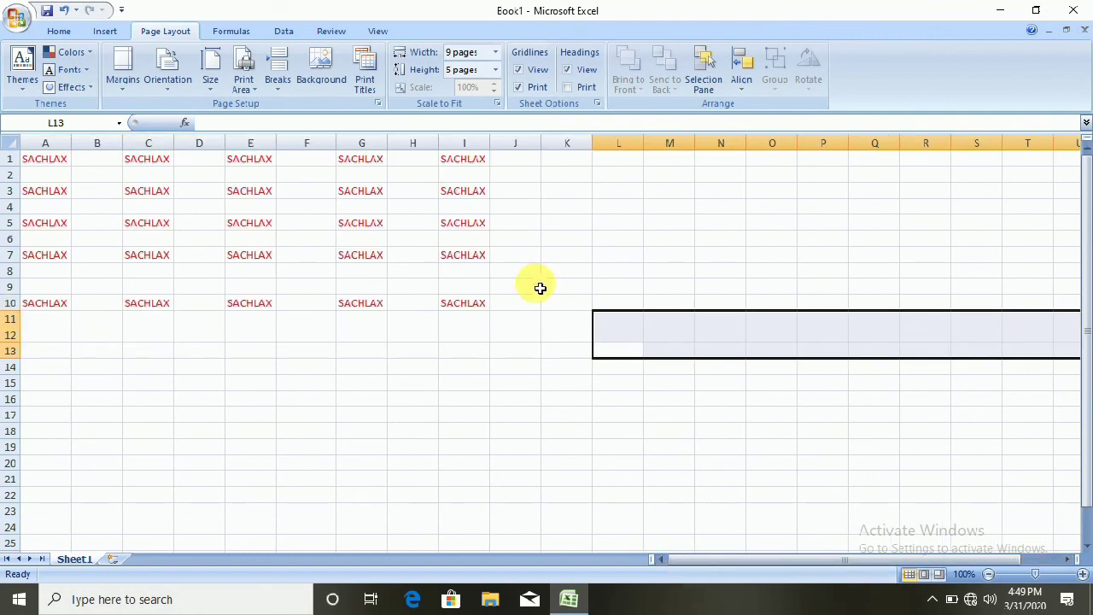
Step: Return the page width to Automatic, then try fitting it to 1 page wide
{"action": "left_click", "coordinate": [494, 53]}
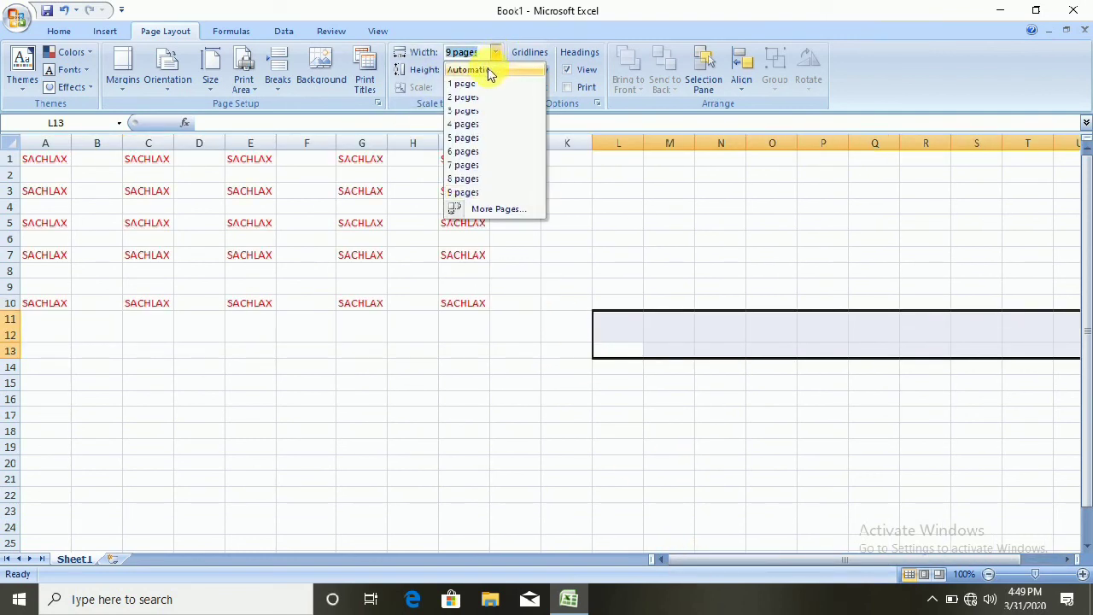
{"action": "left_click", "coordinate": [490, 69]}
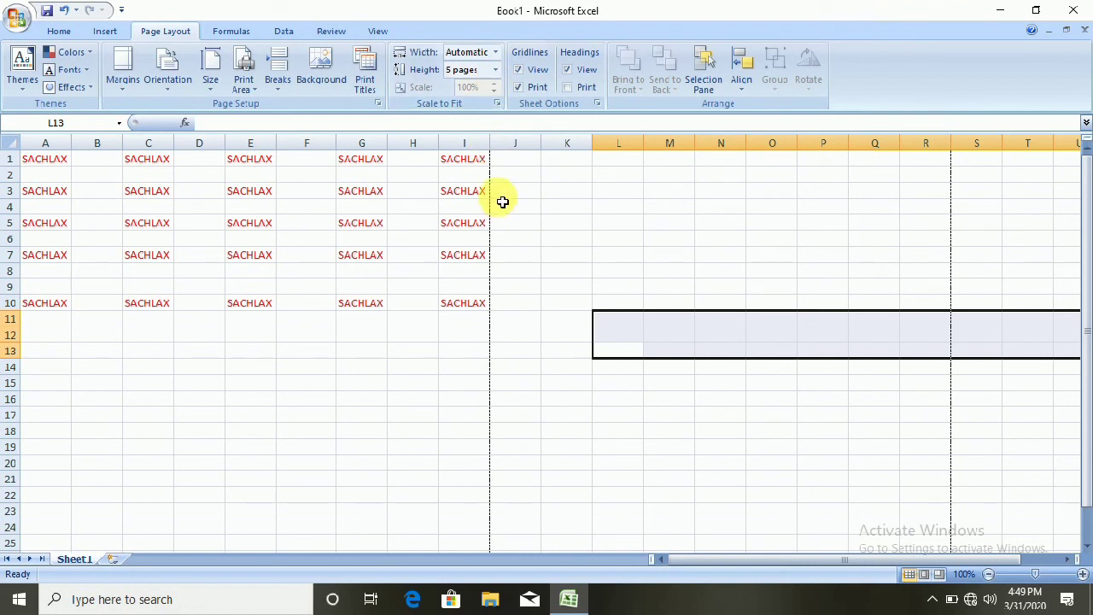
{"action": "left_click", "coordinate": [498, 56]}
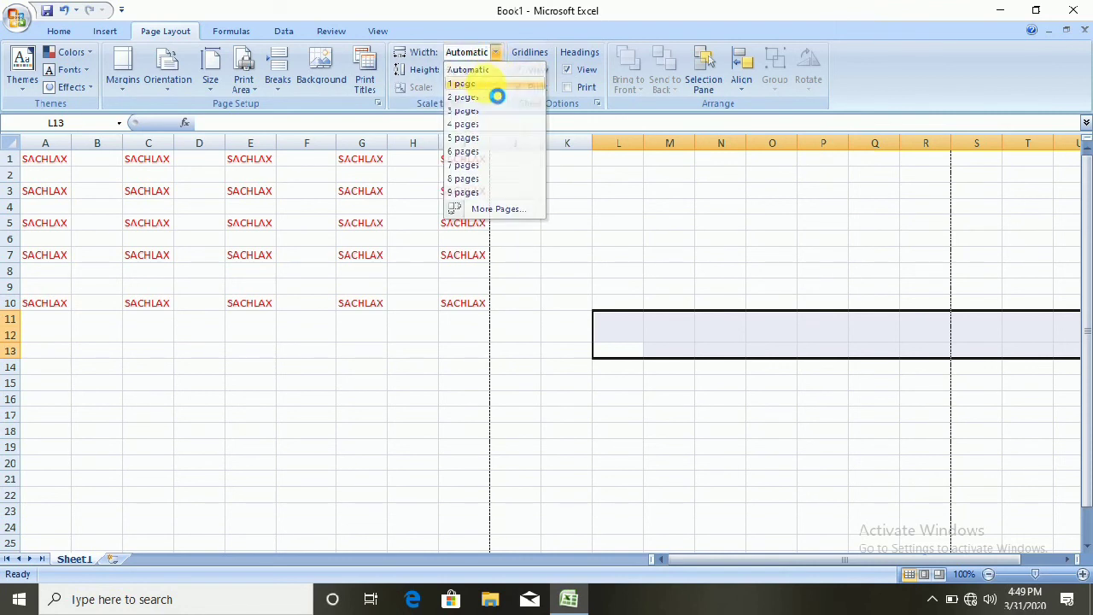
{"action": "left_click", "coordinate": [488, 87]}
{"action": "left_click_drag", "start_coordinate": [715, 559], "coordinate": [1089, 290]}
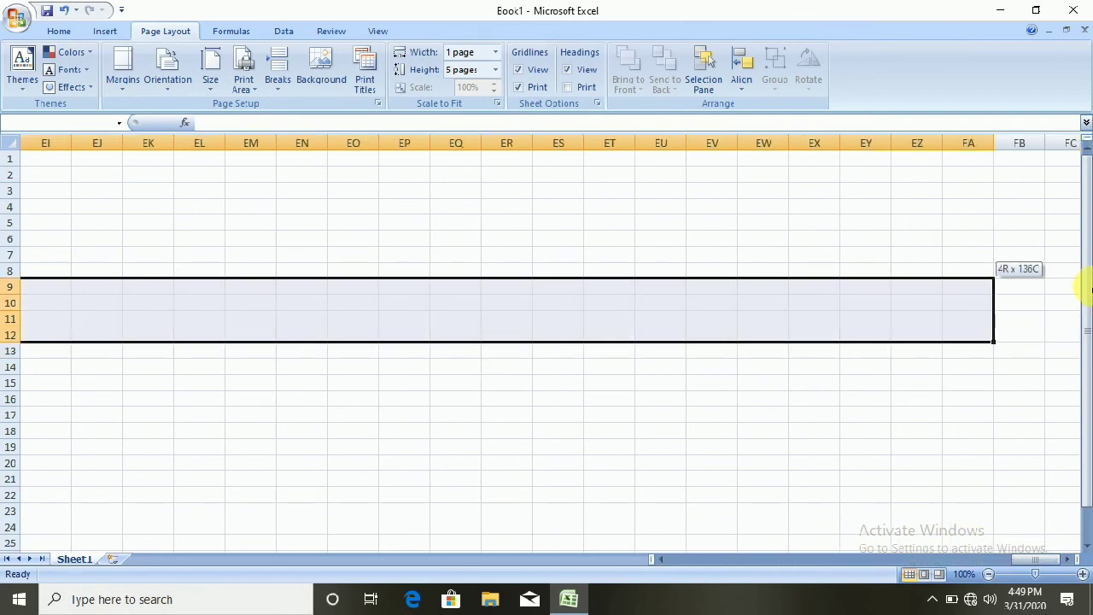
{"action": "left_click_drag", "start_coordinate": [1088, 290], "coordinate": [1089, 290]}
Step: Set both the page width and the page height back to Automatic
{"action": "left_click", "coordinate": [494, 53]}
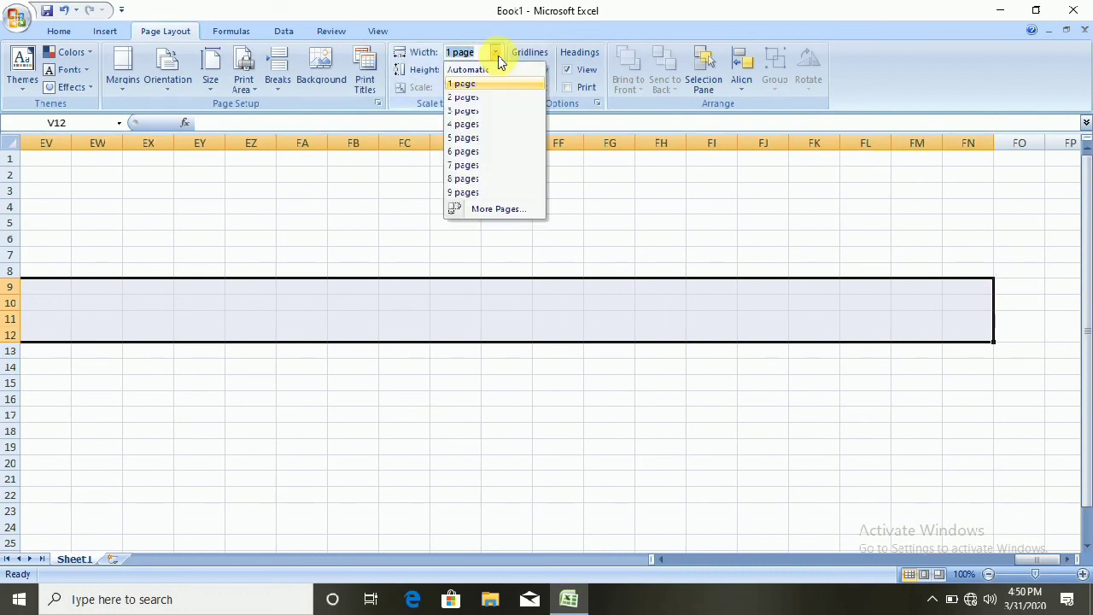
{"action": "left_click", "coordinate": [476, 71]}
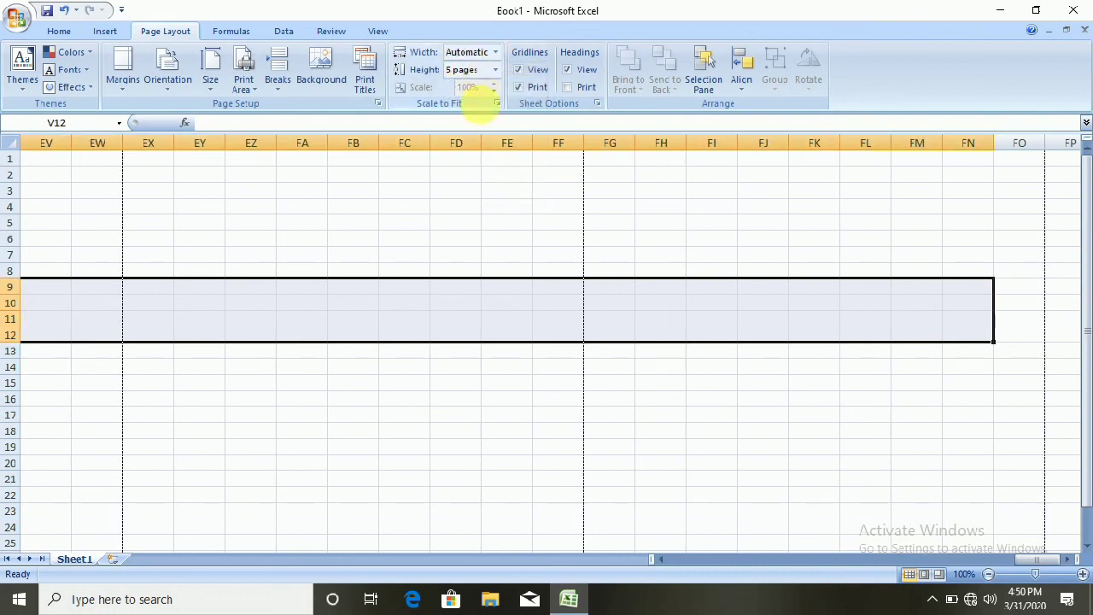
{"action": "left_click", "coordinate": [684, 561]}
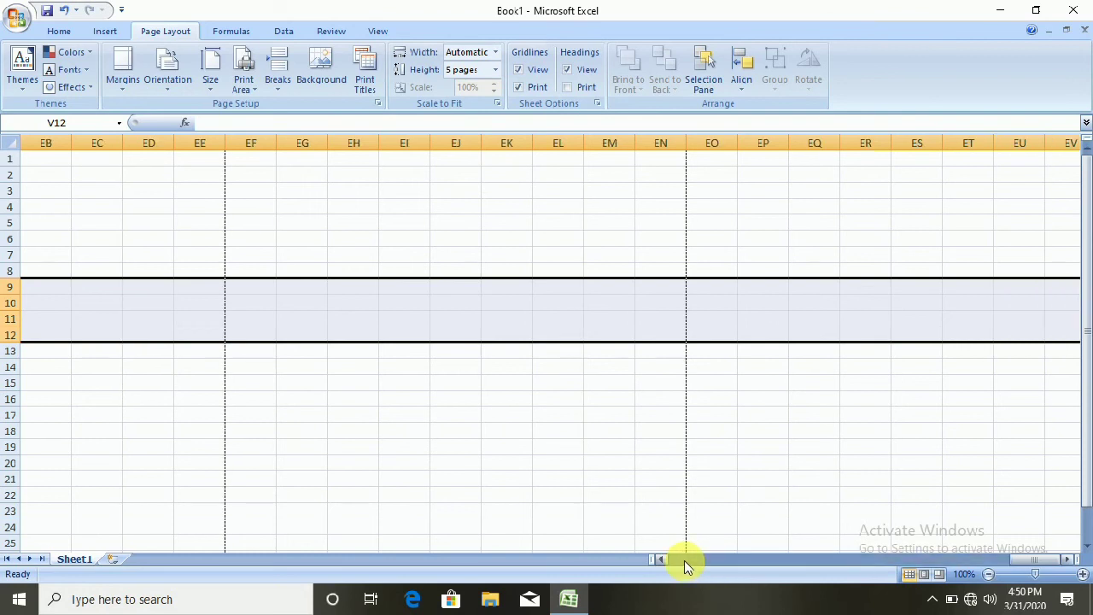
{"action": "left_click_drag", "start_coordinate": [676, 557], "coordinate": [880, 559]}
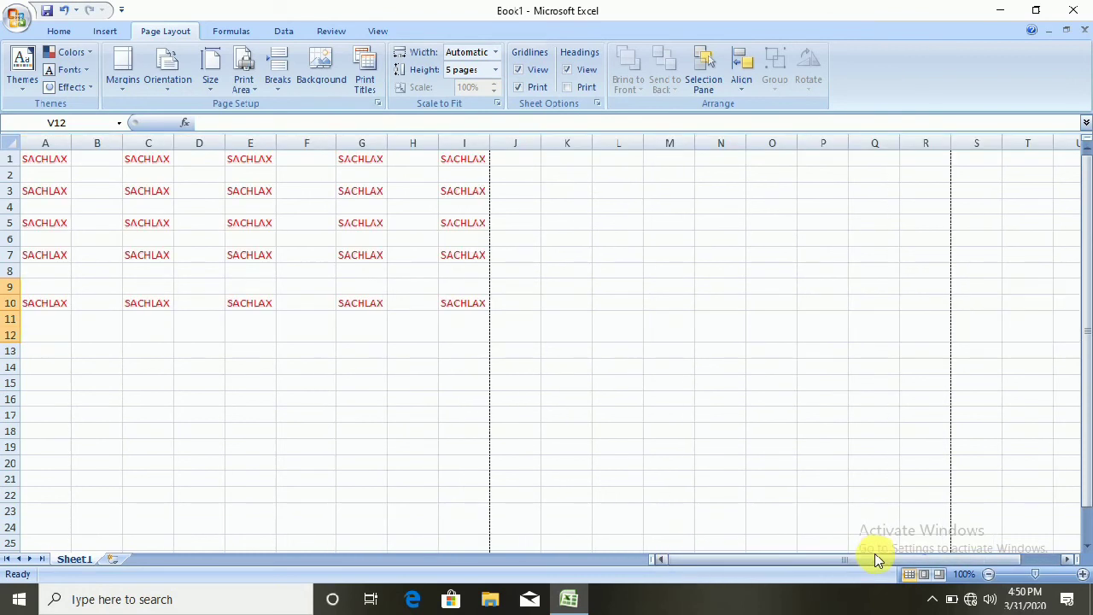
{"action": "left_click", "coordinate": [494, 70]}
{"action": "left_click", "coordinate": [474, 88]}
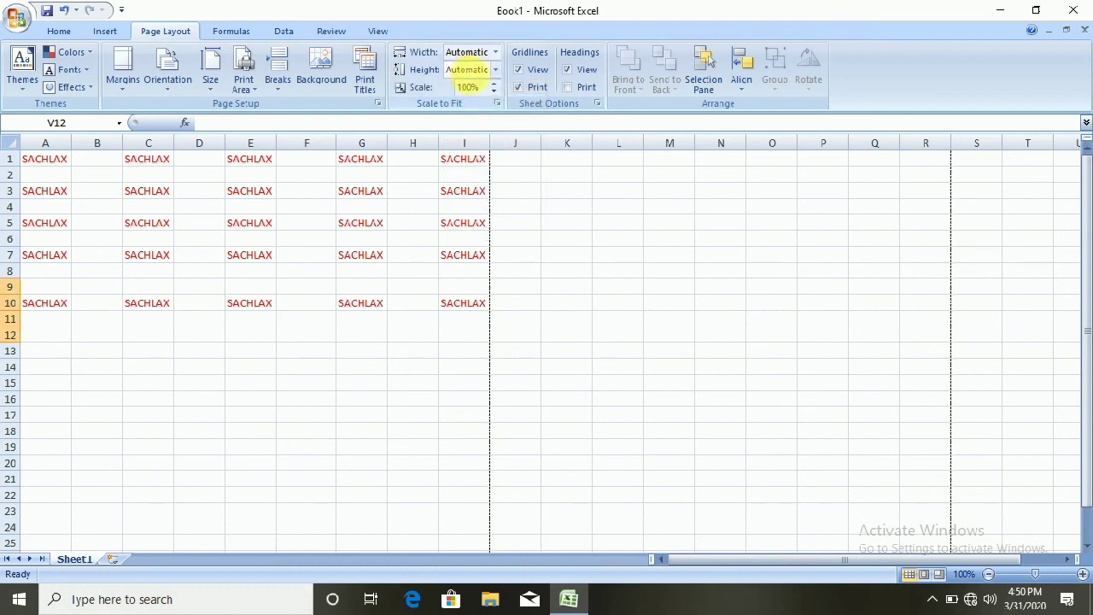
{"action": "left_click", "coordinate": [496, 71]}
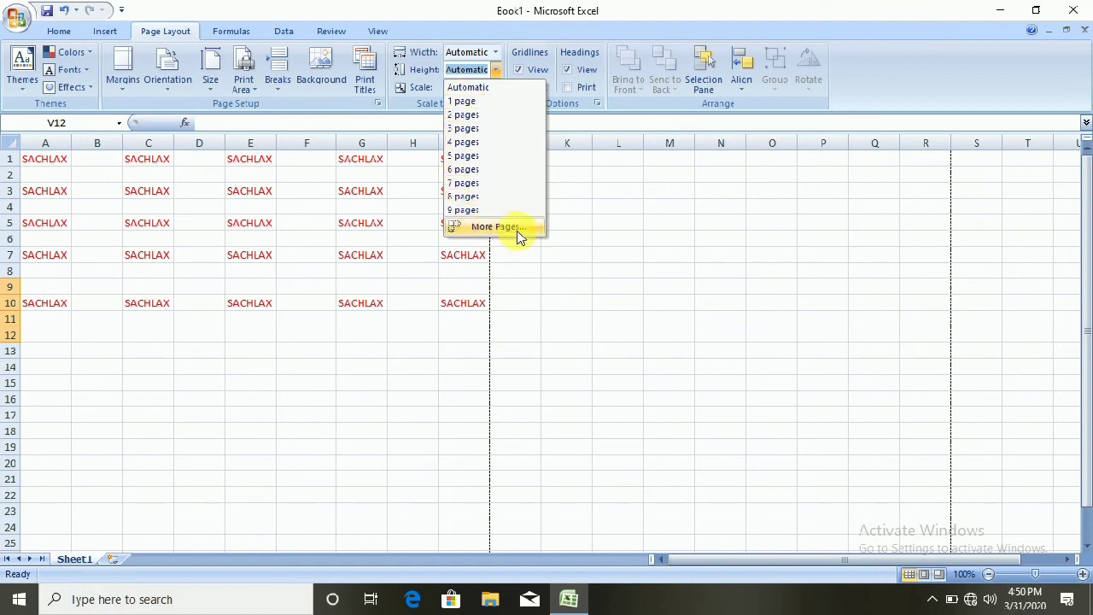
{"action": "left_click", "coordinate": [619, 229]}
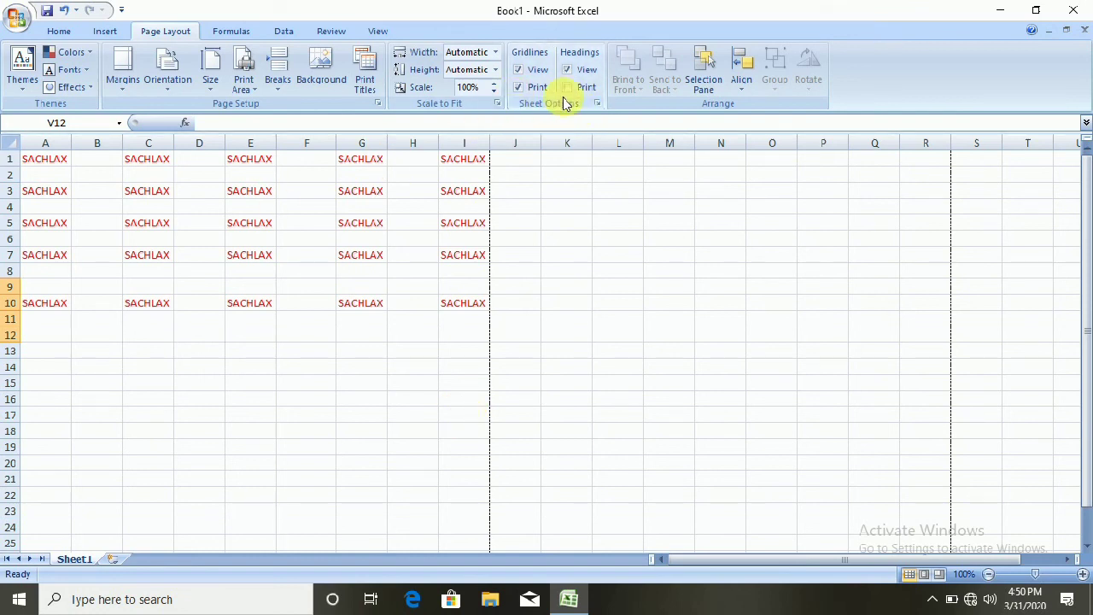
{"action": "left_click", "coordinate": [364, 77]}
Step: Discard the black-and-white page setup, keep gridlines visible, and set gridlines to print
{"action": "left_click", "coordinate": [705, 169]}
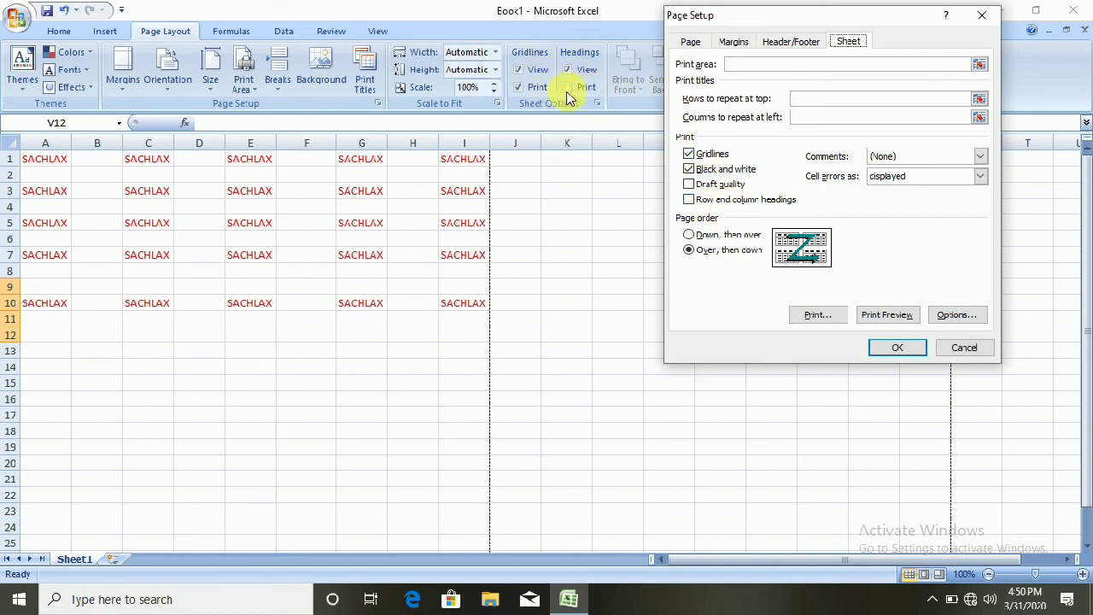
{"action": "left_click", "coordinate": [962, 347]}
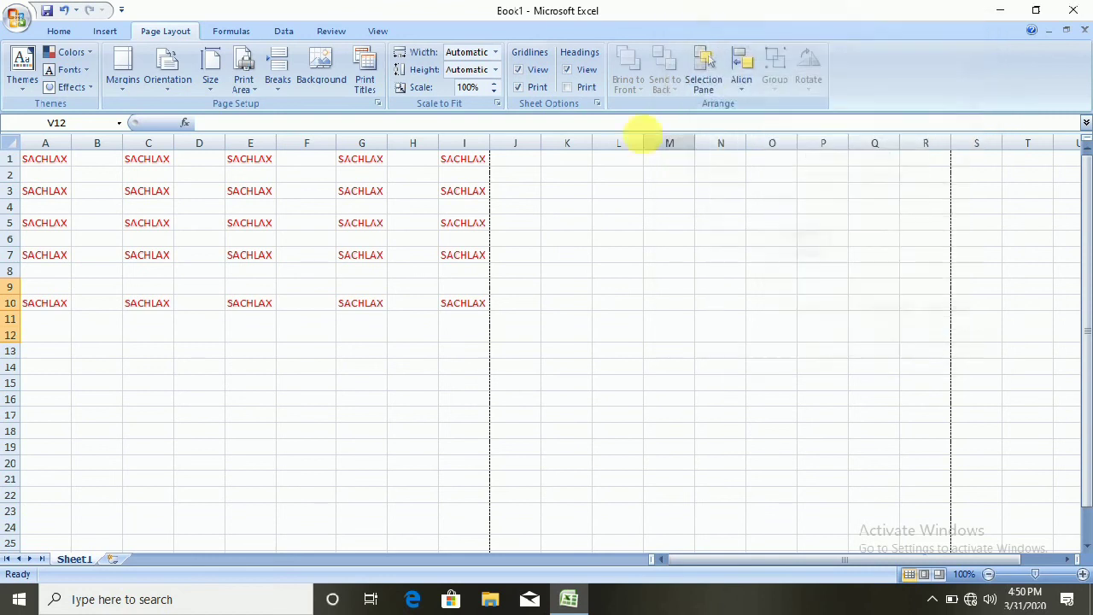
{"action": "left_click", "coordinate": [530, 76]}
{"action": "left_click", "coordinate": [530, 76]}
{"action": "left_click", "coordinate": [530, 76]}
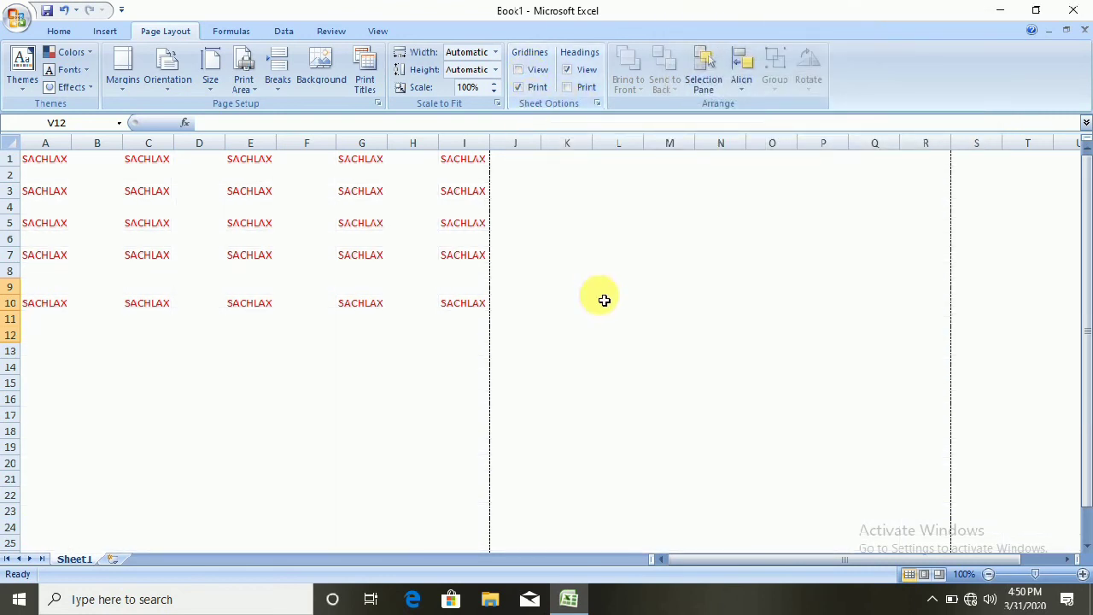
{"action": "left_click", "coordinate": [517, 73]}
{"action": "left_click", "coordinate": [518, 87]}
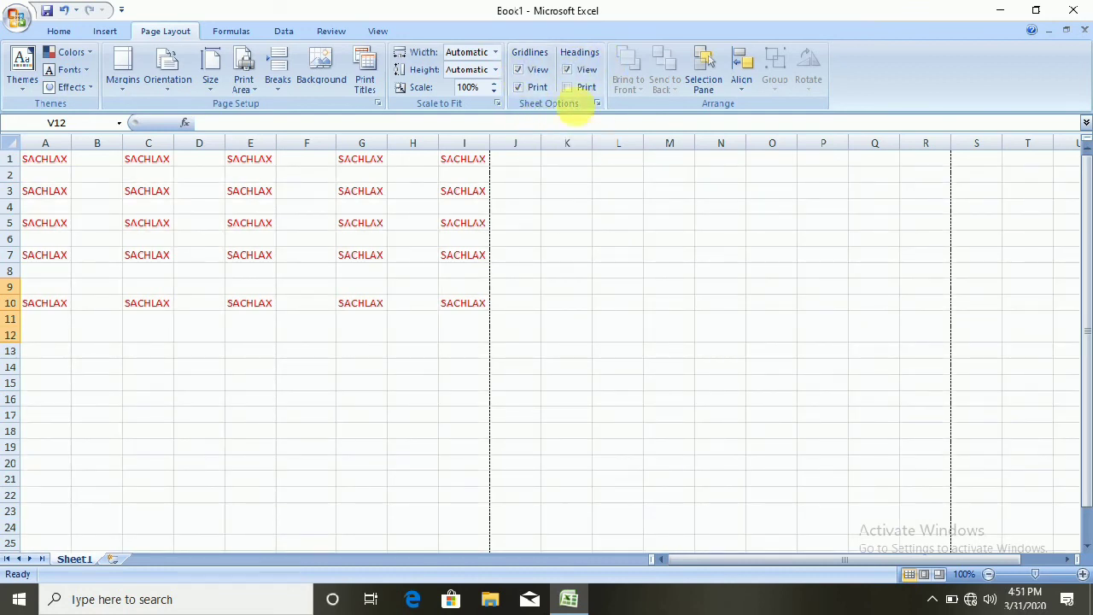
Step: Keep row and column headings visible, set them to print, and preview the sheet
{"action": "left_click", "coordinate": [567, 70]}
{"action": "left_click", "coordinate": [566, 70]}
{"action": "left_click", "coordinate": [567, 70]}
{"action": "left_click", "coordinate": [567, 70]}
{"action": "left_click", "coordinate": [567, 70]}
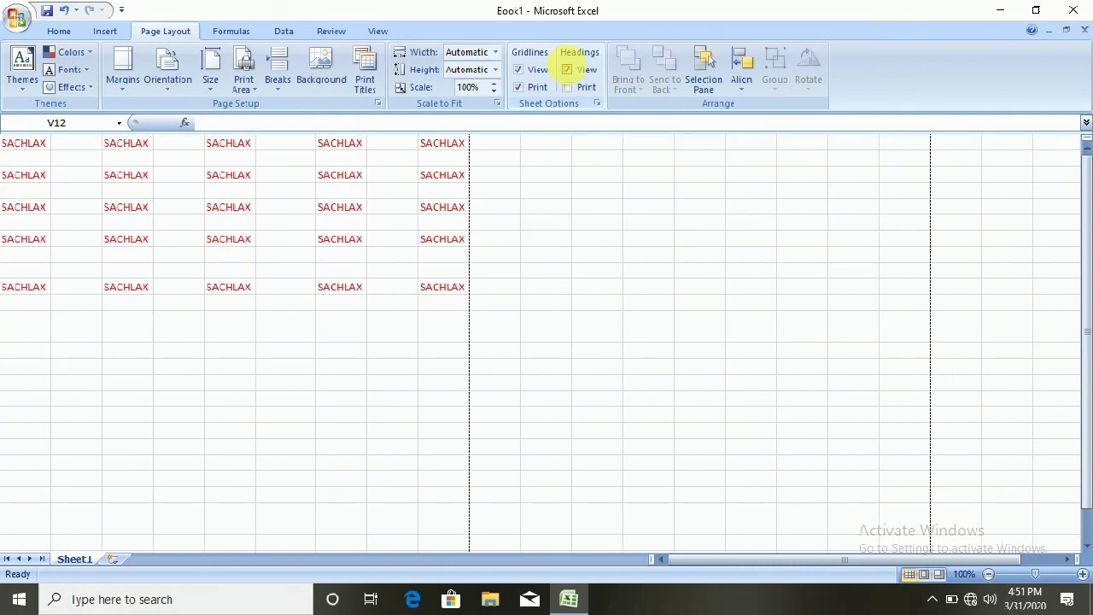
{"action": "left_click", "coordinate": [567, 70]}
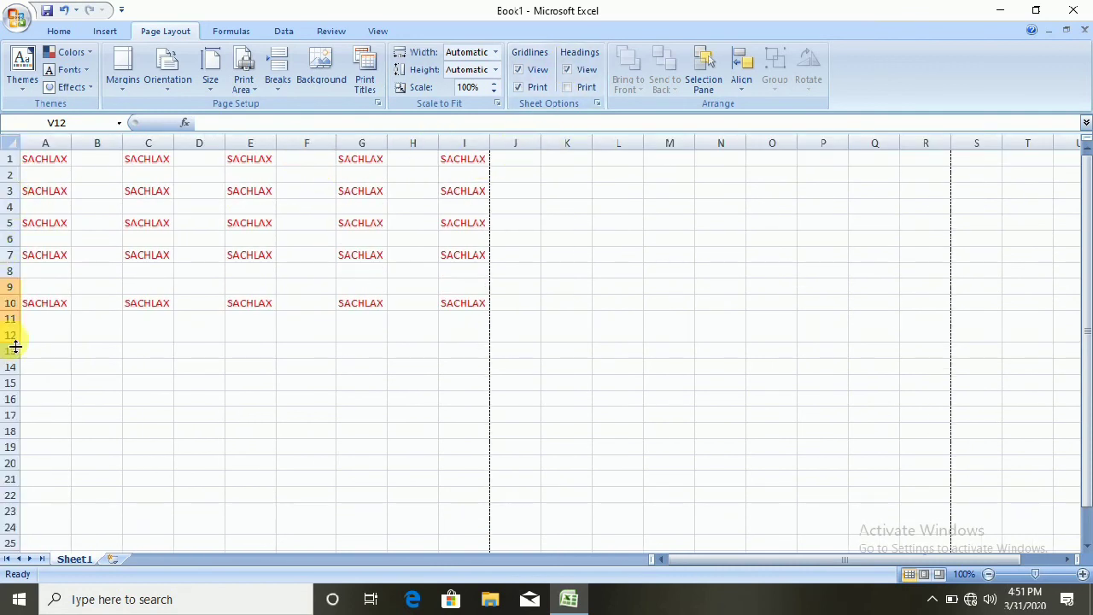
{"action": "left_click", "coordinate": [586, 73]}
{"action": "left_click", "coordinate": [587, 75]}
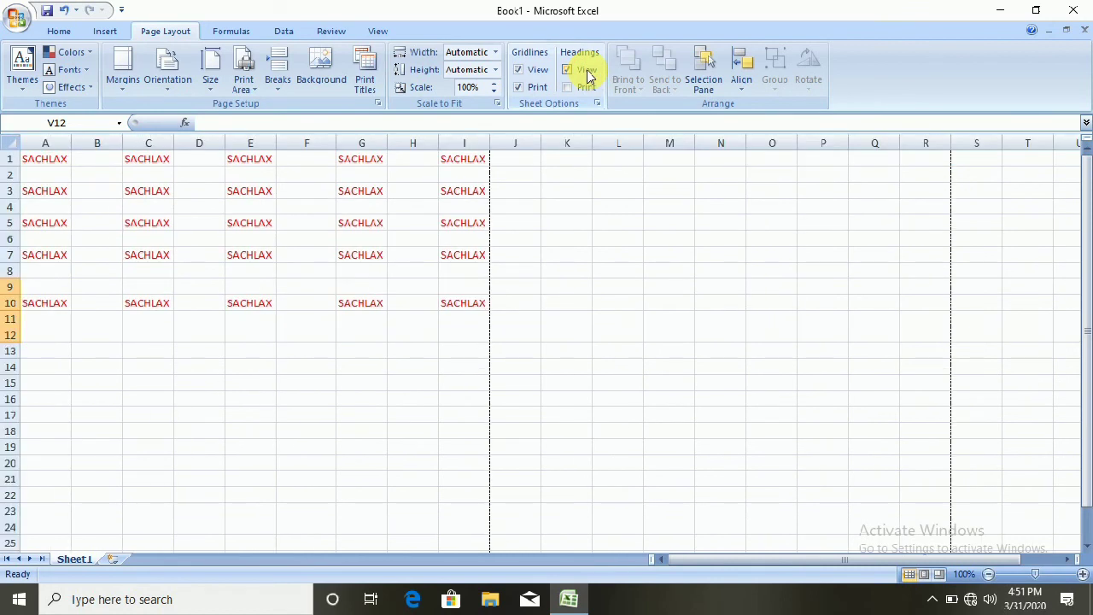
{"action": "left_click", "coordinate": [567, 88]}
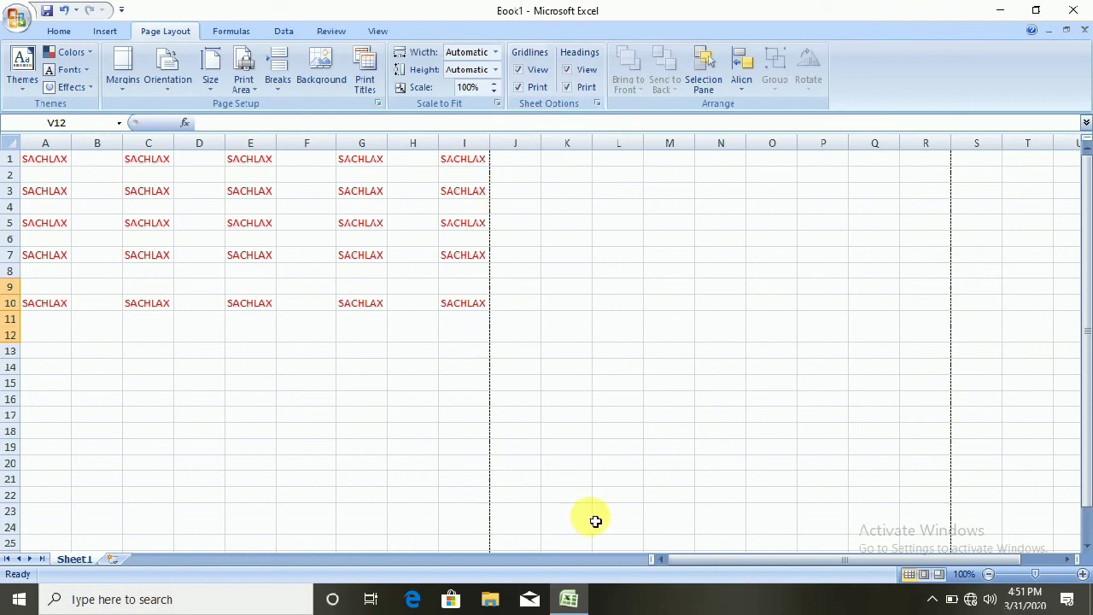
{"action": "key", "text": "ctrl+F2"}
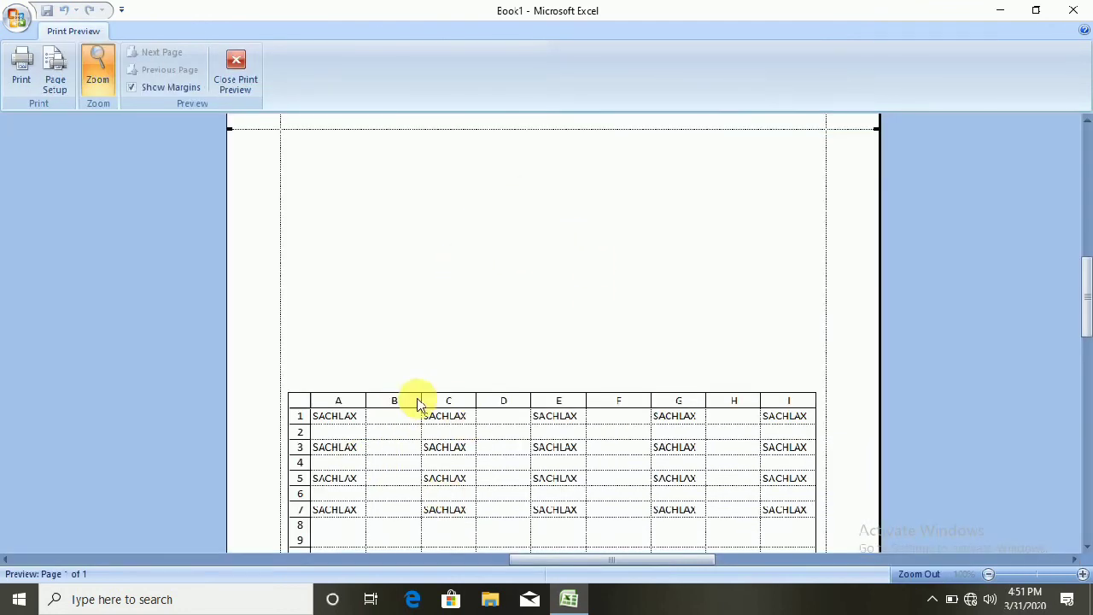
{"action": "left_click", "coordinate": [236, 70]}
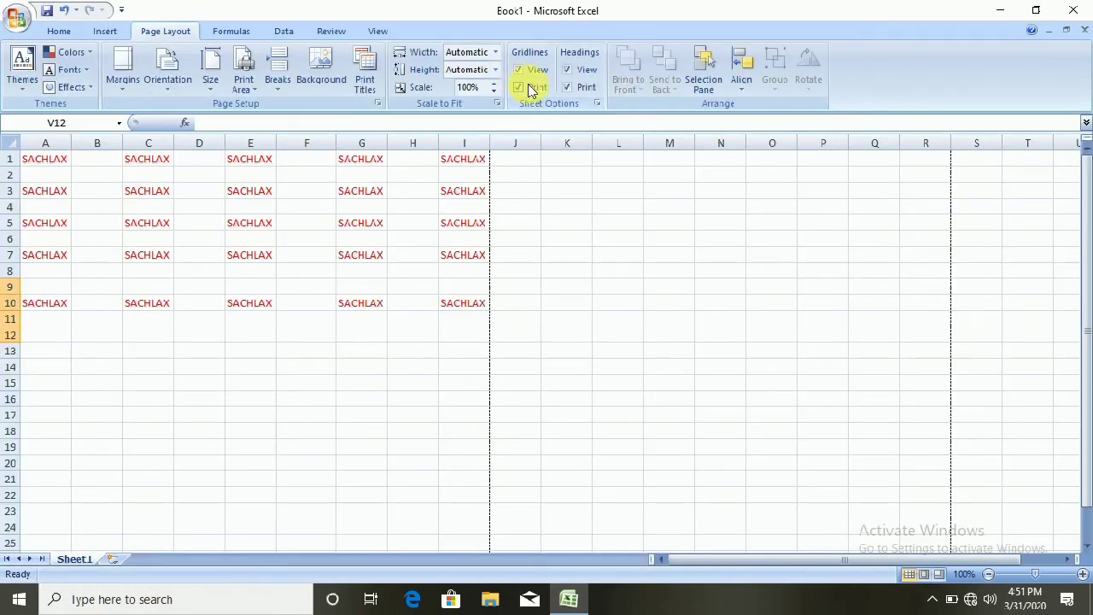
{"action": "left_click", "coordinate": [529, 89]}
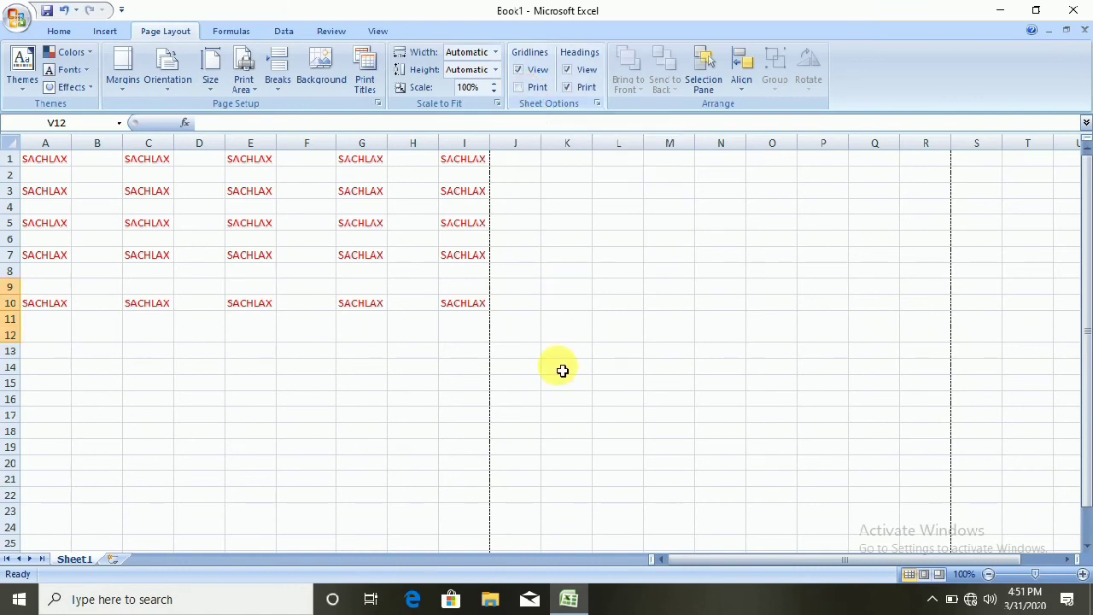
{"action": "key", "text": "ctrl+F2"}
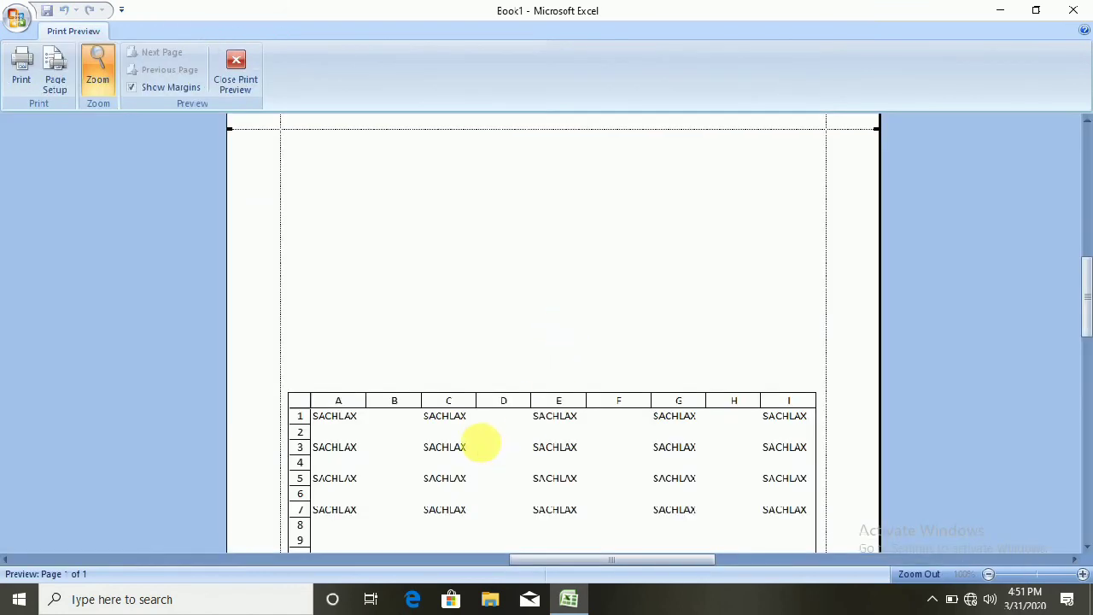
{"action": "left_click", "coordinate": [236, 79]}
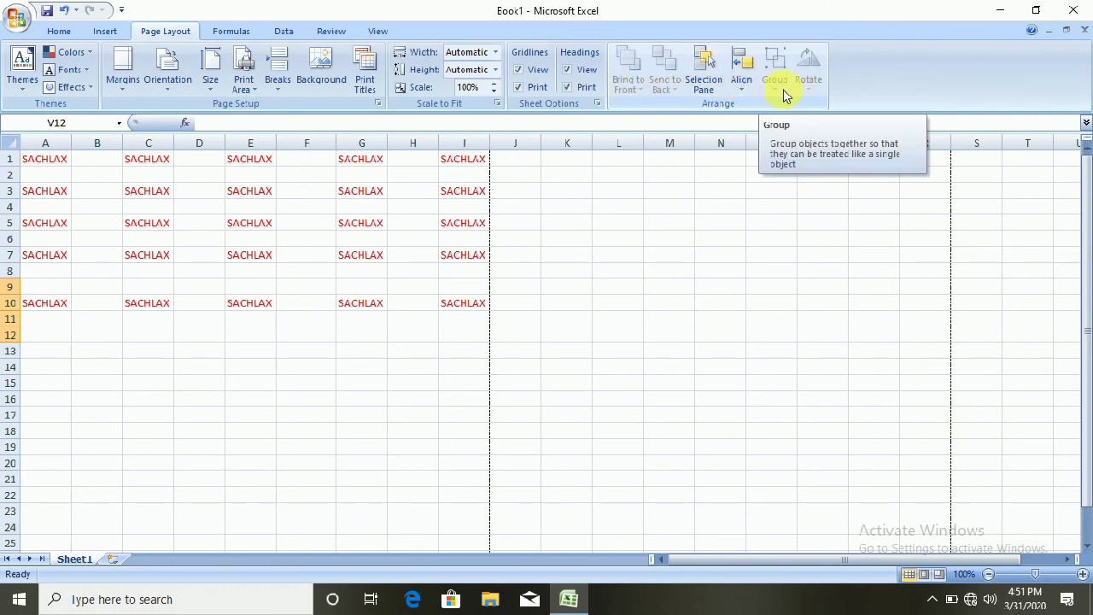
Step: Draw an oval shape over cells M6 to P14
{"action": "left_click", "coordinate": [107, 31]}
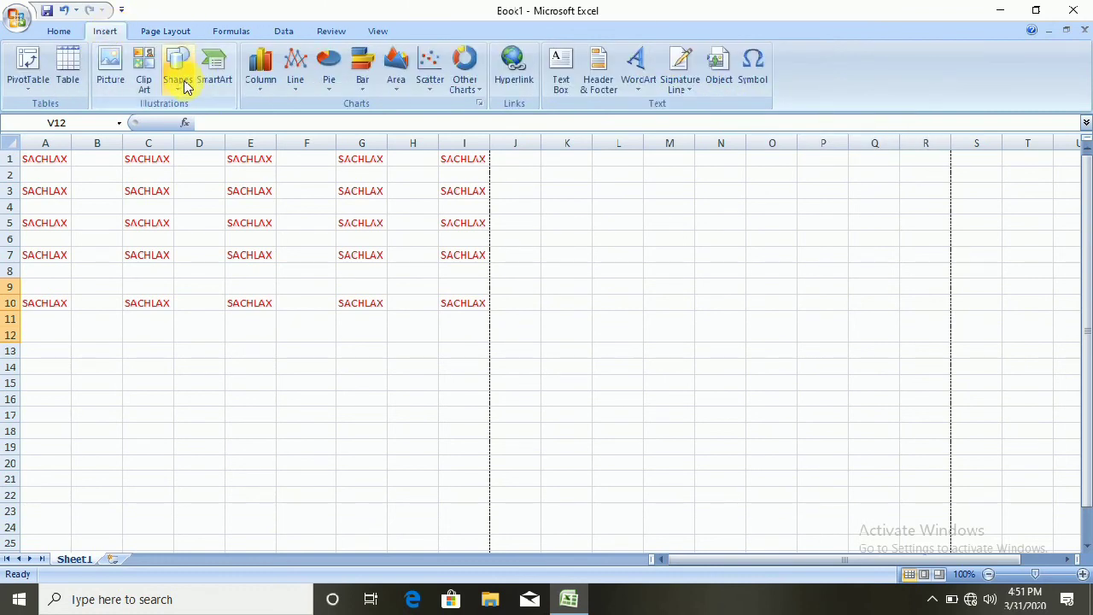
{"action": "left_click", "coordinate": [178, 68]}
{"action": "left_click", "coordinate": [234, 122]}
{"action": "left_click_drag", "start_coordinate": [669, 255], "coordinate": [824, 365]}
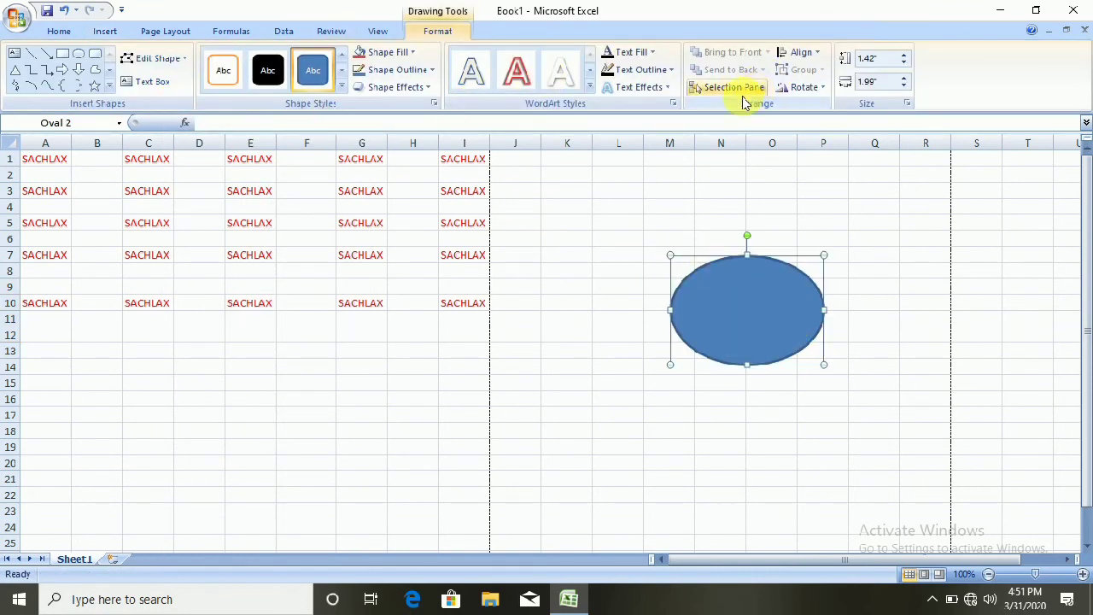
{"action": "left_click", "coordinate": [758, 290]}
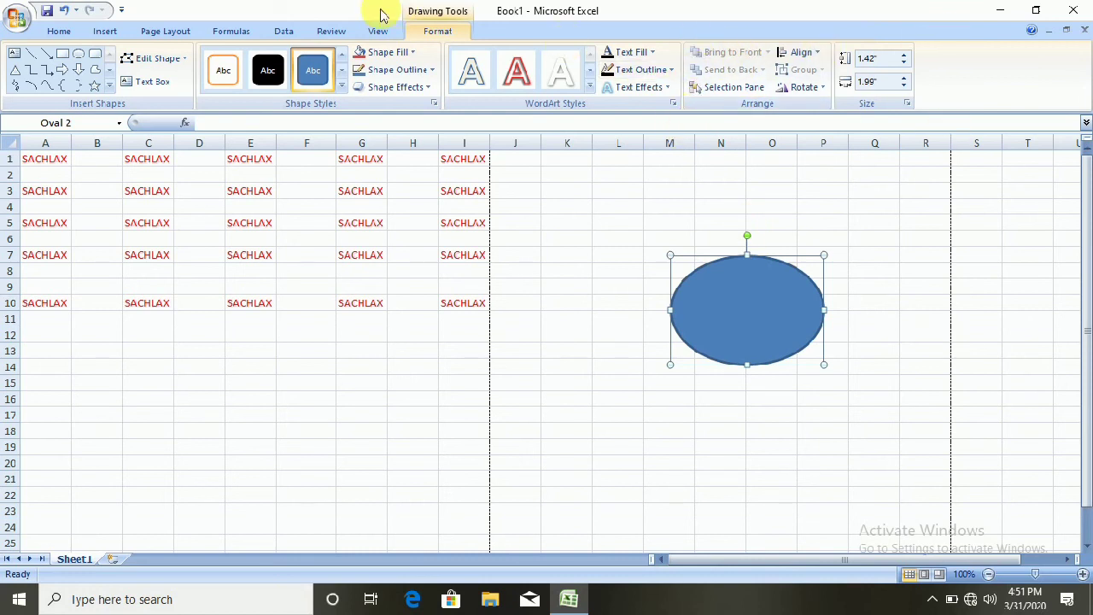
Step: Browse the Page Layout, Insert and Format tabs and the oval's Rotate choices
{"action": "left_click", "coordinate": [158, 31]}
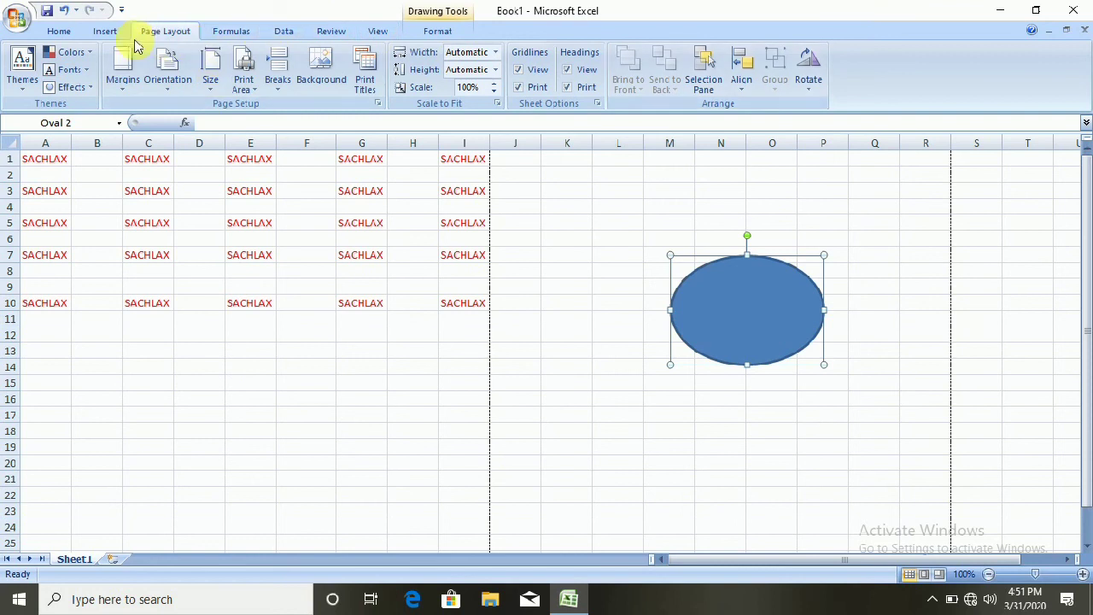
{"action": "left_click", "coordinate": [105, 34]}
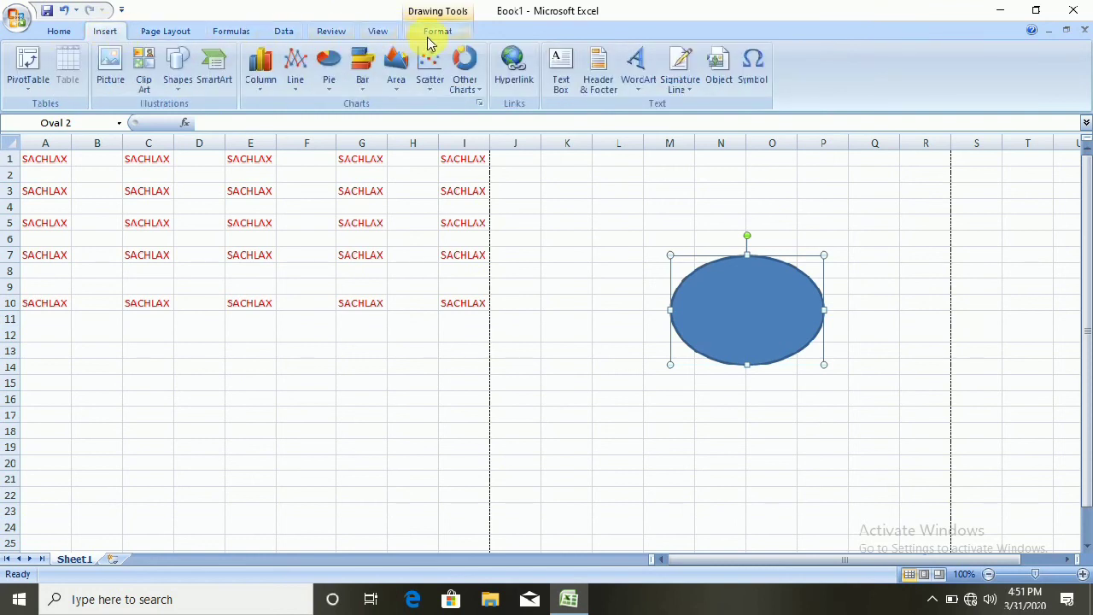
{"action": "left_click", "coordinate": [437, 32]}
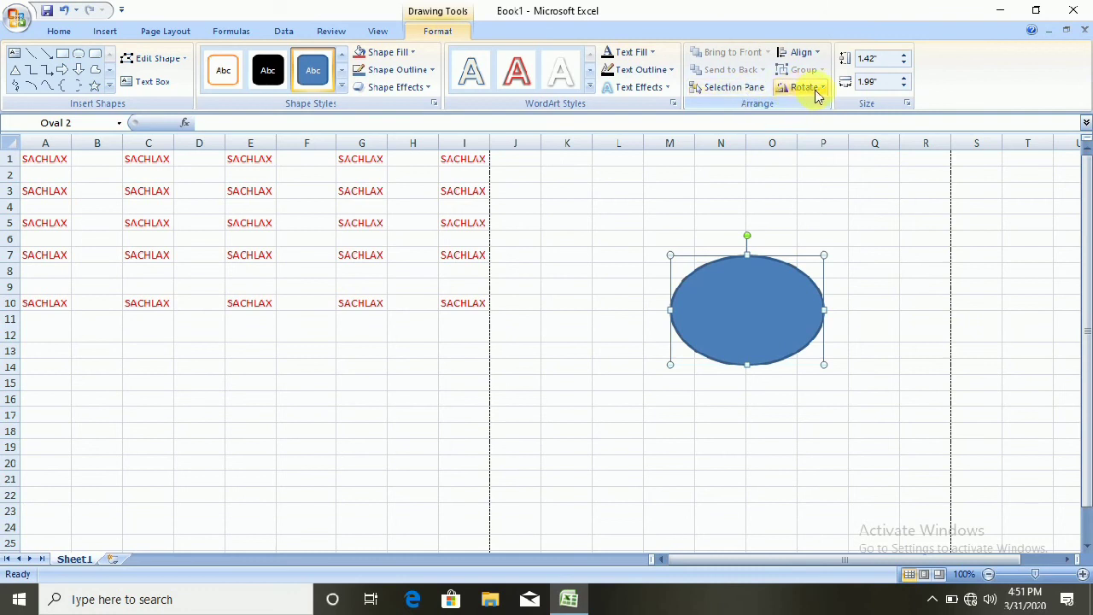
{"action": "left_click", "coordinate": [111, 31]}
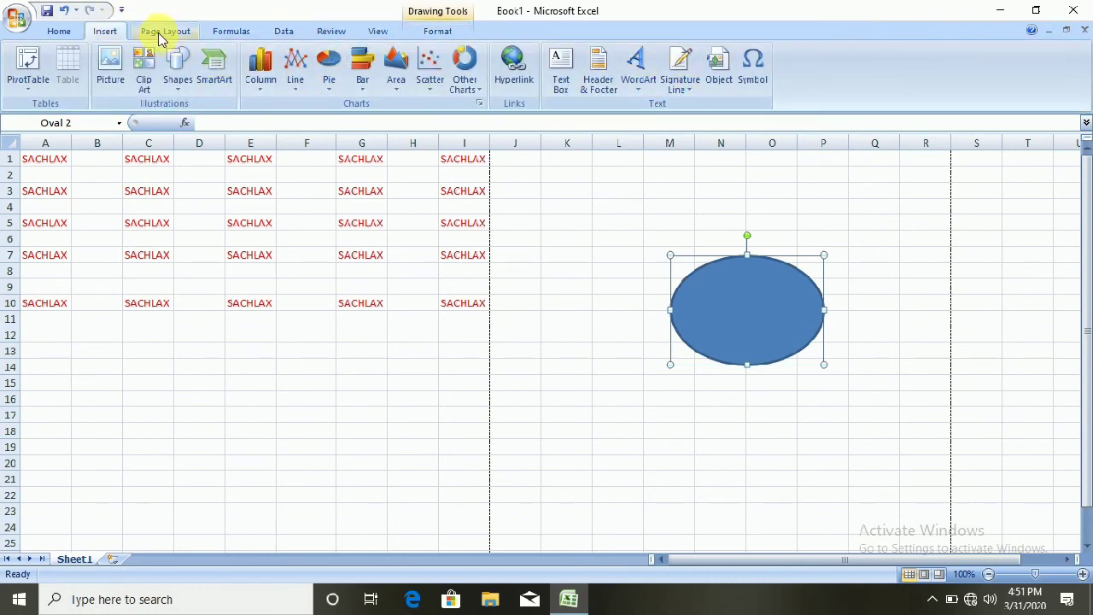
{"action": "left_click", "coordinate": [437, 32]}
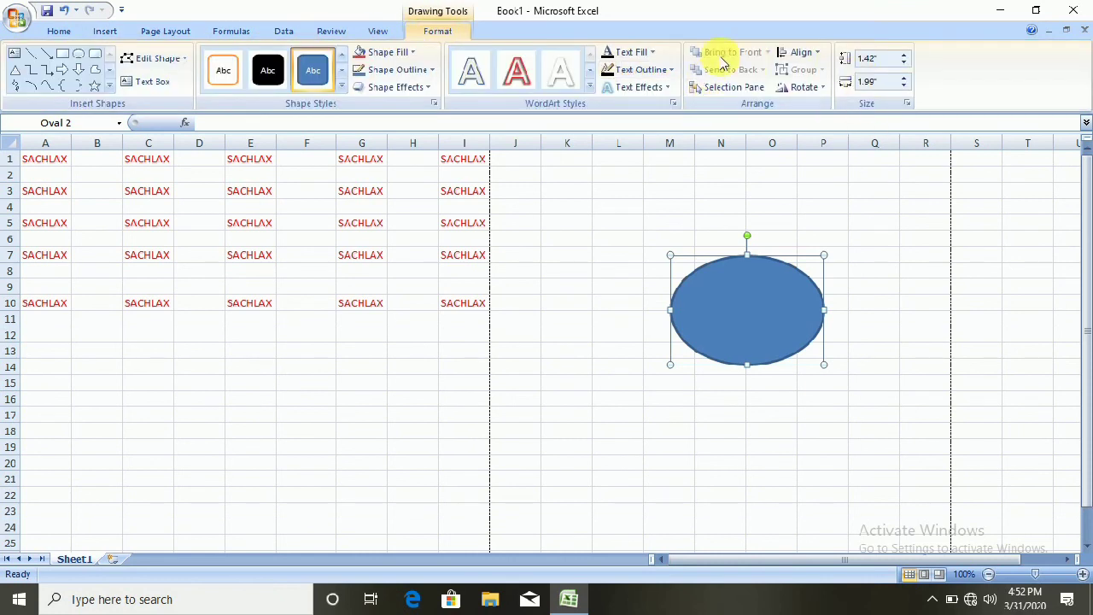
{"action": "left_click", "coordinate": [162, 35]}
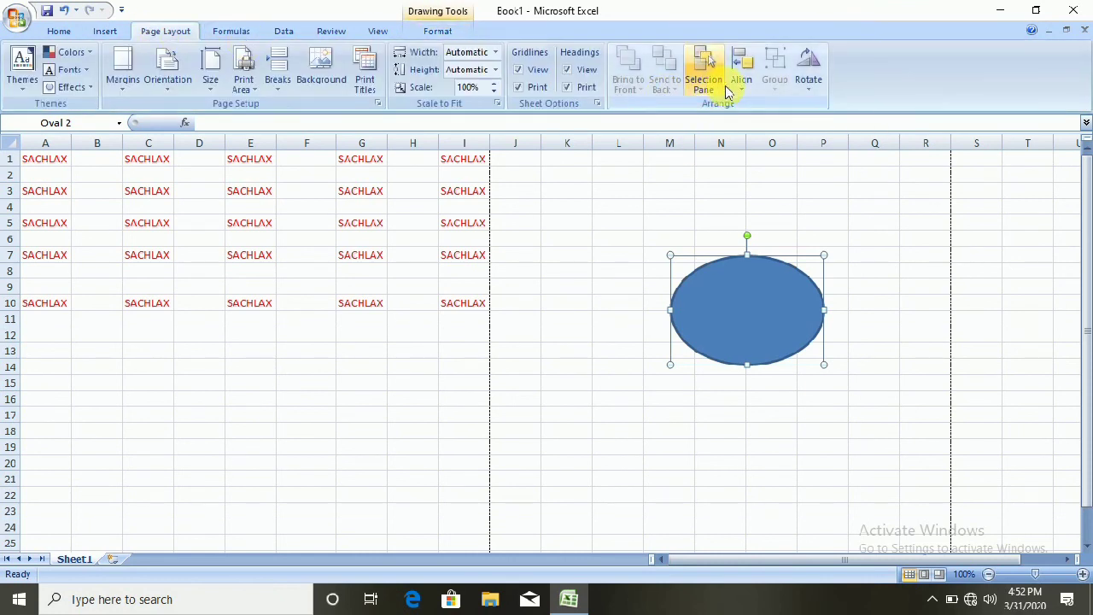
{"action": "left_click", "coordinate": [807, 81]}
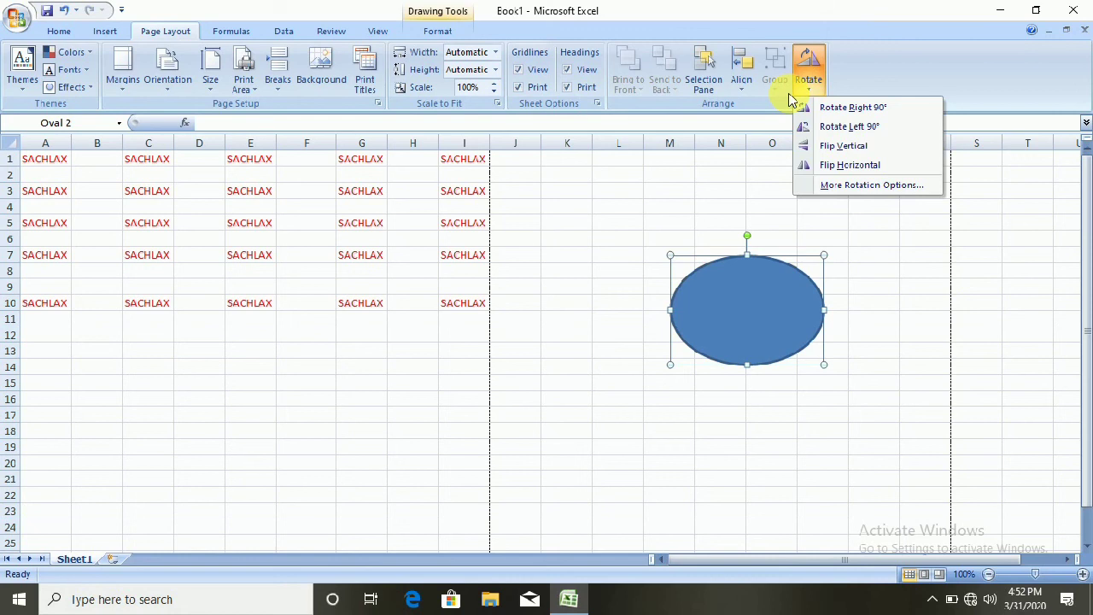
{"action": "left_click", "coordinate": [104, 34]}
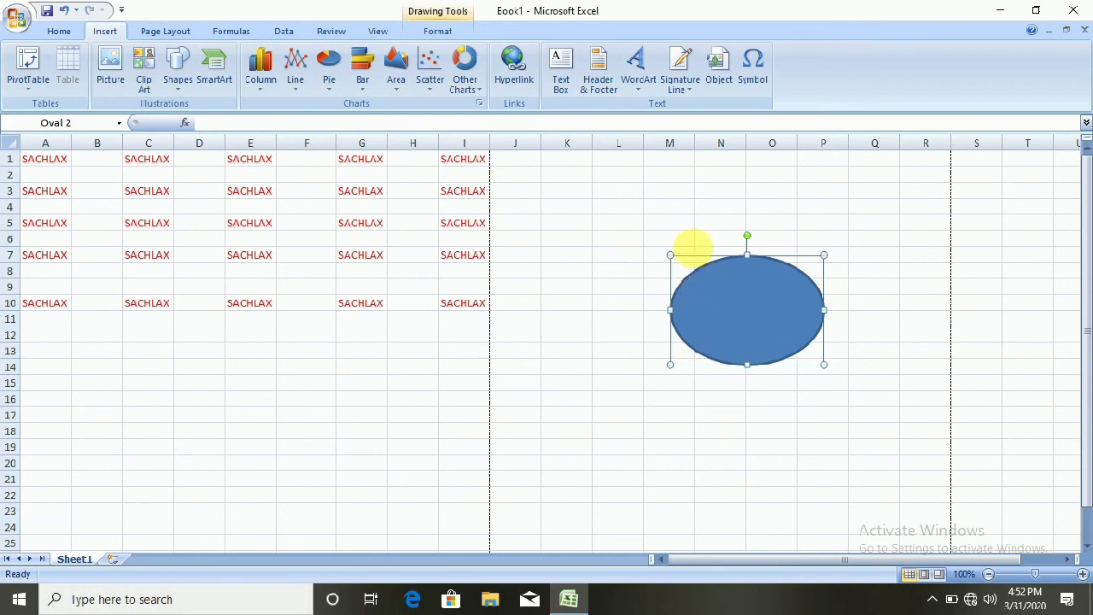
{"action": "left_click", "coordinate": [180, 35]}
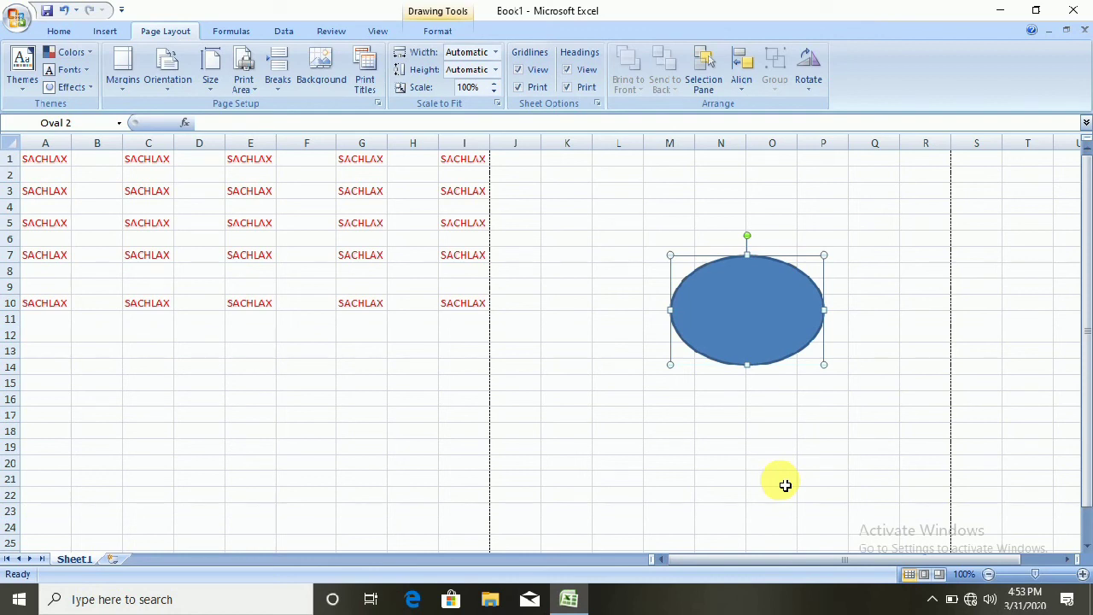
Step: Exit Excel without saving the changes to Book1
{"action": "left_click", "coordinate": [1074, 12]}
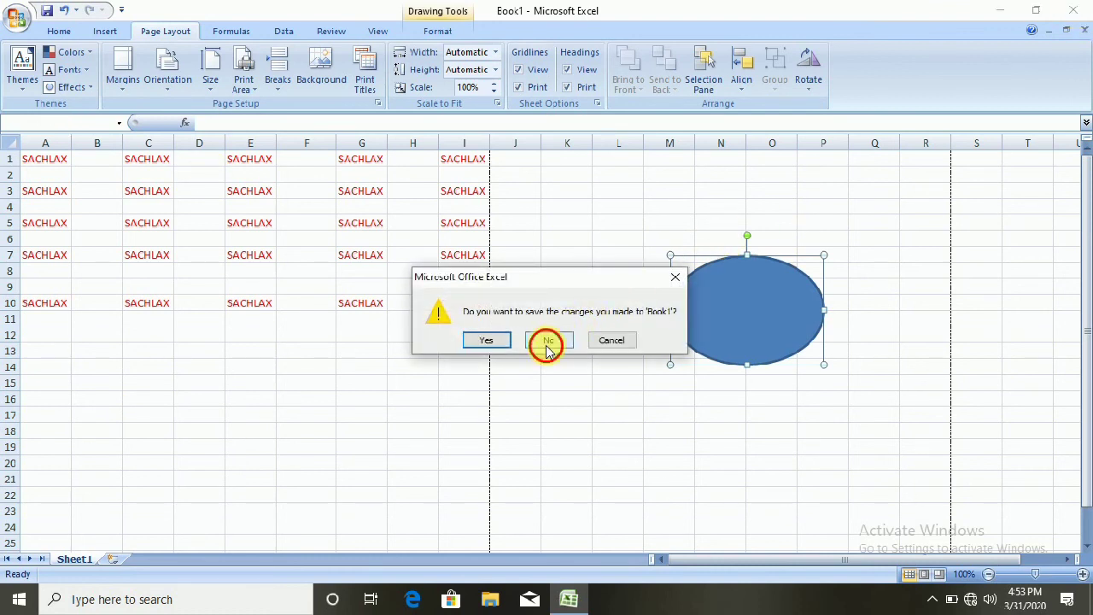
{"action": "left_click", "coordinate": [547, 341]}
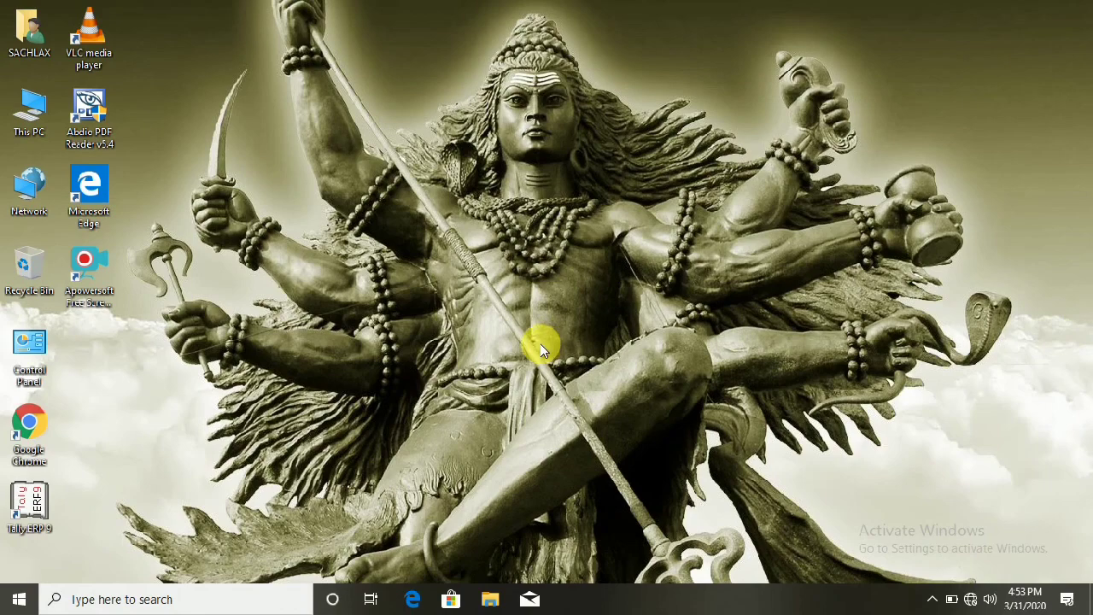